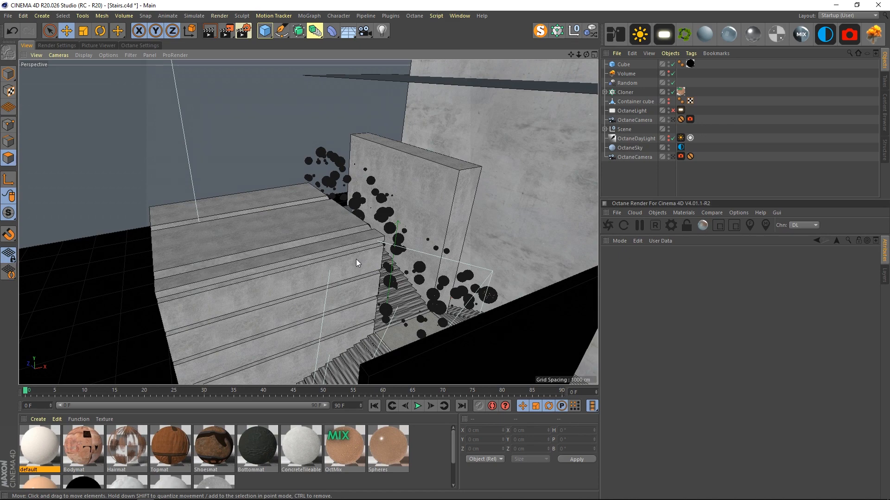
Switch to the web browser and examine the reference stills on the TEDx Sydney: Humankind page down to the red-handrail staircase.
left_click_drag(360, 254, 478, 234, "alt")
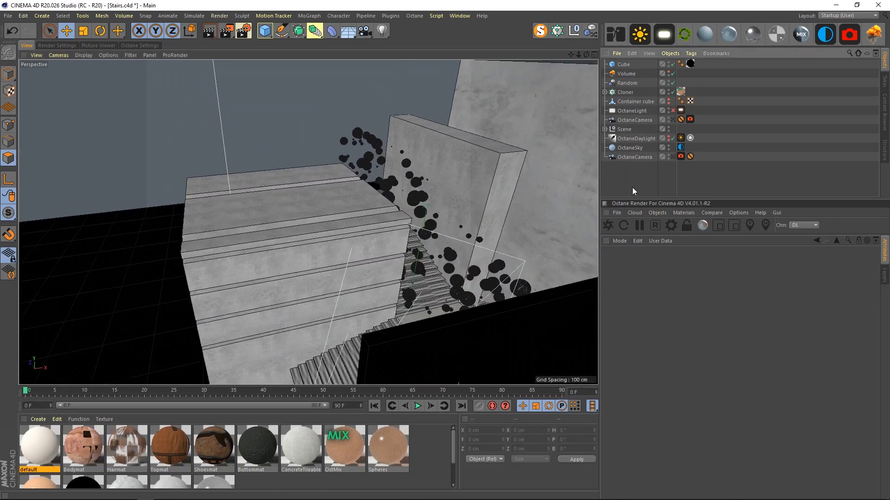
left_click(7, 16)
left_click(19, 21)
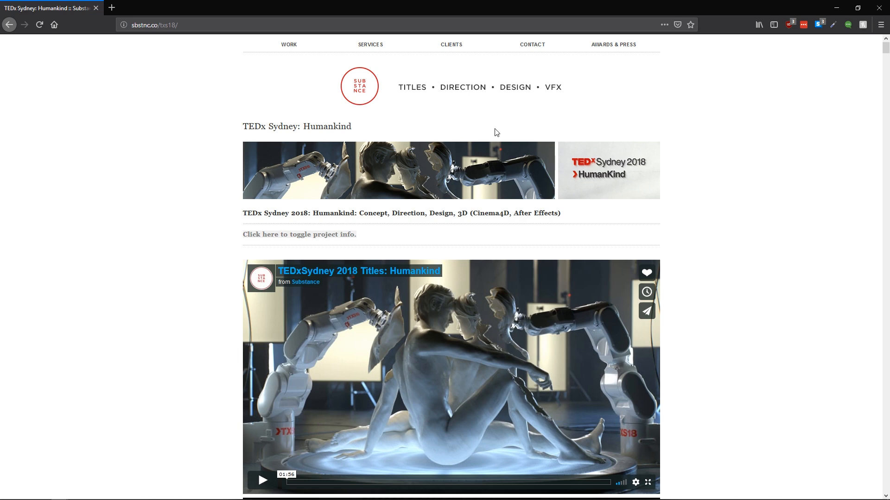
scroll(755, 215, "down", 6)
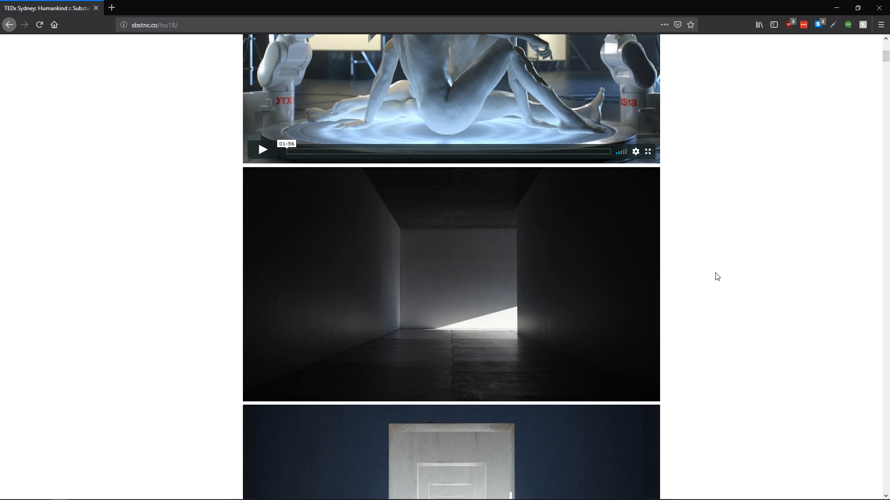
scroll(718, 274, "up", 5)
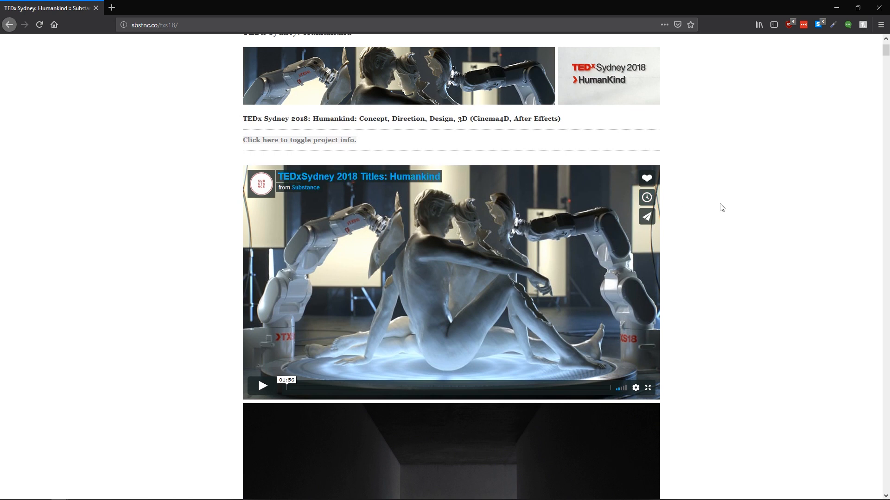
scroll(708, 244, "down", 5)
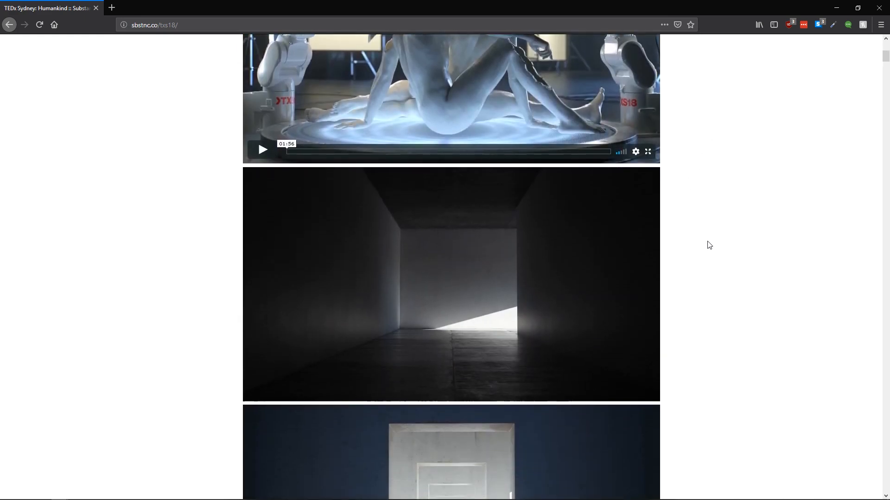
scroll(711, 270, "down", 6)
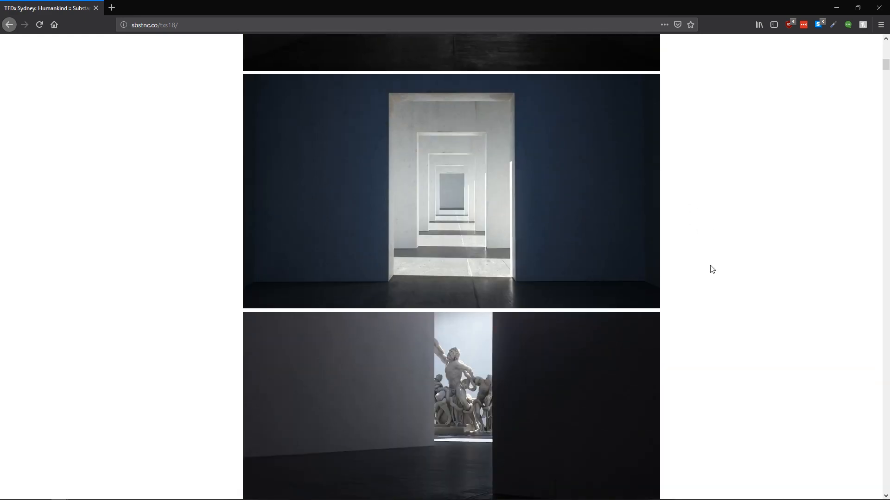
scroll(712, 267, "up", 12)
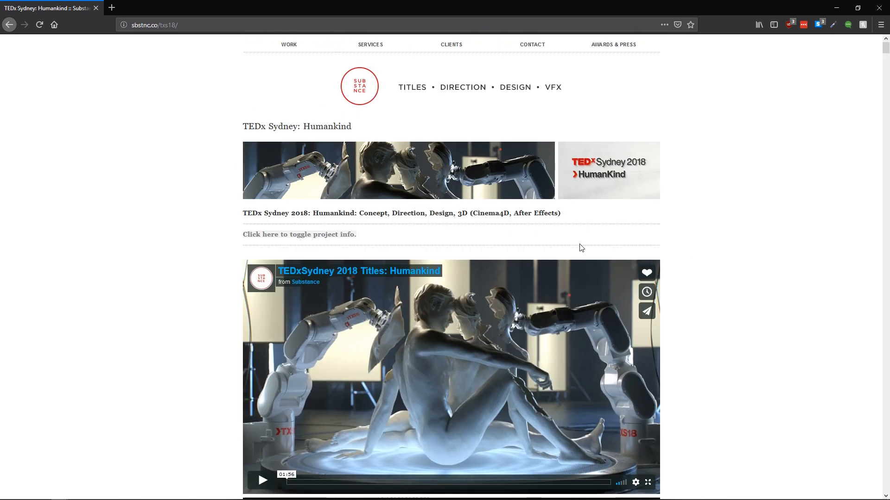
scroll(711, 269, "down", 12)
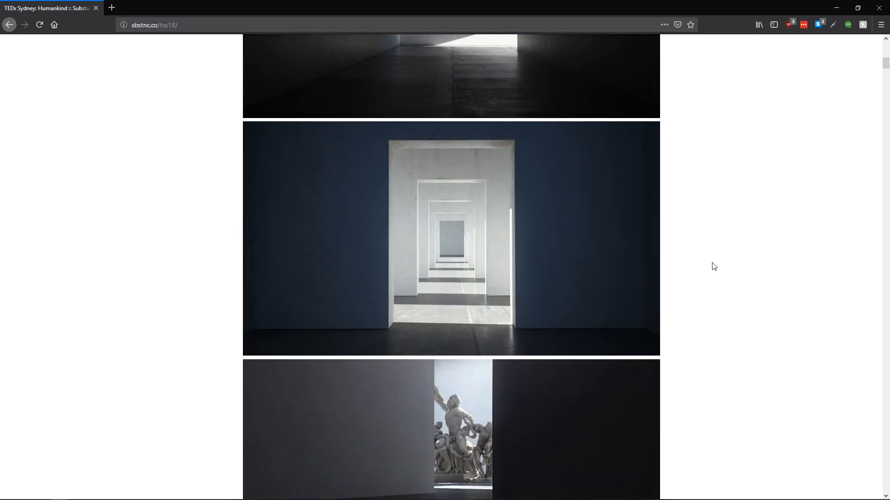
scroll(713, 265, "down", 6)
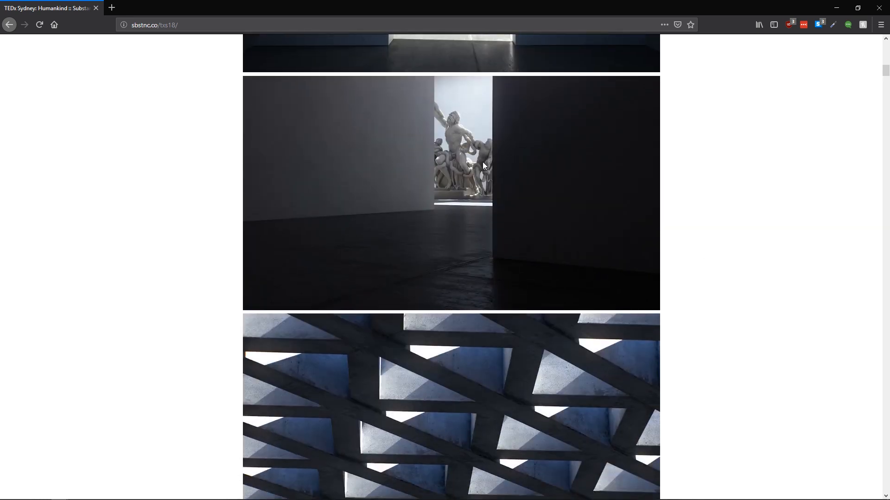
scroll(693, 232, "down", 14)
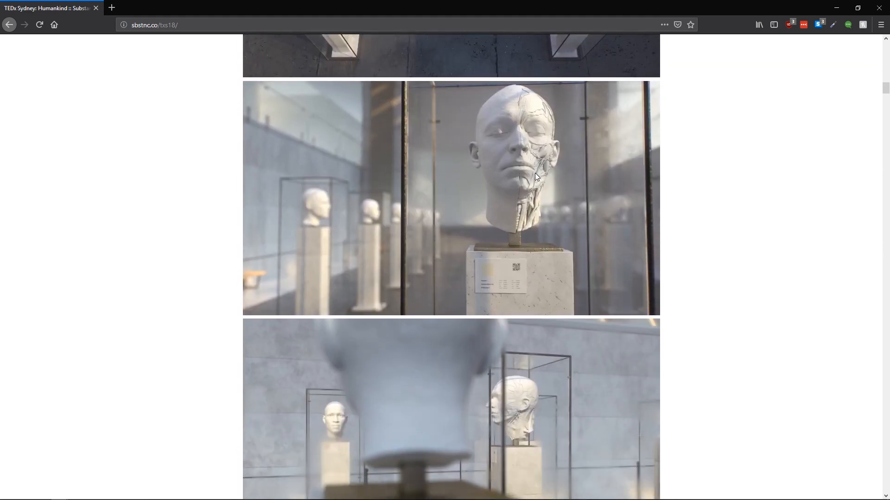
scroll(581, 276, "down", 4)
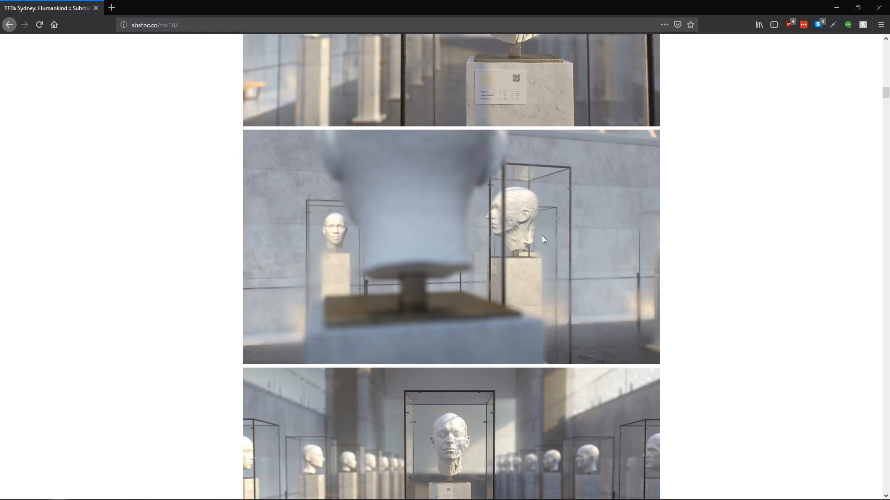
scroll(690, 288, "down", 14)
scroll(690, 290, "down", 1)
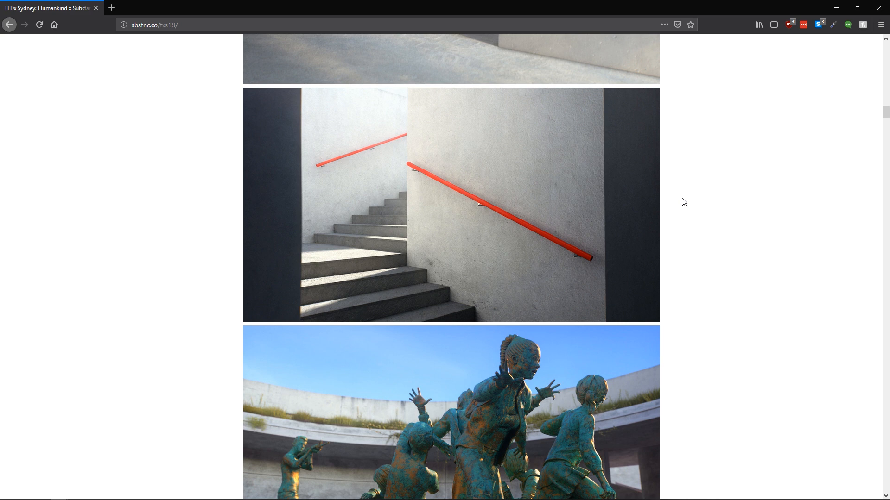
Switch back to Cinema 4D and start a new empty project.
left_click_drag(619, 4, 889, 278)
left_click_drag(675, 123, 752, 163)
left_click_drag(722, 164, 600, 78)
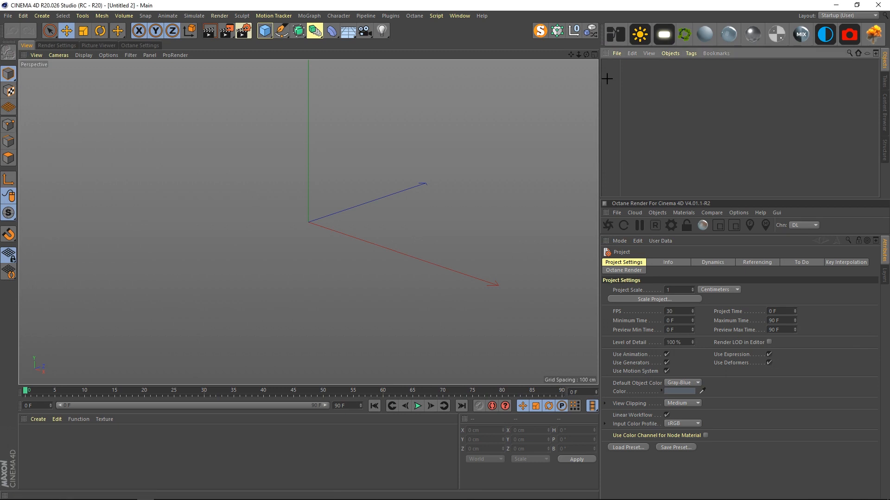
left_click_drag(644, 144, 639, 93)
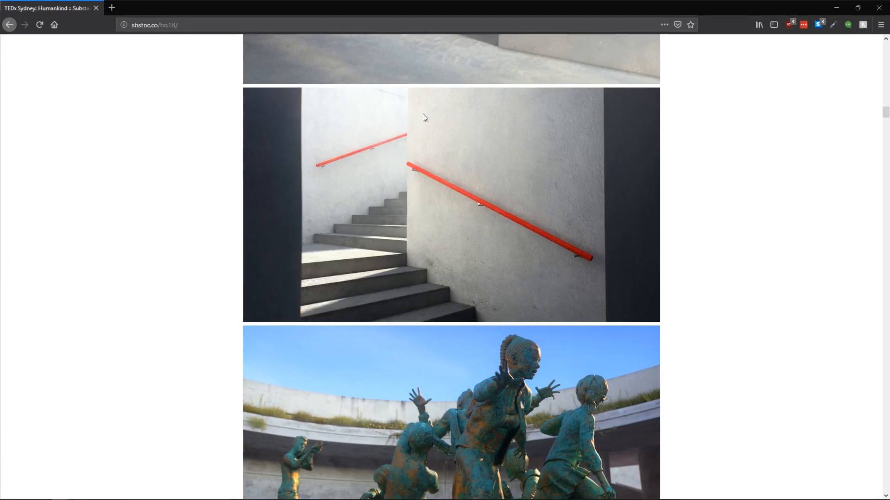
Switch to the web browser and study the concrete staircase still with the red handrails.
left_click(171, 23)
left_click(152, 61)
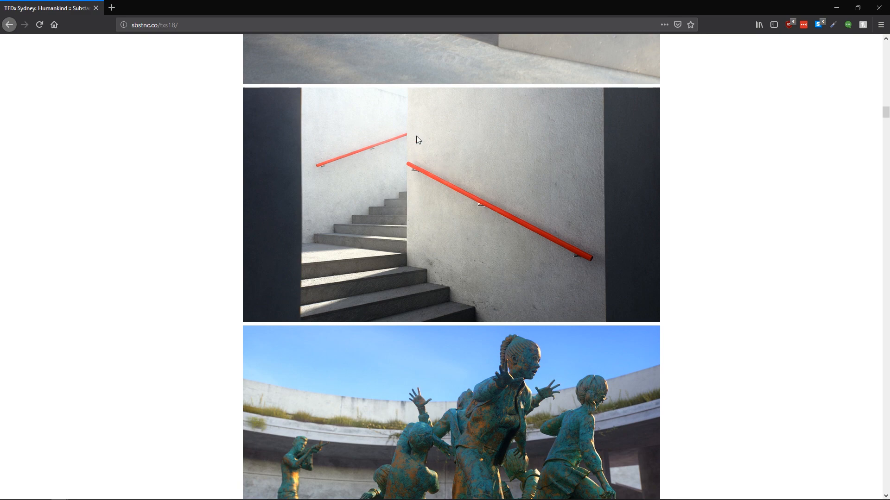
scroll(765, 304, "down", 8)
scroll(755, 306, "up", 6)
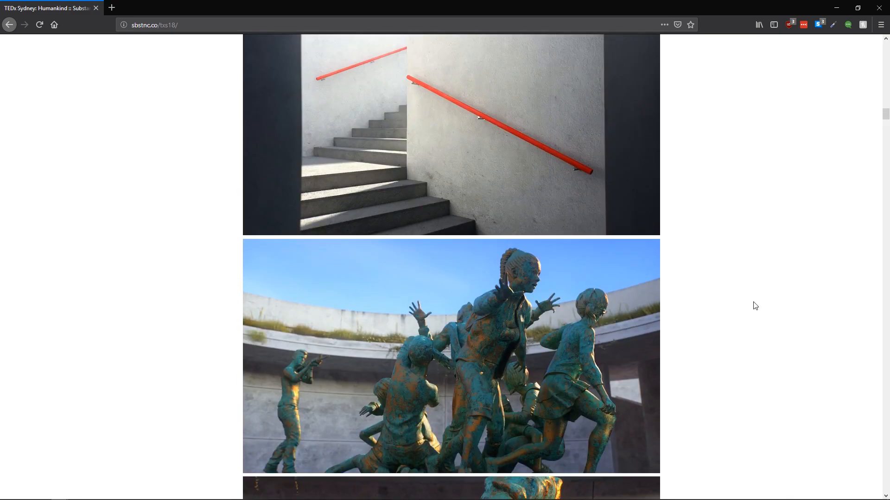
scroll(755, 305, "up", 4)
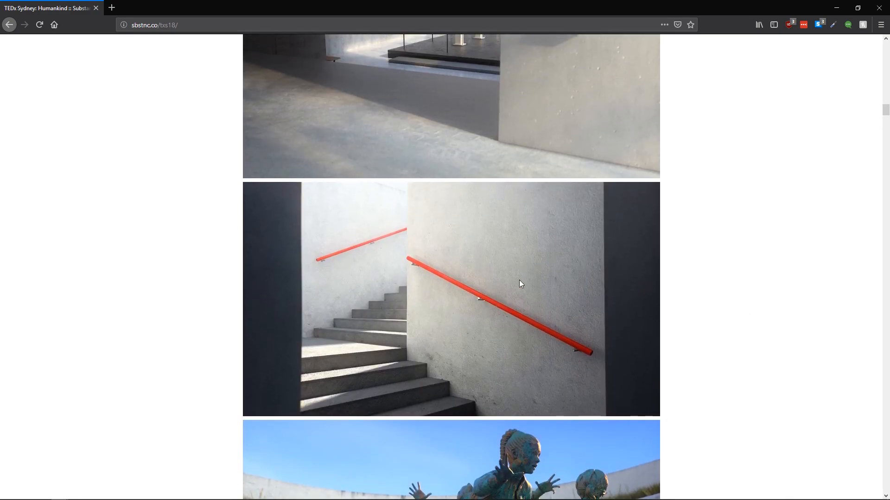
scroll(519, 280, "down", 1)
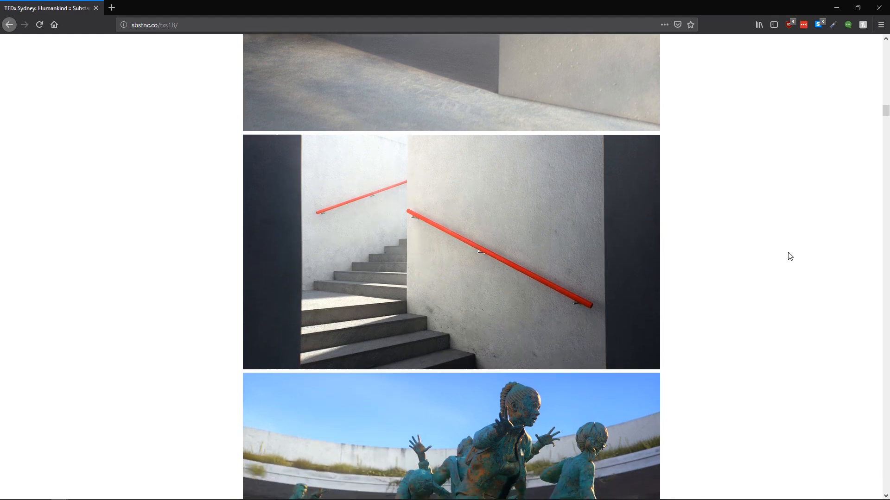
Return to Cinema 4D, add a Cube primitive and set its Y size to 2 cm.
left_click(841, 10)
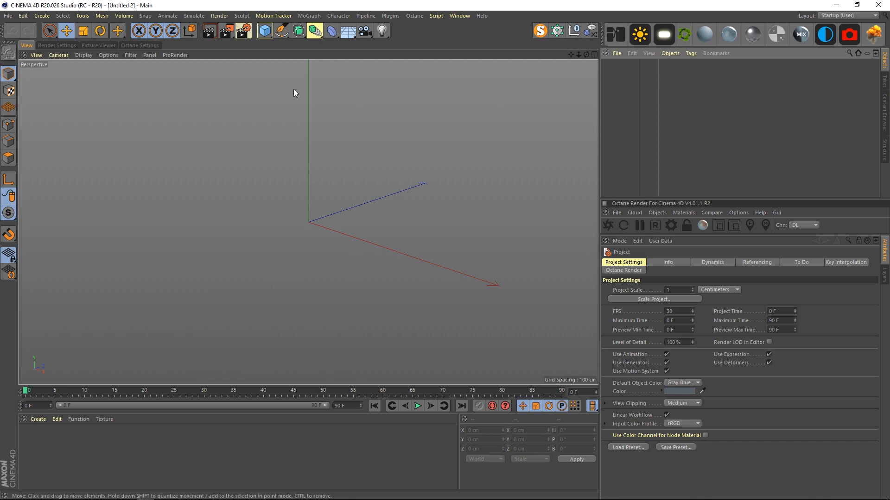
left_click_drag(264, 30, 364, 47)
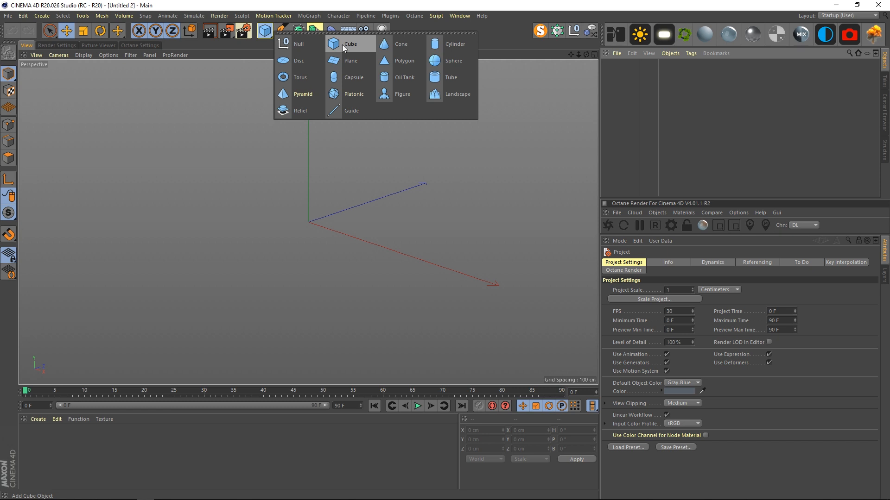
left_click(342, 45)
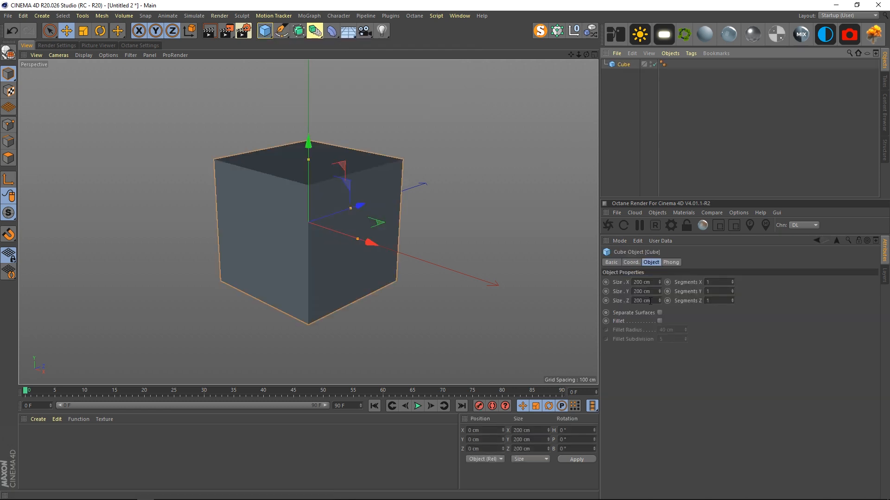
left_click(654, 291)
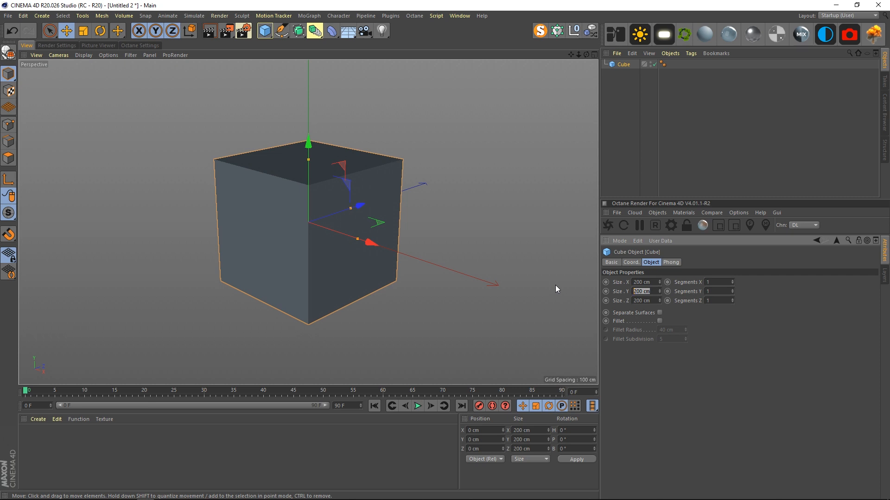
type("2")
key("Return")
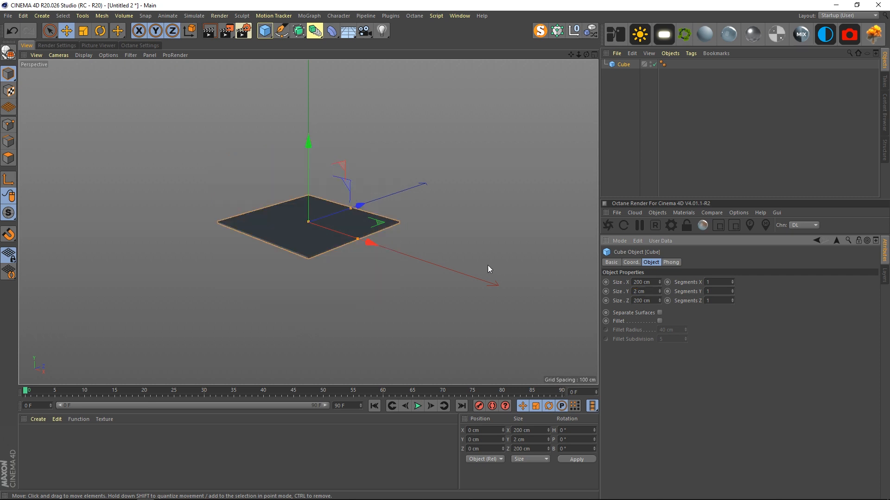
Set the flat cube's X and Z sizes to 50 cm each.
left_click(652, 281)
type("50")
key("Tab")
key("Tab")
type("50")
key("Return")
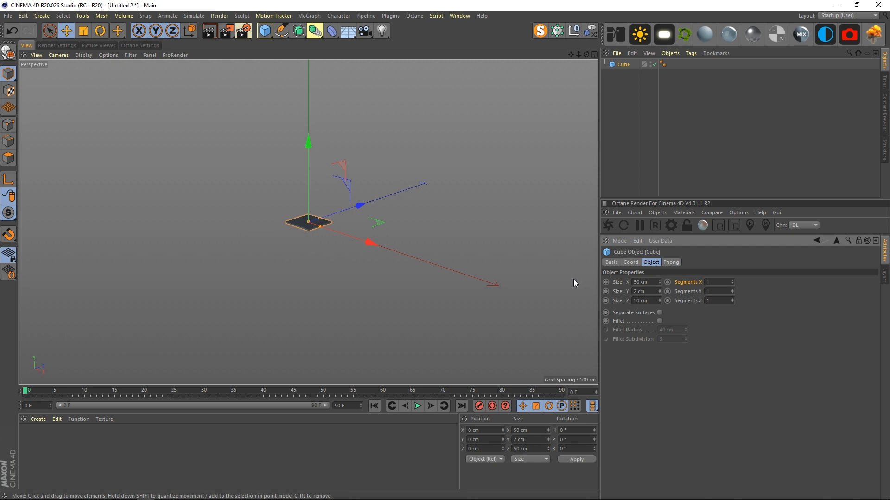
Resize the flat cube into a stair tread 100 cm in Z and 25 cm in X.
right_click_drag(301, 218, 491, 197, "alt")
mouse_move(396, 274)
left_mouse_down("alt")
mouse_move(372, 245)
mouse_move(389, 271)
left_mouse_up("alt")
left_click_drag(360, 268, 354, 247, "alt")
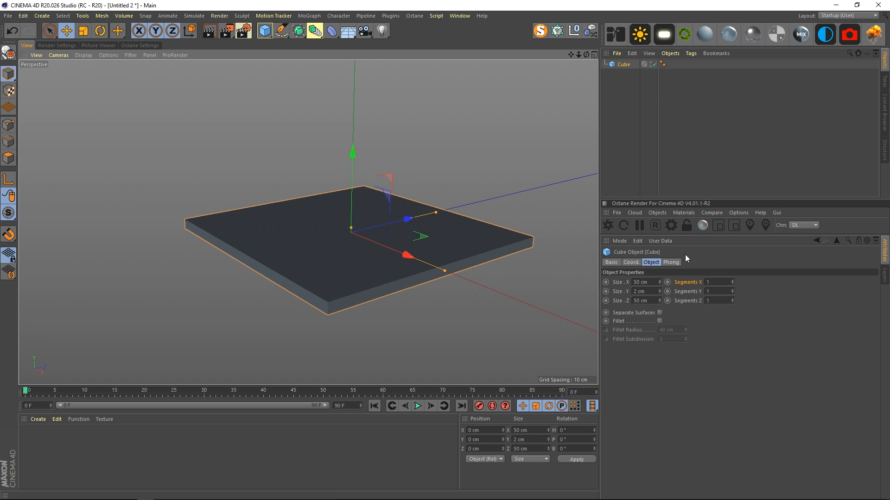
left_click_drag(650, 301, 588, 296)
type("100")
key("Return")
scroll(466, 268, "down", 5)
left_click_drag(415, 272, 484, 220, "alt")
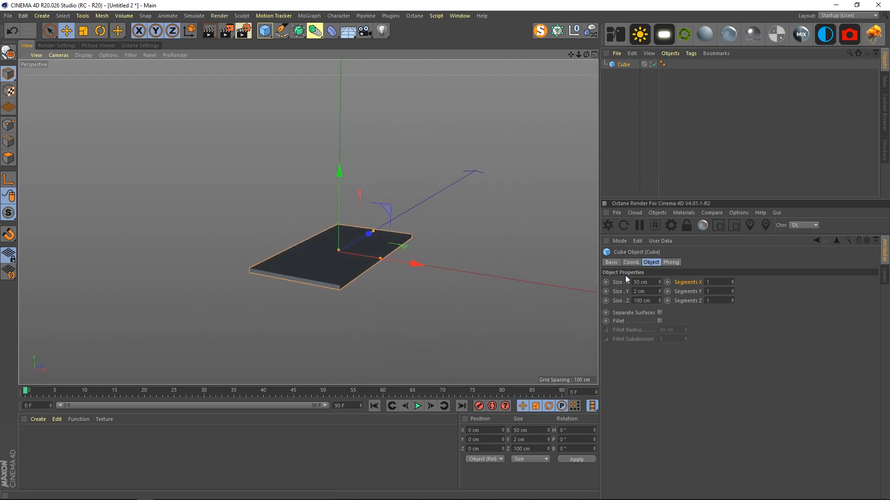
left_click_drag(648, 283, 574, 280)
type("25")
key("Return")
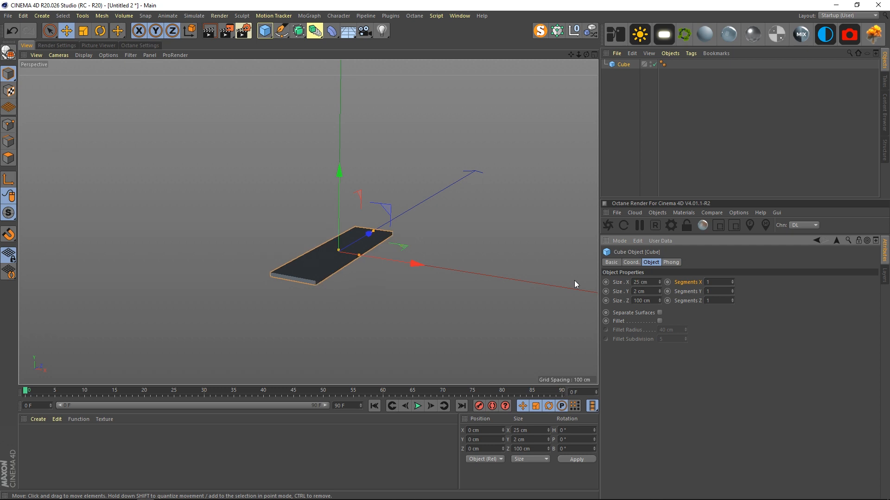
Place the stair tread cube inside a new Cloner.
left_click_drag(337, 268, 438, 241, "alt")
left_click(560, 31, "alt")
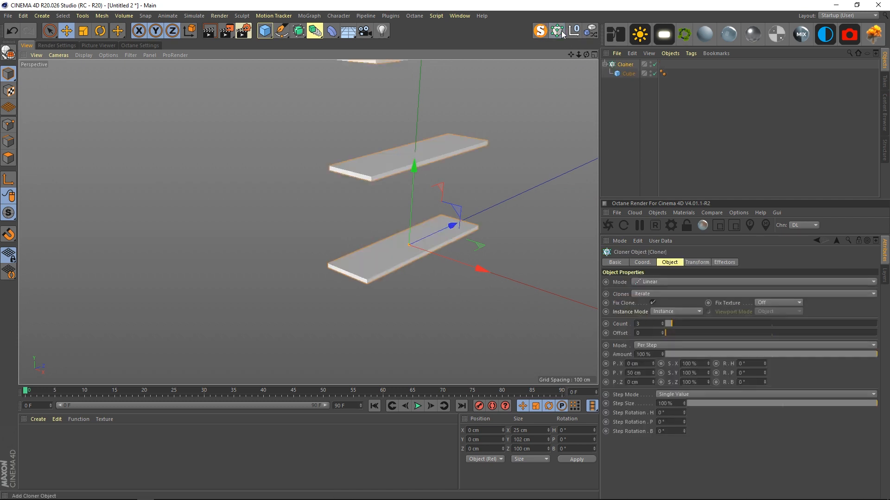
scroll(456, 214, "down", 3)
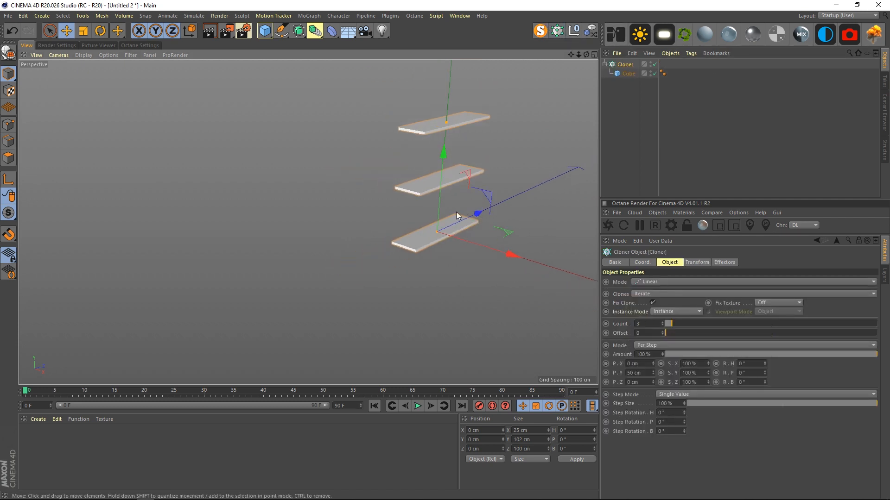
middle_click_drag(456, 212, 332, 238, "alt")
right_click_drag(332, 238, 294, 242, "alt")
mouse_move(294, 242)
left_mouse_down("alt")
mouse_move(323, 212)
mouse_move(298, 229)
left_mouse_up("alt")
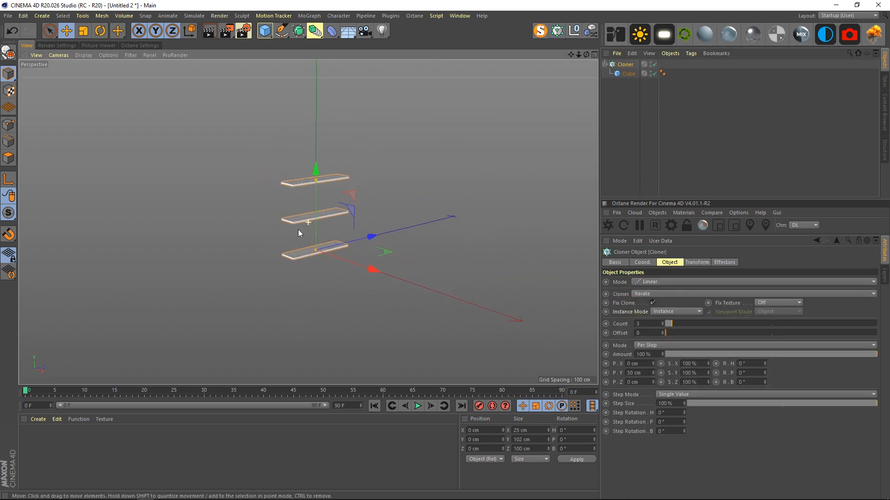
middle_click_drag(299, 229, 313, 207, "alt")
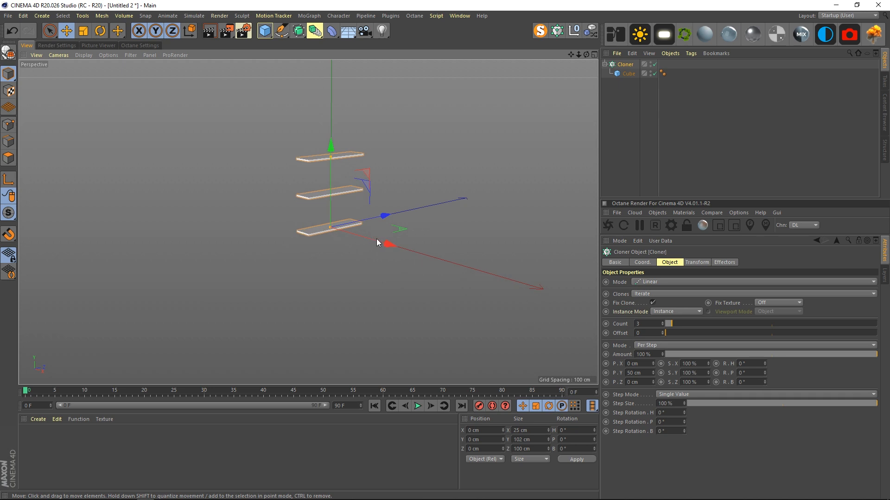
Set the Cloner's per-step position offset to -22 cm in X and 7 cm in Y.
left_click(644, 373)
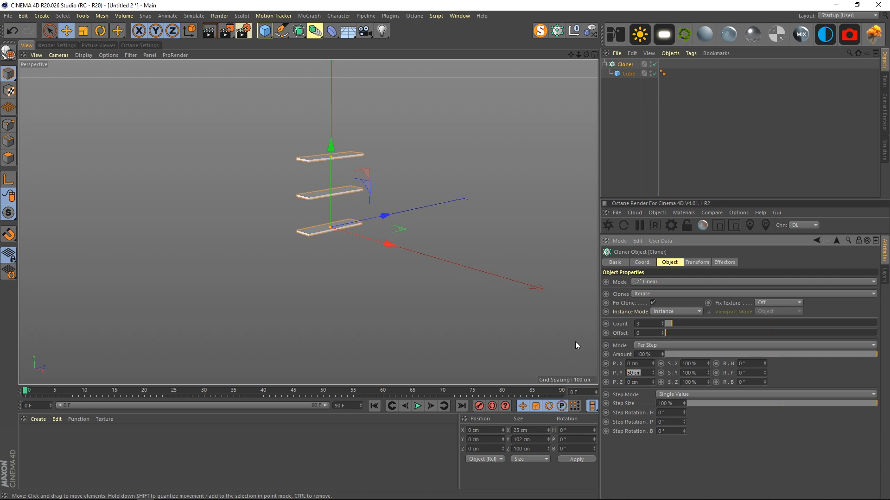
left_click(645, 354)
left_click_drag(653, 363, 640, 366)
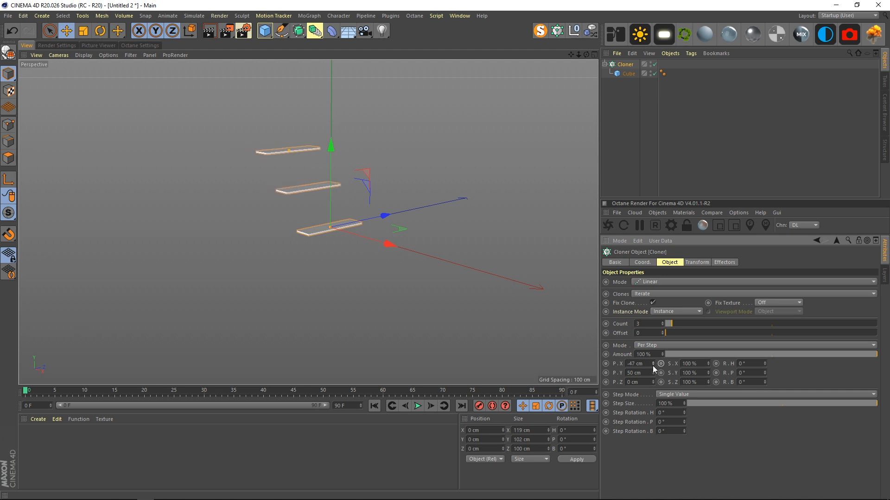
left_click_drag(655, 373, 655, 373)
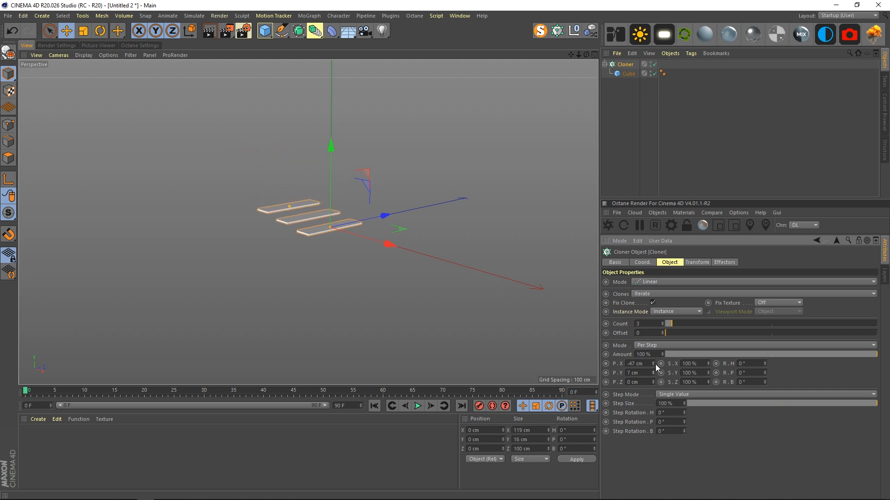
left_click_drag(475, 276, 382, 199, "alt")
mouse_move(333, 217)
left_mouse_down("alt")
mouse_move(359, 238)
mouse_move(324, 232)
left_mouse_up("alt")
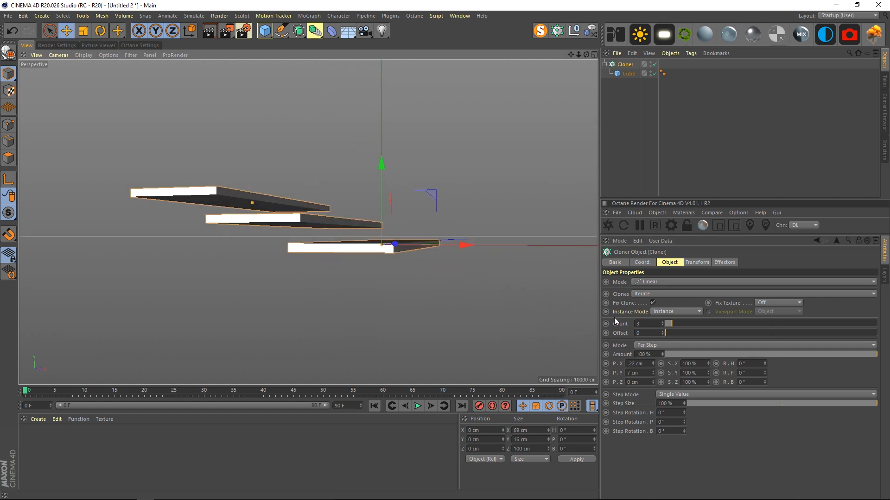
Set the Cloner's per-step X offset to -27 cm so the stair treads sit farther apart.
left_click_drag(652, 362, 652, 362)
left_click(653, 364)
left_click(652, 364)
left_click_drag(354, 263, 425, 303, "alt")
left_click(652, 366)
left_click(652, 365)
left_click(652, 365)
left_click(652, 365)
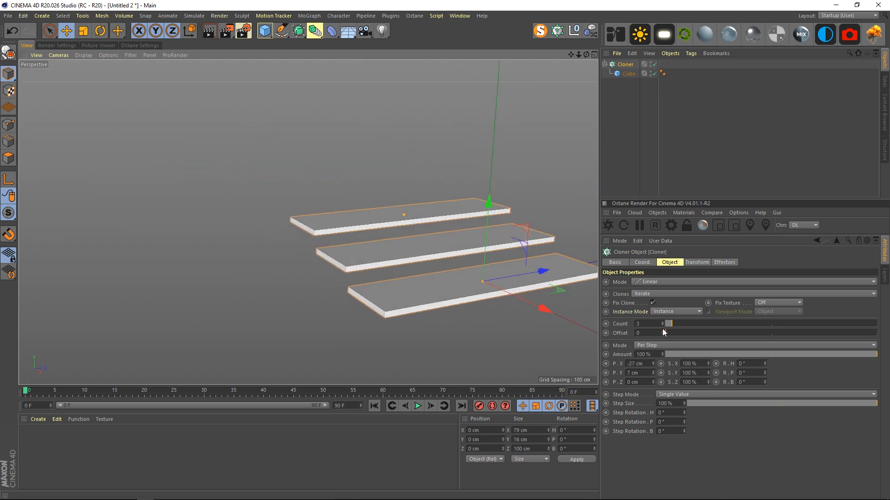
Raise the Cloner's count to 23 to form a long flight of stairs.
mouse_move(589, 376)
left_mouse_down("alt")
mouse_move(369, 280)
mouse_move(369, 210)
mouse_move(385, 284)
mouse_move(318, 273)
mouse_move(397, 301)
mouse_move(429, 222)
left_mouse_up("alt")
left_click_drag(669, 324, 714, 323)
left_click_drag(454, 223, 357, 301, "alt")
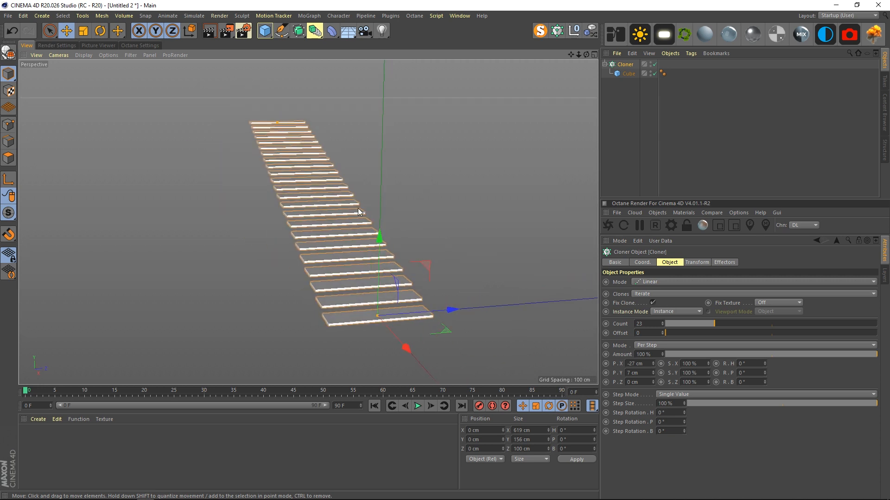
left_click(405, 214)
key("ctrl+z")
Examine the cloned staircase from several angles to judge its slope and tread spacing.
left_click_drag(370, 337, 308, 258, "alt")
mouse_move(586, 55)
left_mouse_down()
mouse_move(533, 55)
mouse_move(553, 69)
mouse_move(560, 55)
mouse_move(578, 54)
left_mouse_up()
mouse_move(571, 55)
left_mouse_down()
mouse_move(591, 70)
mouse_move(560, 54)
mouse_move(600, 55)
mouse_move(544, 57)
mouse_move(520, 79)
left_mouse_up()
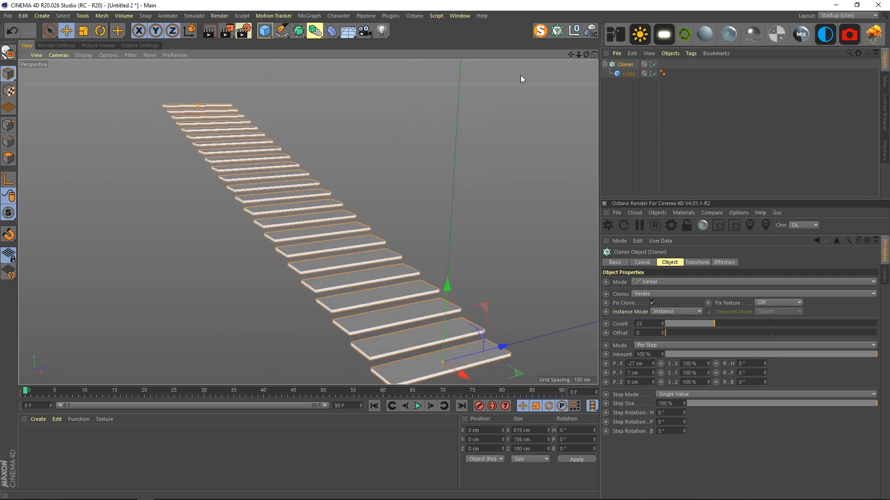
middle_click_drag(317, 232, 250, 197, "alt")
right_click_drag(251, 196, 322, 200, "alt")
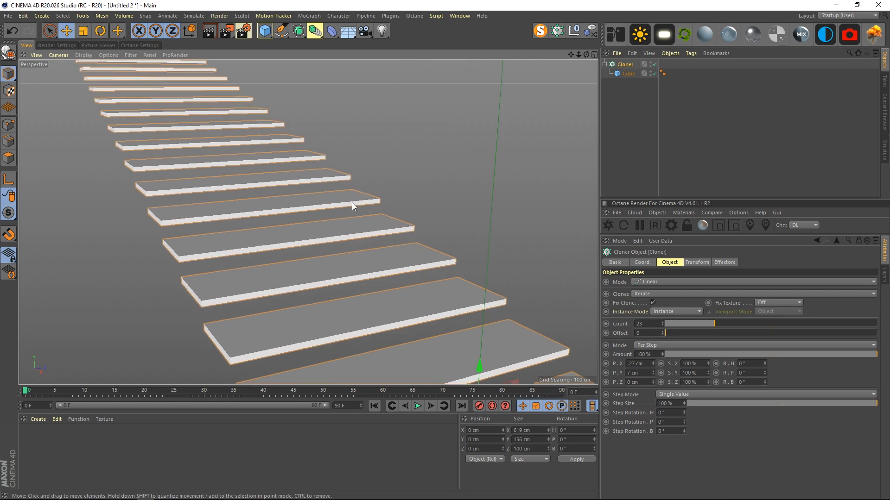
mouse_move(588, 53)
left_mouse_down()
mouse_move(570, 55)
mouse_move(558, 69)
mouse_move(575, 55)
left_mouse_up()
mouse_move(305, 218)
right_mouse_down("alt")
mouse_move(391, 201)
mouse_move(319, 212)
right_mouse_up("alt")
left_click_drag(320, 214, 346, 250, "alt")
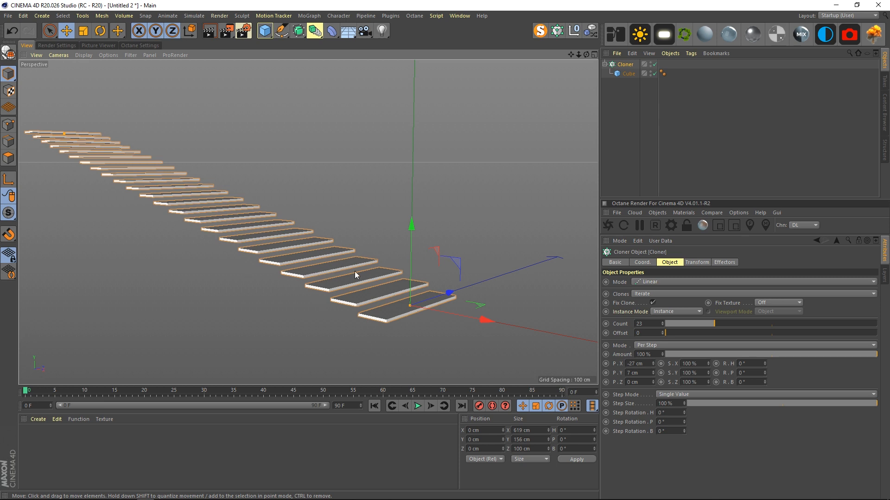
left_click_drag(320, 269, 296, 244, "alt")
right_click_drag(305, 248, 221, 205, "alt")
mouse_move(221, 205)
left_mouse_down("alt")
mouse_move(278, 248)
mouse_move(229, 205)
mouse_move(272, 224)
mouse_move(347, 303)
mouse_move(278, 260)
mouse_move(199, 229)
mouse_move(208, 240)
mouse_move(307, 220)
mouse_move(268, 204)
mouse_move(467, 190)
mouse_move(324, 206)
mouse_move(288, 240)
mouse_move(325, 201)
mouse_move(362, 243)
mouse_move(337, 246)
mouse_move(299, 322)
left_mouse_up("alt")
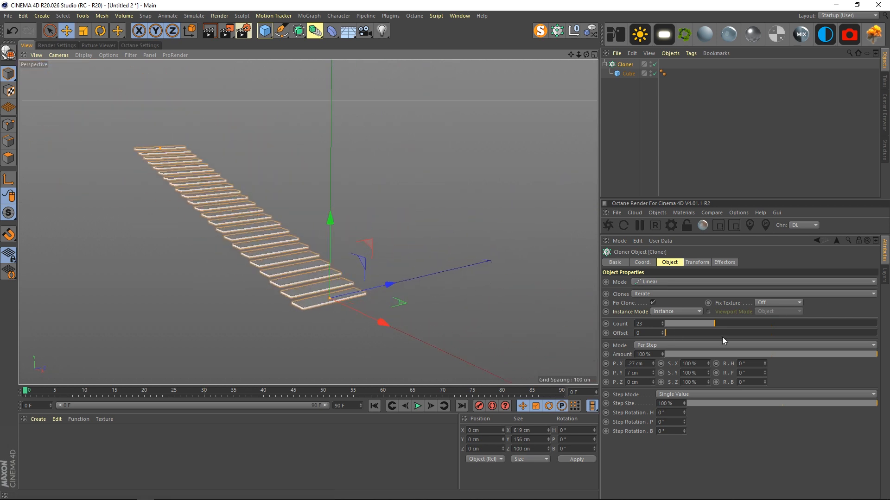
Set the Cloner's per-step Y offset to 12 cm to make the staircase steeper.
left_click(653, 371)
left_click(653, 370)
left_click(653, 370)
left_click(654, 371)
mouse_move(417, 287)
left_mouse_down("alt")
mouse_move(446, 284)
mouse_move(419, 297)
mouse_move(514, 339)
left_mouse_up("alt")
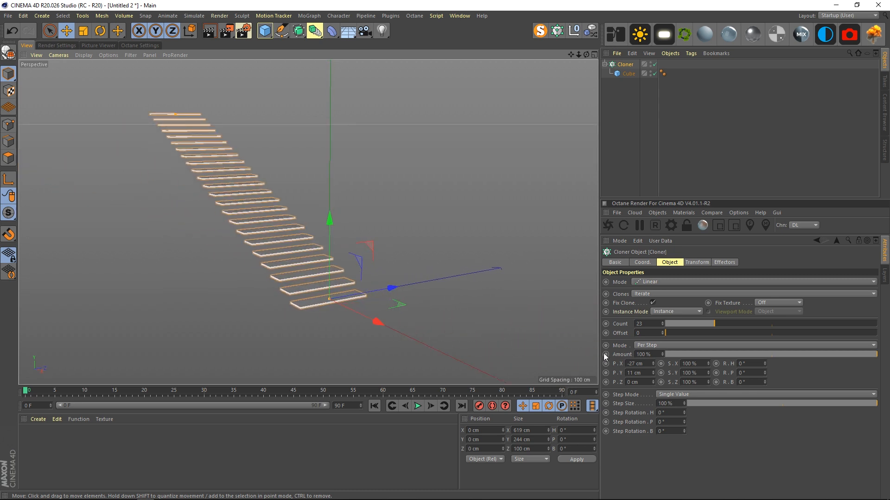
left_click(653, 370)
scroll(352, 288, "down", 3)
left_click_drag(332, 290, 369, 283, "alt")
middle_click_drag(328, 295, 304, 207, "alt")
left_click_drag(304, 206, 315, 223, "alt")
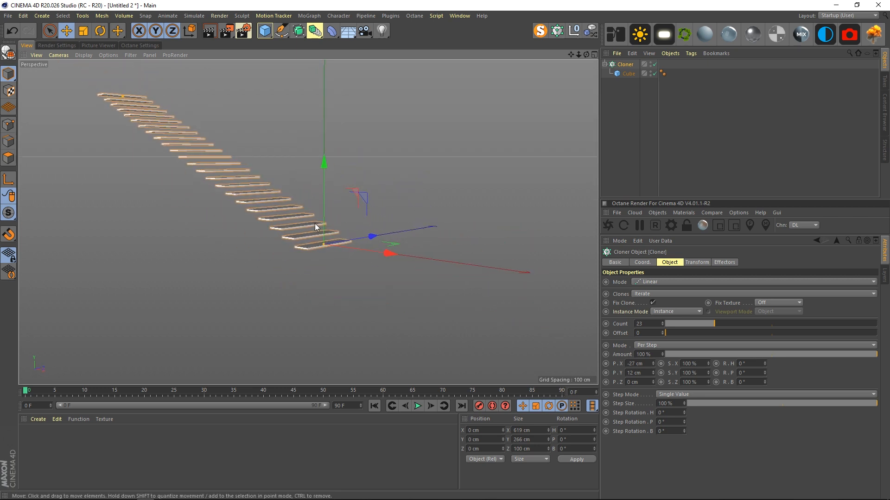
Switch to the Stairs.c4d project and examine how its walls, landing and stairs are arranged.
left_click(622, 145)
left_click(460, 17)
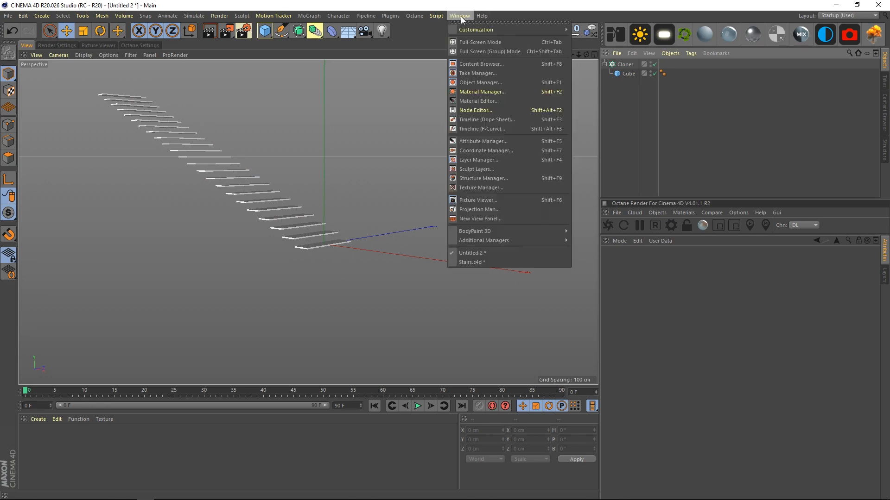
left_click(480, 263)
left_click_drag(456, 283, 384, 237, "alt")
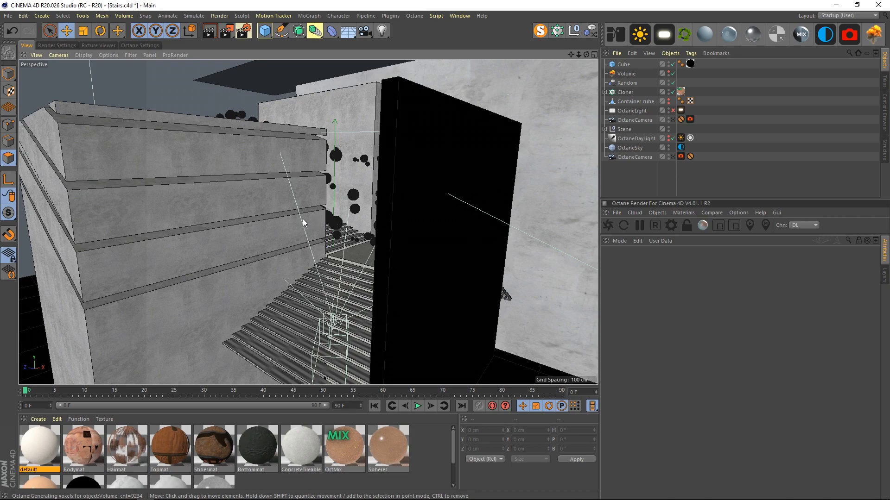
left_click_drag(285, 204, 268, 213, "alt")
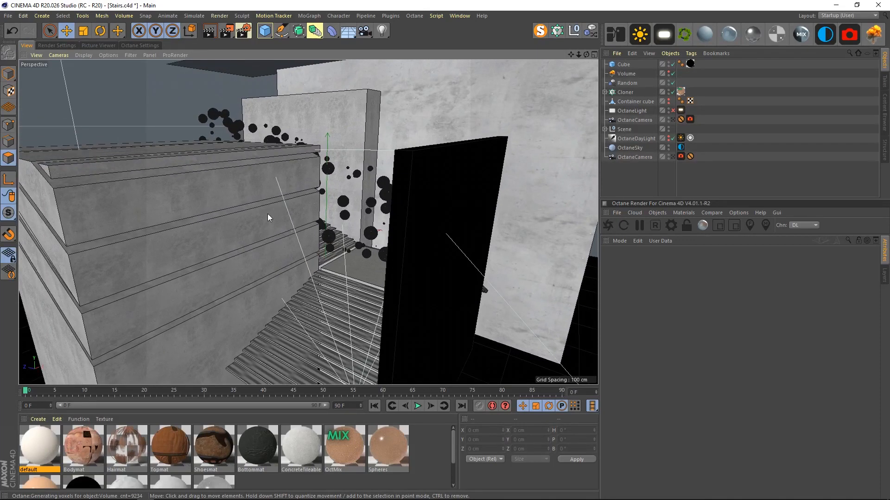
left_click_drag(244, 162, 297, 172, "alt")
left_click_drag(188, 280, 241, 246, "alt")
left_click_drag(416, 208, 334, 250, "alt")
right_click_drag(334, 248, 371, 252, "alt")
left_click_drag(372, 253, 357, 229, "alt")
mouse_move(288, 217)
left_mouse_down("alt")
mouse_move(260, 221)
mouse_move(280, 223)
mouse_move(270, 218)
left_mouse_up("alt")
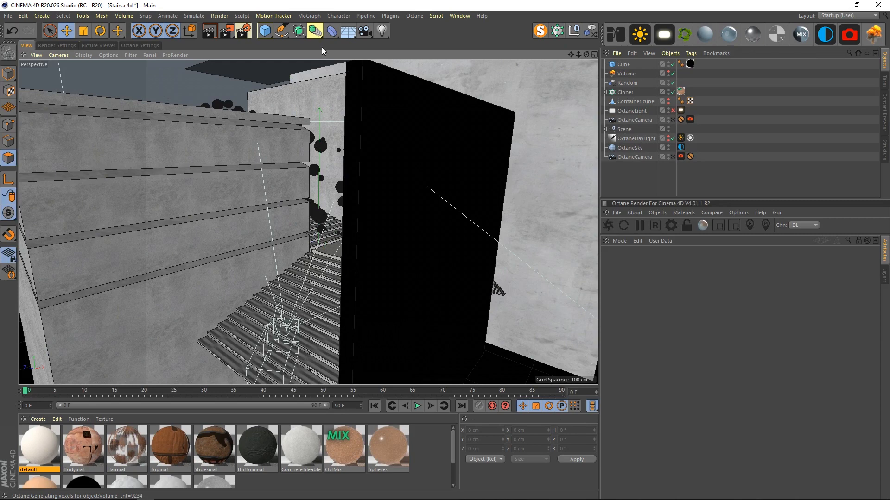
Return to the Untitled 2 project and widen the stair tread cube to 200 cm in Z.
left_click(459, 15)
left_click(473, 253)
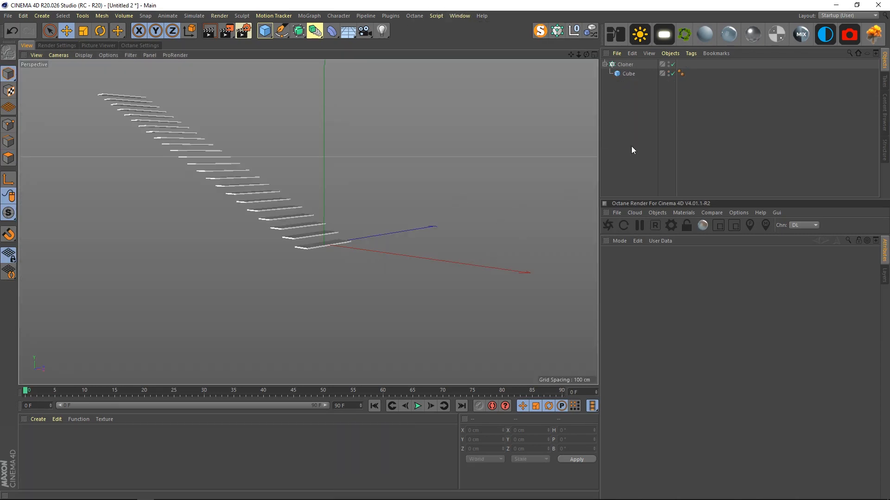
left_click_drag(405, 201, 301, 255, "alt")
left_click(339, 270)
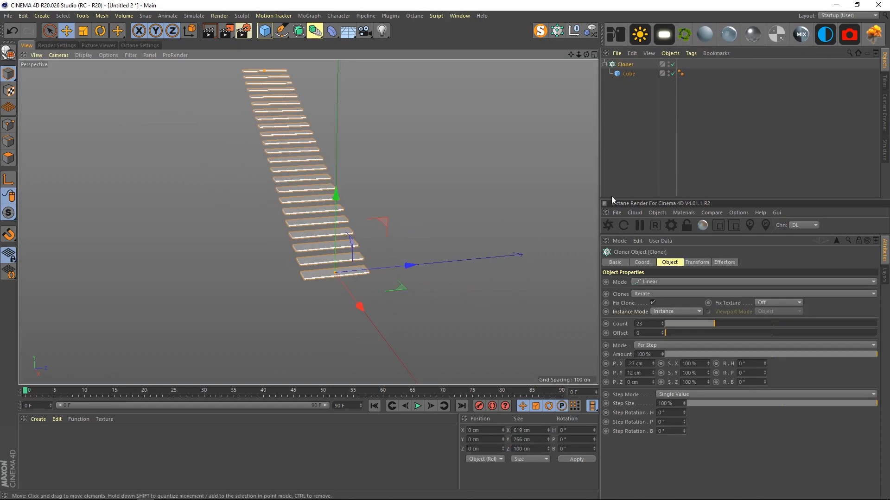
left_click(628, 75)
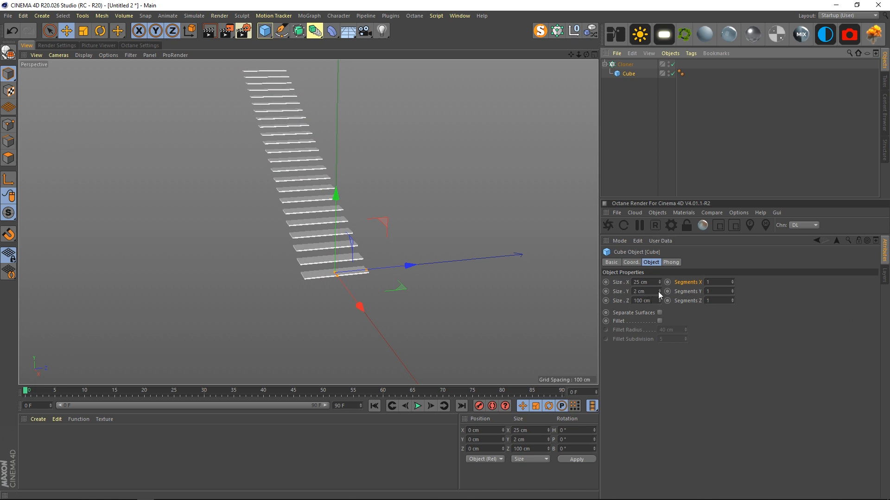
left_click_drag(660, 301, 660, 297)
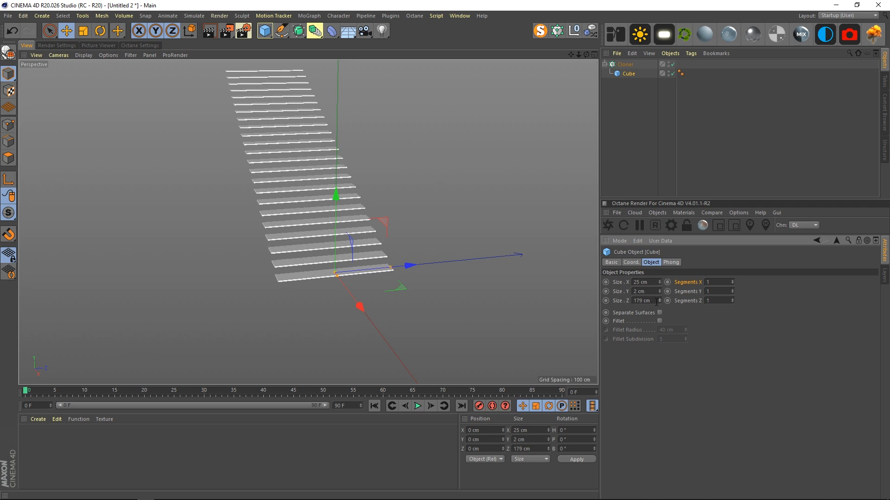
type("200")
key("Return")
Set the stair tread cube's thickness to 4 cm in Y.
left_click_drag(570, 286, 335, 263, "alt")
left_click_drag(651, 290, 546, 299)
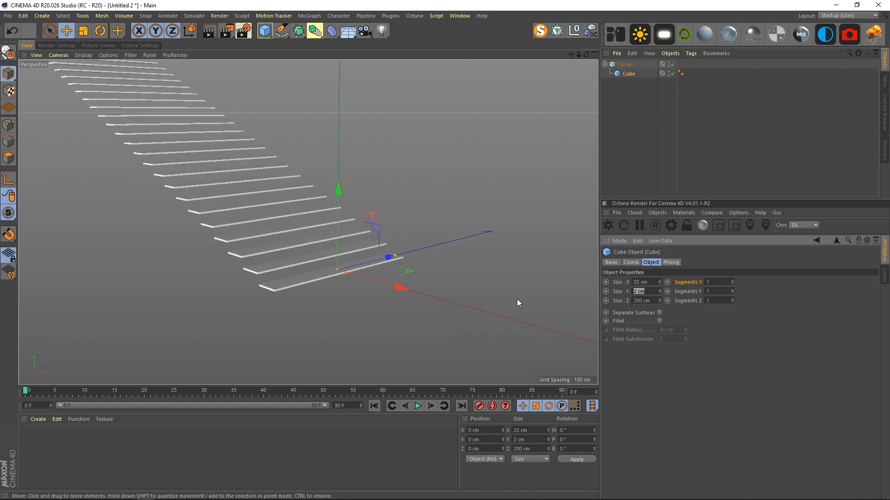
type("5")
key("Return")
mouse_move(378, 297)
left_mouse_down("alt")
mouse_move(326, 284)
mouse_move(357, 301)
mouse_move(394, 300)
left_mouse_up("alt")
type("4")
key("Return")
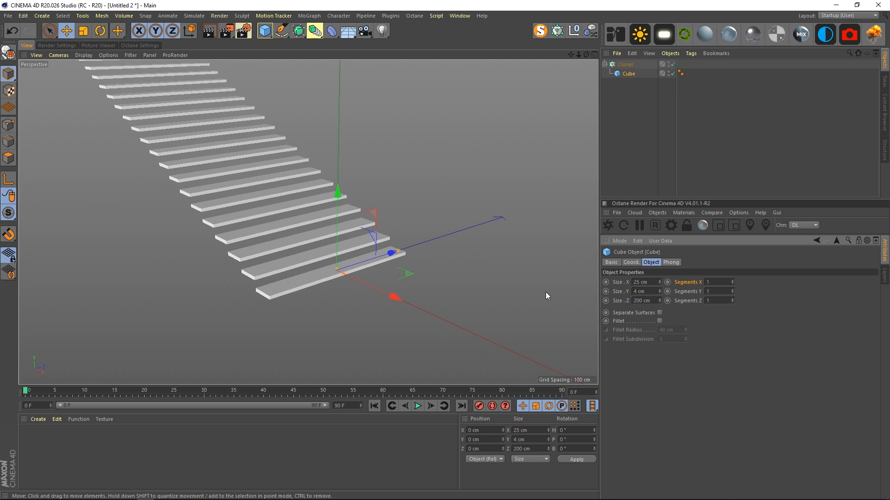
Add a new cube as a landing at the foot of the stairs, about 122 cm in X and -109 cm in Y.
left_click_drag(371, 274, 295, 208, "alt")
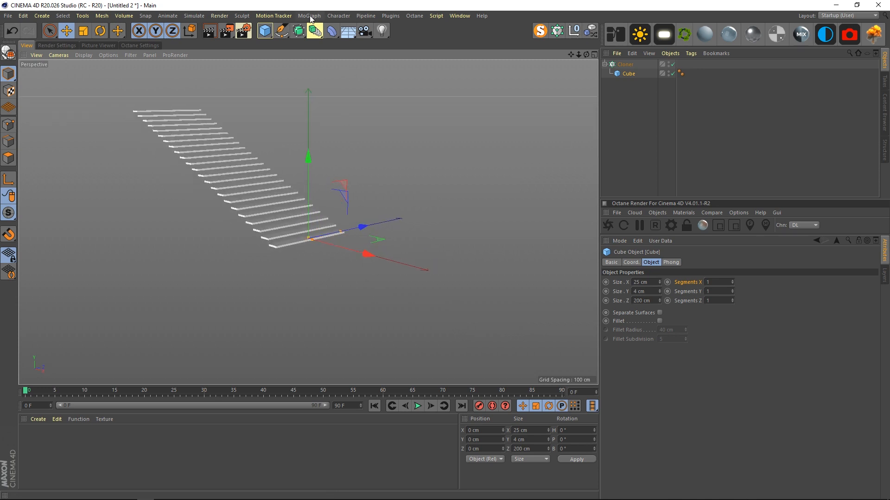
left_click(265, 32)
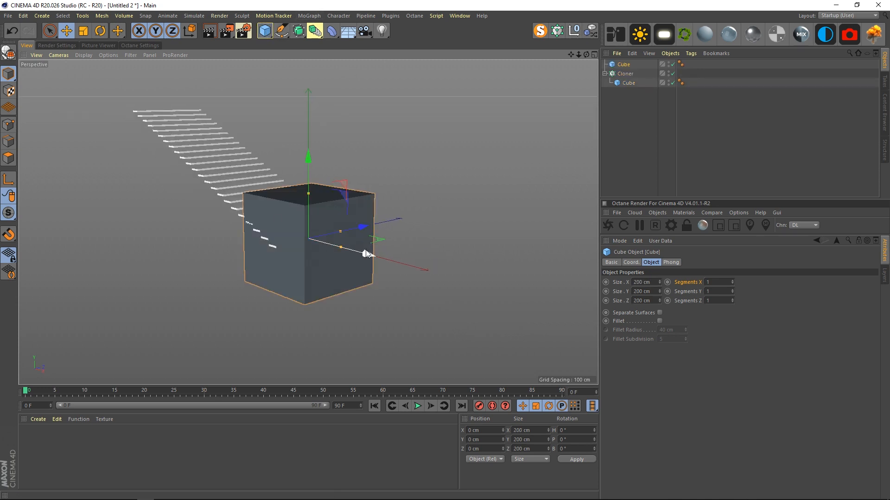
left_click_drag(367, 259, 418, 274)
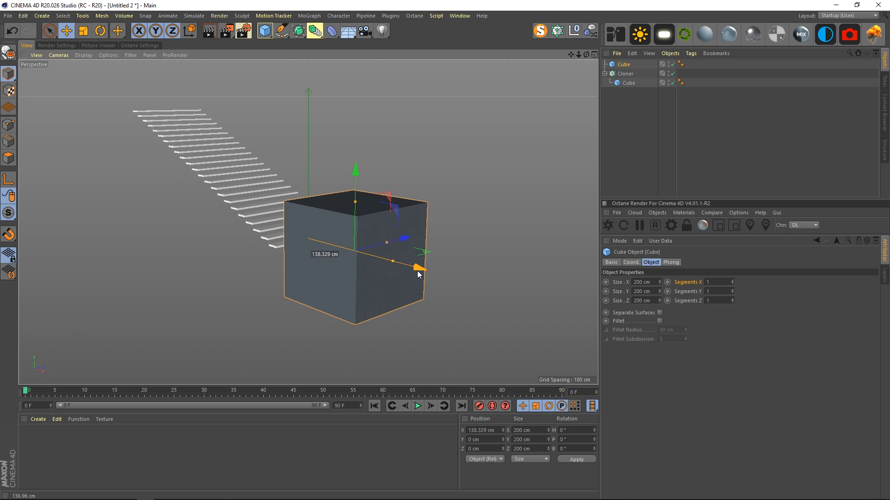
left_click_drag(347, 256, 436, 267, "alt")
middle_click_drag(352, 259, 427, 270, "alt")
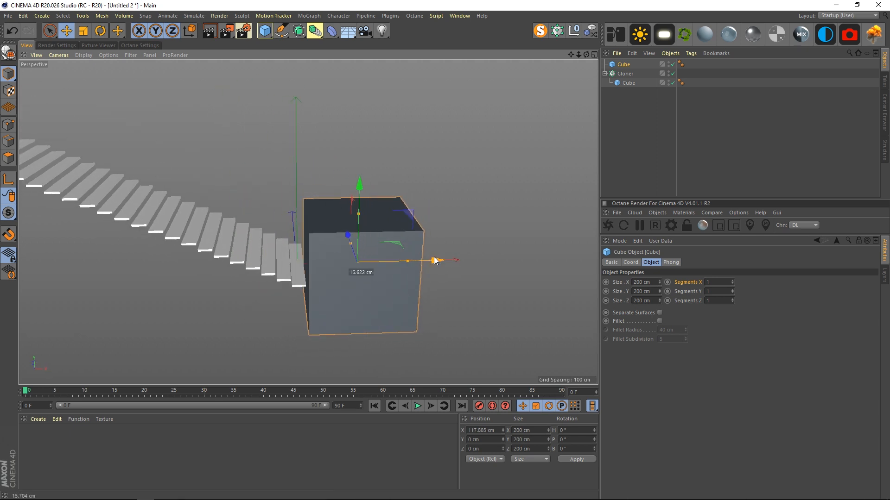
left_click_drag(435, 261, 185, 111, "alt")
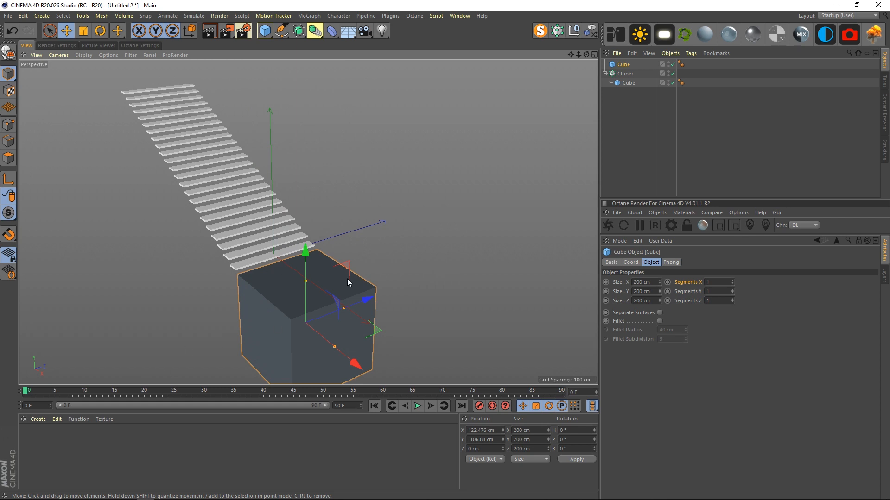
left_click_drag(293, 313, 410, 303, "alt")
left_click_drag(343, 311, 380, 278, "alt")
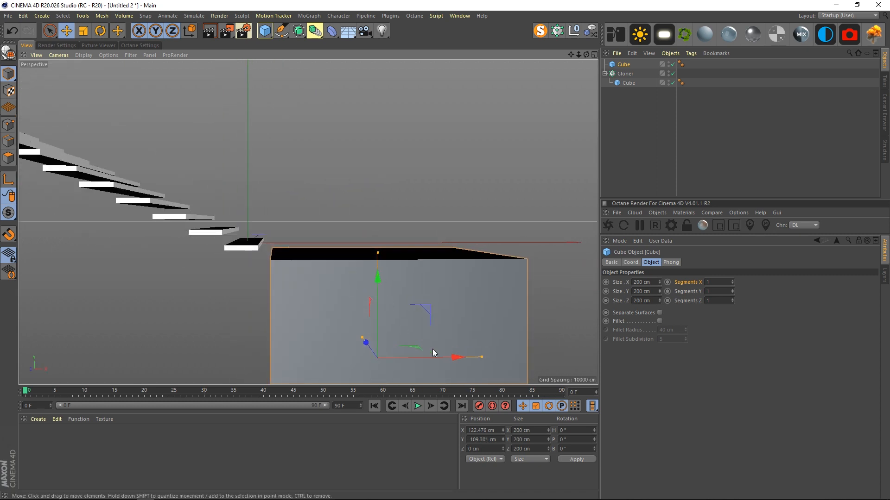
Fine-tune the landing cube against the lowest tread, at about 120.5 cm in X and -109.7 cm in Y.
left_click_drag(449, 355, 445, 355)
left_click_drag(389, 318, 339, 223, "alt")
mouse_move(351, 355)
left_mouse_down("alt")
mouse_move(364, 327)
mouse_move(440, 305)
mouse_move(437, 260)
mouse_move(434, 270)
left_mouse_up("alt")
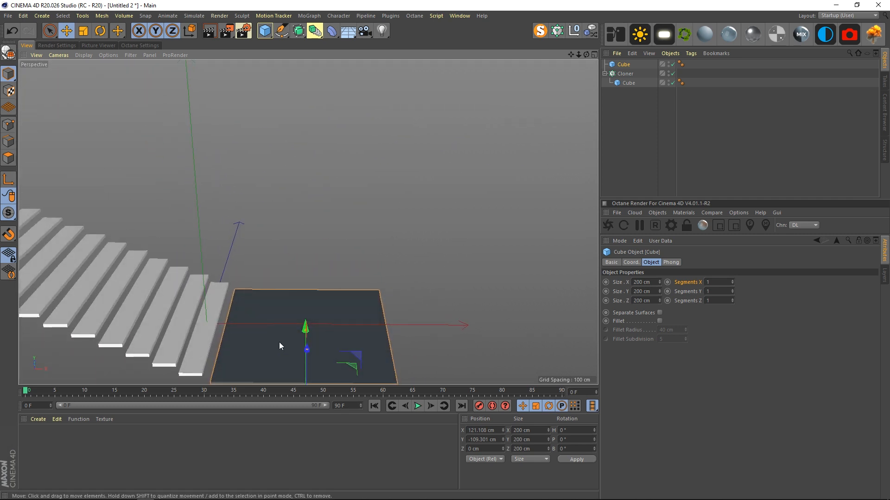
mouse_move(290, 251)
left_mouse_down("alt")
mouse_move(308, 222)
mouse_move(337, 238)
mouse_move(344, 296)
mouse_move(296, 249)
left_mouse_up("alt")
left_click_drag(381, 303, 380, 284, "alt")
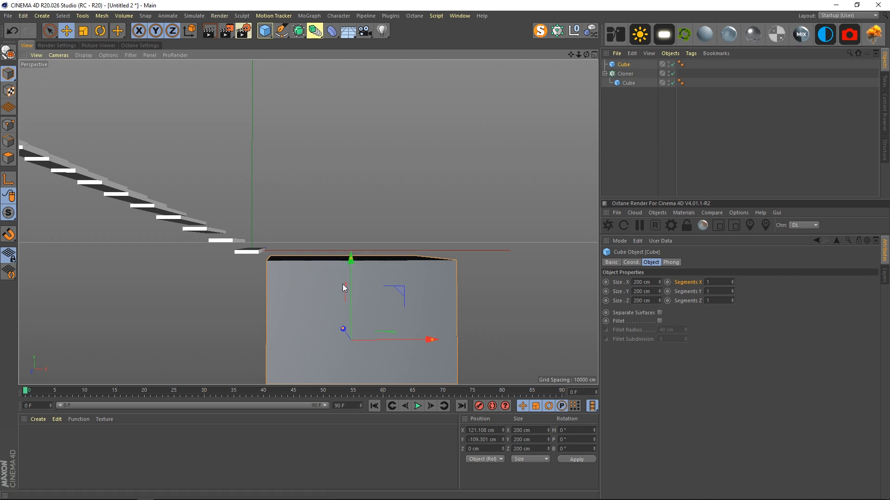
left_click_drag(402, 292, 324, 301)
left_click(620, 139)
middle_click_drag(358, 307, 401, 171, "alt")
left_click(407, 252)
left_click_drag(353, 290, 336, 253, "alt")
middle_click_drag(336, 252, 352, 171, "alt")
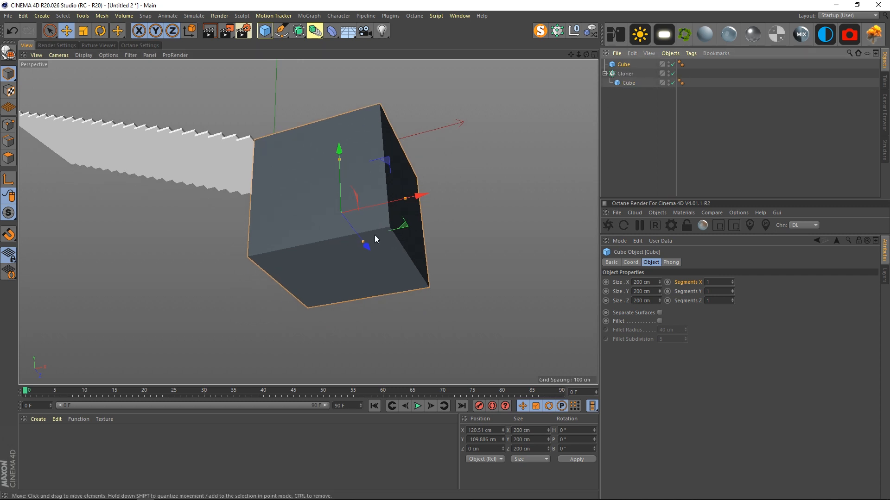
Make the landing cube editable and pull its bottom face down to about -740 cm in Y, forming a tall pillar.
key("c")
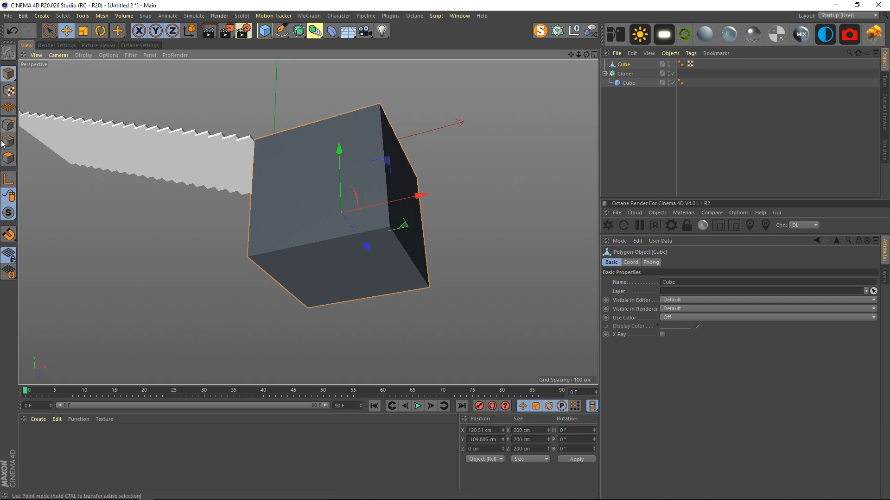
left_click(9, 158)
left_click(332, 255)
left_click(336, 253)
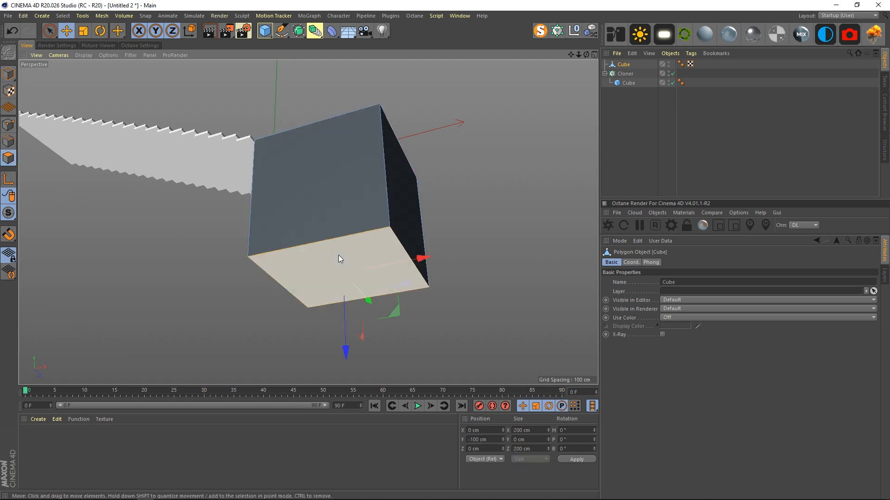
right_click_drag(331, 285, 308, 304, "alt")
left_click_drag(307, 304, 354, 322, "alt")
middle_click_drag(354, 321, 352, 244, "alt")
left_click_drag(330, 278, 330, 456)
left_click_drag(321, 176, 333, 254, "alt")
right_click_drag(349, 215, 387, 215, "alt")
left_click_drag(355, 240, 401, 230, "alt")
middle_click_drag(331, 212, 348, 207, "alt")
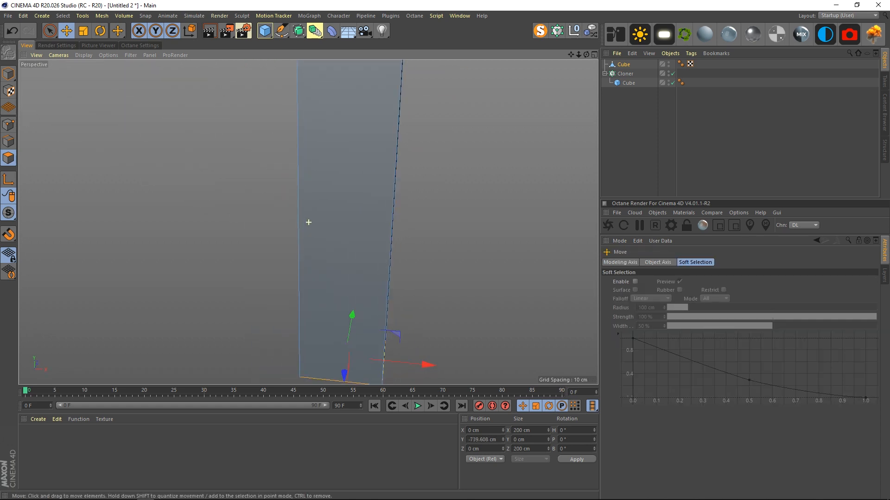
left_click_drag(348, 206, 266, 206, "alt")
mouse_move(315, 211)
right_mouse_down("alt")
mouse_move(366, 209)
mouse_move(317, 208)
right_mouse_up("alt")
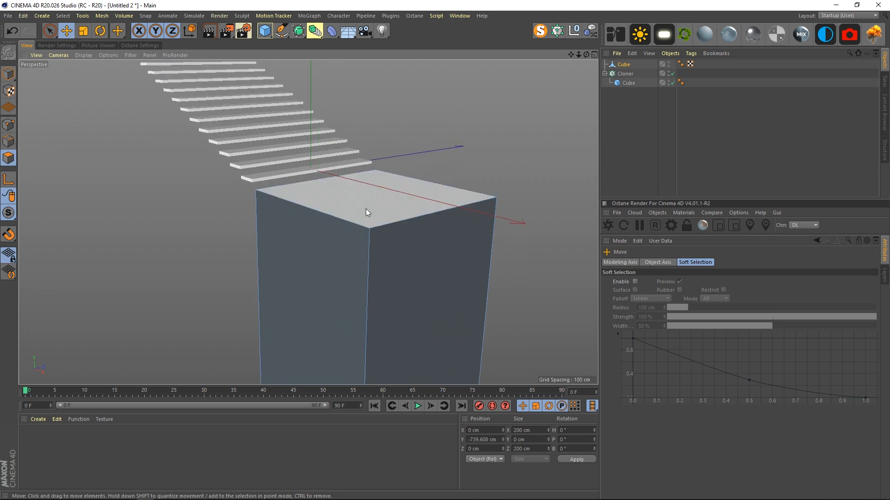
left_click_drag(343, 204, 352, 213, "alt")
middle_click_drag(352, 213, 328, 213, "alt")
right_click_drag(336, 211, 321, 215, "alt")
mouse_move(327, 211)
left_mouse_down("alt")
mouse_move(368, 193)
mouse_move(370, 225)
mouse_move(321, 207)
left_mouse_up("alt")
left_click(630, 117)
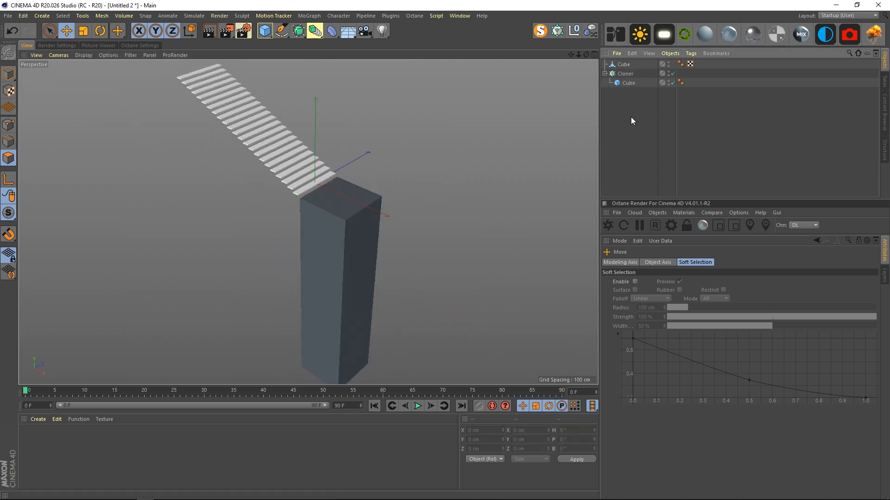
left_click(9, 74)
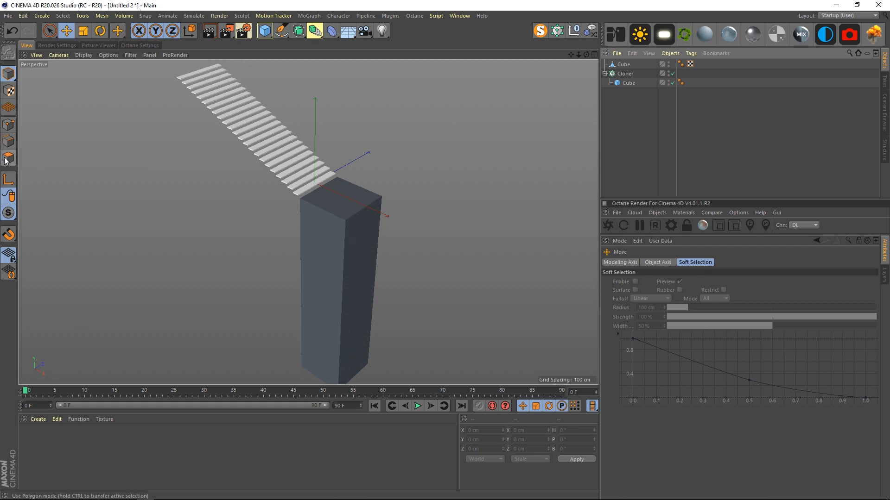
Duplicate the stair Cloner together with its tread cube.
mouse_move(317, 198)
left_mouse_down("alt")
mouse_move(260, 182)
mouse_move(319, 194)
left_mouse_up("alt")
scroll(319, 193, "up", 3)
left_click(377, 210)
left_click(625, 116)
left_click(621, 75)
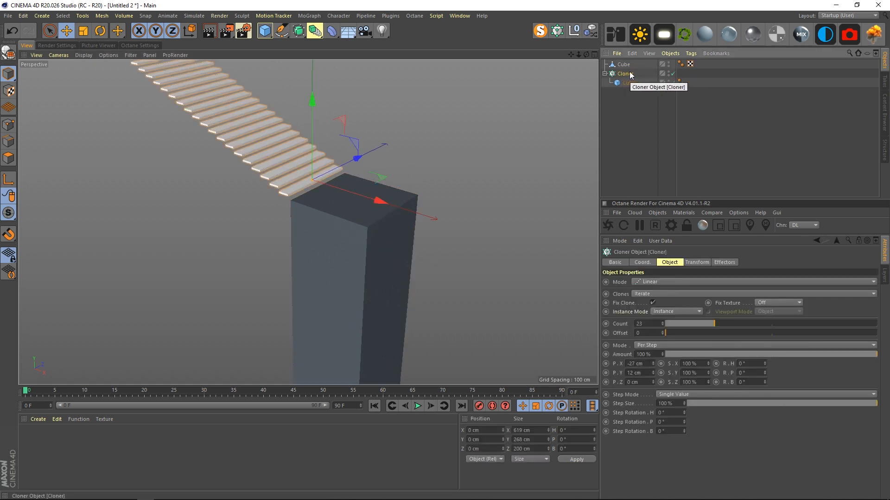
left_click_drag(628, 75, 626, 95, "ctrl")
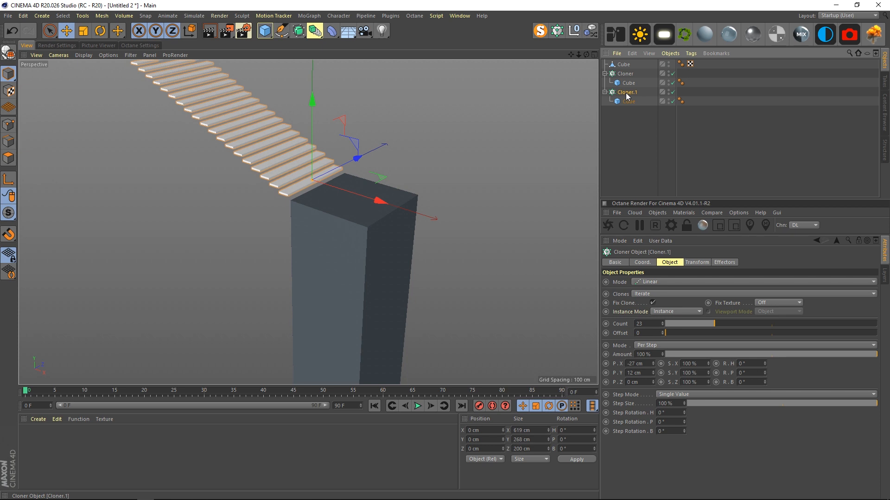
Rename the landing pillar cube as Base platform.
left_click_drag(308, 222, 326, 266, "alt")
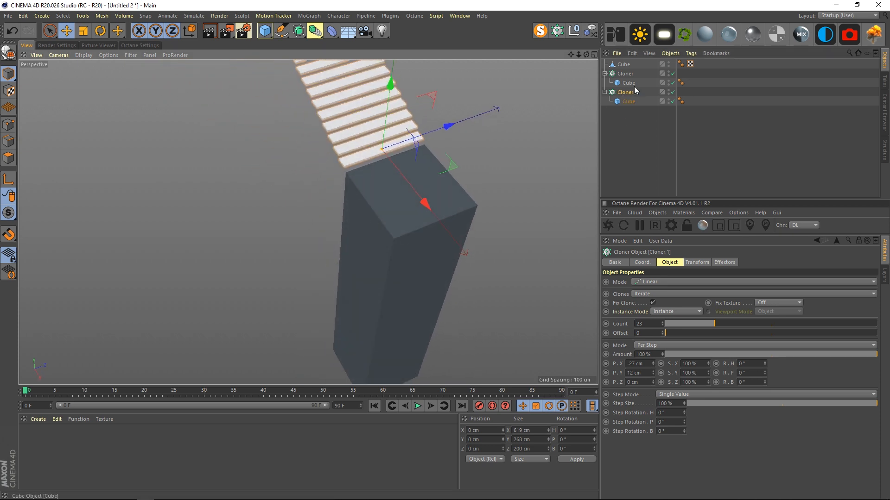
left_click(626, 65)
double_click(627, 65)
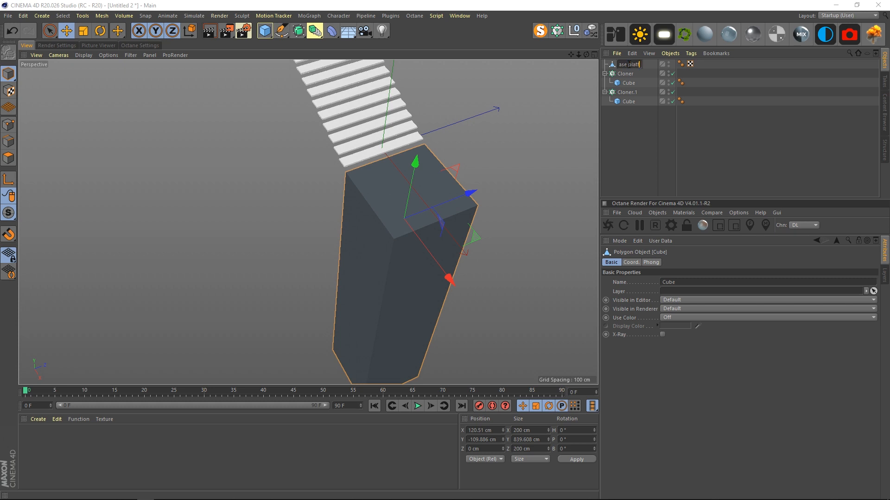
type("form")
key("Return")
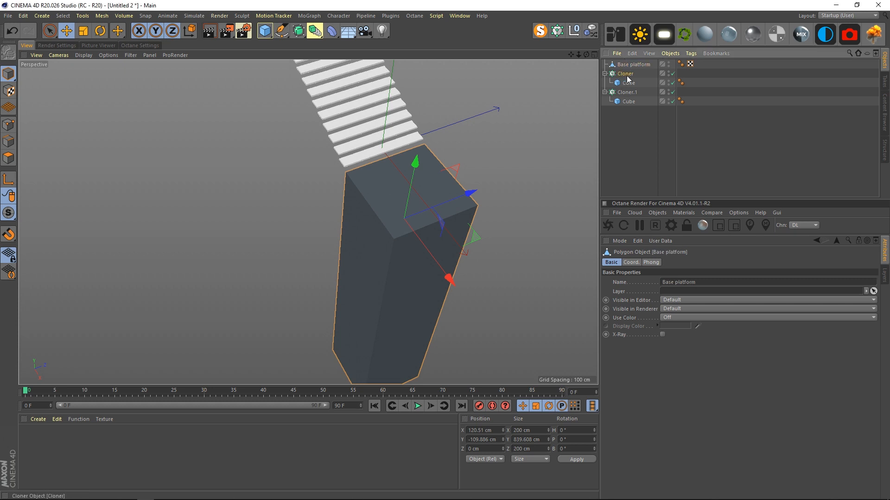
Rename the original stair Cloner as Top Stair and its duplicate as Left Stair.
double_click(626, 74)
key("BackSpace")
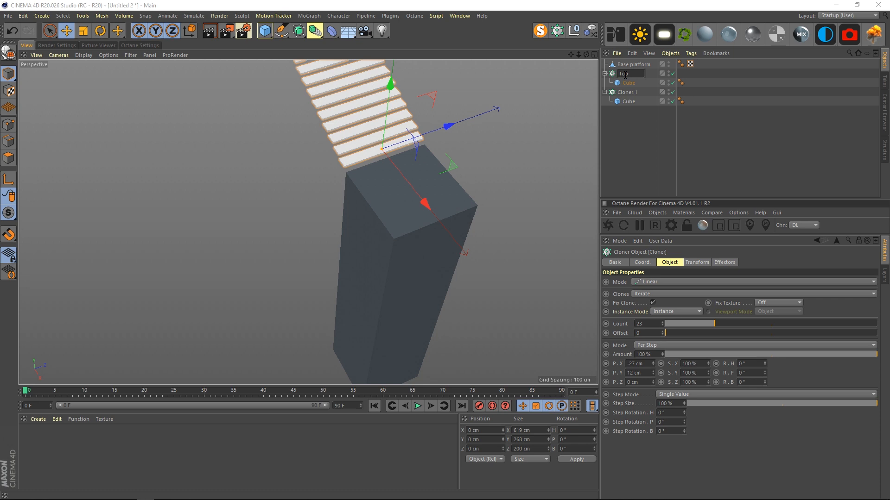
type("Top Stair")
key("Return")
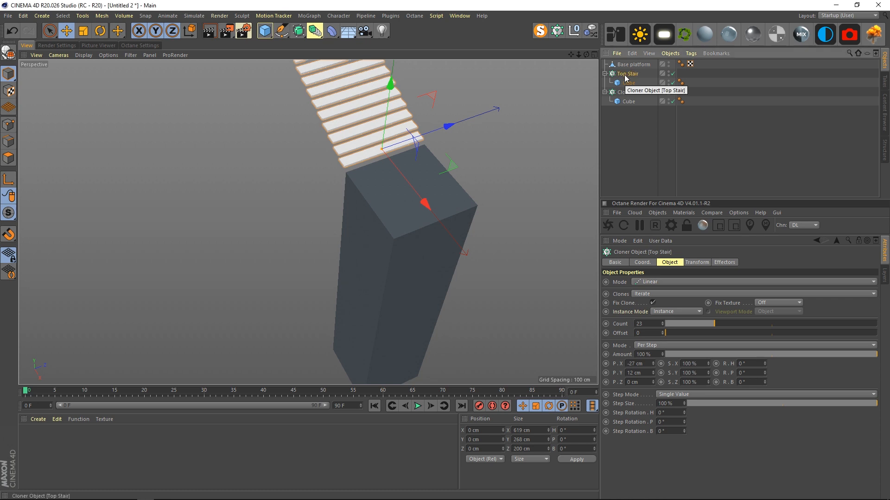
double_click(629, 92)
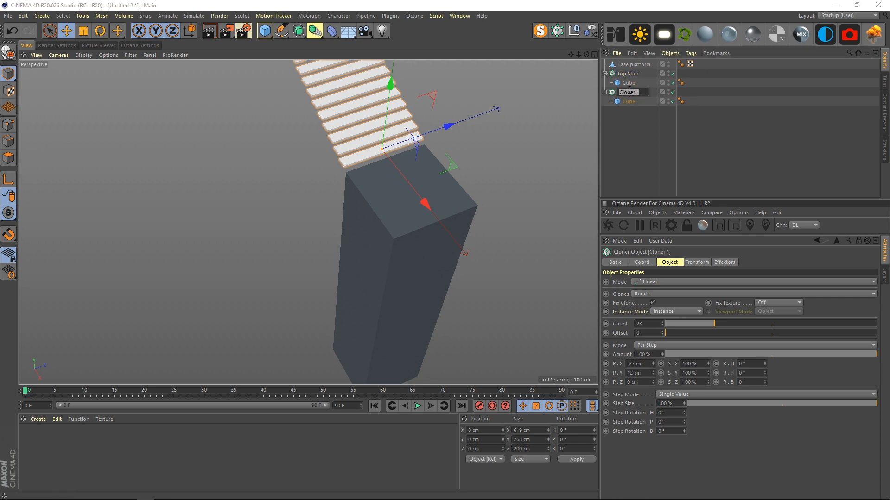
type("Left Stair")
key("Return")
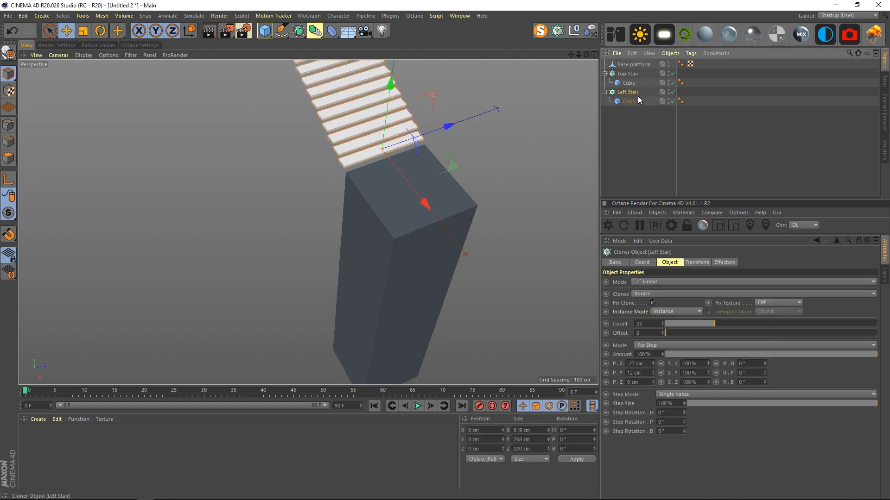
key("r")
left_click_drag(382, 183, 460, 155)
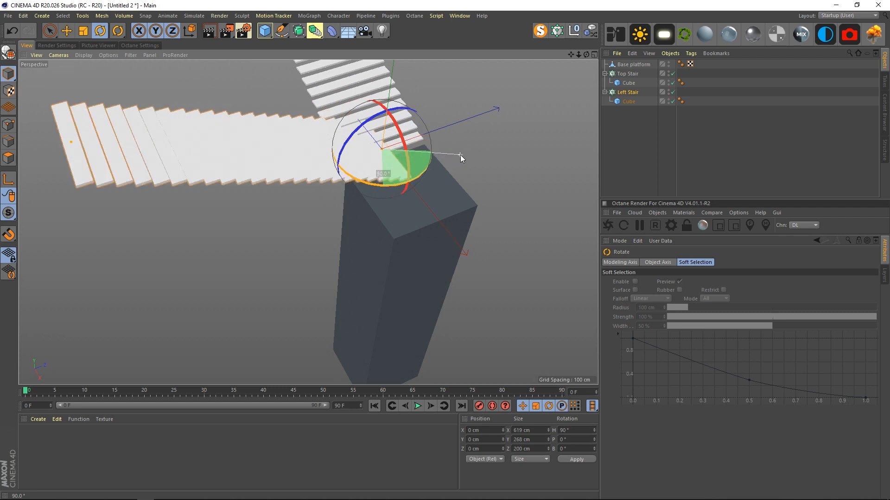
key("e")
left_click_drag(435, 196, 456, 183, "alt")
key("ctrl+z")
Rotate the Left Stair to a heading of 90° and move it beside the platform, to 120 cm in X and -120 cm in Z.
left_click(628, 92)
key("r")
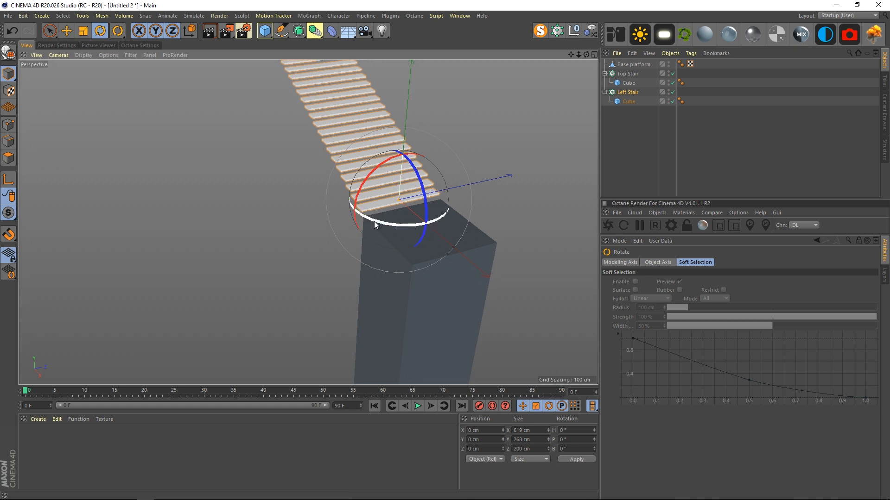
left_click_drag(374, 225, 440, 205)
key("e")
left_click_drag(416, 135, 377, 178)
left_click_drag(399, 281, 364, 172)
Set the Left Stair's per-step Y offset to -12 cm so it descends, and lower the flight to about -22.7 cm in Y.
left_click(628, 91)
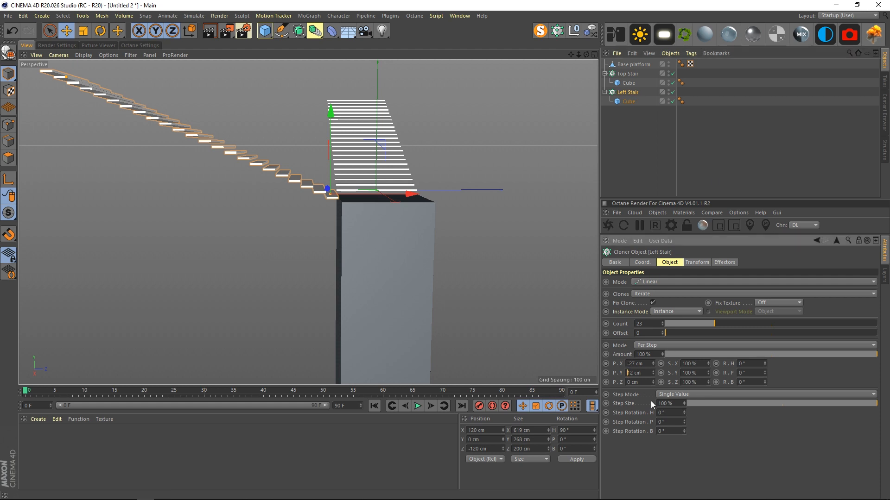
key("ctrl+shift+z")
left_click(628, 373)
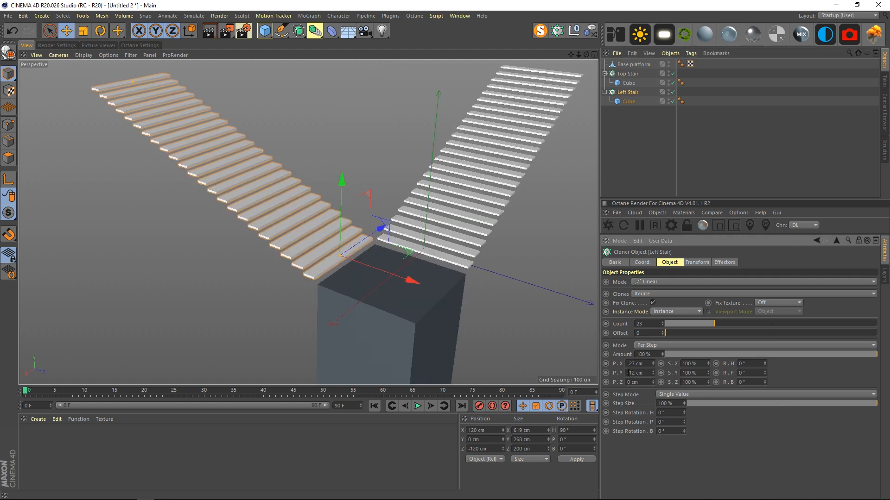
key("Return")
left_click_drag(312, 290, 402, 204, "alt")
left_click_drag(326, 181, 324, 294)
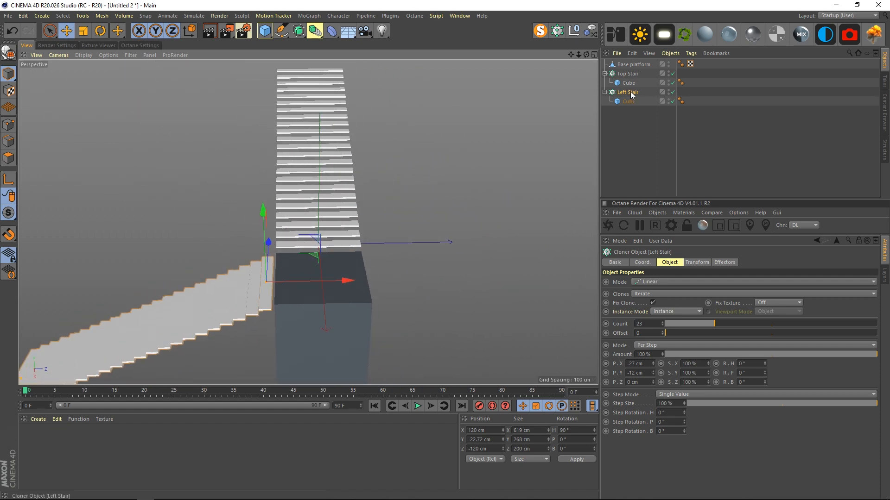
Duplicate the Left Stair with its tread cube and name the copy Right Stair.
left_click_drag(630, 91, 628, 134, "ctrl")
double_click(631, 111)
type("Right Stair")
key("Return")
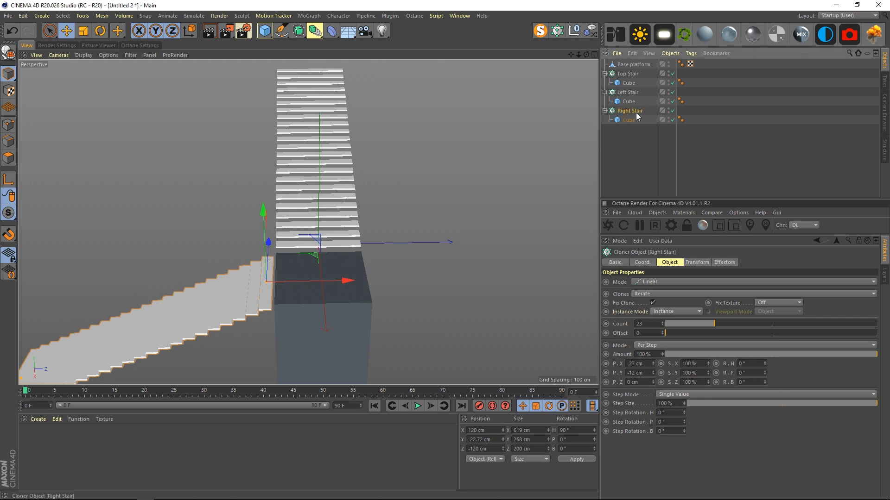
Rotate the Right Stair to a heading of -90° and move it to the platform's opposite side, at 120 cm in Z.
key("r")
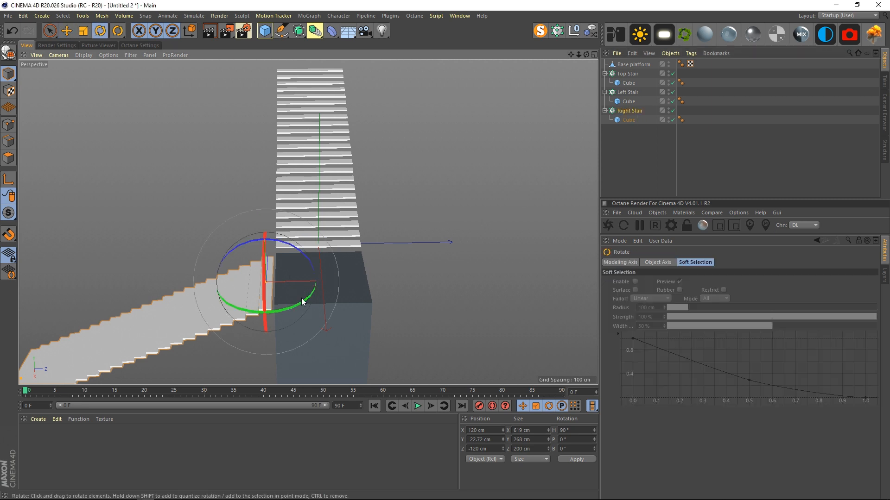
left_click_drag(302, 302, 181, 240)
key("e")
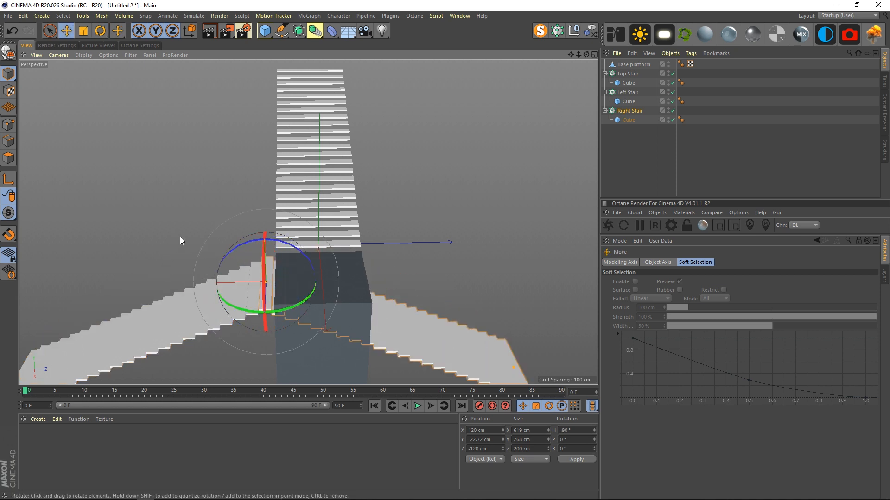
left_click_drag(200, 287, 303, 282)
left_click_drag(405, 276, 257, 144, "alt")
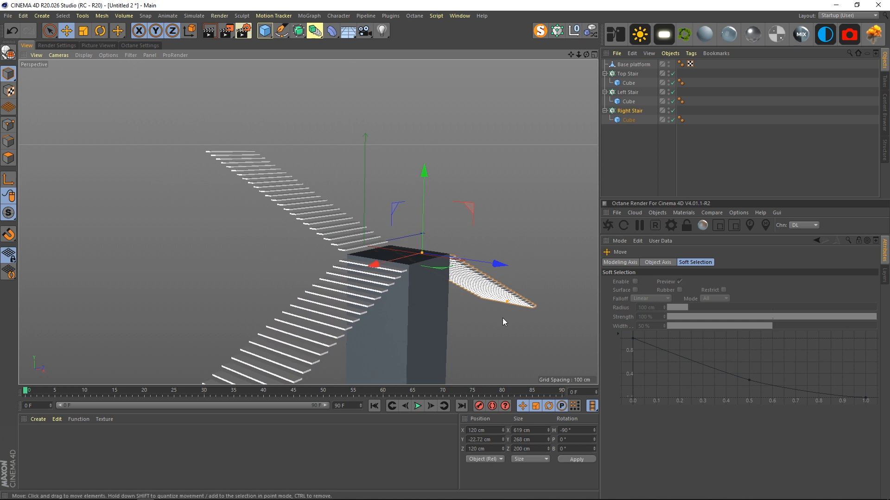
left_click_drag(532, 319, 391, 218, "alt")
Collapse the Top Stair, Left Stair and Right Stair hierarchies and clear the object selection.
left_click(390, 215)
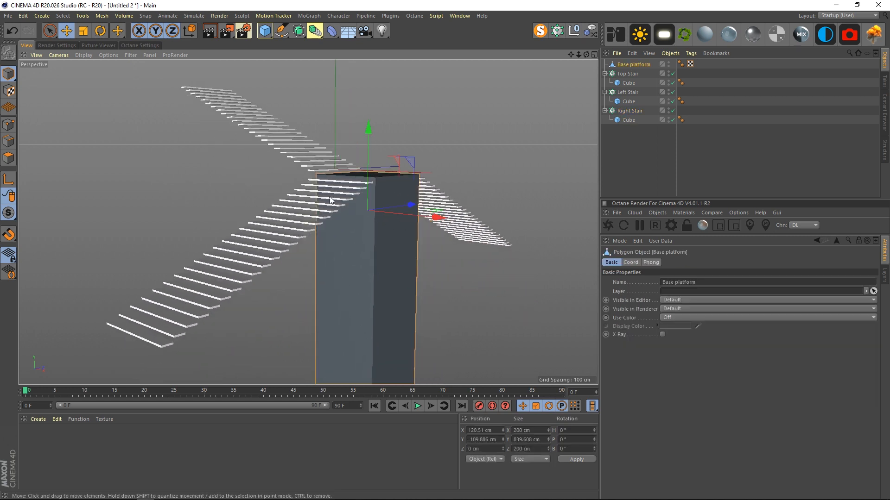
middle_click_drag(329, 200, 343, 259, "alt")
left_click(604, 73)
left_click(605, 83)
left_click(604, 92)
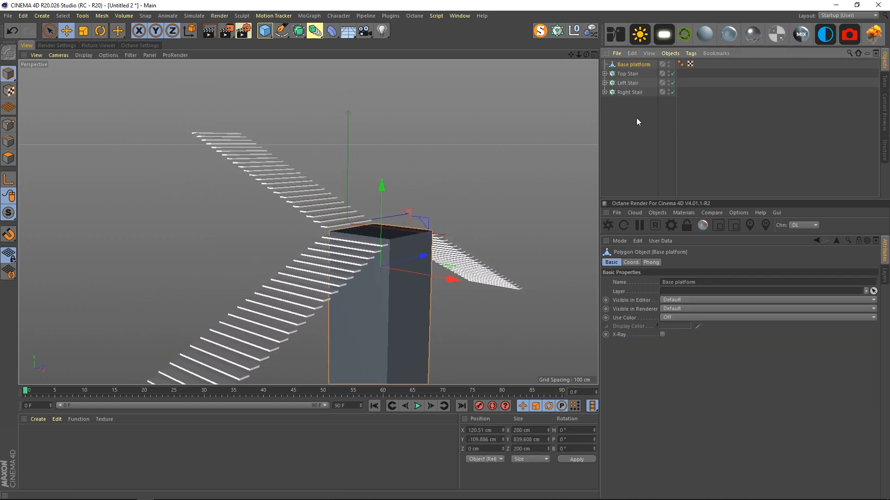
left_click(628, 110)
mouse_move(471, 224)
left_mouse_down("alt")
mouse_move(395, 268)
mouse_move(426, 289)
mouse_move(380, 291)
mouse_move(362, 260)
mouse_move(399, 252)
mouse_move(315, 255)
mouse_move(378, 275)
mouse_move(417, 250)
mouse_move(395, 288)
mouse_move(374, 249)
mouse_move(334, 234)
mouse_move(362, 217)
left_mouse_up("alt")
Switch to the Stairs.c4d project, examine the walls around its staircase, and return to the Untitled 2 project.
left_click(458, 17)
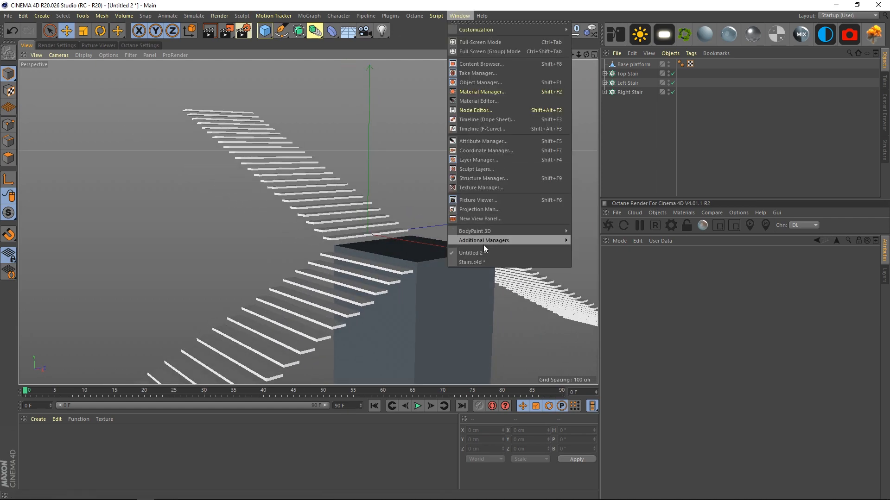
left_click(470, 262)
left_click_drag(370, 241, 430, 286, "alt")
left_click(370, 263)
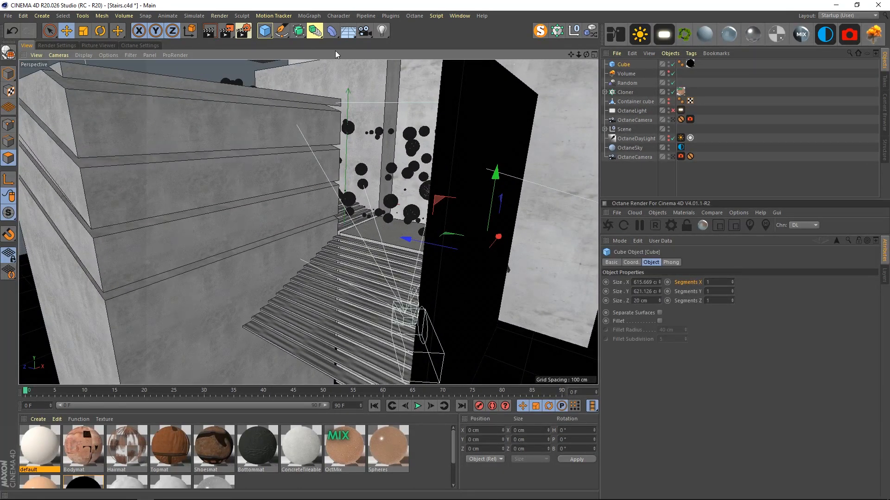
left_click(455, 17)
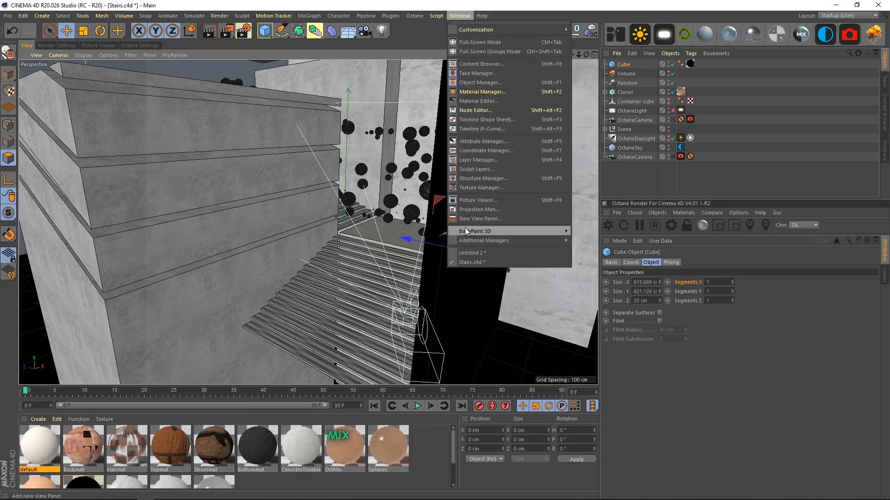
left_click(493, 251)
Add a new cube to the staircase scene.
scroll(455, 192, "up", 3)
left_click_drag(456, 196, 453, 210, "alt")
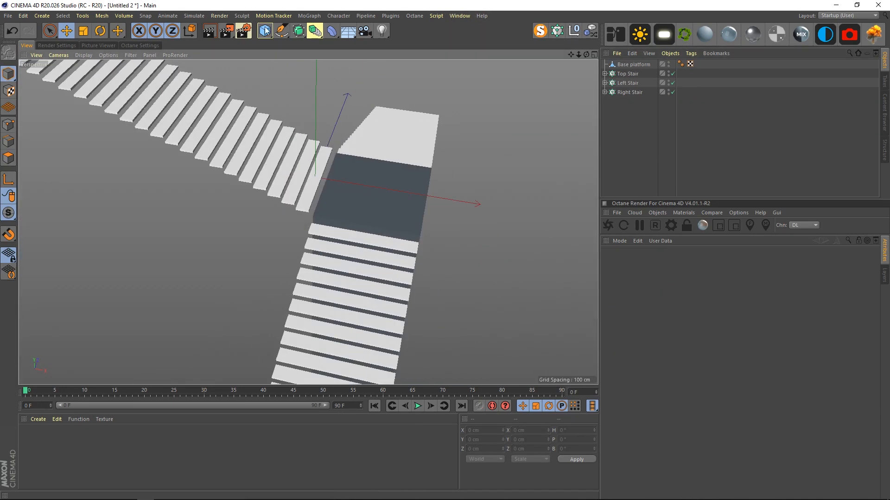
key("ctrl+v")
middle_click_drag(452, 211, 387, 197, "alt")
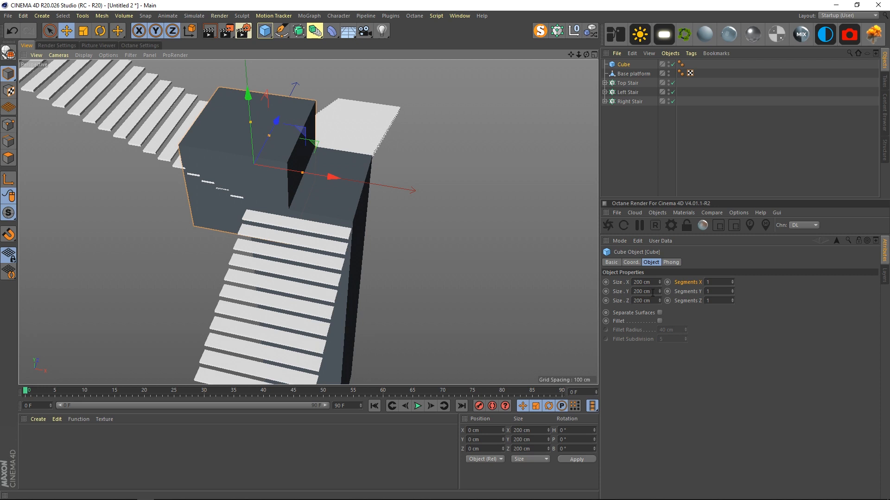
left_click(652, 291)
type("10")
key("Return")
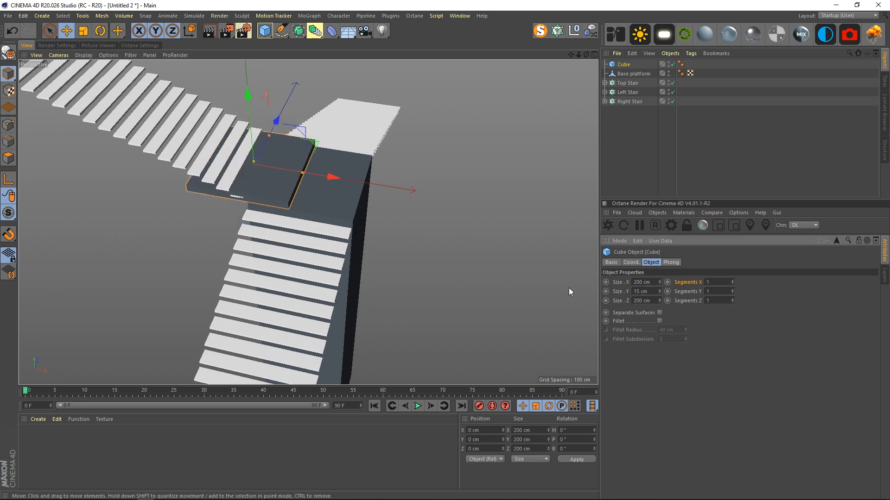
key("ctrl+z")
Set the new cube's X size to 15 cm to make a thin upright wall.
left_click_drag(652, 284, 563, 287)
type("125")
key("Return")
left_click_drag(651, 282, 451, 283)
type("15")
key("Return")
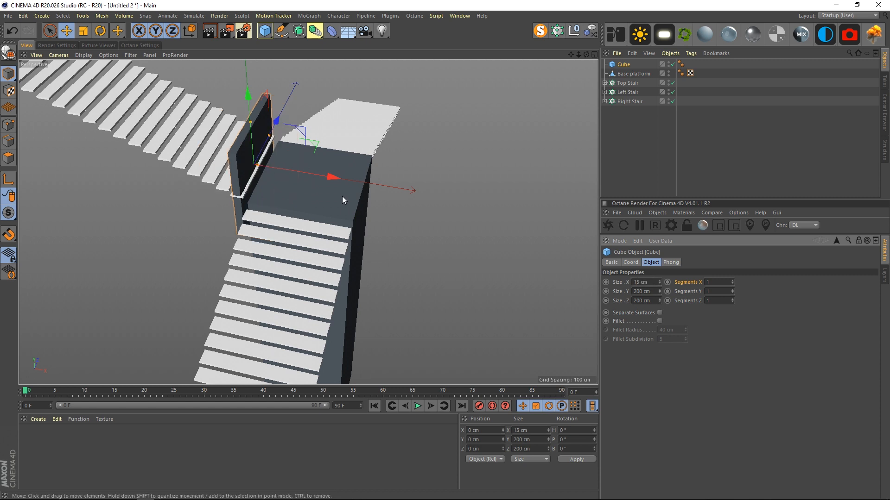
Move the thin wall past the platform's far side, to 230 cm in X.
left_click_drag(331, 180, 376, 184)
left_click_drag(445, 192, 396, 190)
key("ctrl+z")
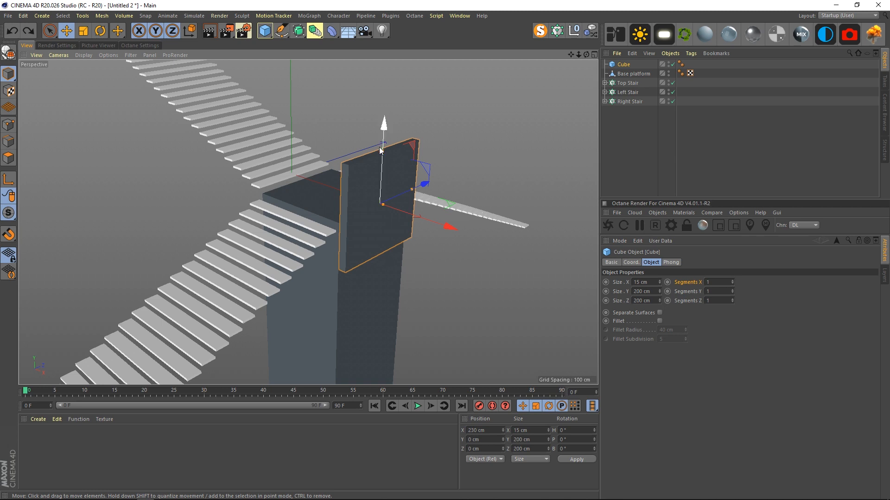
Enlarge the wall to about 919 cm in Y and 856 cm in Z, and move it out to about 470 cm in X.
scroll(385, 152, "down", 6)
left_click_drag(385, 156, 387, 89)
left_click_drag(394, 166, 435, 164)
left_click_drag(339, 178, 405, 212, "alt")
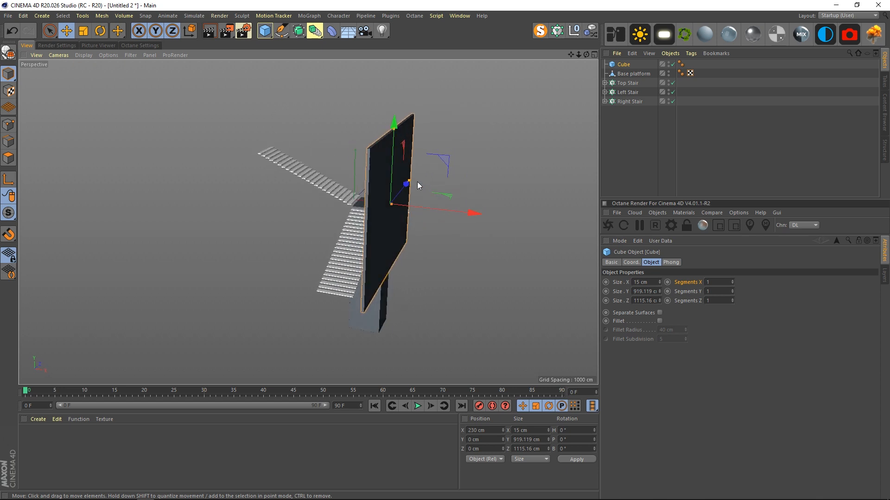
left_click_drag(409, 181, 340, 210)
scroll(421, 207, "up", 5)
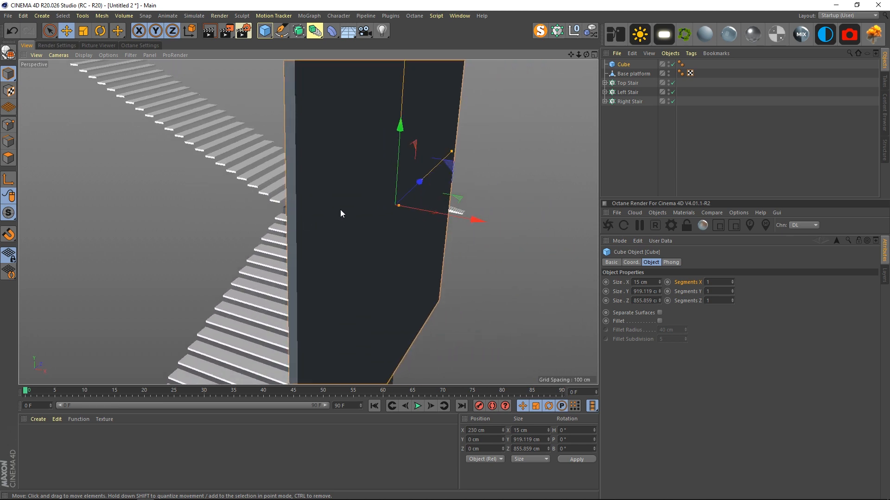
left_click_drag(476, 219, 597, 242)
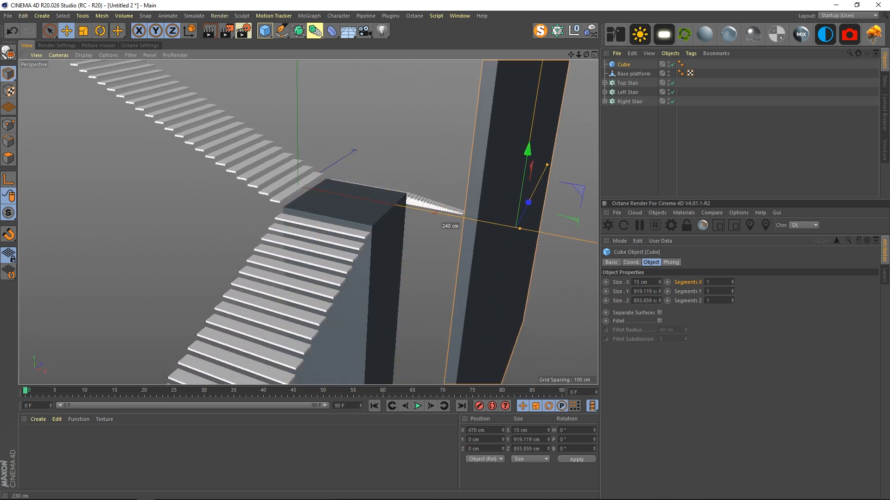
Extend the Base platform by pulling its wall-facing side face out to about 230 cm in X.
left_click(355, 218)
left_click_drag(403, 254, 346, 252, "alt")
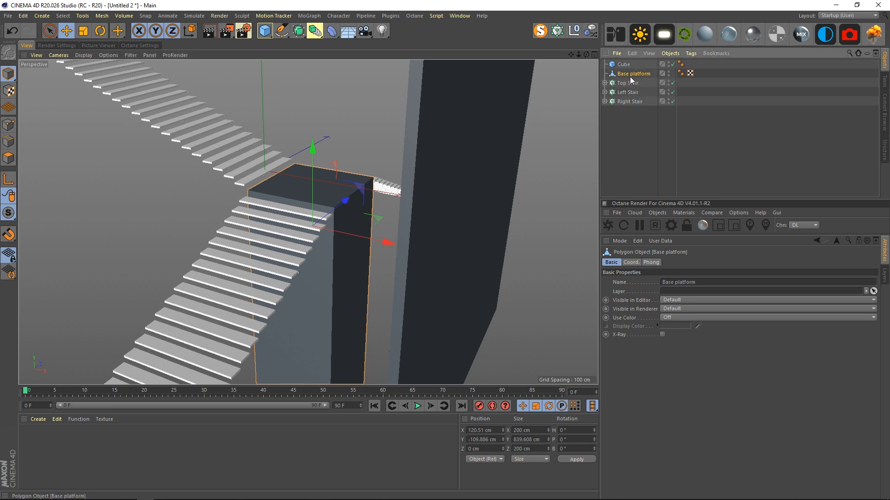
left_click(8, 158)
left_click(351, 232)
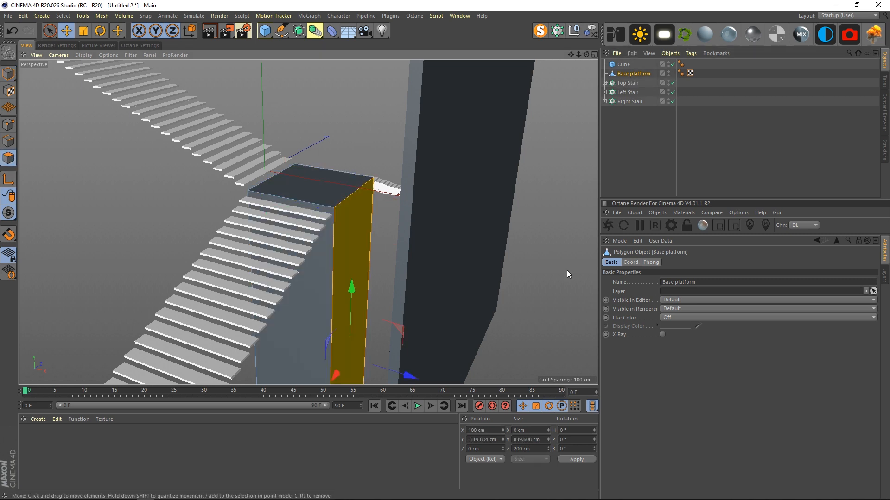
left_click_drag(409, 376, 473, 390)
middle_click_drag(346, 235, 343, 190, "alt")
Widen the treads of the Right Stair cloner by setting its child cube's Z size to 400 cm.
left_click(604, 92)
left_click(604, 110)
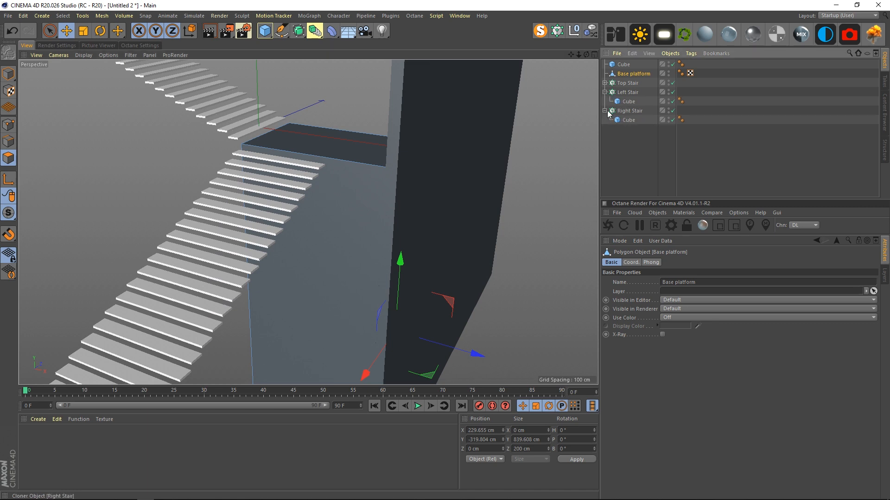
left_click(626, 121)
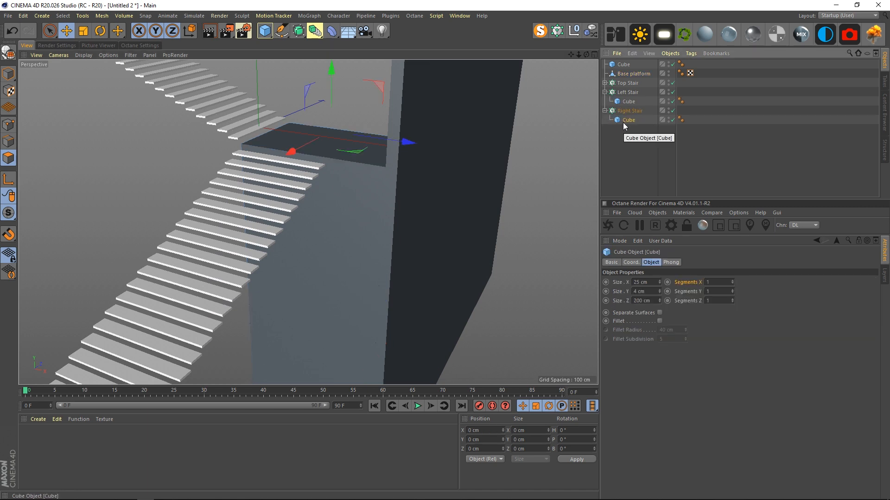
left_click(628, 102, "shift")
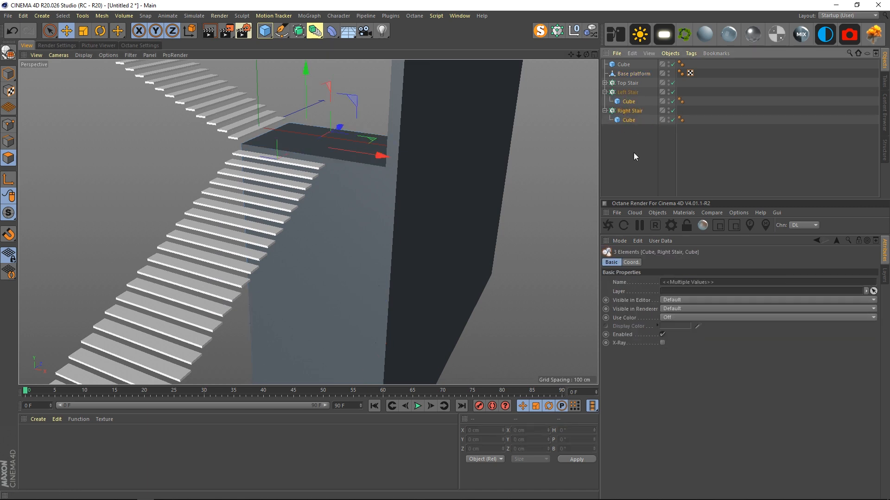
left_click(629, 120)
left_click_drag(574, 264, 502, 222, "alt")
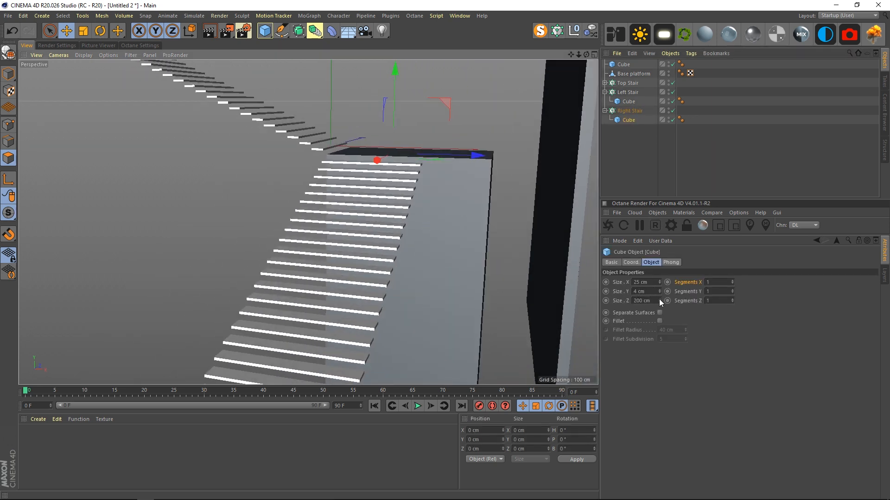
left_click_drag(659, 300, 665, 301)
middle_click_drag(497, 235, 471, 321, "alt")
left_click_drag(465, 255, 441, 315, "alt")
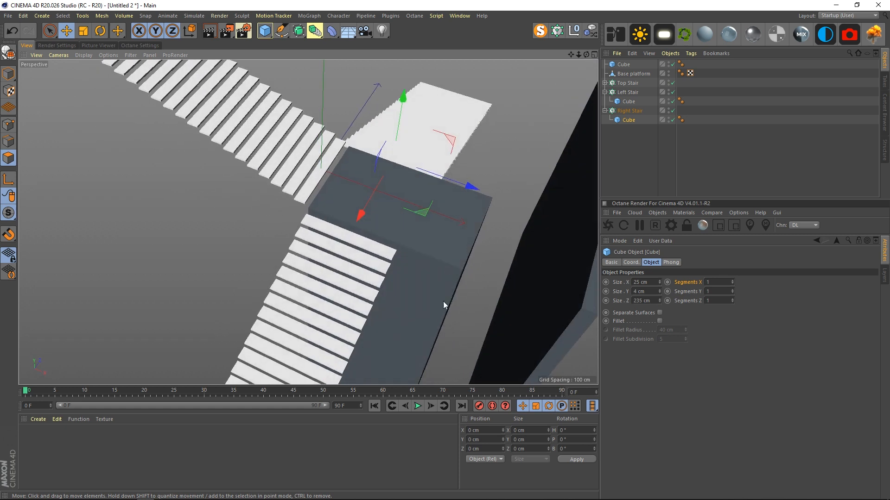
middle_click_drag(526, 258, 519, 296, "alt")
left_click(657, 301)
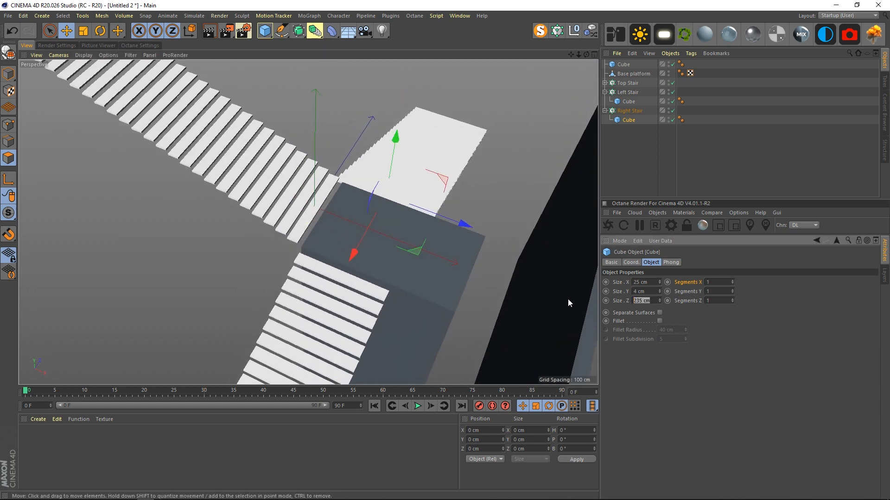
type("400")
key("Return")
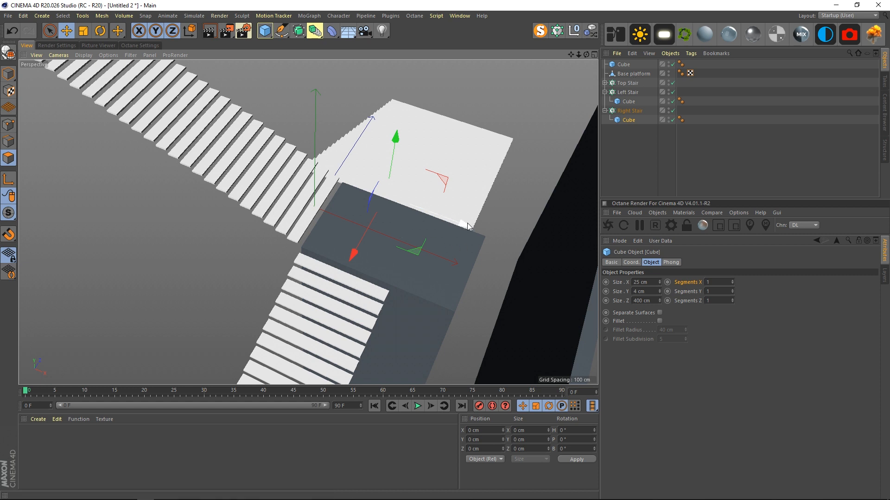
Set the Z size of the Left Stair cloner's child cube to 400 cm as well.
left_click(628, 101)
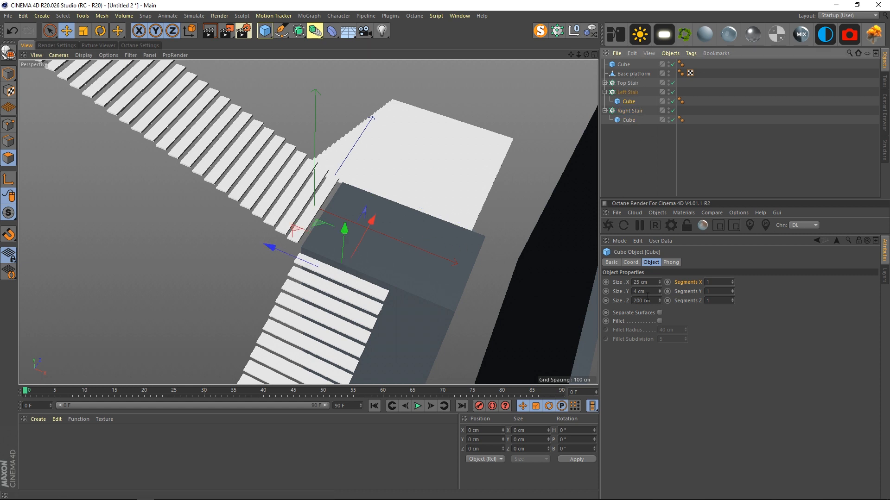
double_click(643, 300)
type("400")
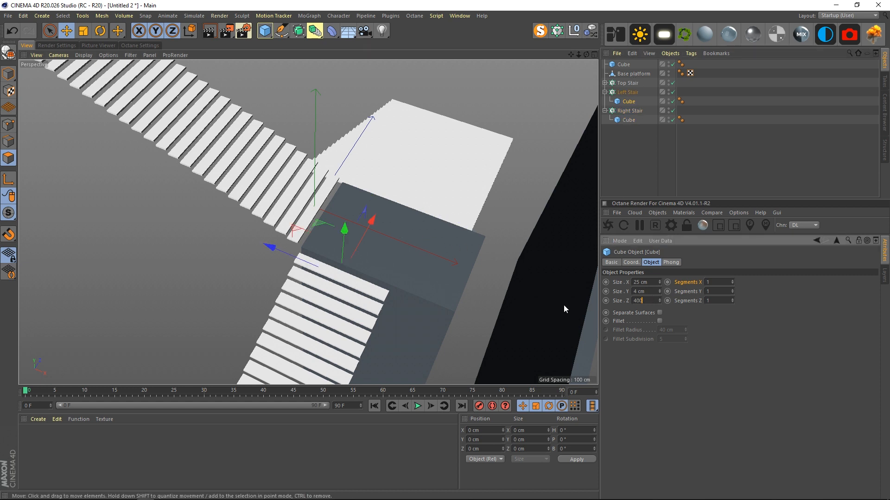
key("Return")
Move the Left Stair and Right Stair cloners together along X toward the tall wall to line up with the platform's inner edge.
left_click(627, 110)
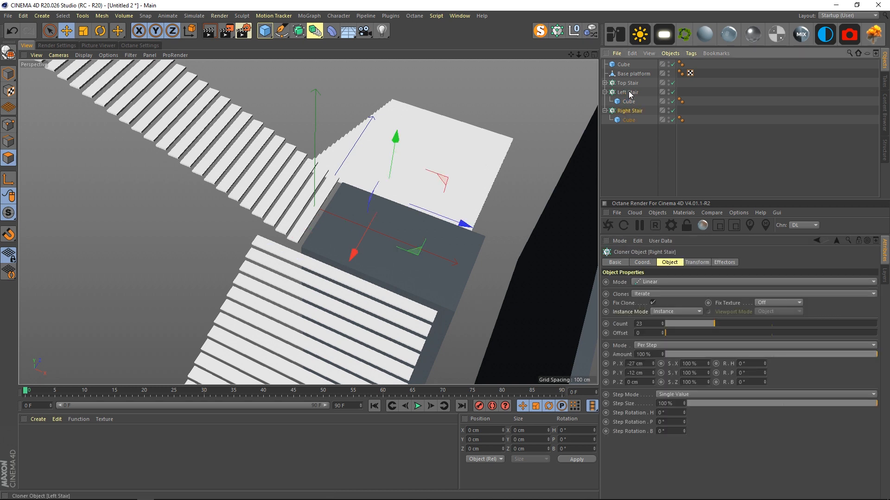
left_click(627, 93, "shift")
left_click_drag(448, 265, 489, 278)
left_click_drag(407, 282, 556, 153, "alt")
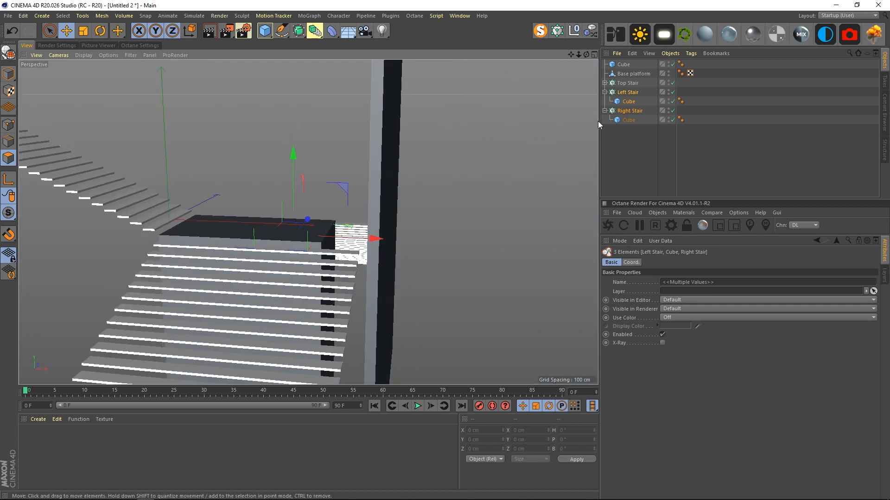
Pull the Base platform's wall-facing side face outward in X to match the widened stairs, making the platform about 403 cm wide.
left_click(632, 73)
middle_click_drag(359, 338, 343, 264, "alt")
left_click_drag(393, 354, 423, 357)
middle_click(373, 278)
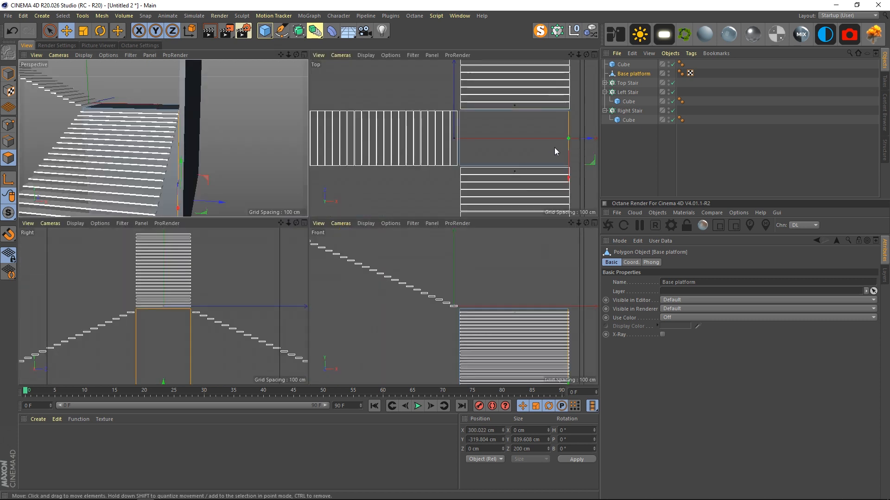
middle_click(552, 149)
middle_click_drag(533, 224, 432, 201, "alt")
right_click_drag(455, 202, 478, 194, "alt")
left_click_drag(516, 194, 521, 196)
Return to the single perspective view in Model mode and frame the platform and stairs from a low angle.
middle_click(245, 186)
middle_click(193, 148)
key("e")
left_click(485, 196)
left_click(10, 74)
left_click_drag(265, 140, 344, 208, "alt")
middle_click_drag(343, 209, 418, 240, "alt")
left_click_drag(417, 239, 363, 248, "alt")
middle_click_drag(363, 248, 408, 269, "alt")
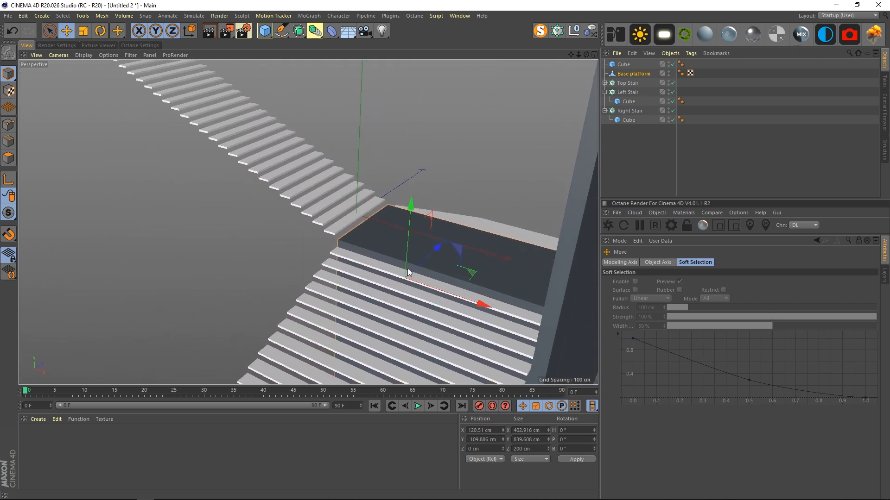
left_click_drag(408, 272, 409, 224, "alt")
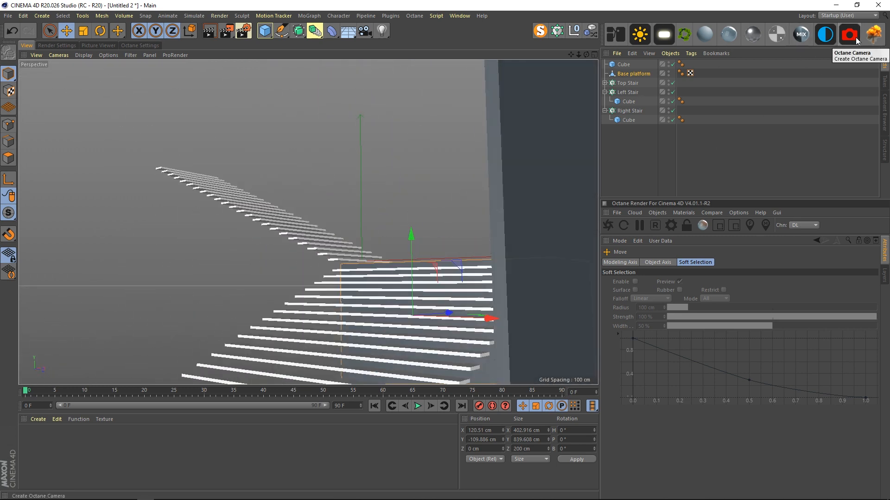
left_click(414, 15)
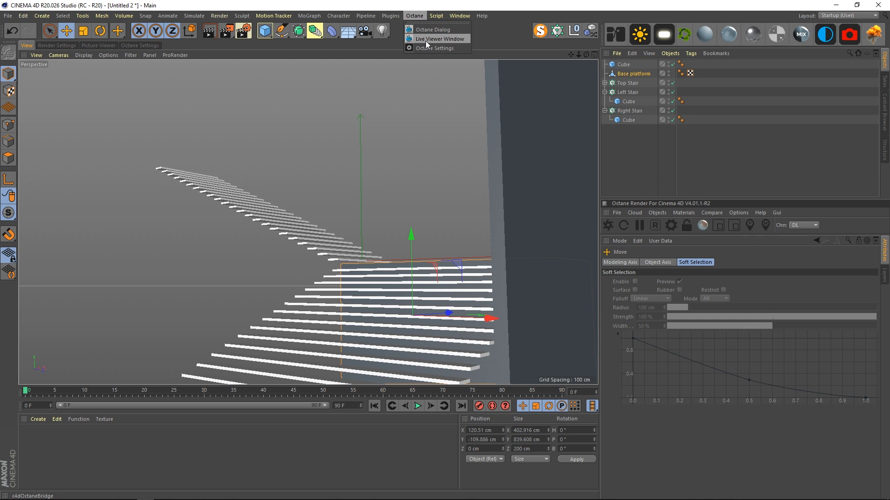
left_click(425, 40)
left_click(244, 168)
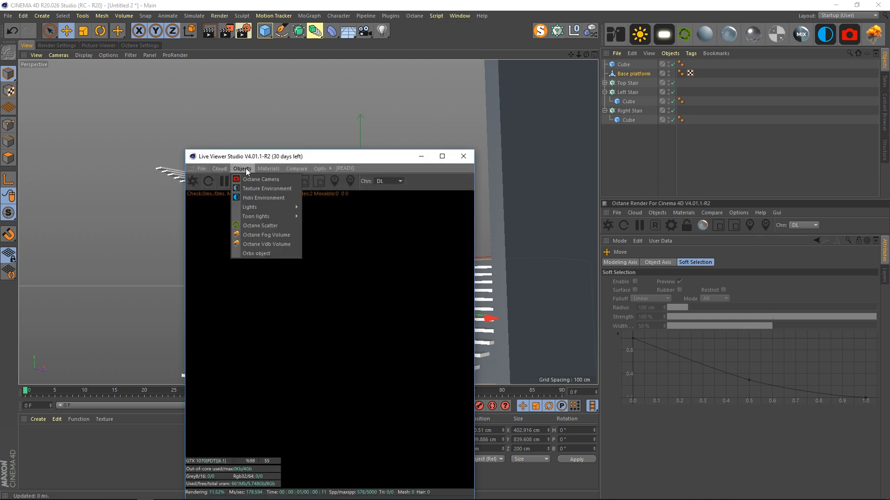
left_click(468, 160)
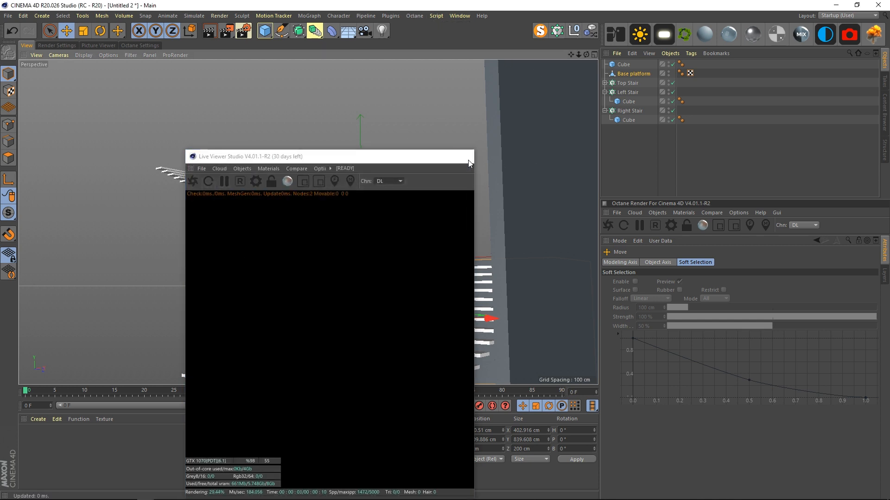
Add an Octane camera with the Normal Lens (50 mm) focal length and view the scene through it.
left_click(849, 33)
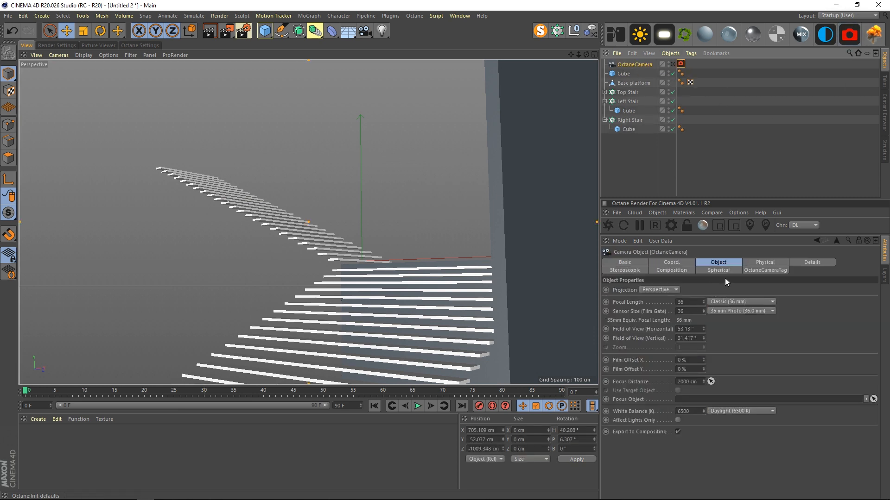
left_click(737, 302)
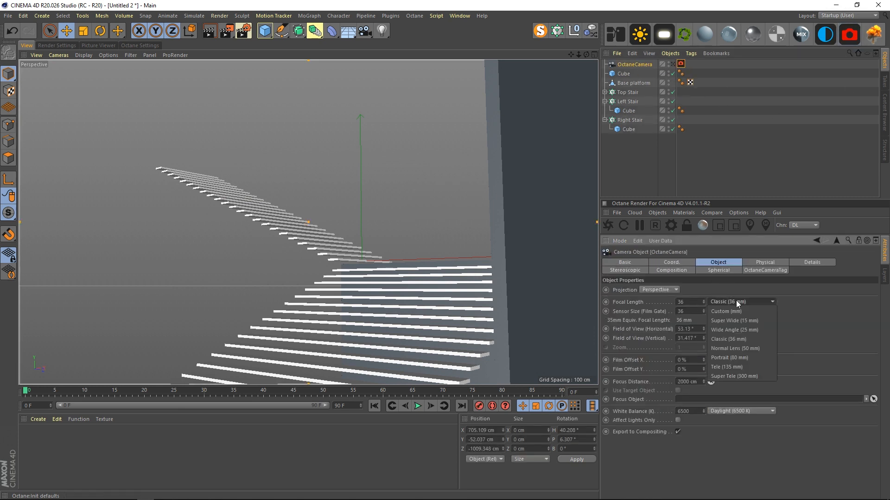
left_click(731, 348)
left_click(659, 152)
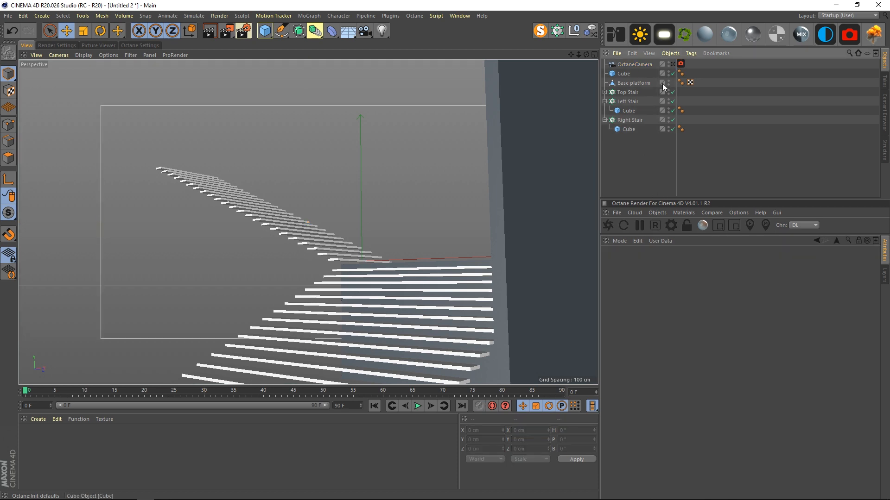
left_click(673, 65)
left_click(631, 65)
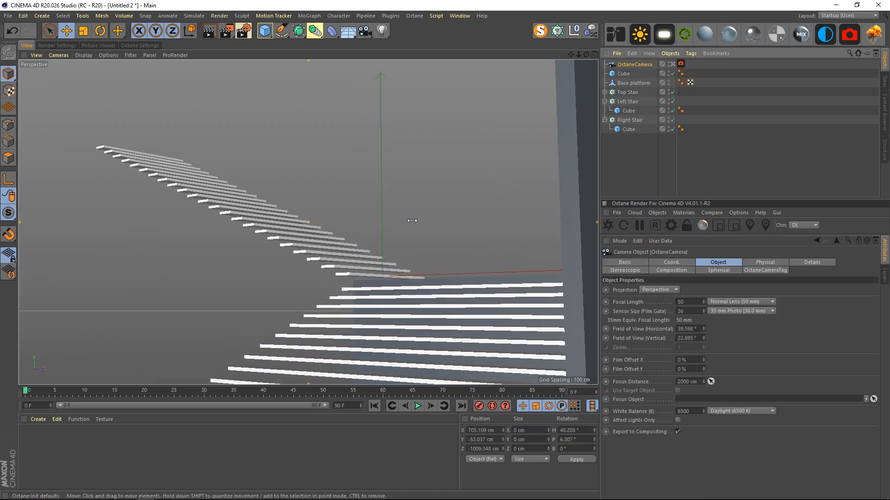
left_click_drag(331, 209, 360, 267, "alt")
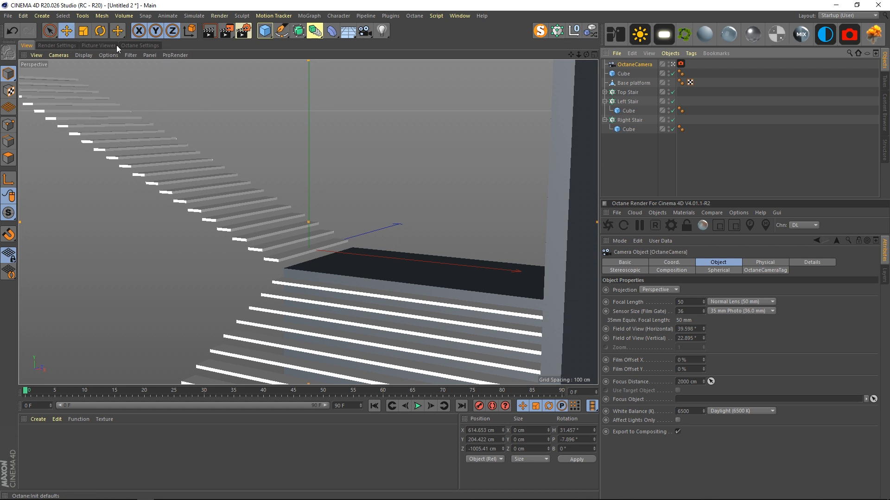
Set the render output to a Square (1:1) film aspect at 1280 x 1280 pixels and lock the ratio.
left_click(139, 46)
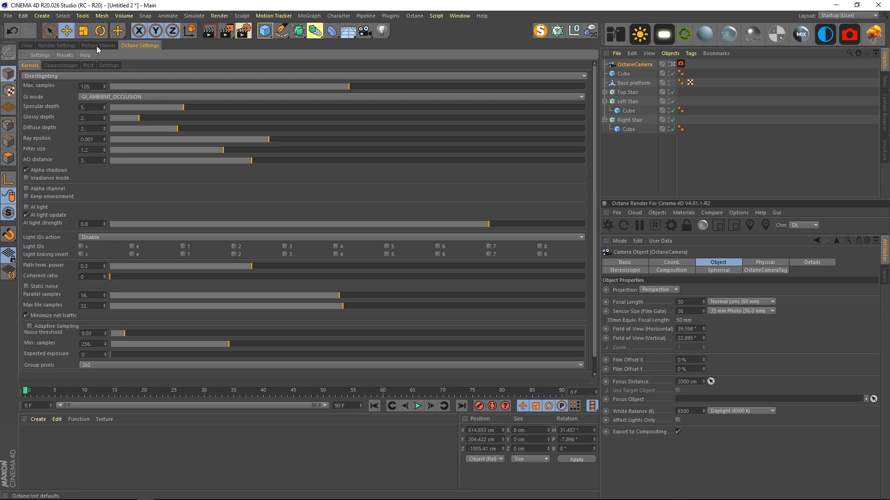
key("ctrl+b")
left_click(79, 65)
left_click(78, 108)
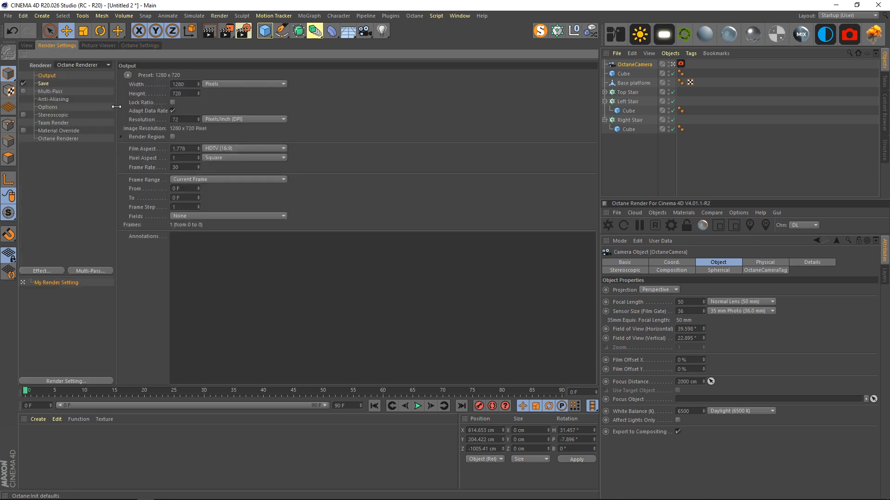
left_click(223, 148)
left_click(225, 159)
left_click(172, 102)
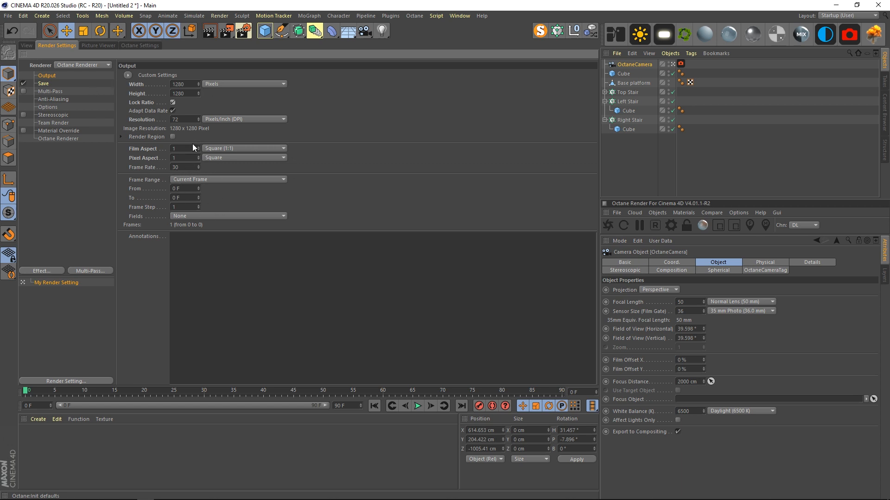
Reframe the Octane camera closer to the stairs and platform, at about X 509, Y 134, Z -680 cm with a heading of about 34°.
left_click(21, 45)
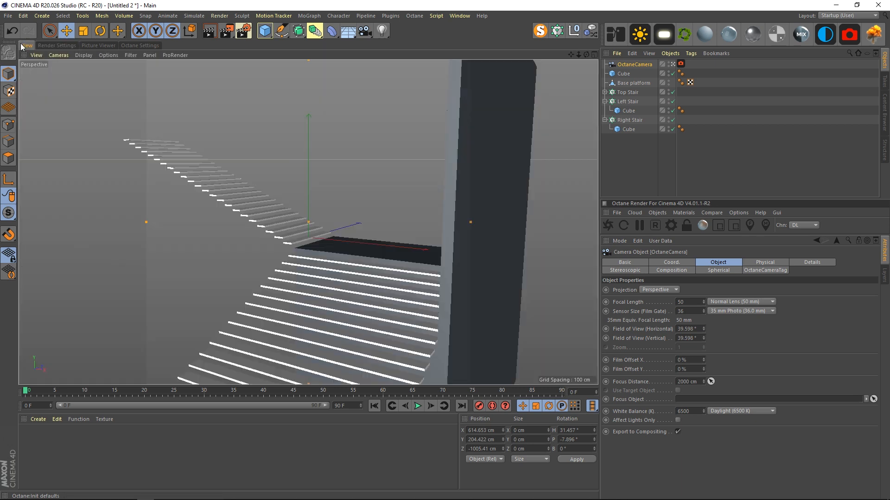
middle_click_drag(293, 190, 243, 179, "alt")
right_click_drag(278, 208, 307, 208, "alt")
mouse_move(313, 220)
middle_mouse_down("alt")
mouse_move(301, 216)
mouse_move(324, 223)
middle_mouse_up("alt")
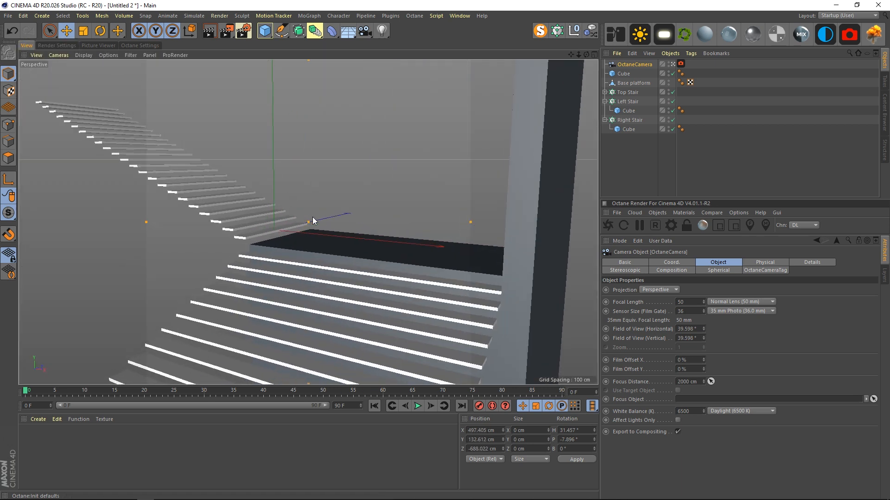
left_click_drag(329, 228, 322, 220, "alt")
left_click(631, 163)
left_click(635, 63)
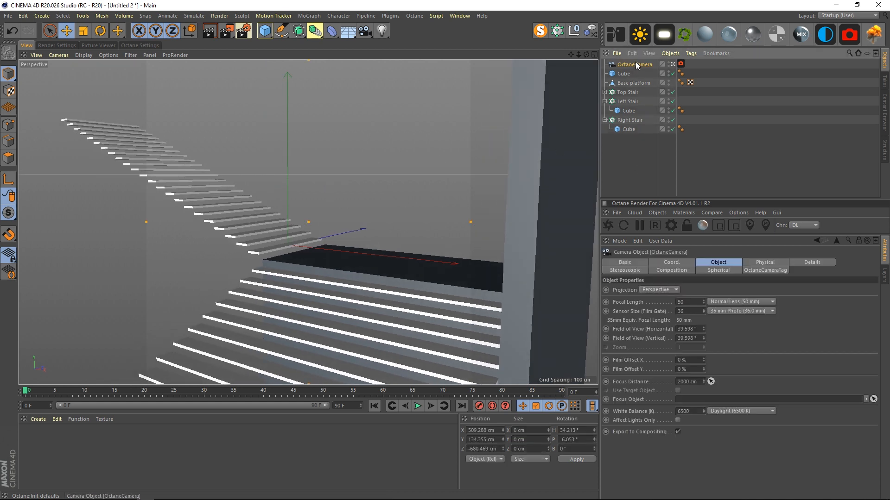
Change the Octane render kernel from Directlighting to Pathtracing.
left_click(140, 45)
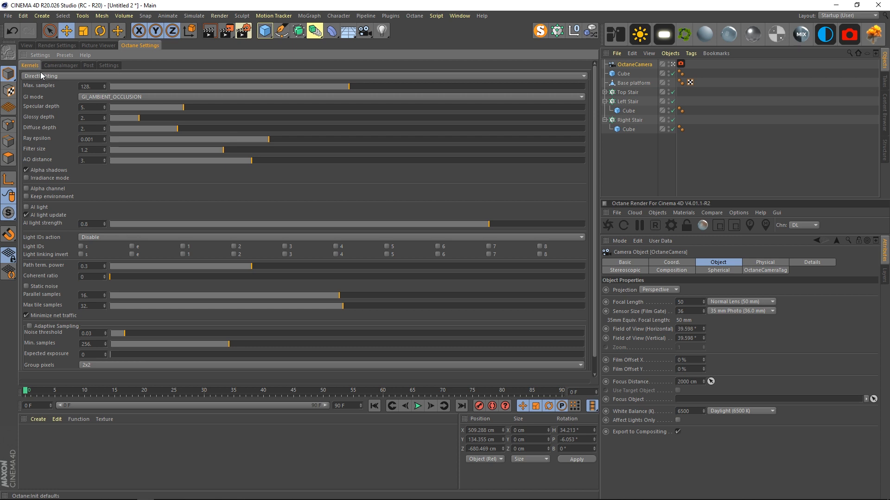
left_click_drag(595, 118, 596, 96)
mouse_move(535, 175)
left_mouse_down()
mouse_move(530, 128)
mouse_move(528, 187)
left_mouse_up()
left_click_drag(334, 186, 305, 194)
left_click_drag(299, 193, 264, 200)
left_click(86, 76)
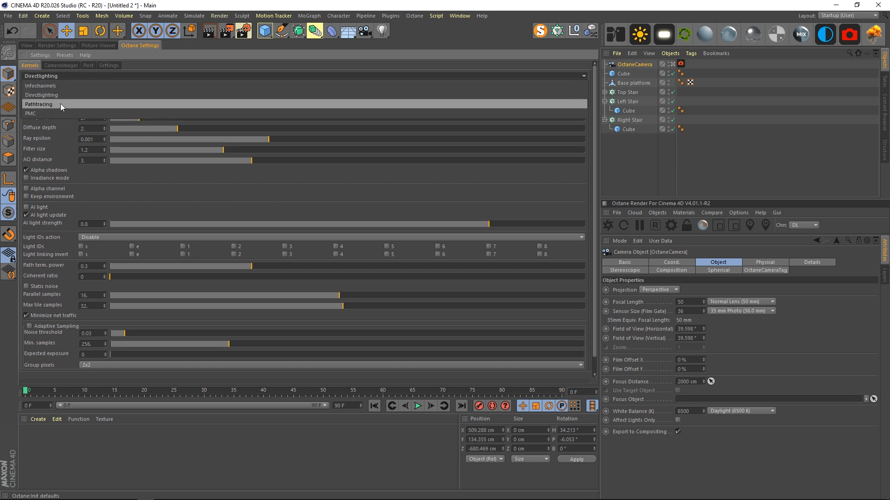
left_click(60, 103)
mouse_move(124, 179)
left_mouse_down()
mouse_move(120, 171)
mouse_move(120, 186)
left_mouse_up()
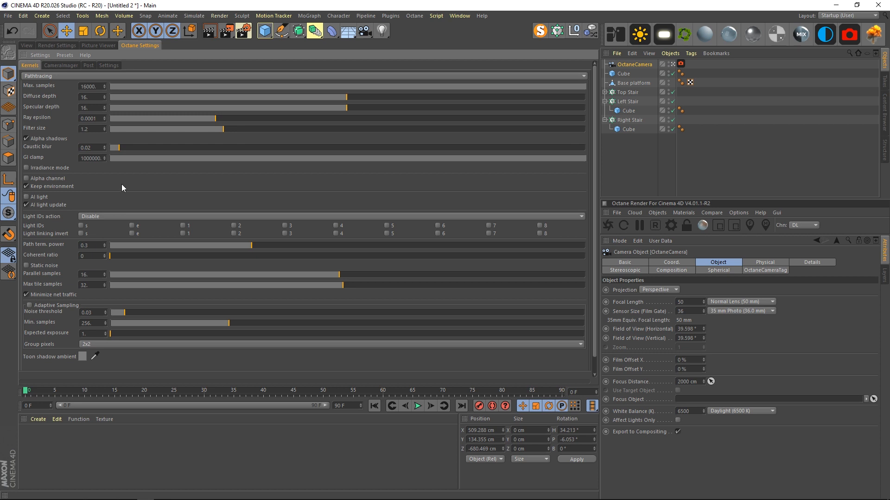
left_click_drag(119, 181, 104, 212)
left_click(79, 77)
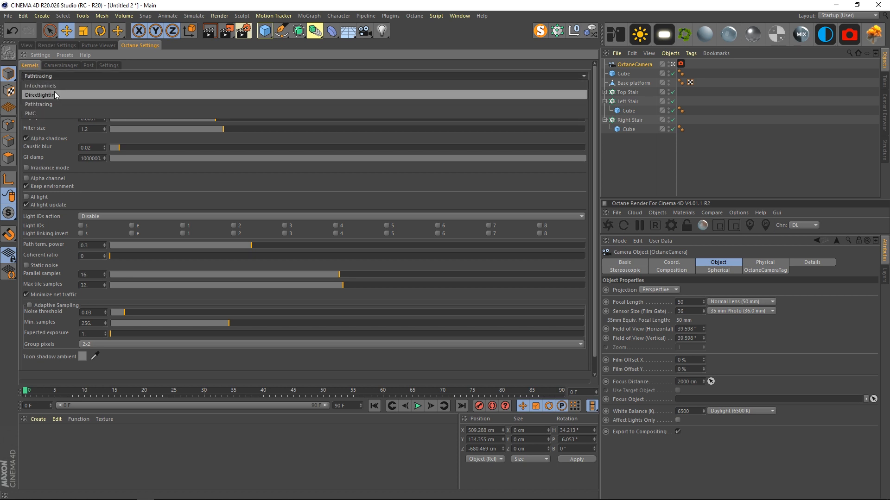
left_click(45, 104)
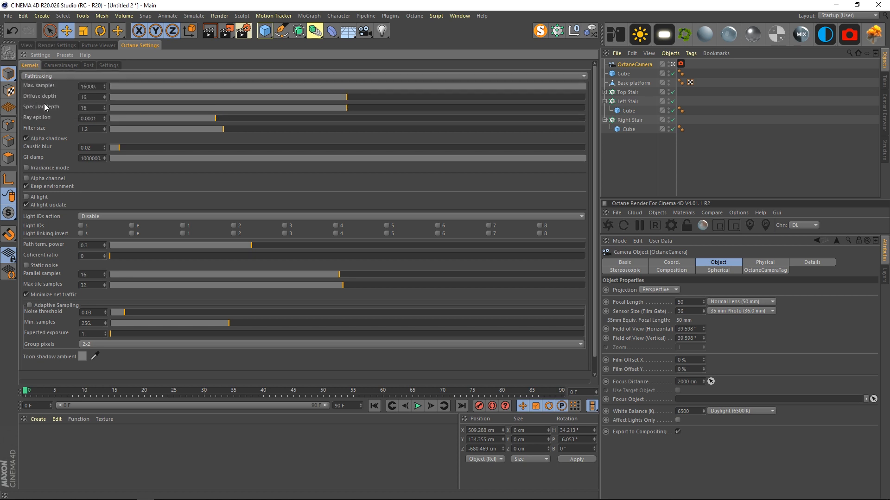
Set the Pathtracing kernel's max samples to 2500 and both its diffuse and specular depth to 8.
double_click(88, 87)
type("2500")
key("Return")
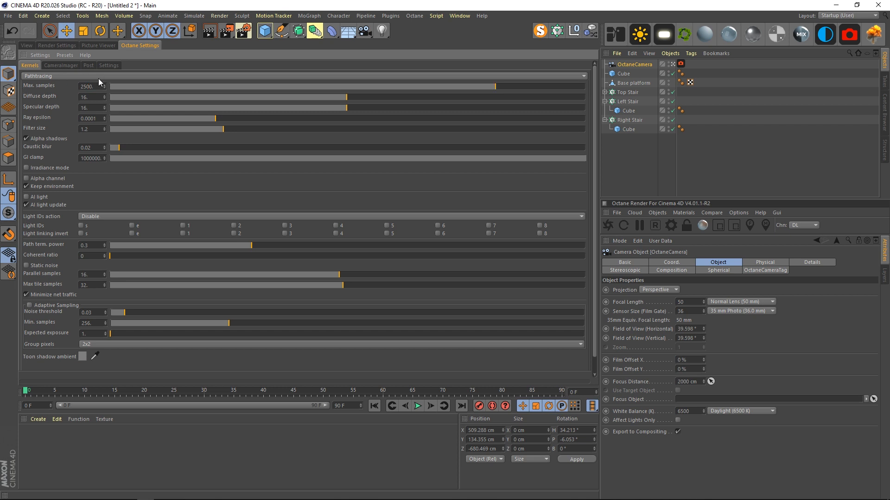
double_click(93, 97)
type("8")
key("Tab")
type("8")
key("Return")
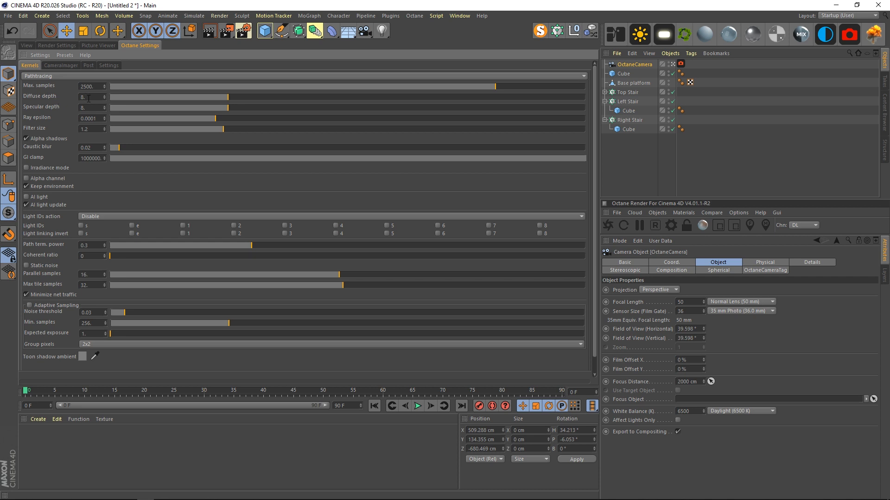
Set the Pathtracing kernel's GI clamp to 1 and enable Adaptive Sampling with a noise threshold of 0.05.
double_click(87, 159)
type("1")
key("Return")
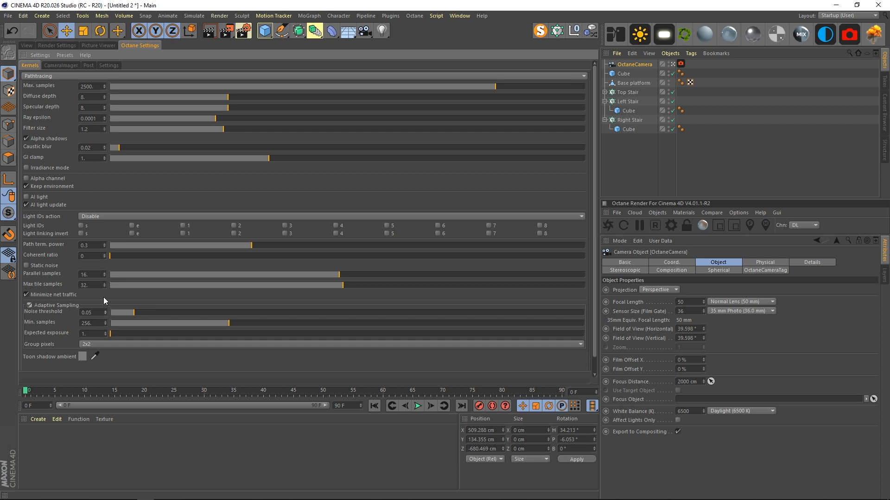
mouse_move(104, 298)
left_mouse_down()
mouse_move(101, 282)
mouse_move(100, 305)
left_mouse_up()
left_click_drag(103, 187, 102, 214)
type("8")
left_click(88, 98)
type("8")
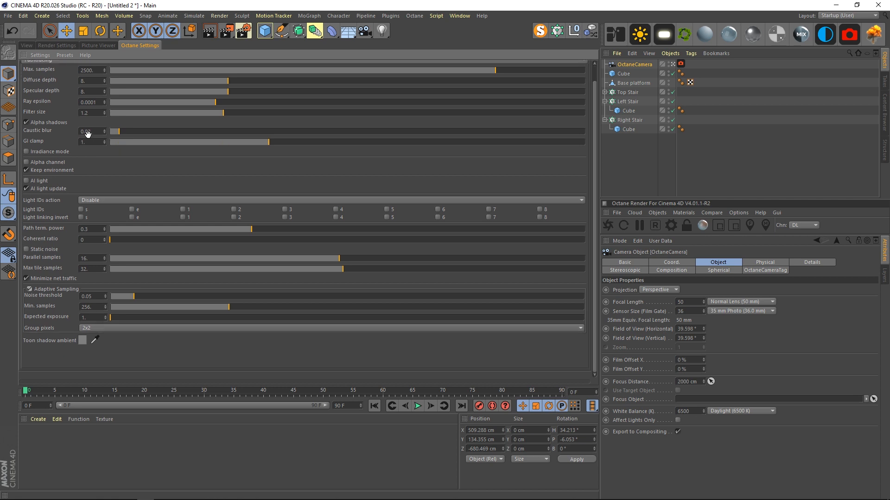
scroll(84, 161, "down", 2)
scroll(93, 279, "up", 1)
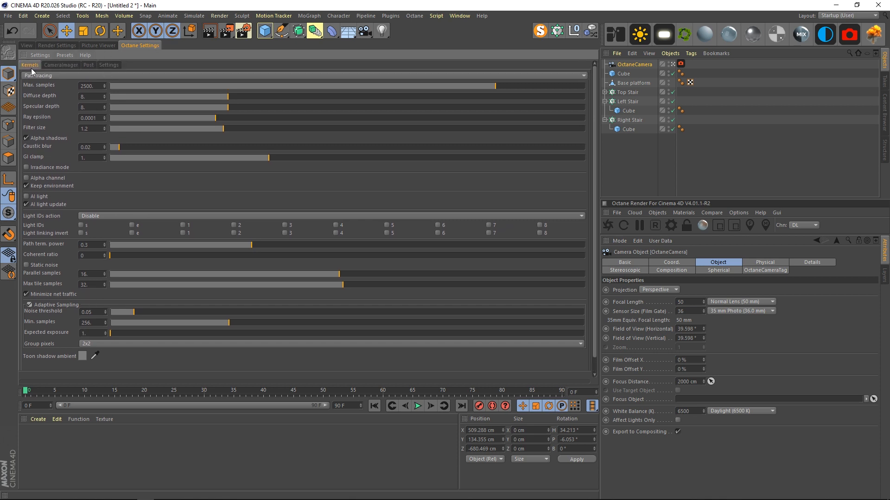
Review the Octane camera imager and device settings, ending back on the kernel settings.
left_click(70, 64)
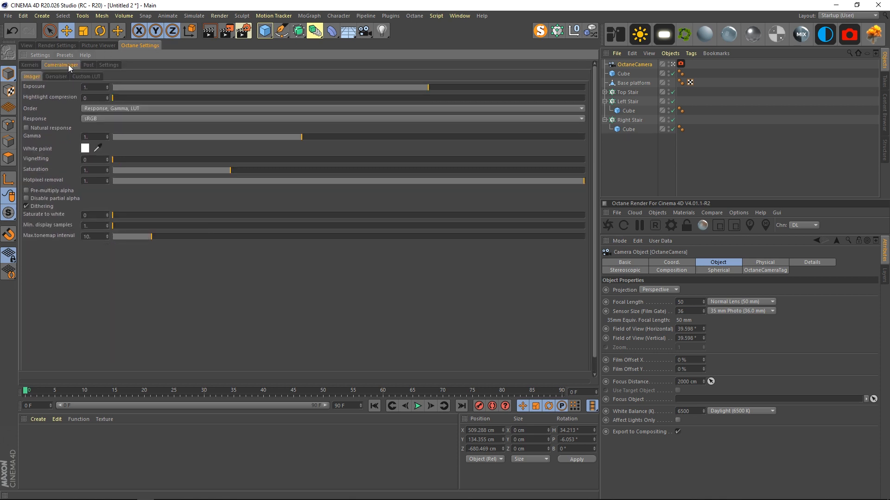
left_click(97, 65)
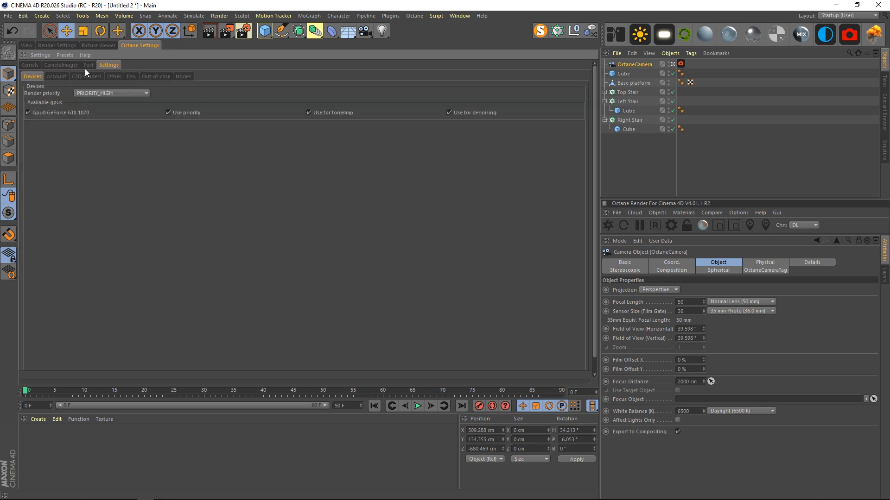
left_click(130, 77)
left_click(32, 65)
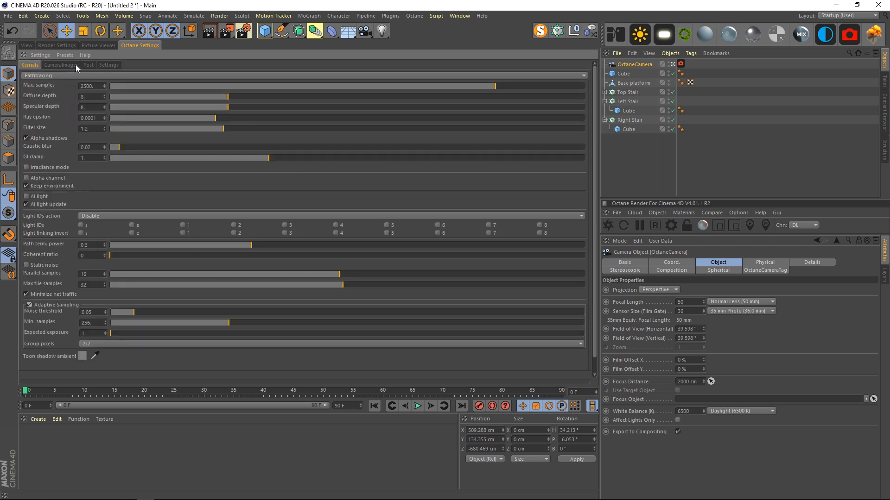
Return to the viewport and reframe the Octane camera to about X 527, Y 81, Z -680 cm with a heading of about 35°.
left_click(27, 46)
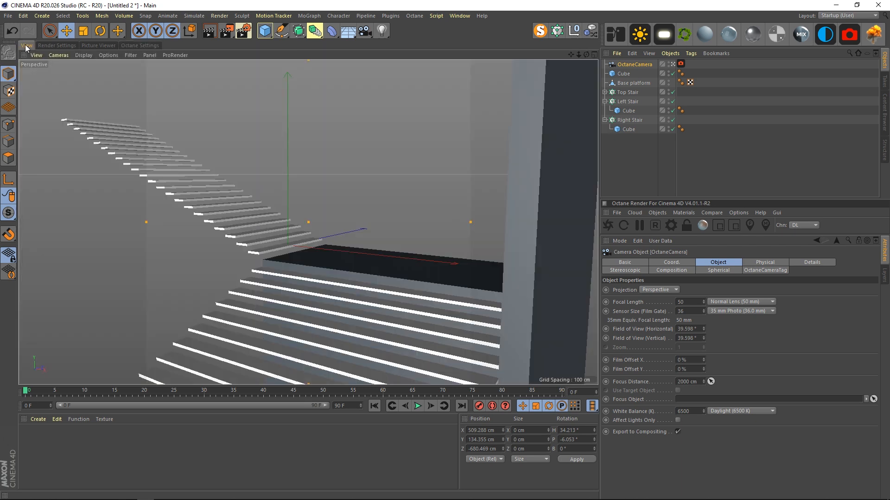
left_click(630, 152)
scroll(353, 244, "down", 3)
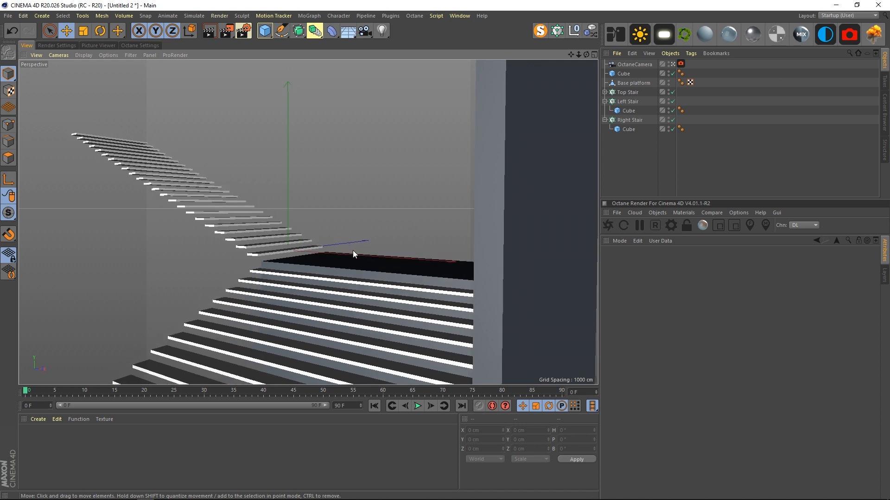
left_click_drag(354, 252, 355, 251, "alt")
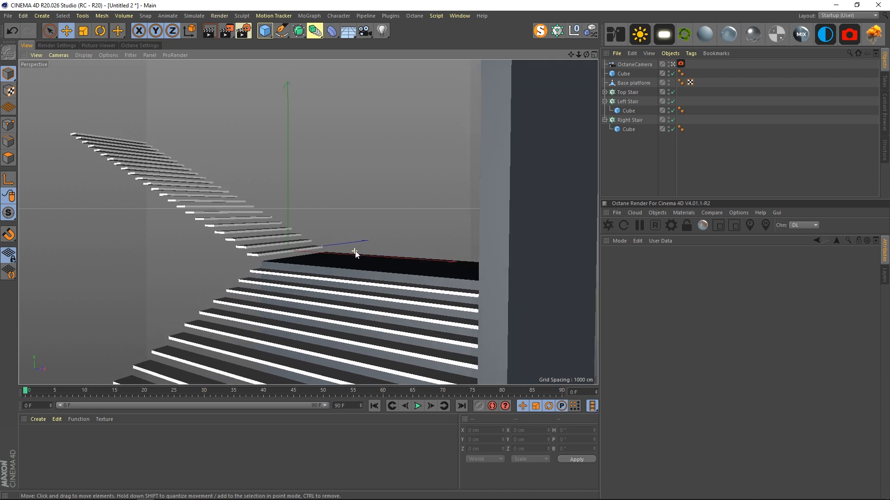
Add a Protection tag to the OctaneCamera to lock its position, scale and rotation.
left_click(635, 64)
right_click(636, 65)
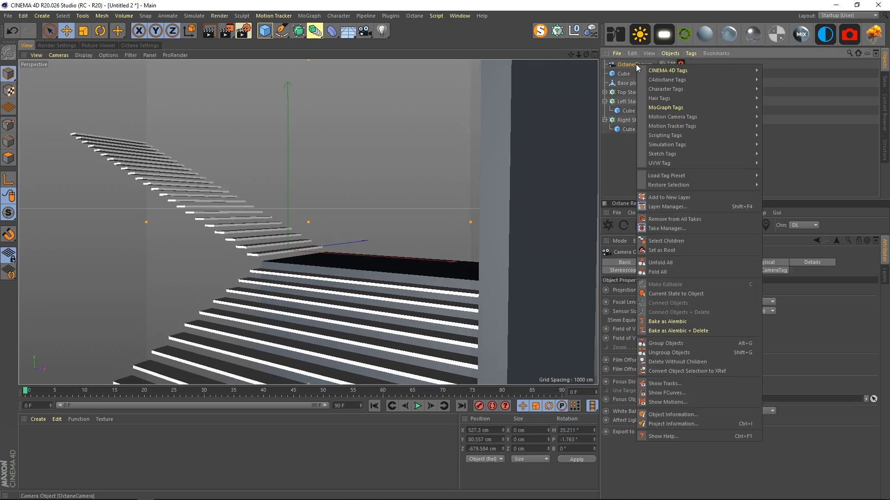
mouse_move(655, 70)
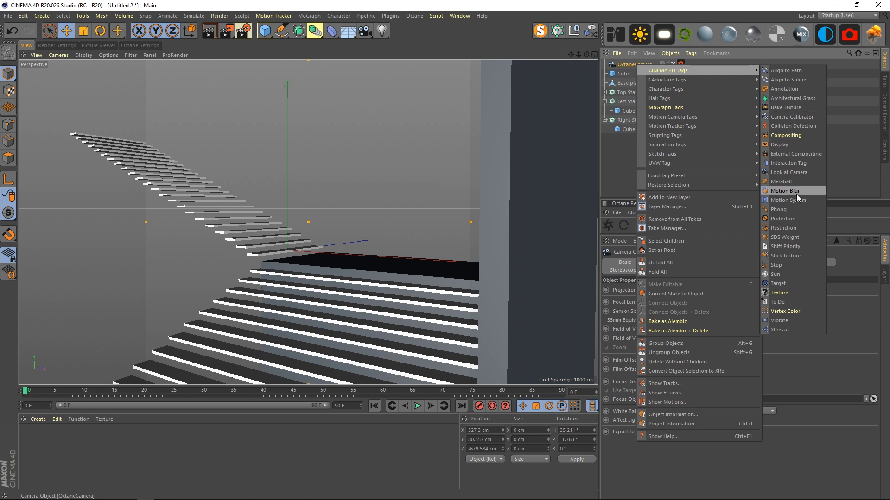
left_click(788, 218)
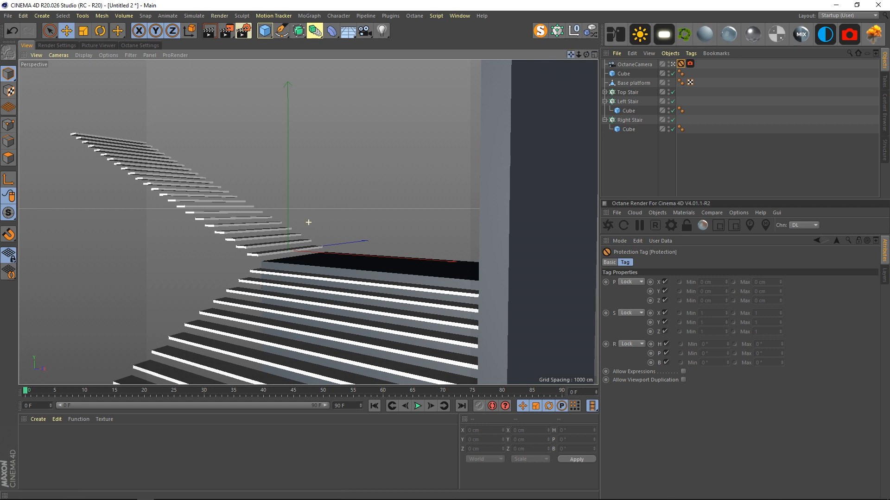
left_click(397, 166)
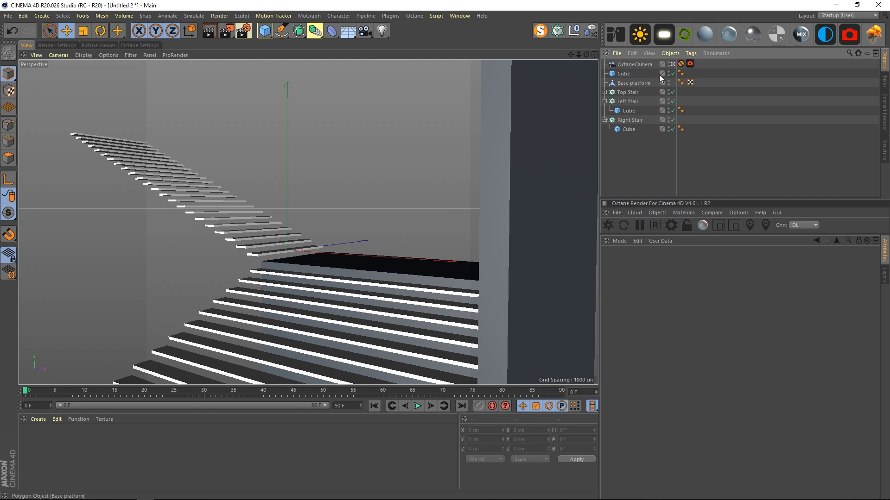
left_click(640, 64)
left_click(680, 64)
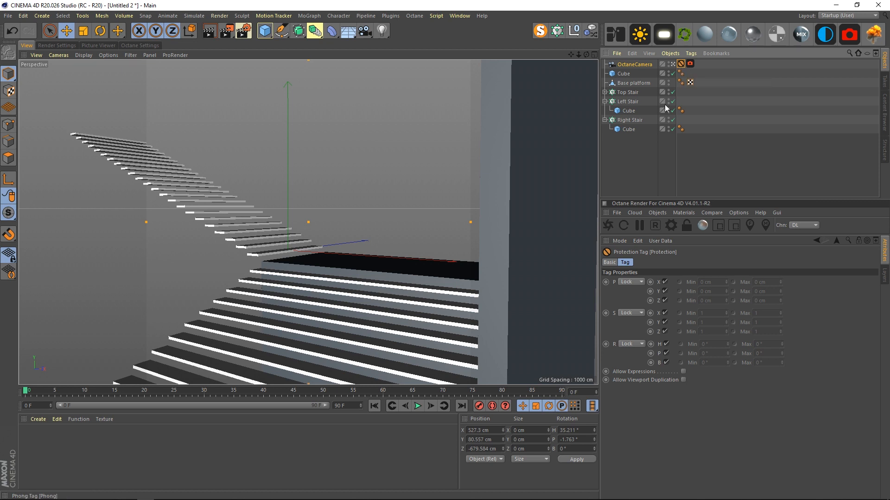
left_click(643, 134)
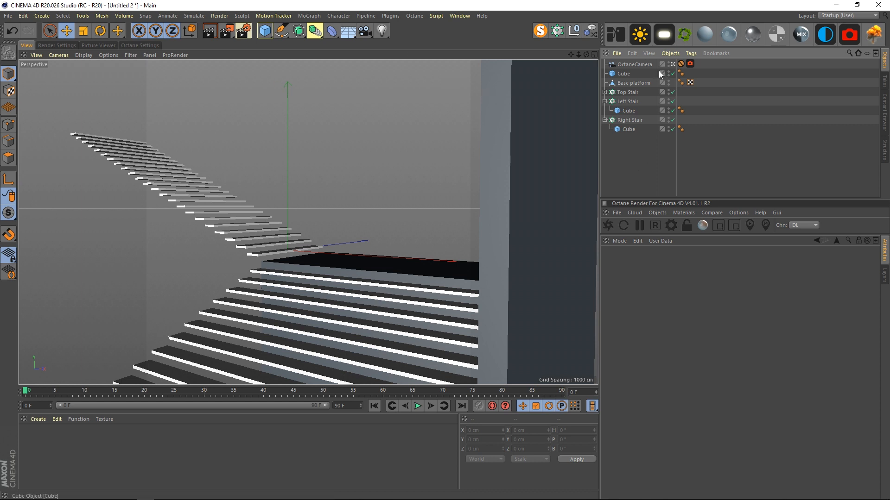
left_click(637, 65)
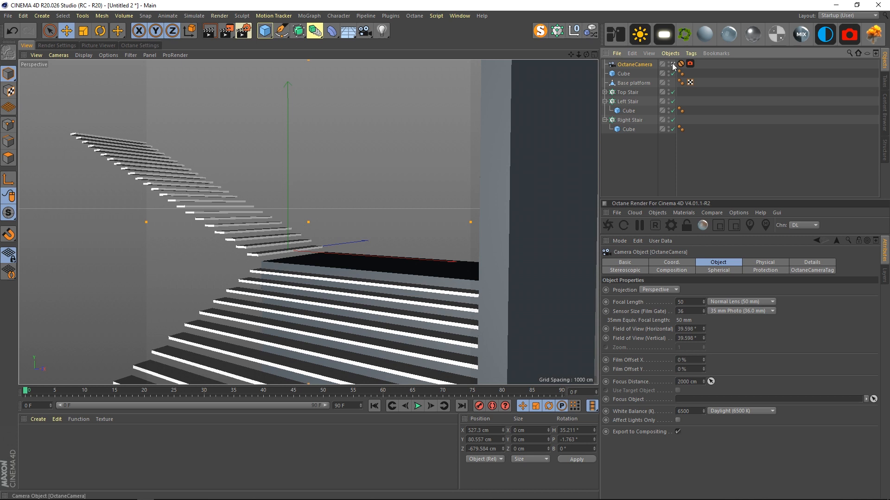
Collapse the Left Stair and Right Stair hierarchies and leave the OctaneCamera view for the free perspective view.
left_click(605, 102)
left_click(605, 111)
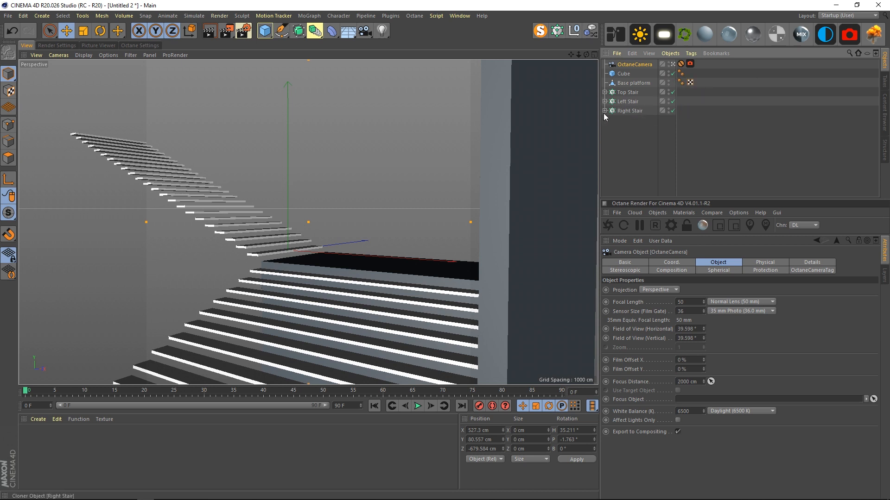
left_click(626, 120)
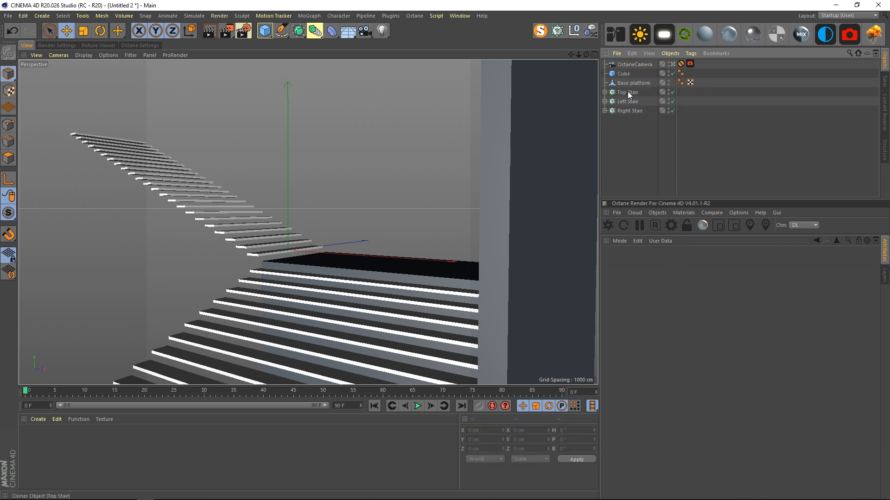
left_click(674, 65)
left_click(674, 64)
left_click_drag(437, 223, 440, 278, "alt")
Switch to the finished Stairs.c4d scene and examine the grooved concrete block beside the stairs from several angles.
left_click(460, 16)
left_click(482, 260)
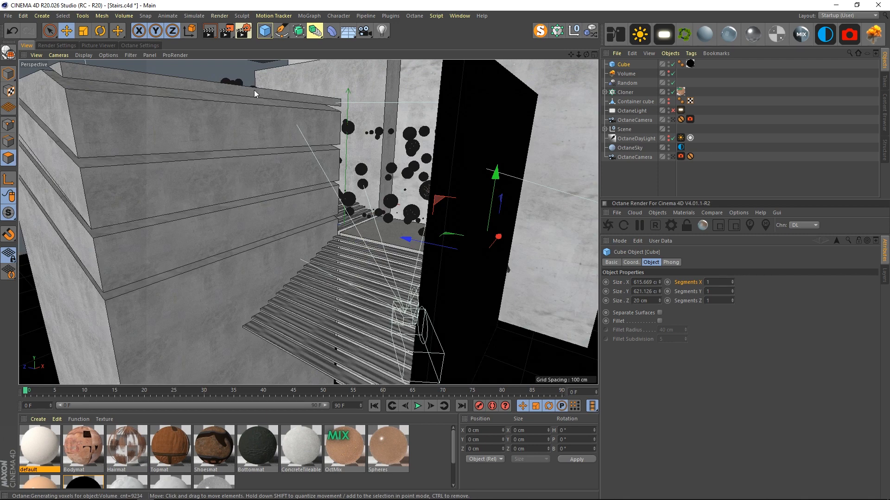
left_click_drag(265, 98, 314, 149, "alt")
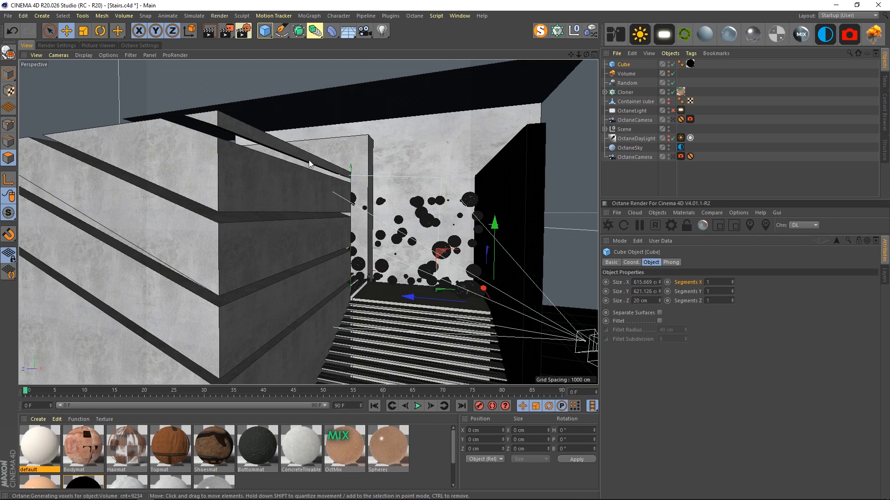
left_click_drag(294, 239, 360, 263, "alt")
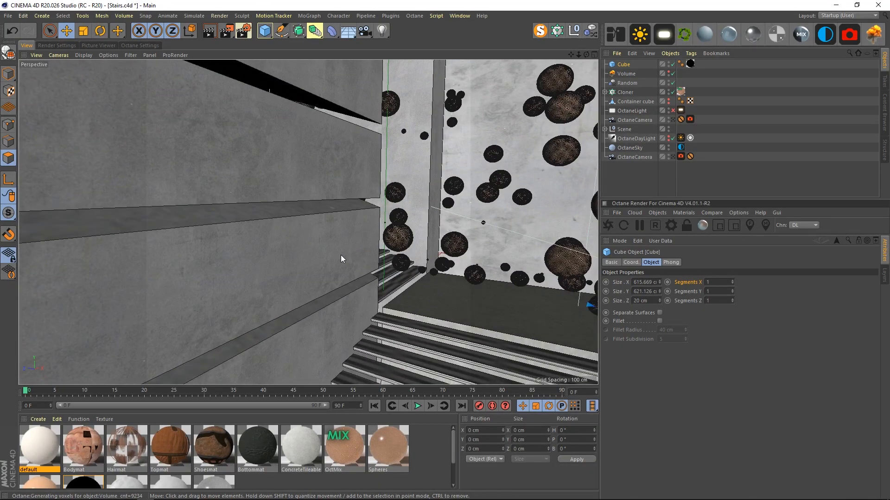
right_click_drag(357, 259, 299, 238, "alt")
mouse_move(298, 238)
left_mouse_down("alt")
mouse_move(333, 224)
mouse_move(309, 239)
left_mouse_up("alt")
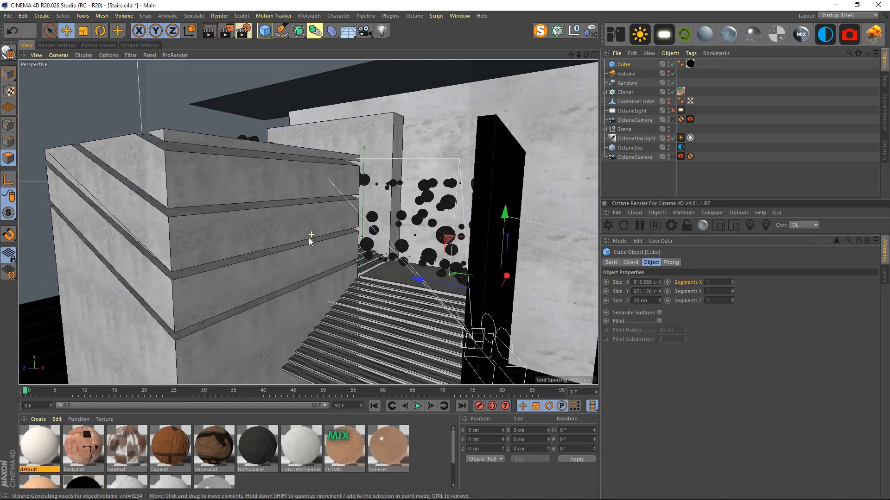
Return to the Untitled 2 scene and add a new cube primitive, ready to move.
left_click(459, 16)
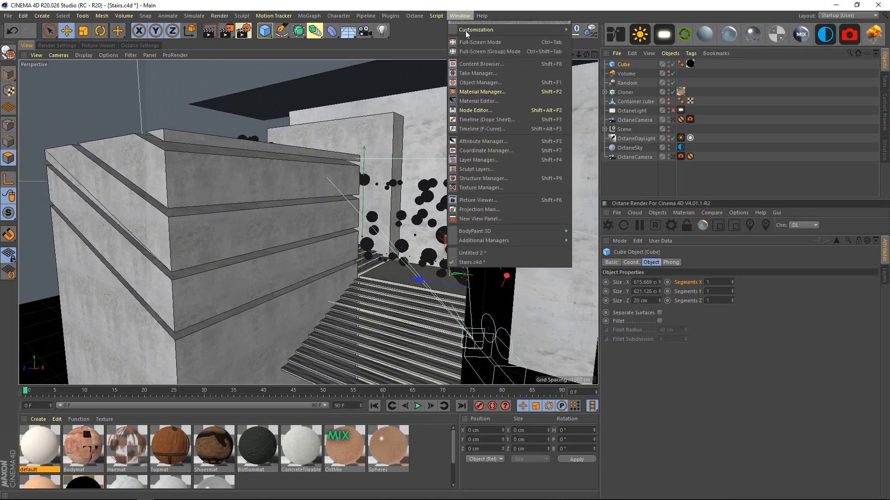
left_click(474, 255)
left_click_drag(477, 221, 404, 259, "alt")
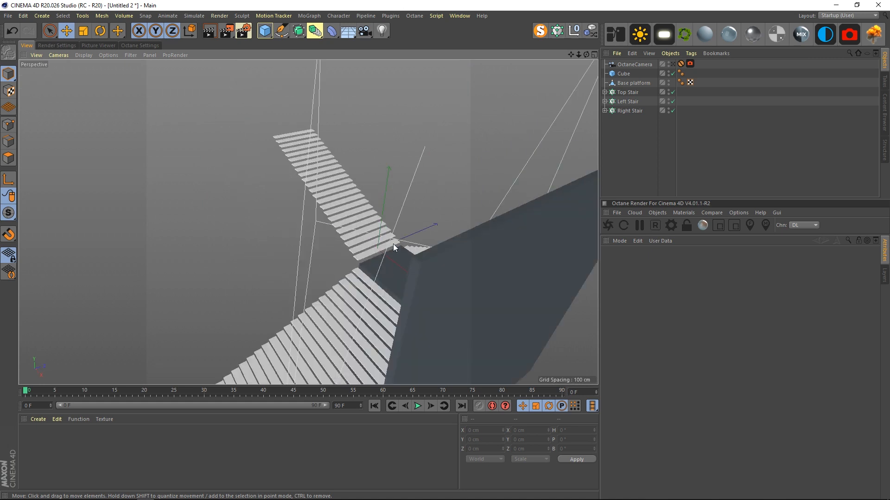
left_click(281, 31)
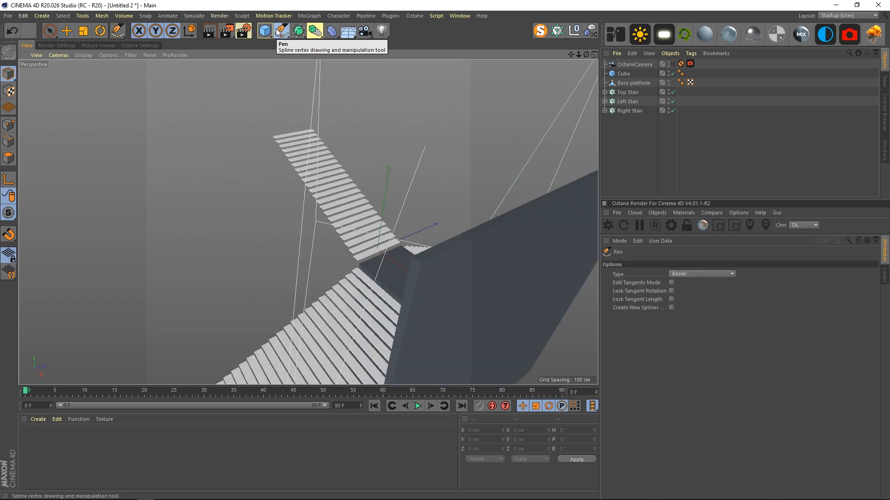
left_click(265, 30)
key("e")
Examine the new cube's placement against the stairs and base platform in the perspective, top, right and front views.
left_click_drag(405, 254, 352, 250, "alt")
middle_click(352, 249)
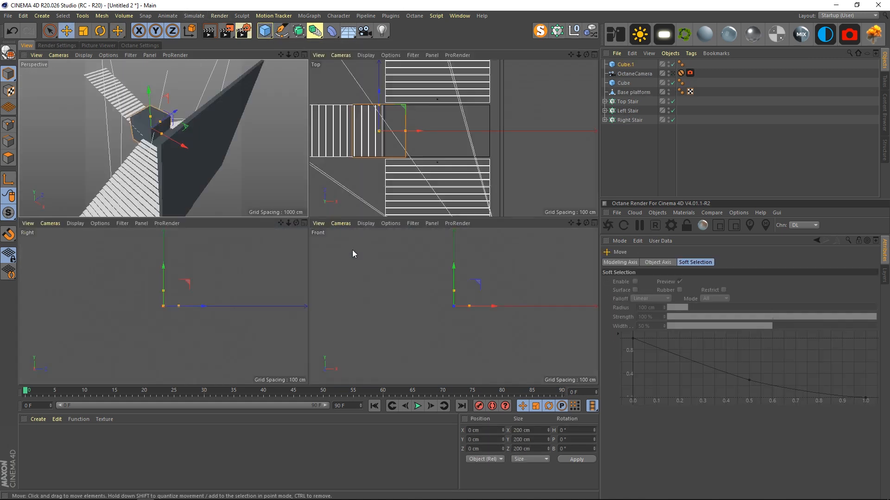
middle_click(422, 156)
scroll(266, 175, "down", 5)
middle_click_drag(244, 194, 324, 181, "alt")
scroll(317, 181, "up", 1)
scroll(318, 182, "down", 1)
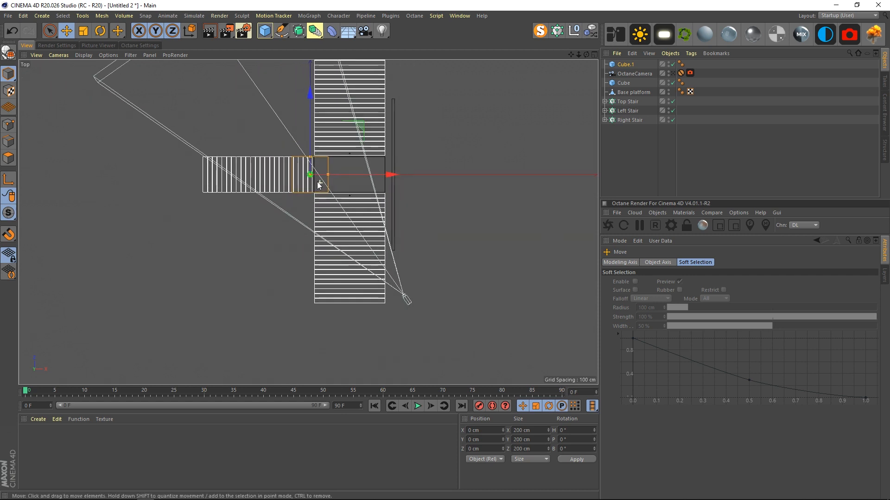
middle_click(350, 185)
middle_click(291, 165)
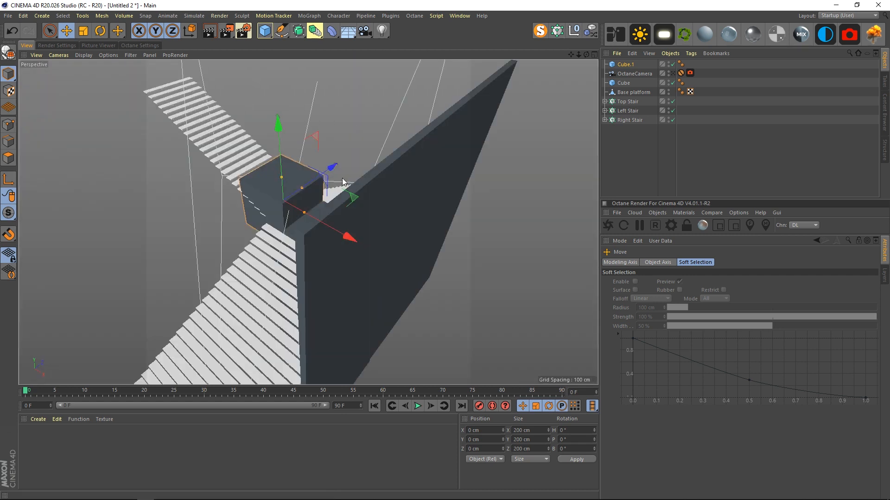
scroll(409, 237, "up", 2)
middle_click_drag(409, 237, 416, 238, "alt")
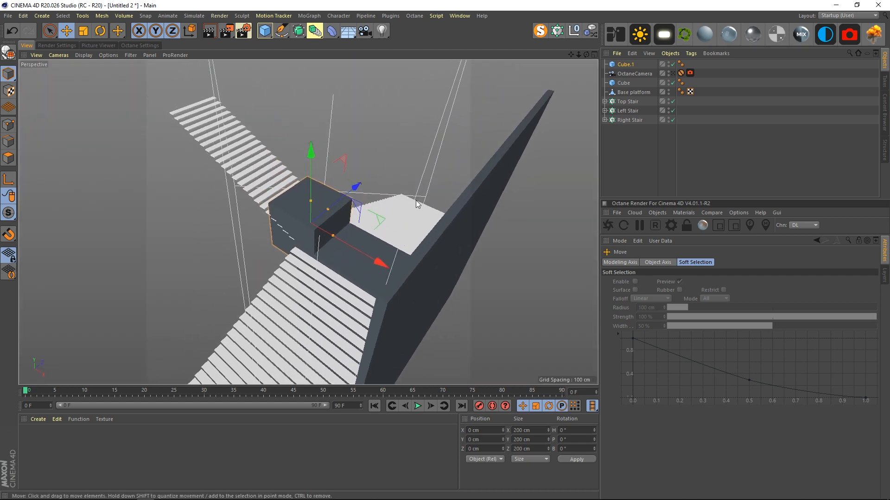
middle_click(328, 183)
left_click(403, 111)
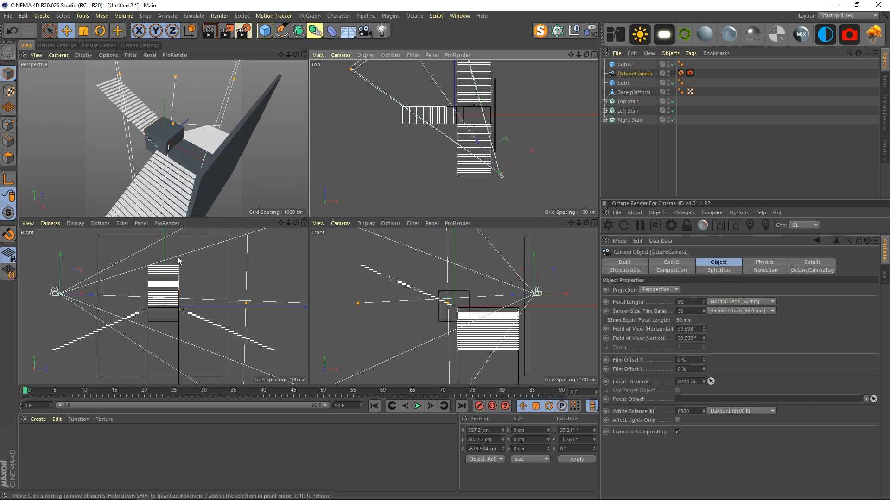
left_click(342, 265)
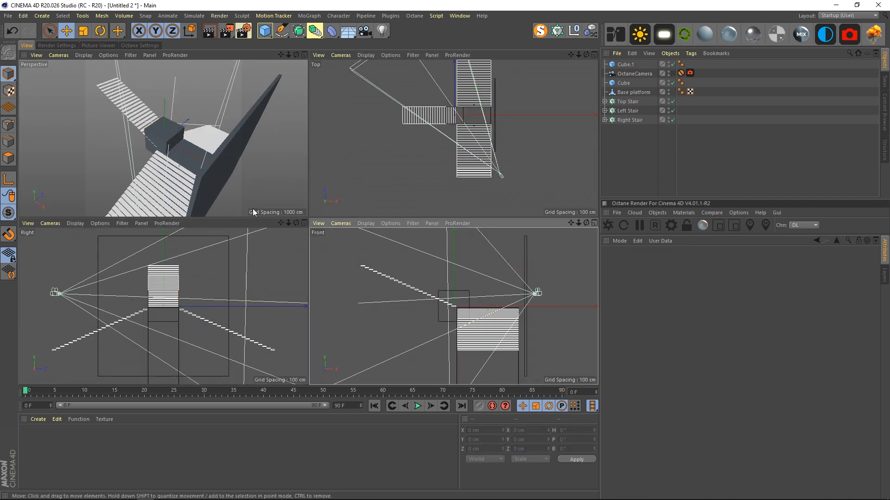
middle_click(230, 168)
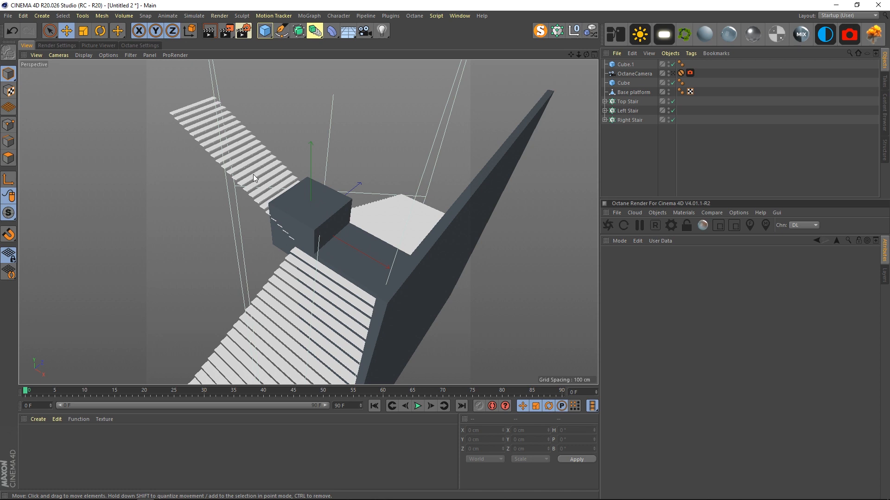
Move the new cube in the top view to beside the top stair flight, at about X -285 cm and Z -210 cm.
middle_click(250, 181)
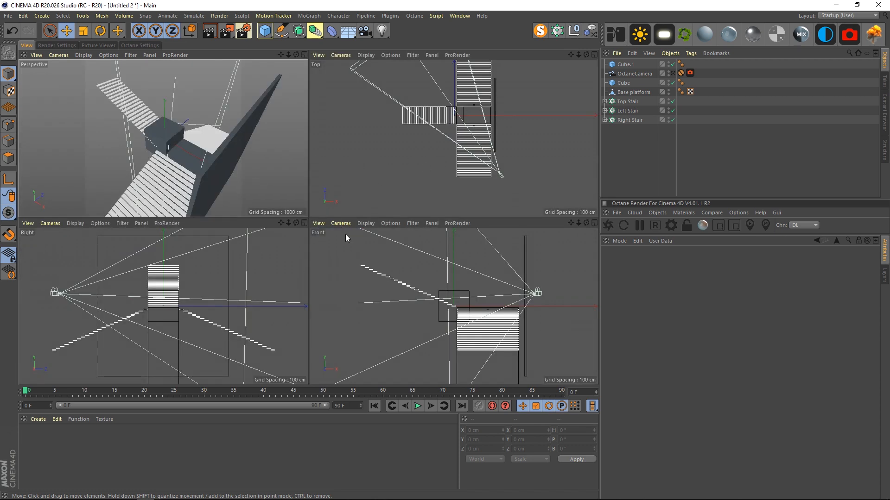
middle_click(344, 97)
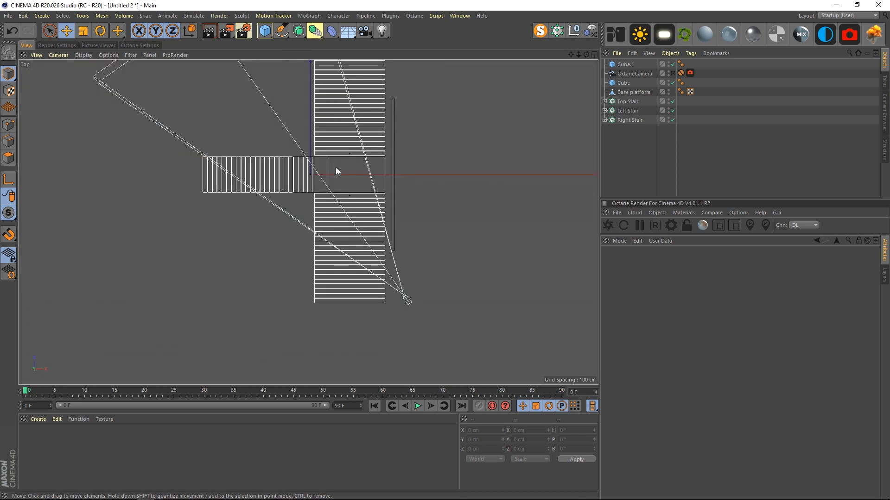
middle_click_drag(343, 181, 353, 206, "alt")
right_click_drag(350, 232, 385, 224, "alt")
left_click(627, 64)
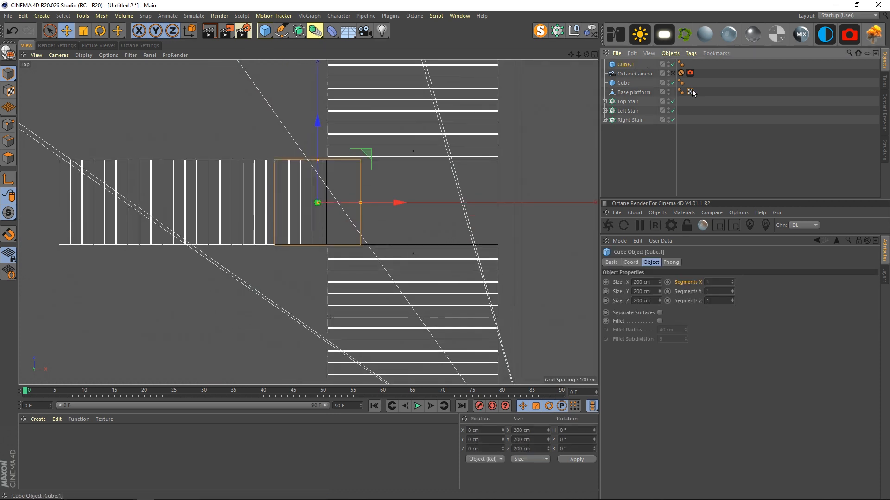
middle_click_drag(402, 216, 467, 142, "alt")
left_click_drag(435, 80, 314, 174)
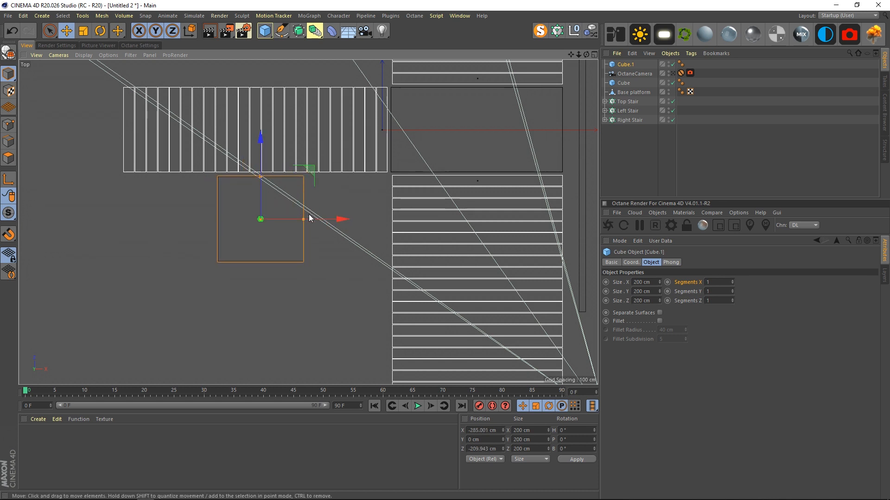
Stretch the cube into a wall block about 622 cm long in X and about 586 cm high.
left_click_drag(304, 219, 393, 224)
left_click_drag(328, 218, 332, 220)
middle_click(330, 215)
middle_click(410, 316)
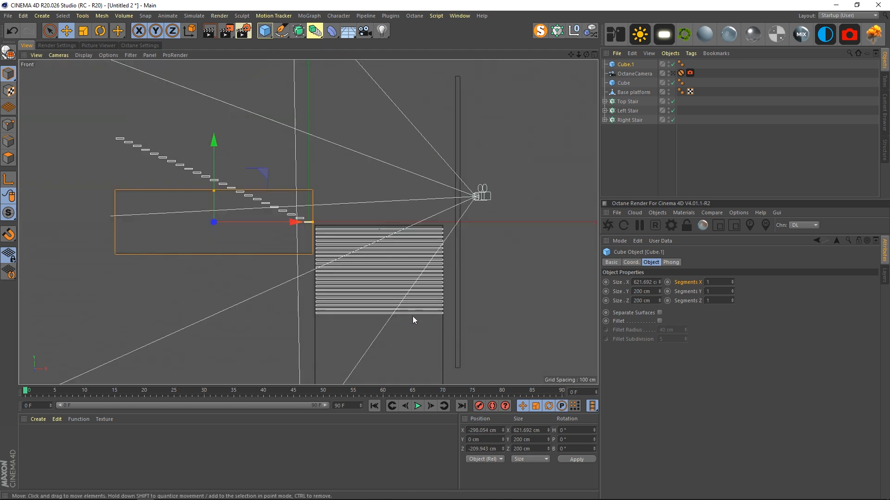
left_click_drag(214, 189, 227, 142)
middle_click(227, 137)
middle_click(227, 137)
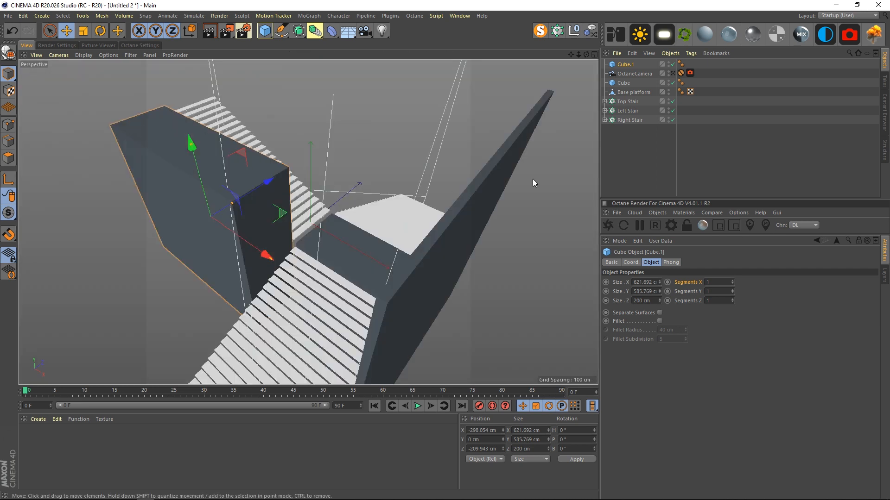
Look through the OctaneCamera to check how the block is framed beside the stairs.
left_click(673, 74)
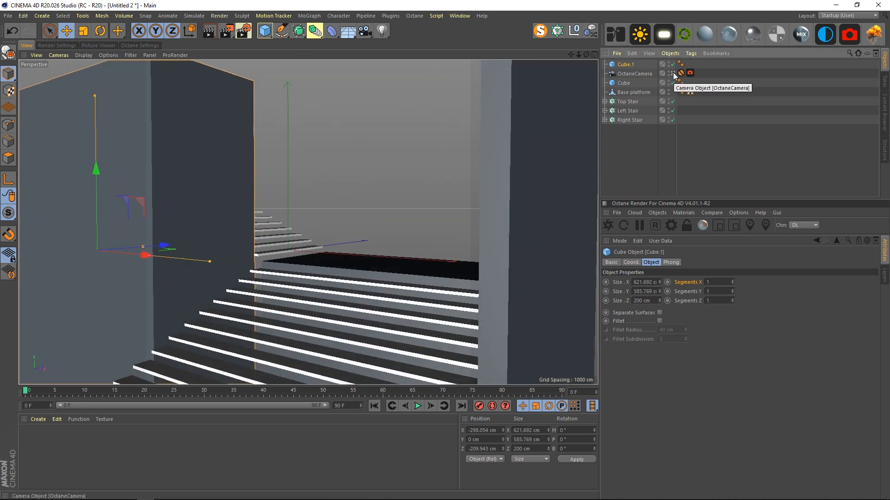
right_click(673, 73)
left_click(627, 151)
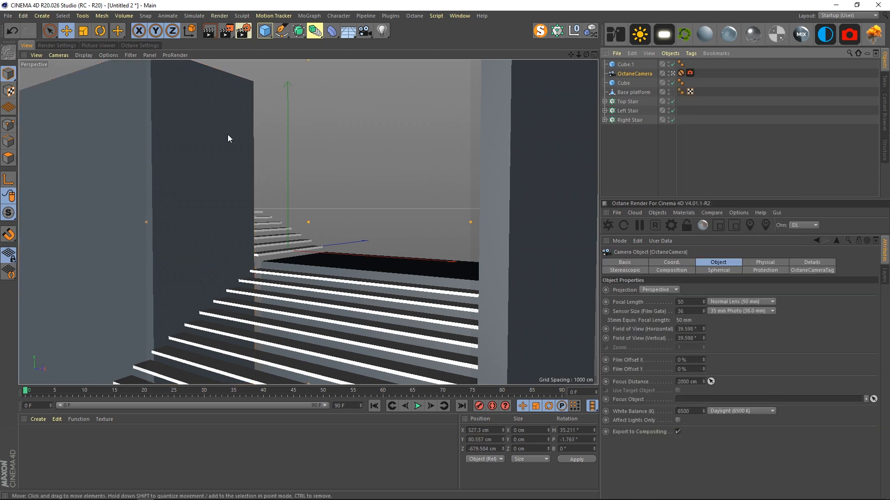
Examine the finished Stairs.c4d scene through its camera for the side block's height, and return to the Untitled 2 scene.
left_click(460, 16)
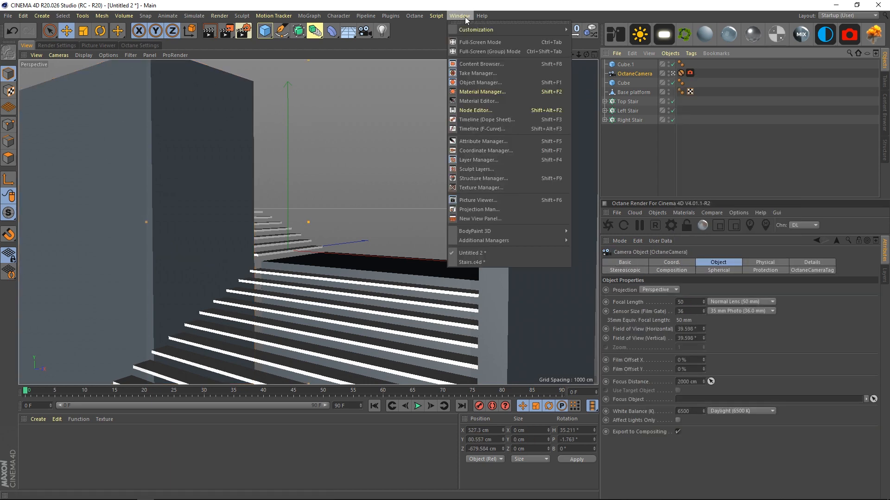
left_click(481, 263)
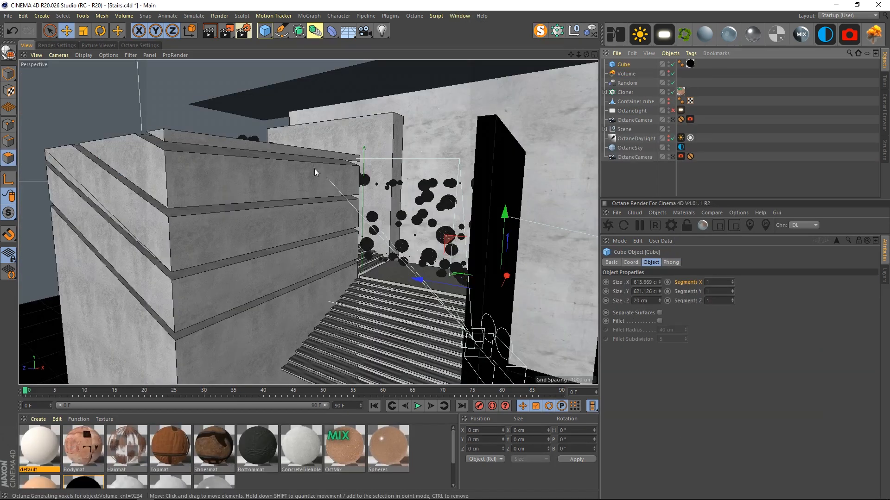
left_click(671, 119)
middle_click(257, 151)
middle_click(237, 131)
left_click(465, 16)
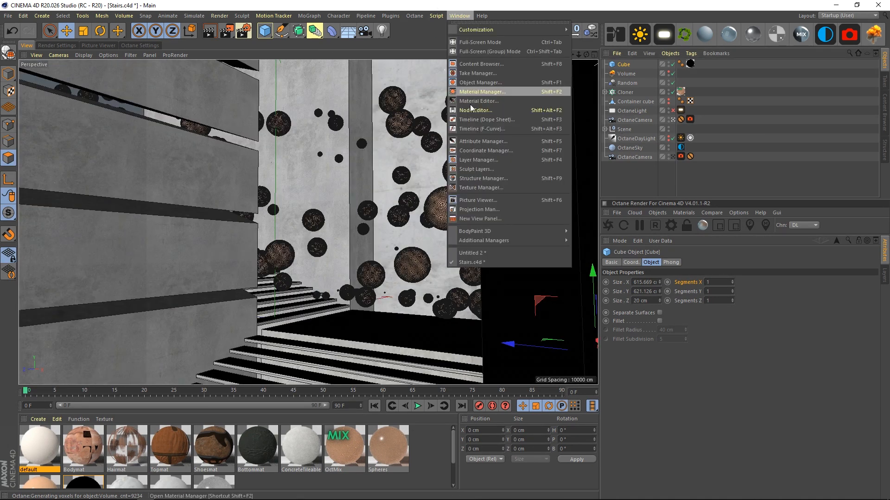
left_click(470, 251)
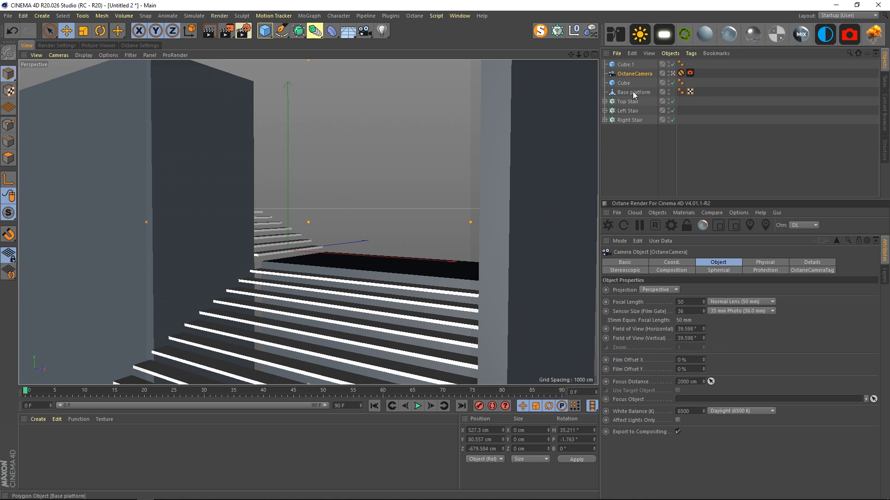
Enlarge the side block to about 671 cm high and 294 cm deep, positioning it at about Z -262 cm flush with the top stair's edge.
left_click(240, 116)
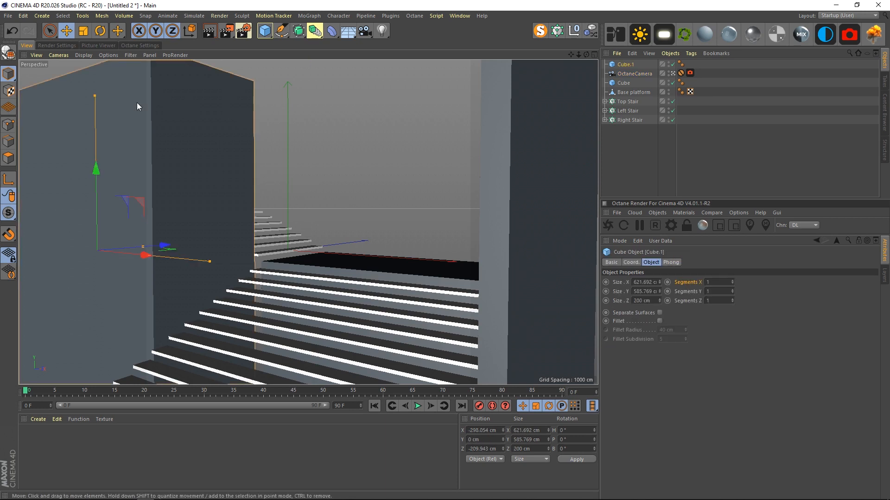
left_click_drag(94, 92, 86, 73)
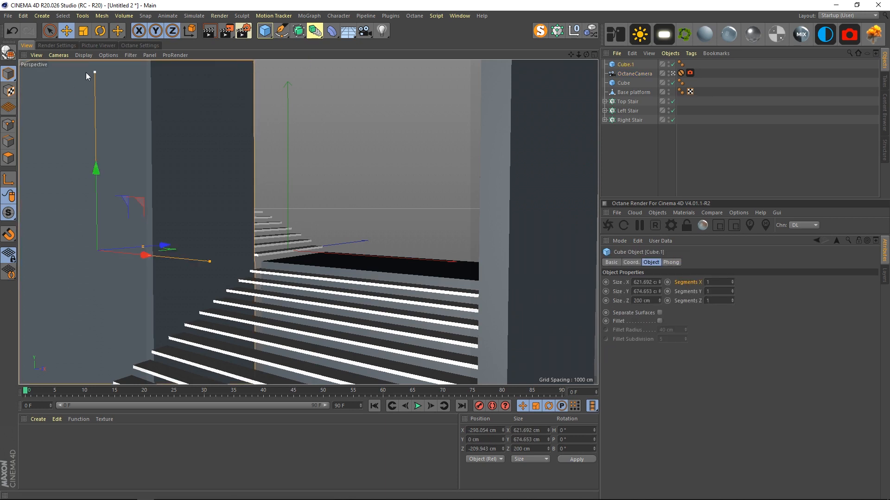
middle_click(342, 152)
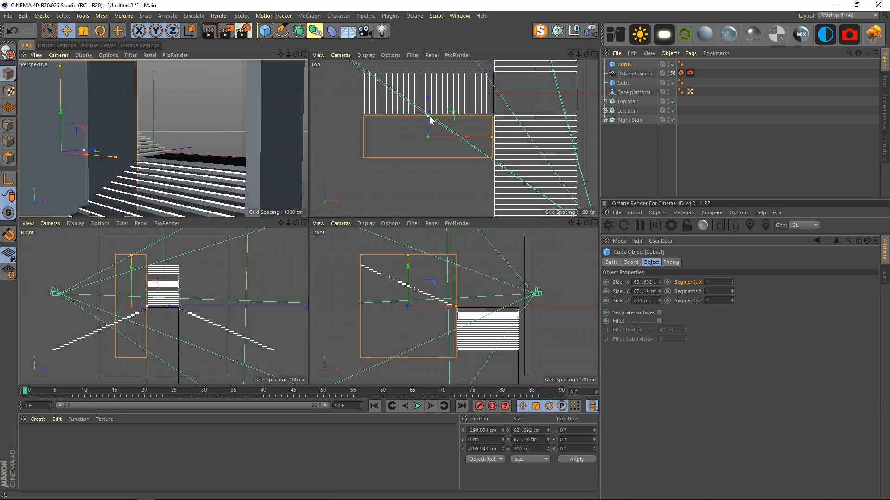
left_click_drag(430, 119, 428, 83)
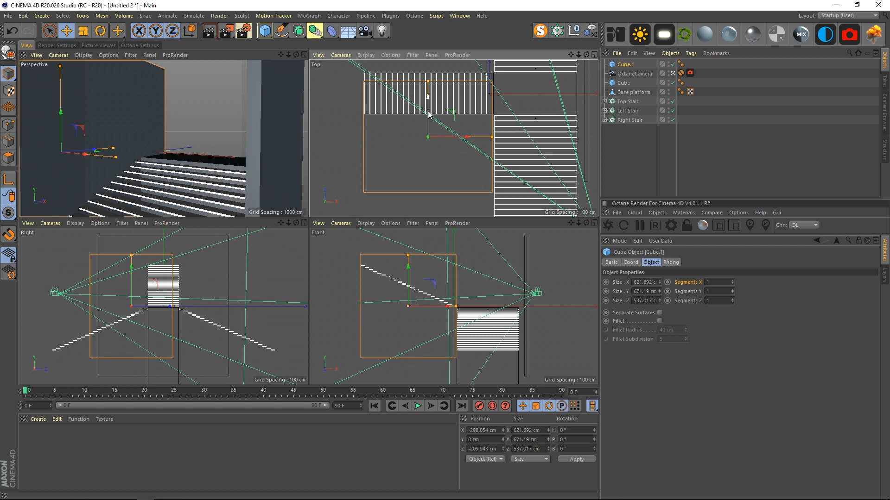
left_click_drag(427, 84, 430, 125)
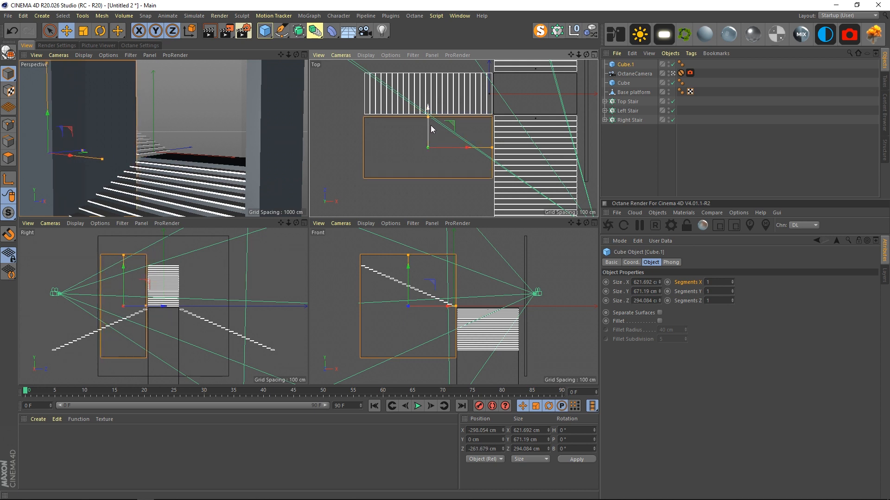
key("F1")
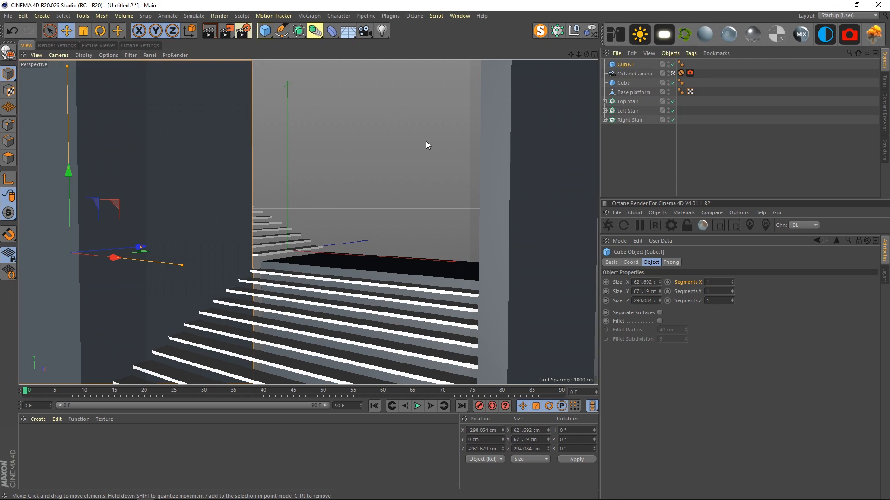
left_click(634, 73)
left_click(670, 271)
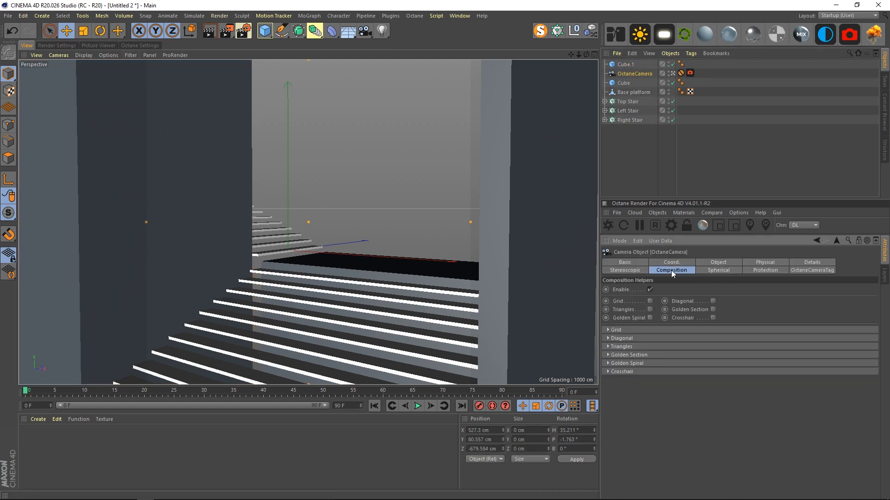
left_click(635, 186)
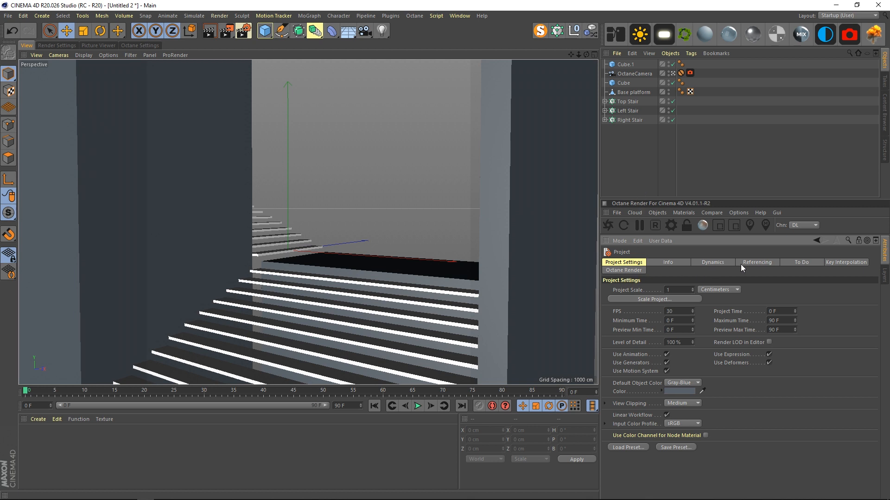
Set the perspective viewport's tinted border to 44% opacity with a red border color.
key("shift+v")
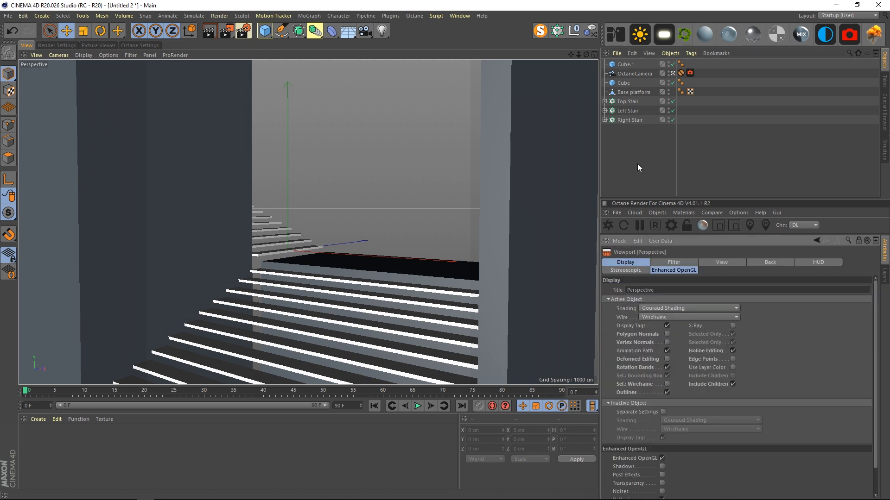
left_click(723, 263)
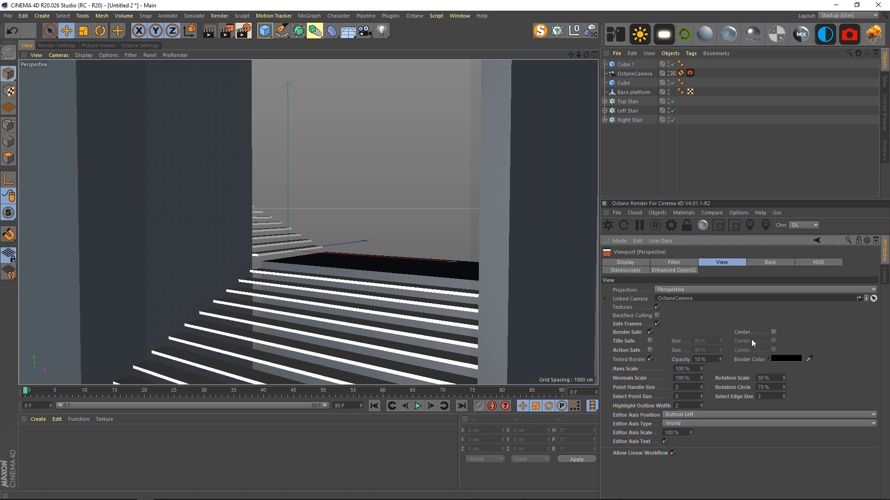
left_click_drag(720, 359, 736, 359)
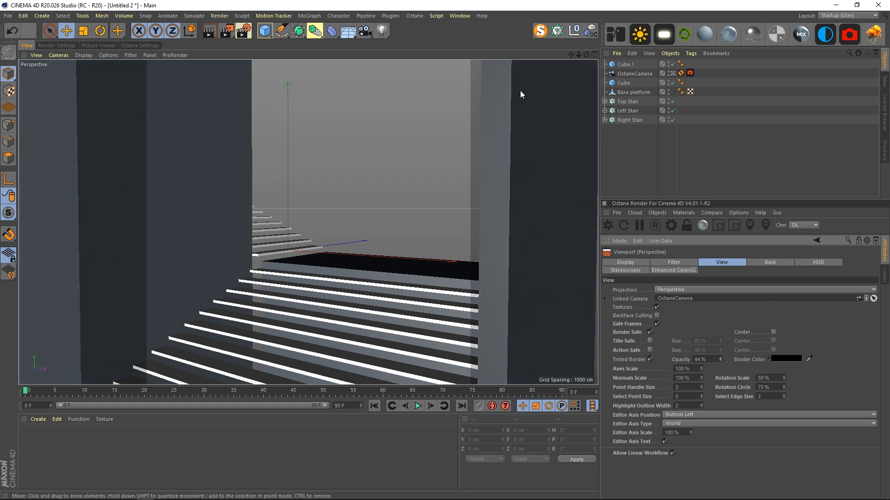
left_click(788, 359)
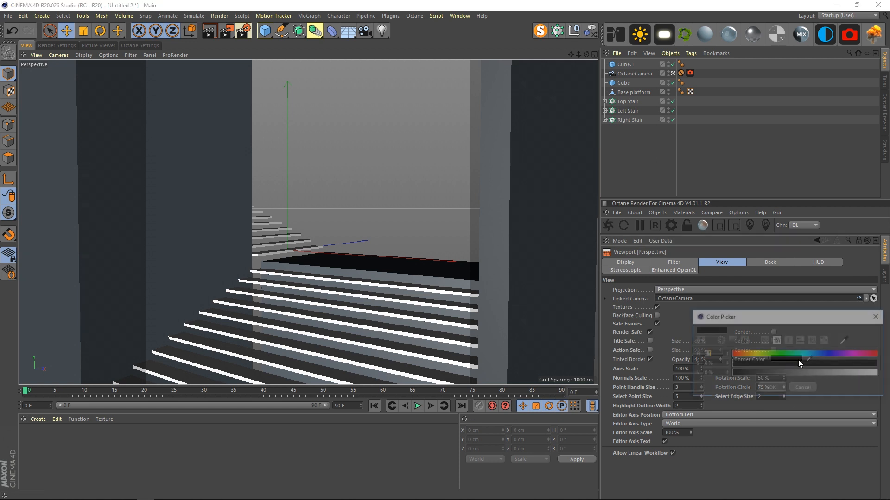
left_click(754, 364)
left_click_drag(757, 365, 871, 364)
left_click(779, 387)
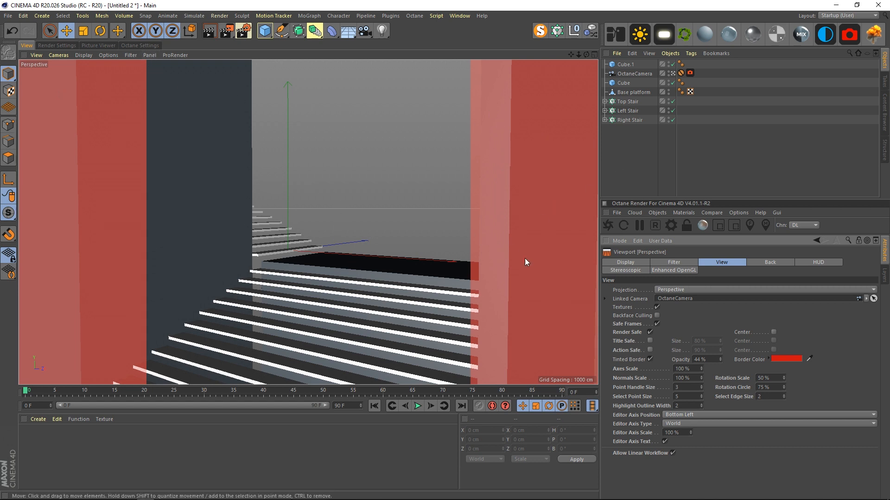
Change the viewport's border color back to black and its opacity to 10%.
left_click(791, 359)
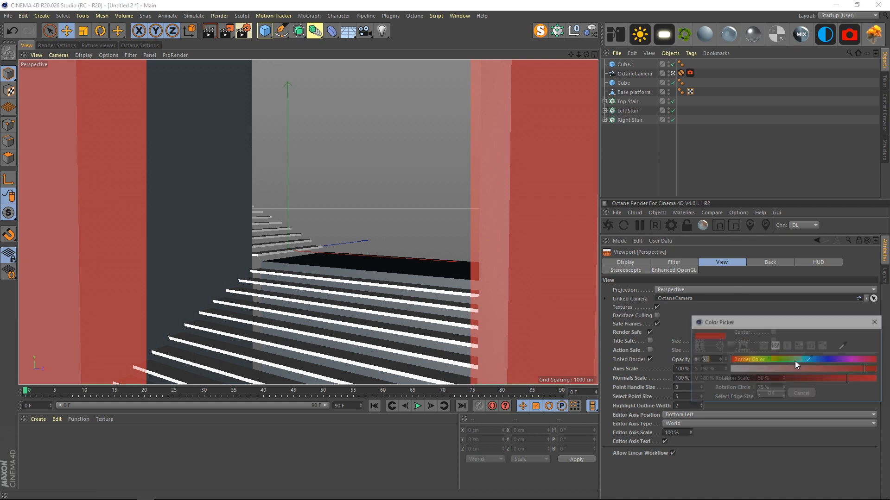
left_click(755, 380)
left_click(780, 397)
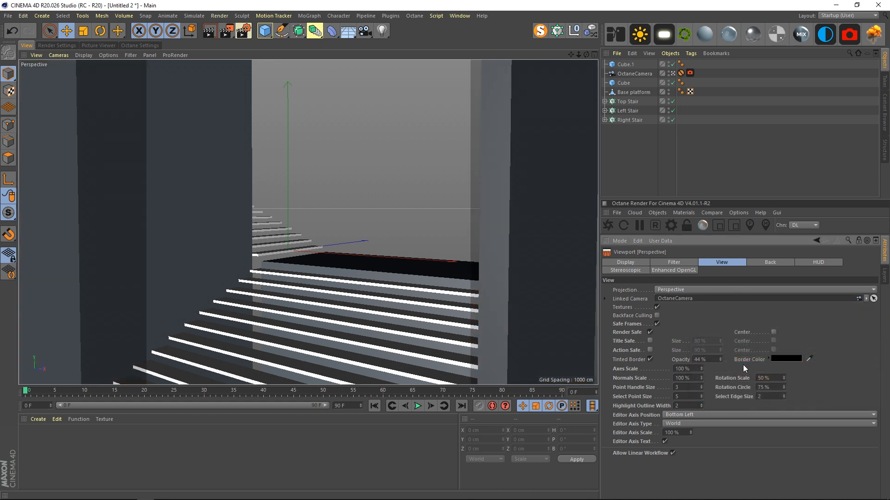
left_click_drag(705, 359, 639, 341)
type("10")
key("Return")
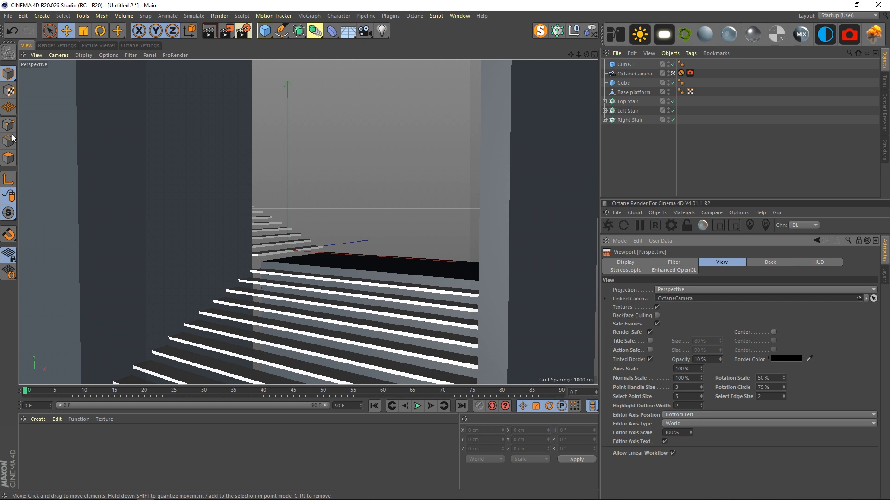
Reorder the side block below the existing Cube in the object hierarchy and rename it Right Wall.
left_click(154, 87)
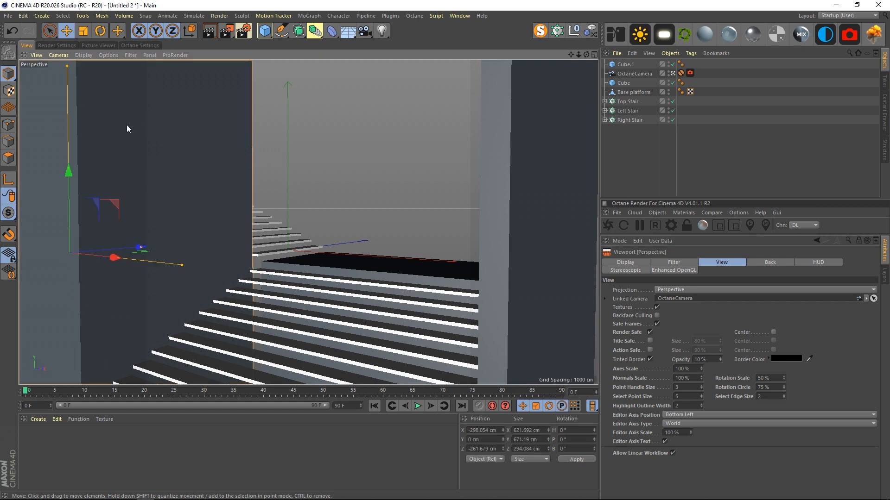
left_click(633, 149)
left_click_drag(627, 64, 624, 81)
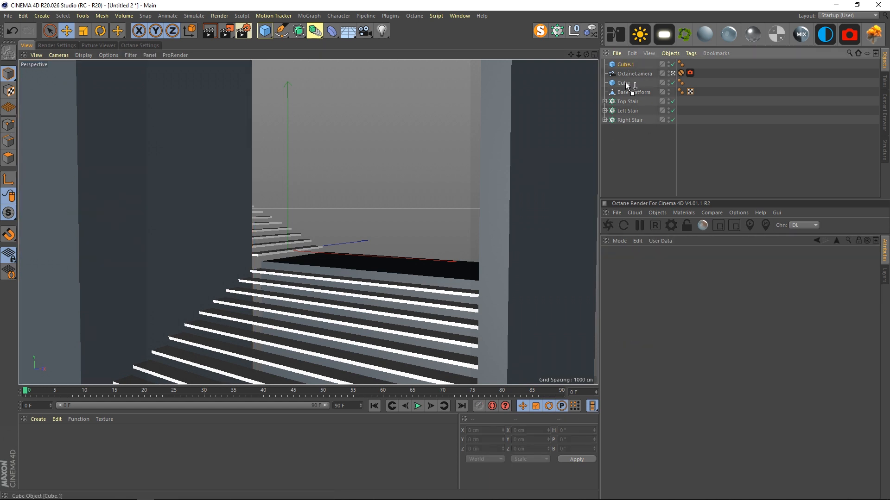
left_click(627, 83)
double_click(625, 82)
type("Right Wall")
key("Return")
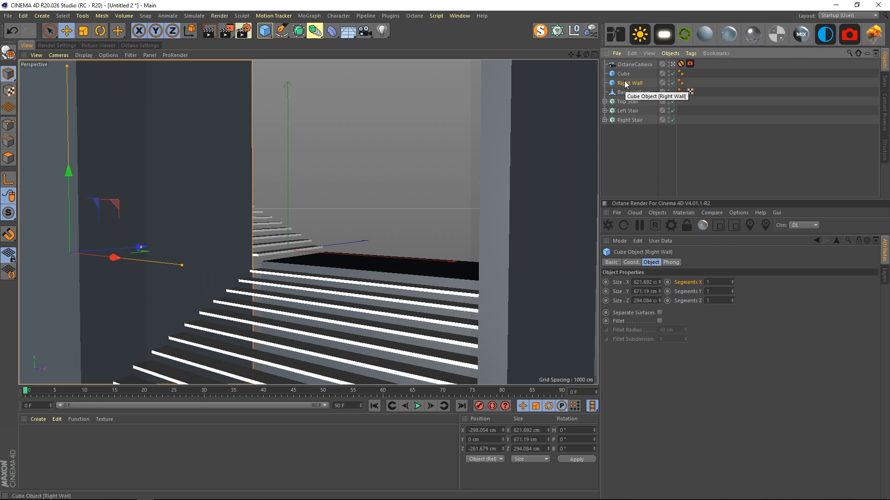
Correct the side block's name to Left Wall.
double_click(630, 83)
type("Le")
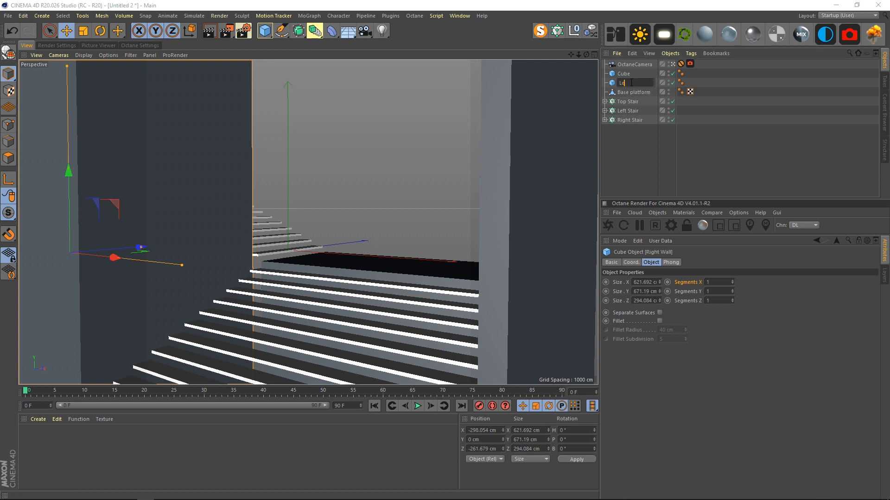
key("Return")
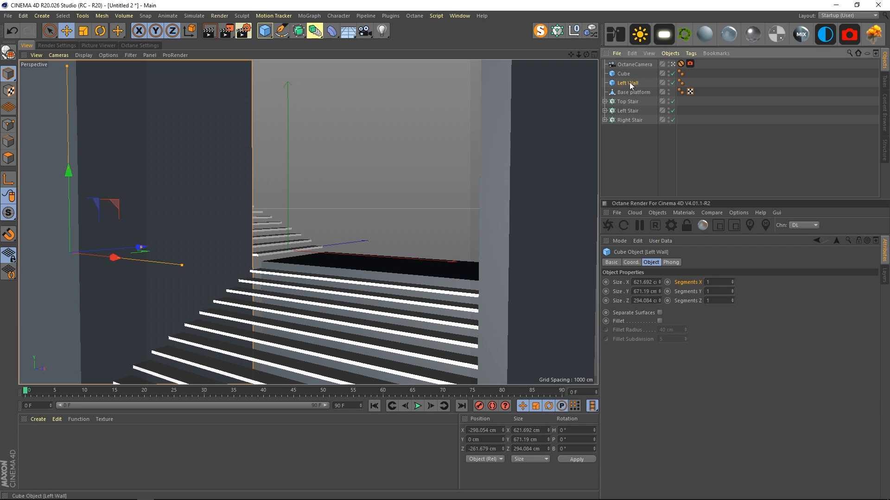
Leave the OctaneCamera view for the free perspective view and add another cube primitive.
left_click(651, 141)
left_click(673, 65)
left_click_drag(452, 194, 316, 195, "alt")
left_click_drag(187, 216, 259, 190, "alt")
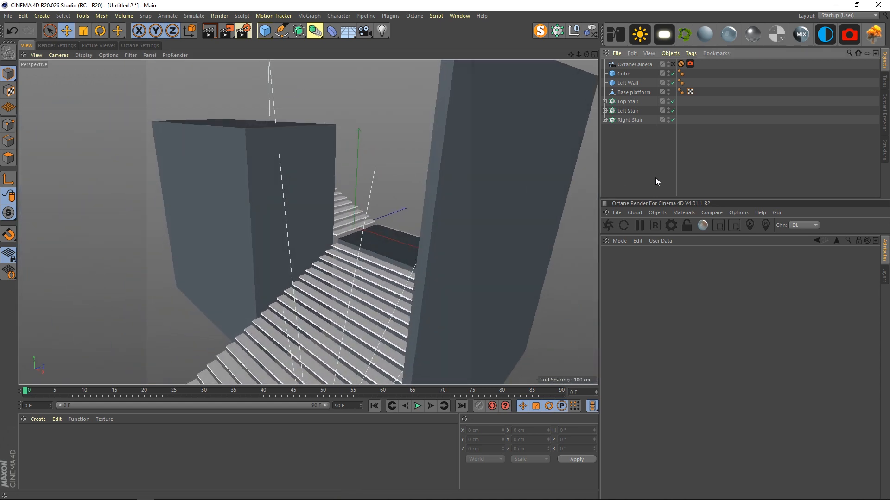
left_click_drag(265, 31, 301, 81)
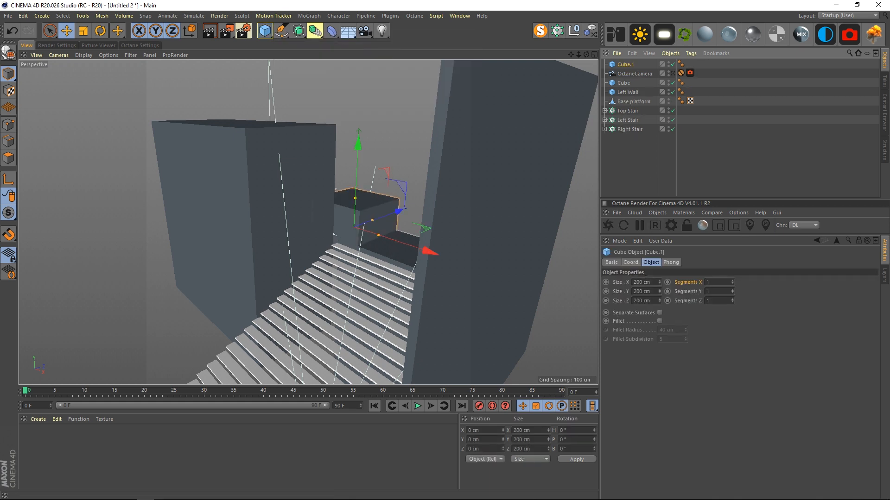
Delete the newly added cube and create a new cube primitive at the Left Wall's position.
key("Delete")
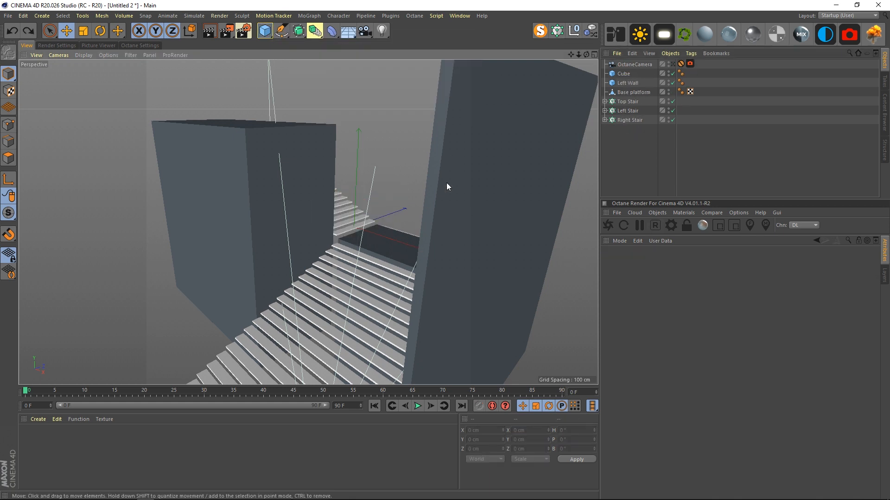
left_click(628, 84)
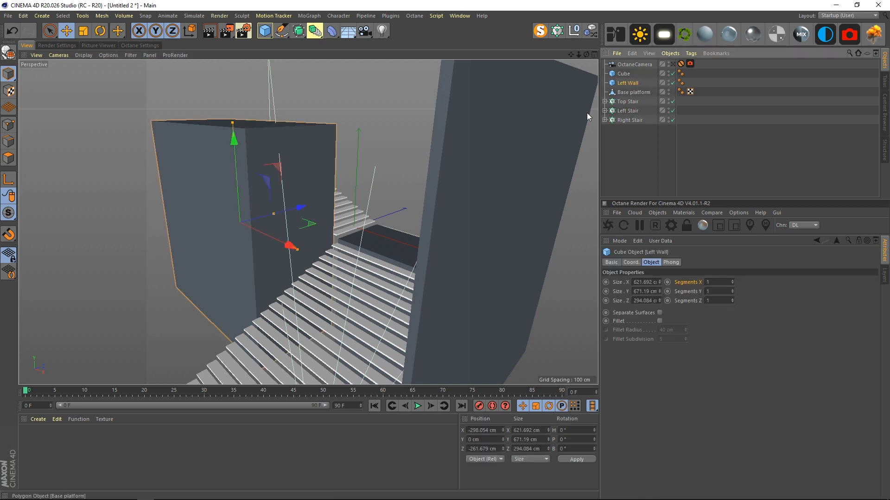
left_click(264, 33)
mouse_move(295, 231)
left_mouse_down("alt")
mouse_move(312, 224)
mouse_move(376, 237)
mouse_move(298, 241)
left_mouse_up("alt")
right_click_drag(254, 231, 325, 230, "alt")
left_click_drag(269, 247, 324, 236, "alt")
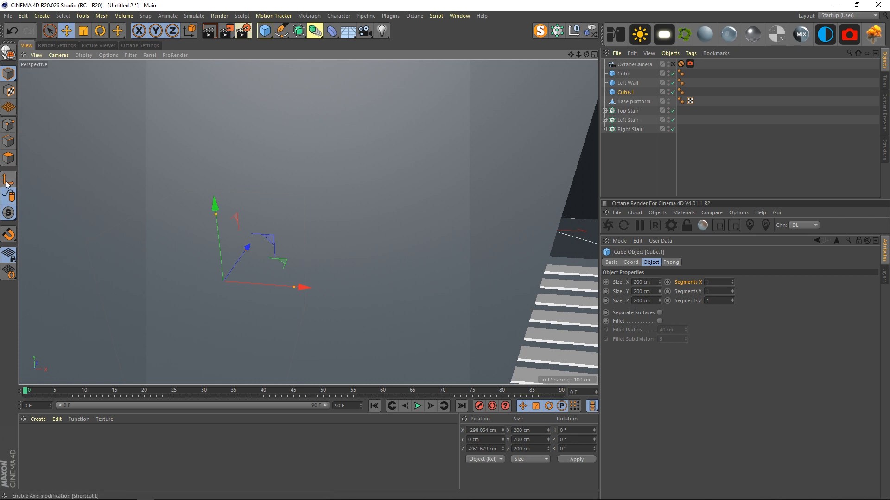
Set the new cube's Y size to 10 cm to flatten it into a slab.
middle_click_drag(313, 277, 358, 259, "alt")
right_click_drag(333, 270, 297, 277, "alt")
left_click_drag(327, 269, 324, 271, "alt")
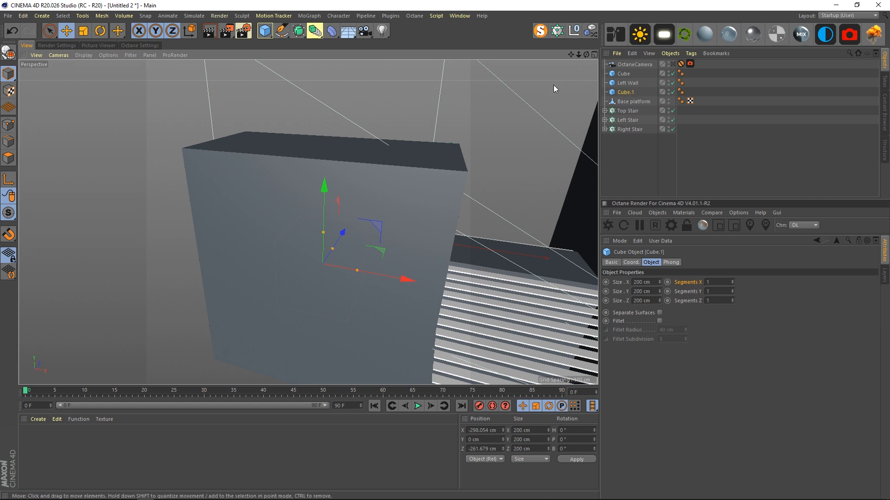
left_click(626, 102)
left_click(636, 93)
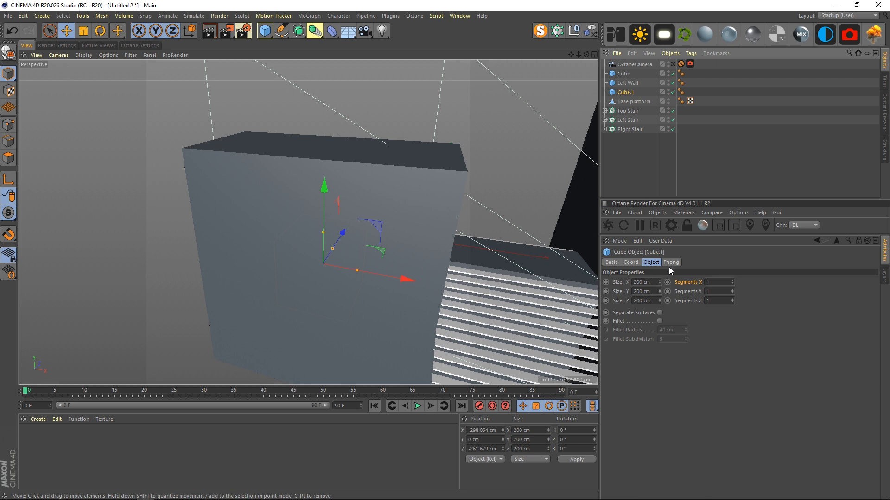
left_click(642, 291)
type("2")
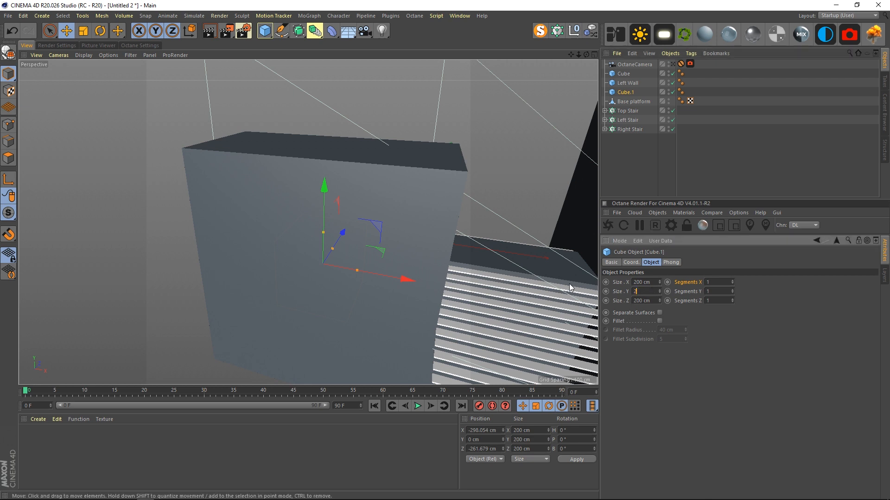
left_click_drag(651, 291, 536, 291)
type("10")
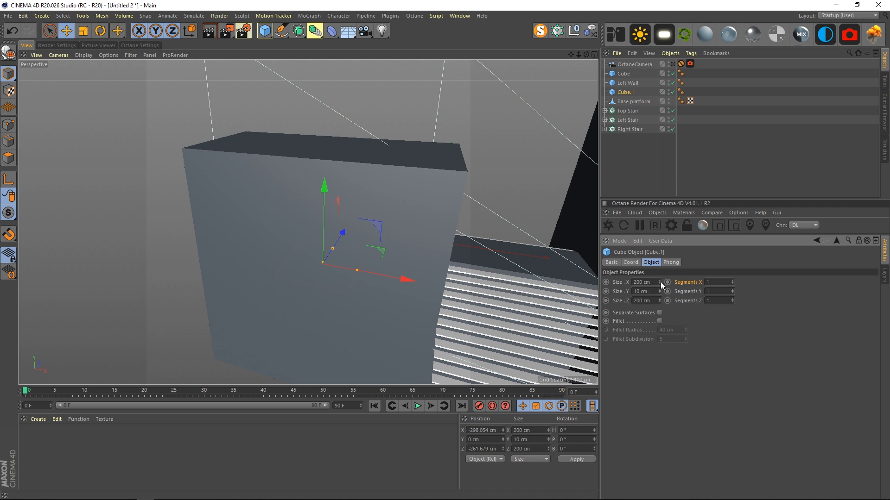
Enlarge the slab past the Left Wall's sides to 741 cm in X and 411 cm in Z.
left_click_drag(658, 282, 658, 47)
left_click_drag(467, 332, 535, 341, "alt")
left_click_drag(659, 301, 659, 204)
left_click_drag(466, 305, 447, 302, "alt")
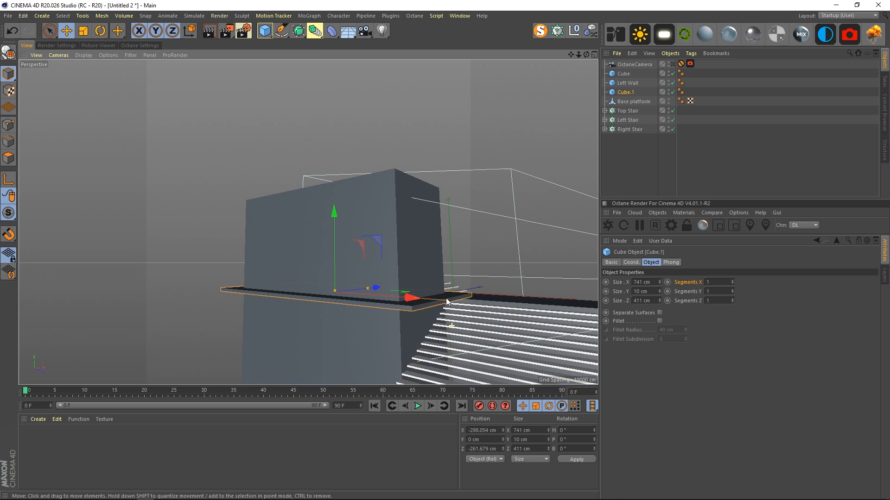
Set the slab's Y size to 15 cm.
left_click_drag(407, 280, 417, 273, "alt")
left_click(644, 291)
type("15")
key("Return")
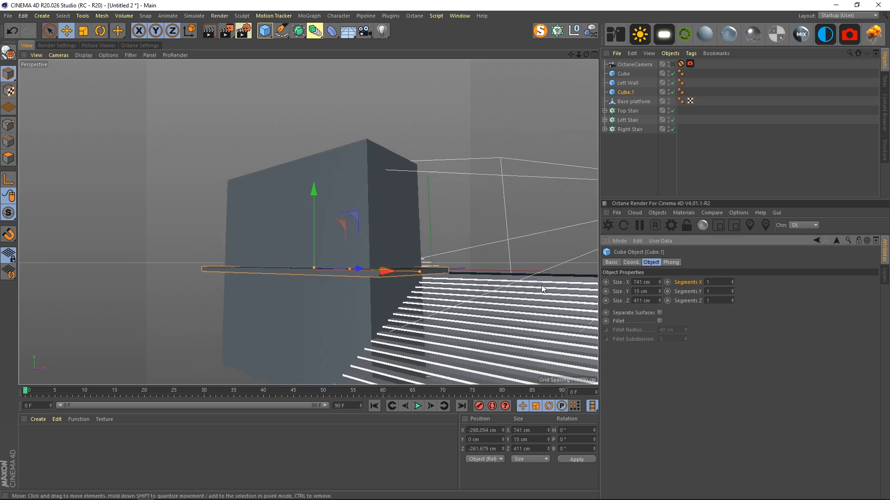
left_click_drag(362, 301, 413, 308, "alt")
left_click_drag(349, 290, 319, 246, "alt")
mouse_move(391, 304)
left_mouse_down("alt")
mouse_move(350, 307)
mouse_move(362, 305)
mouse_move(377, 326)
mouse_move(437, 302)
mouse_move(405, 313)
left_mouse_up("alt")
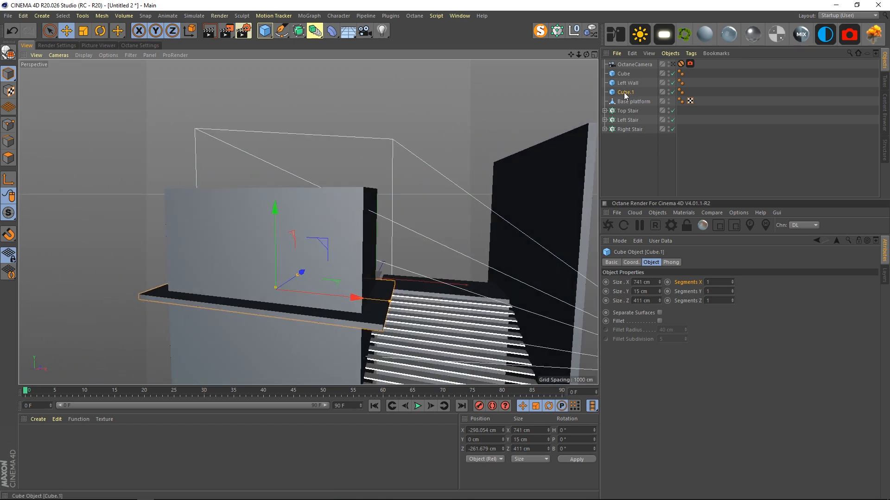
Add a Boole object and place it below the OctaneCamera in the object hierarchy.
left_click(299, 33)
left_click(499, 101)
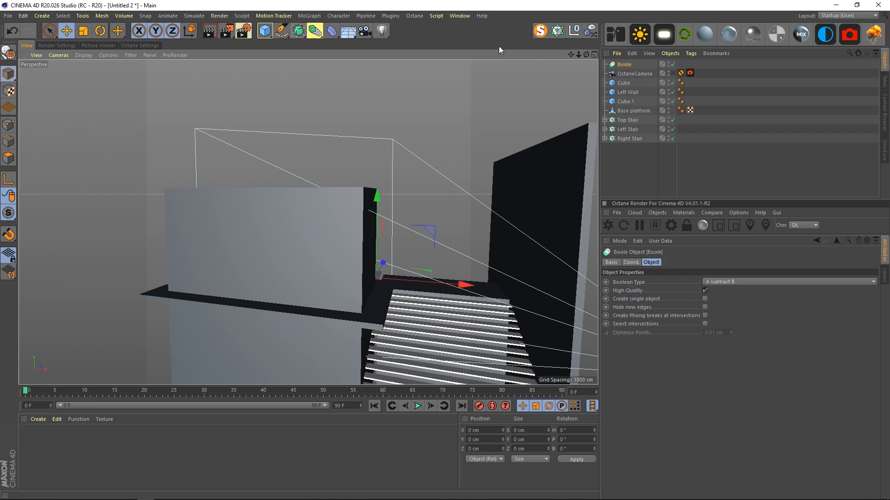
left_click_drag(626, 64, 628, 78)
Place the slab inside a linear Cloner and set the clone count to 5.
left_click(626, 101)
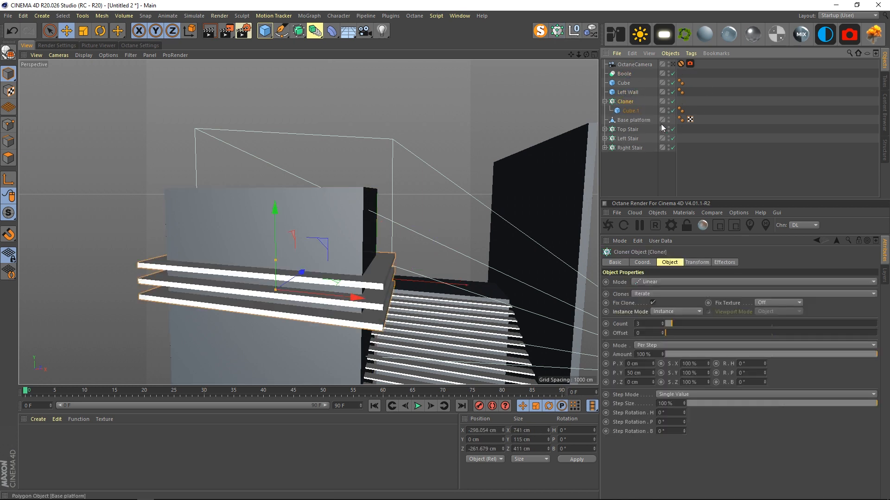
left_click(662, 321)
left_click(662, 322)
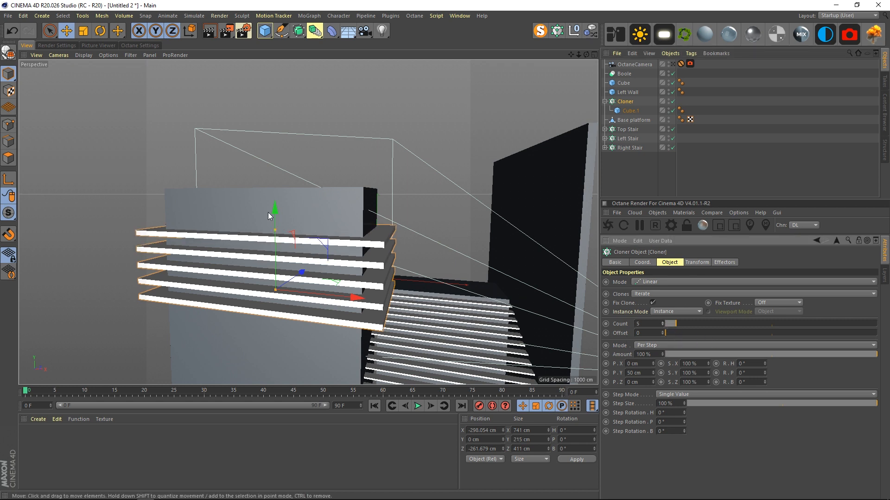
Raise the Cloner to about Y 113 cm and rotate its bank angle to 10°.
left_click_drag(277, 207, 351, 235)
key("r")
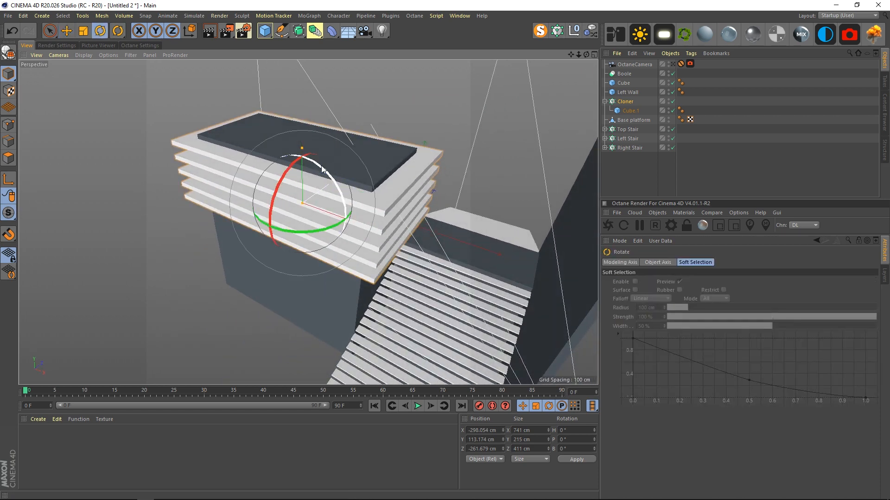
left_click_drag(324, 163, 326, 173)
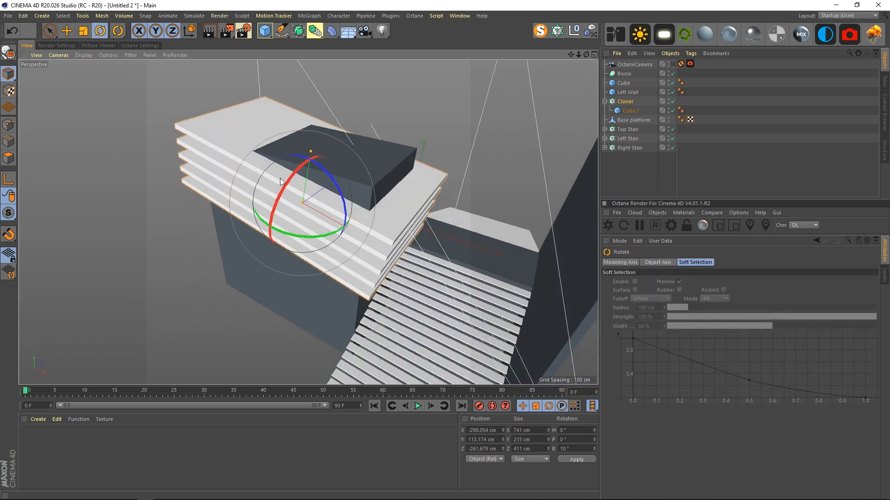
Check the tilted slabs through the OctaneCamera and return to the free perspective view.
left_click_drag(288, 180, 419, 202)
key("ctrl+z")
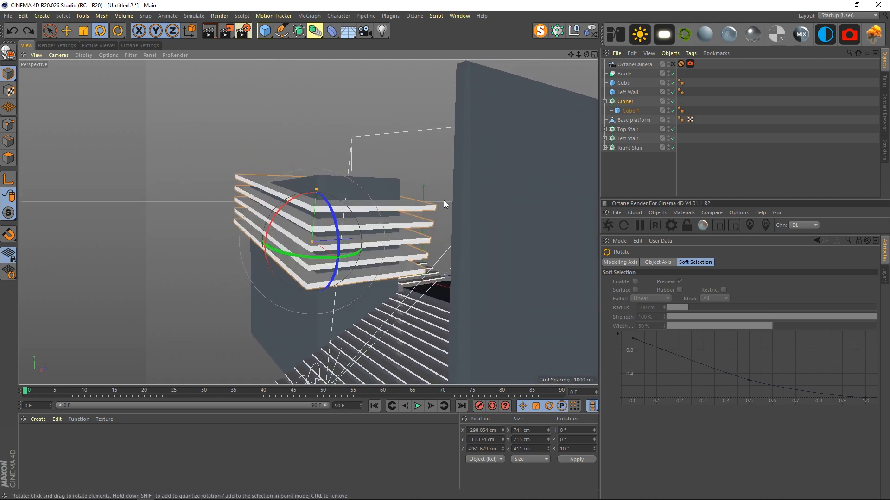
left_click(673, 64)
left_click(673, 65)
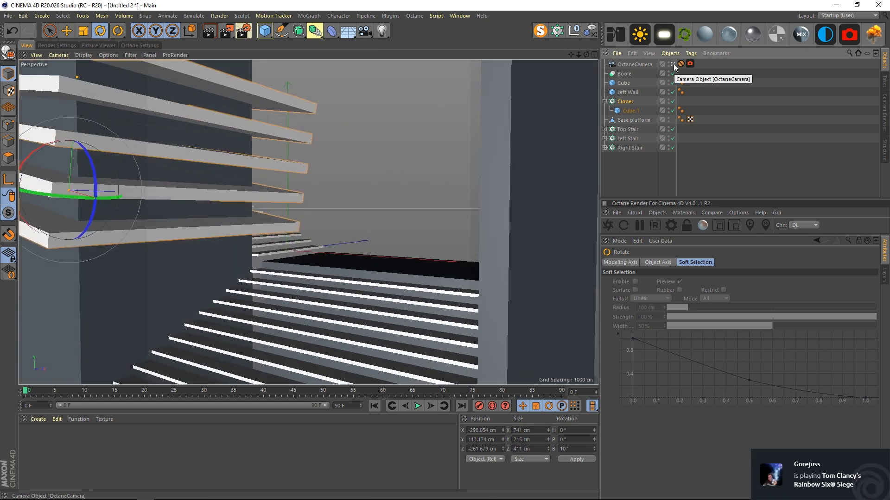
left_click(673, 65)
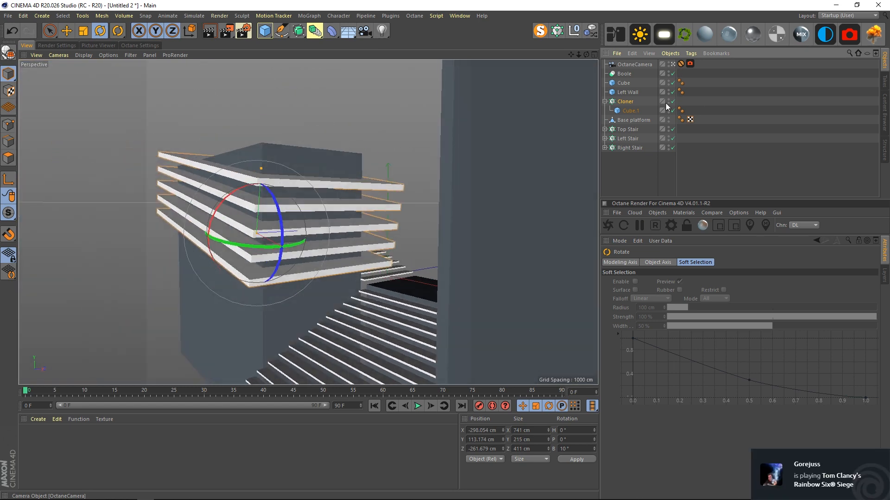
Set the Cloner's vertical spacing (P.Y) to 75 cm per step.
left_click(666, 102)
left_click_drag(651, 372, 569, 365)
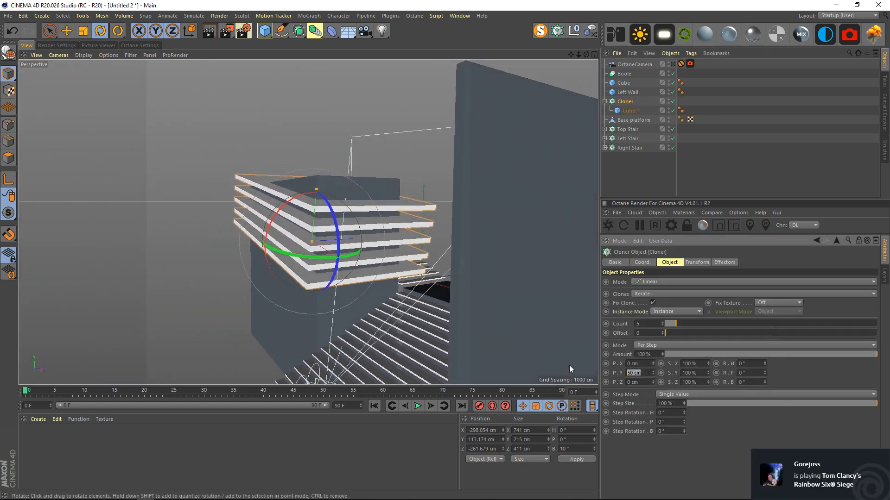
type("75")
key("Return")
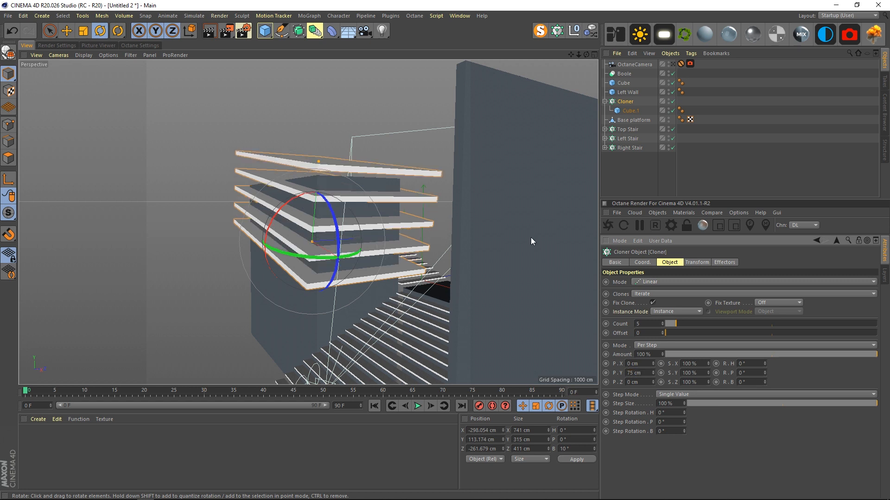
Move the slab stack down to about Y 62 cm and view it through the OctaneCamera.
key("e")
left_click_drag(319, 162, 315, 185)
left_click(672, 64)
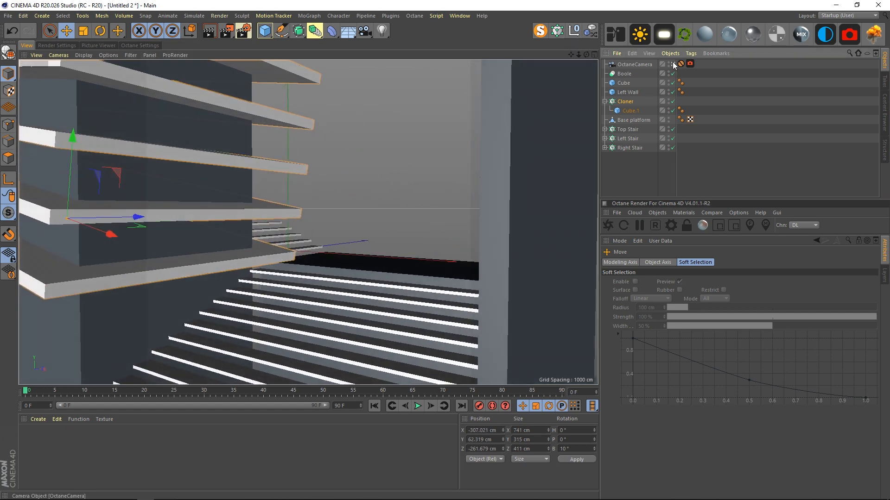
Compare the slabs with those in the Stairs.c4d scene, return to Untitled 2 and leave the camera view.
left_click(459, 16)
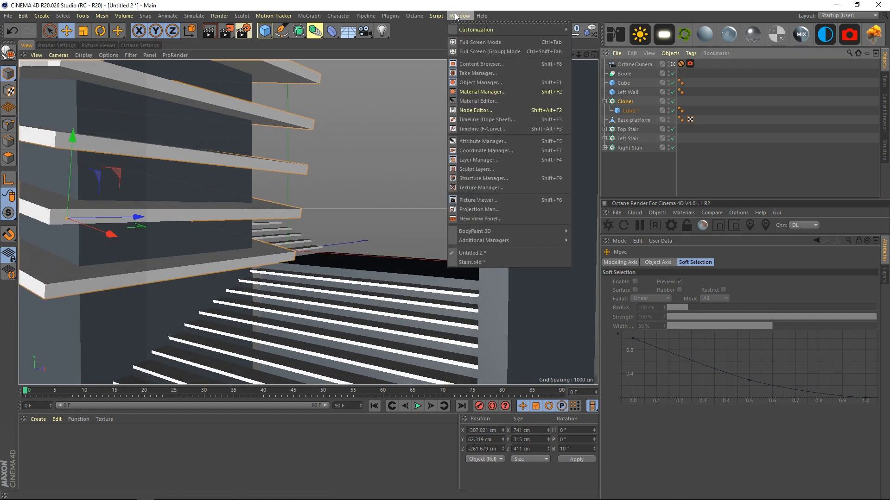
left_click(472, 263)
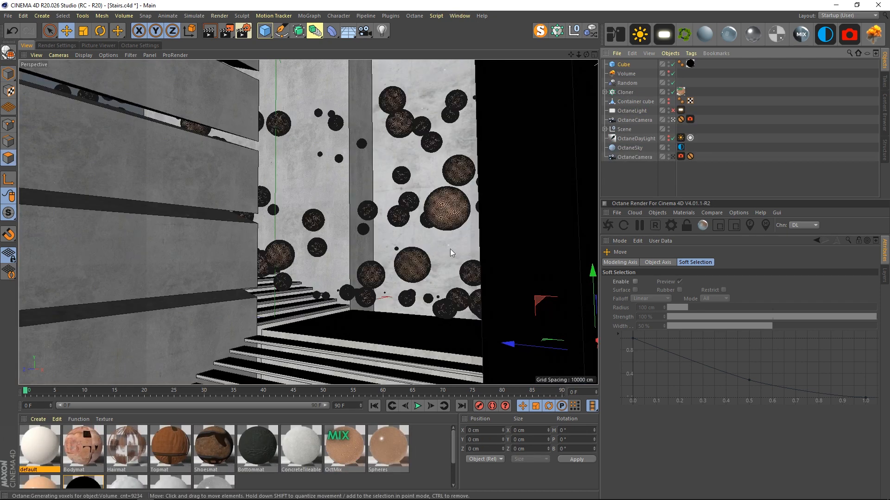
left_click(459, 16)
left_click(475, 255)
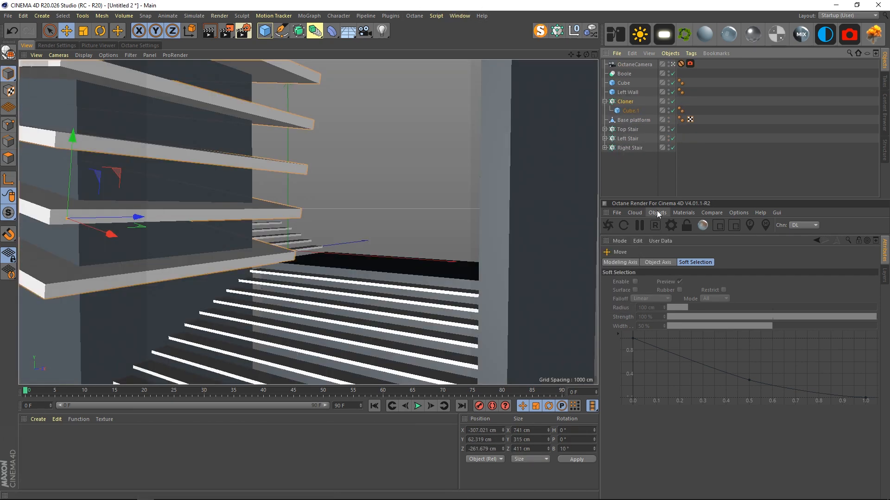
left_click(644, 187)
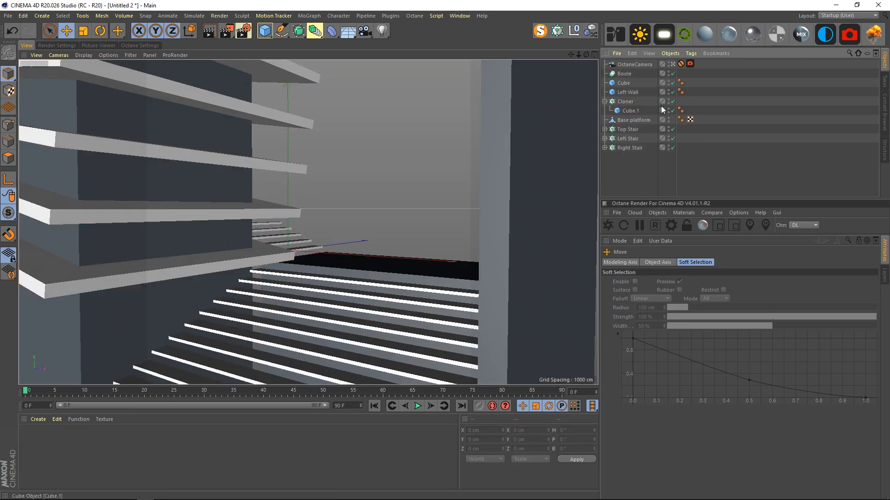
left_click(673, 64)
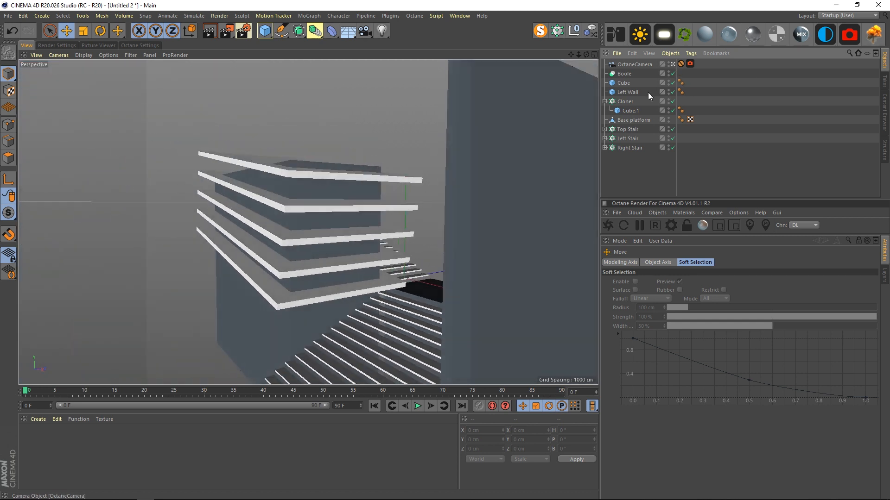
Lower the slab Cloner to about Y -128 cm and increase its clone count to 8.
left_click(624, 102)
left_click_drag(315, 196, 305, 246)
left_click(662, 321)
left_click(663, 321)
left_click(662, 321)
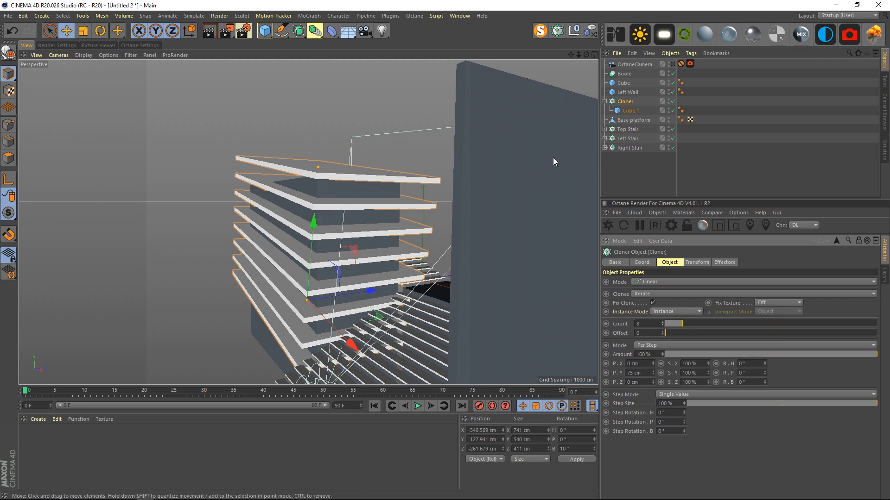
Lower the Cloner further to about Y -164 cm and check the slabs through the OctaneCamera.
left_click_drag(313, 244, 313, 255)
left_click(673, 65)
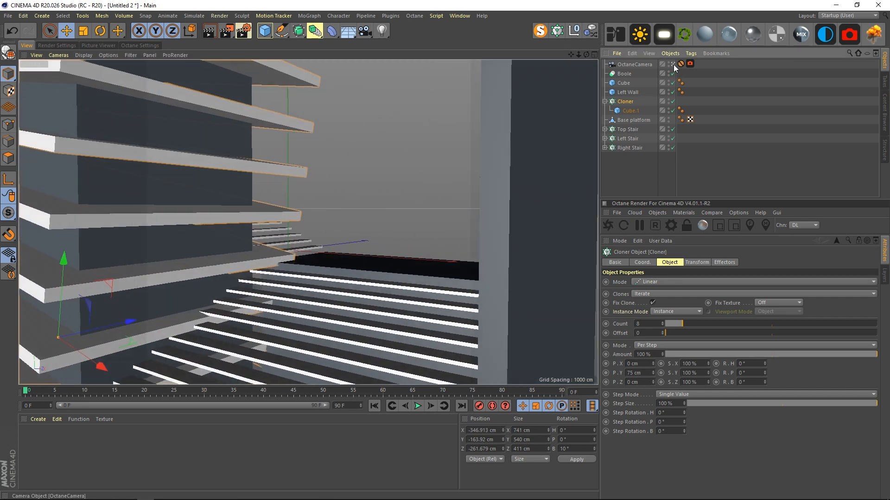
left_click(673, 64)
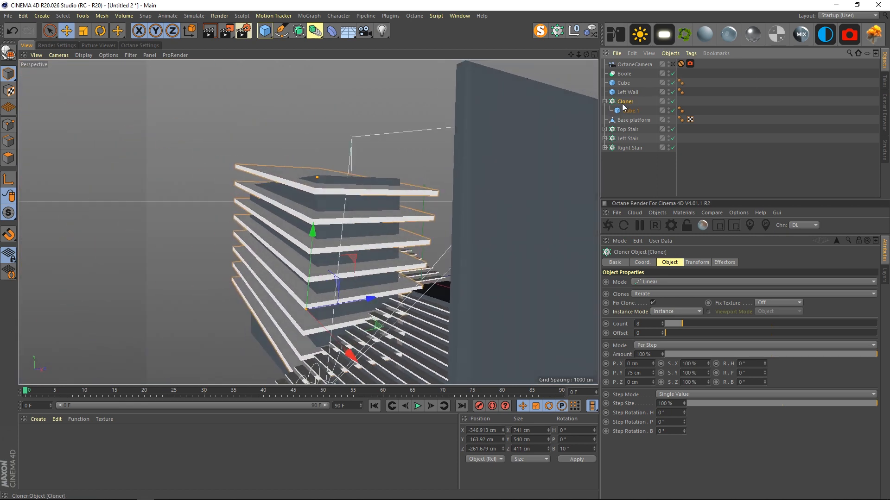
Convert the slab Cloner to polygon objects with Current State to Object and delete the original Cloner.
right_click(625, 103)
left_click(621, 103)
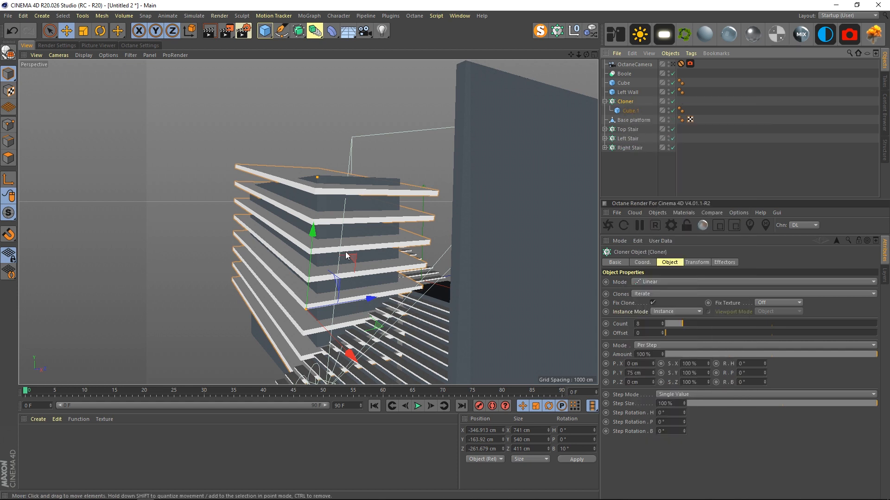
right_click(625, 103)
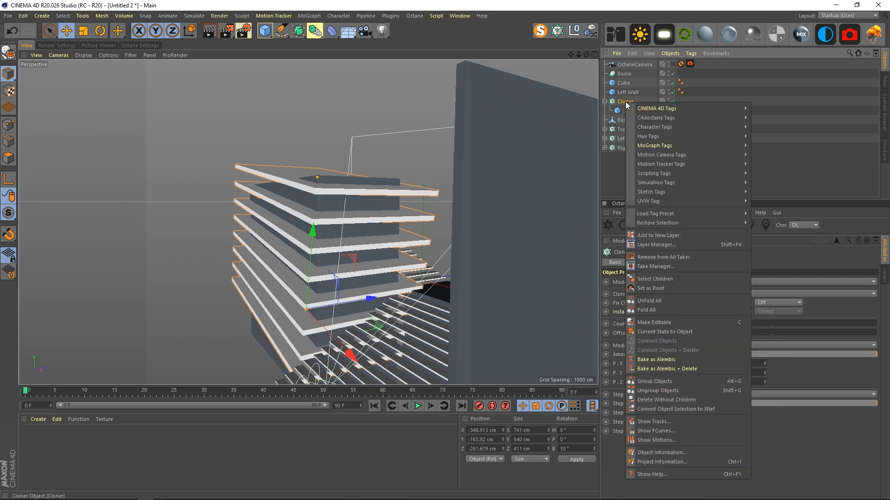
left_click(677, 332)
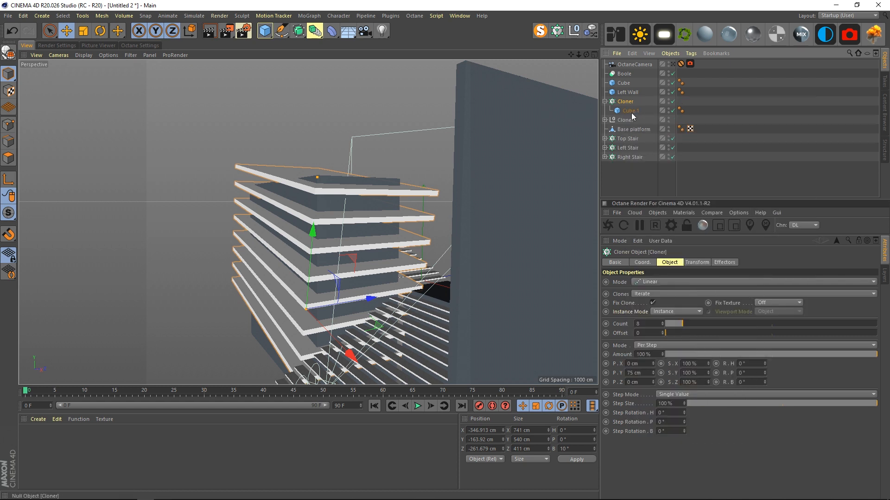
left_click(624, 103)
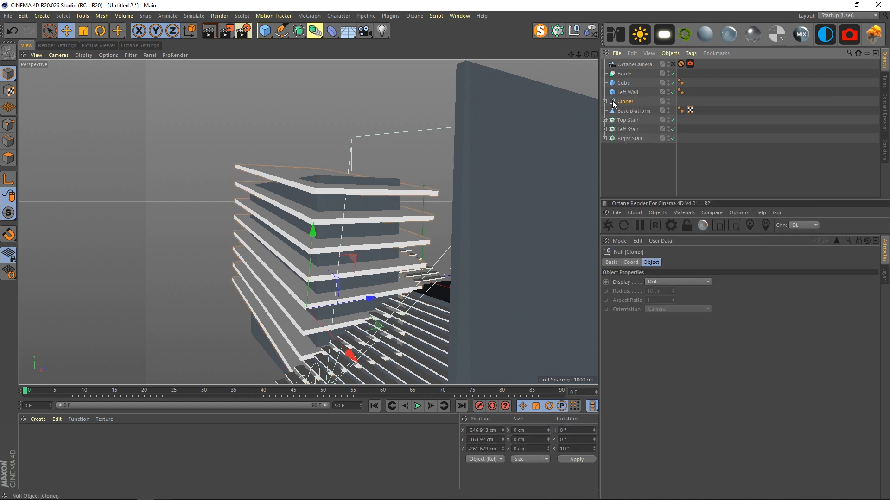
Merge the eight slab cubes inside the Cloner null into one polygon object with Connect Objects + Delete.
left_click(605, 101)
left_click(630, 111)
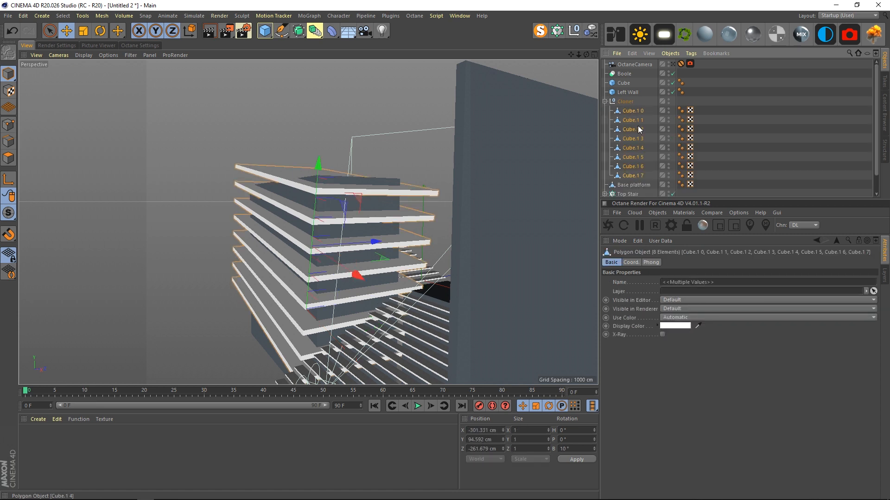
right_click(627, 102)
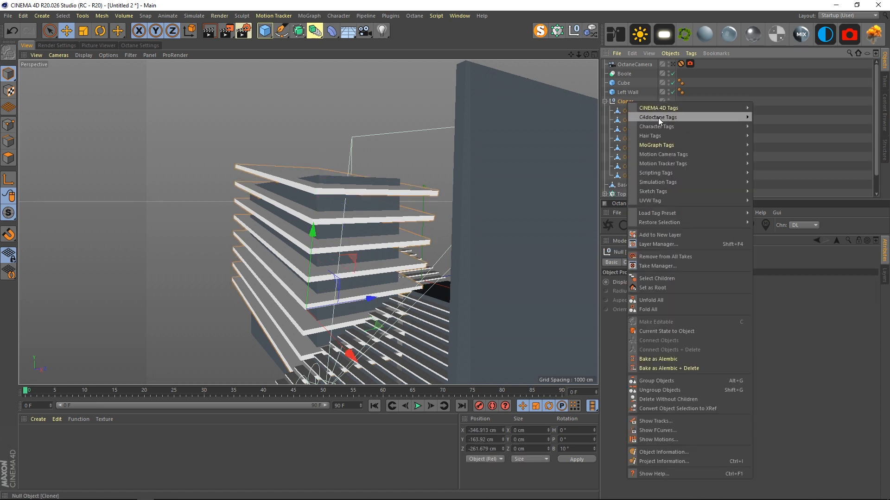
left_click(688, 331)
left_click(630, 111)
left_click(631, 176, "shift")
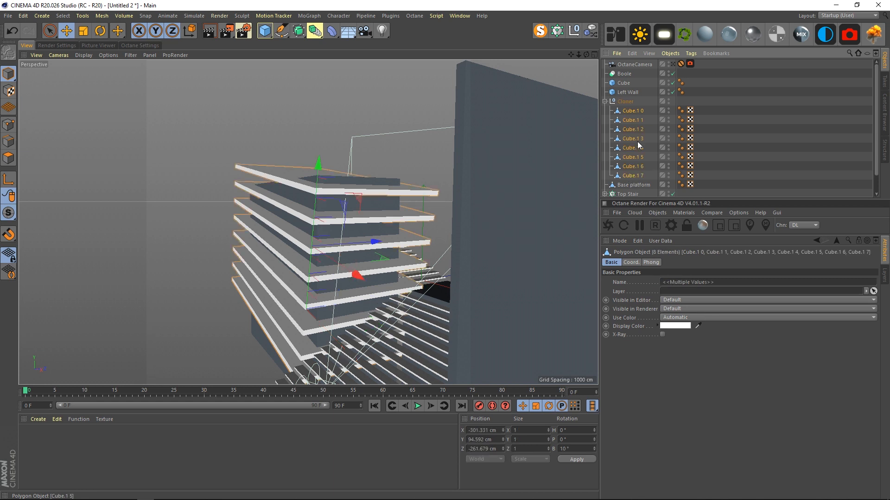
right_click(637, 110)
left_click(688, 359)
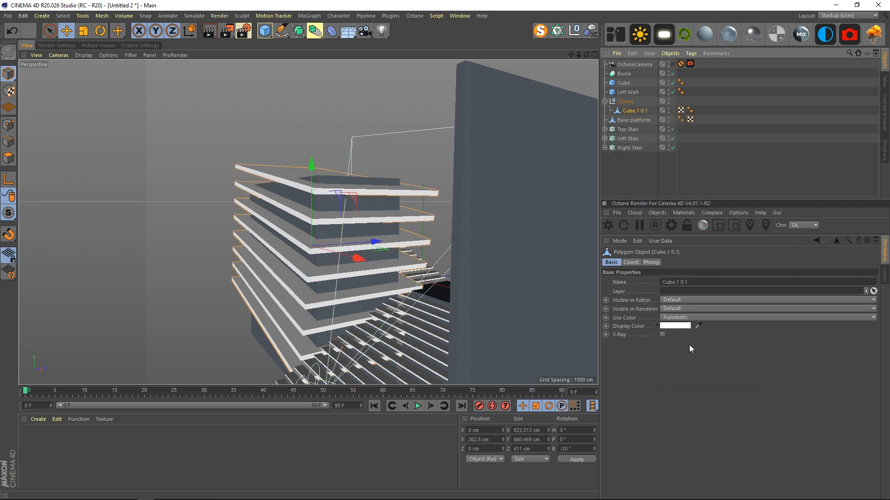
Move the merged slab object out of the Cloner null and delete the empty null.
left_click_drag(630, 114, 630, 115)
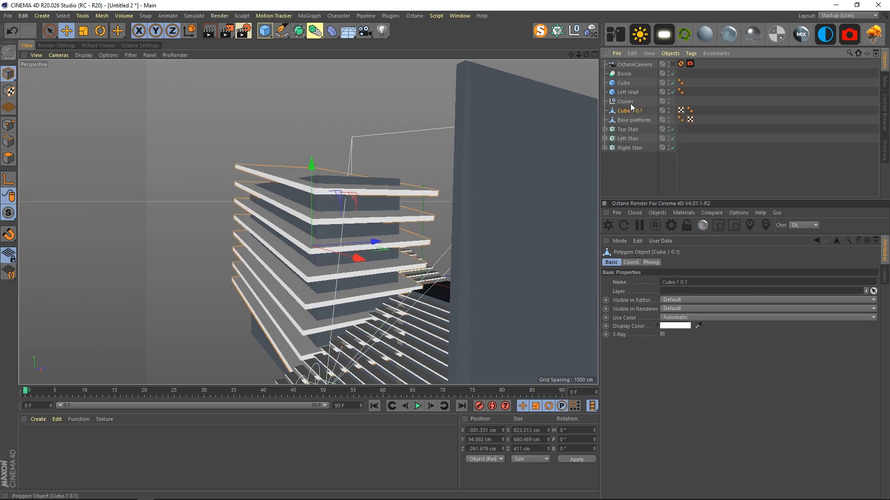
left_click(627, 102)
key("Delete")
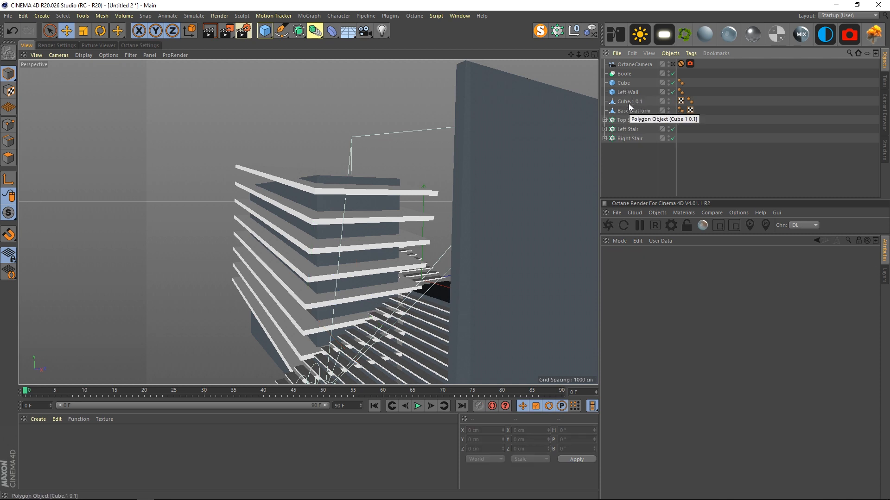
Rename the merged slab object as Concrete lines.
left_click(632, 102)
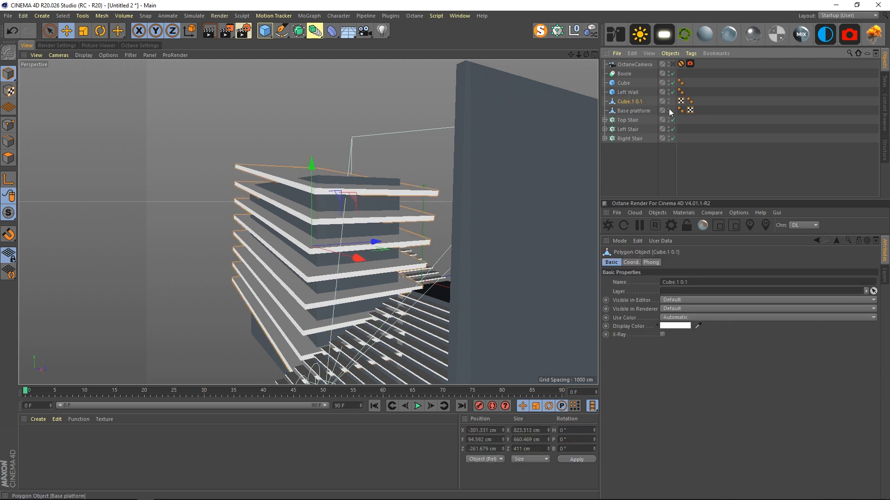
left_click_drag(417, 232, 420, 211)
key("ctrl+z")
double_click(632, 101)
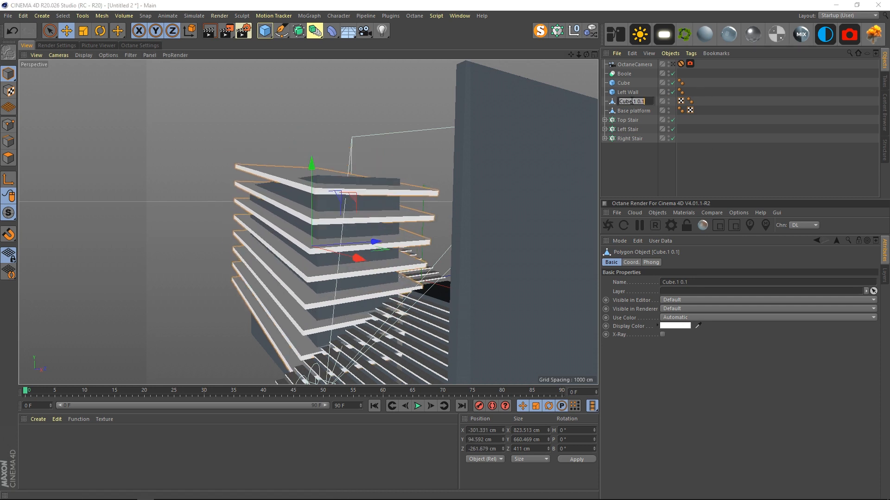
type("Concrete lines")
key("Return")
Nest Left Wall and Concrete lines under the Boole to cut the grooves, and check the wall through the OctaneCamera.
left_click(638, 149)
left_click(670, 102)
mouse_move(635, 102)
left_mouse_down()
mouse_move(625, 84)
mouse_move(636, 95)
left_mouse_up()
left_click_drag(372, 219, 308, 292, "alt")
right_click_drag(320, 202, 352, 217, "alt")
mouse_move(352, 217)
left_mouse_down("alt")
mouse_move(386, 185)
mouse_move(365, 216)
left_mouse_up("alt")
right_click_drag(365, 216, 393, 202, "alt")
left_click_drag(369, 213, 343, 172, "alt")
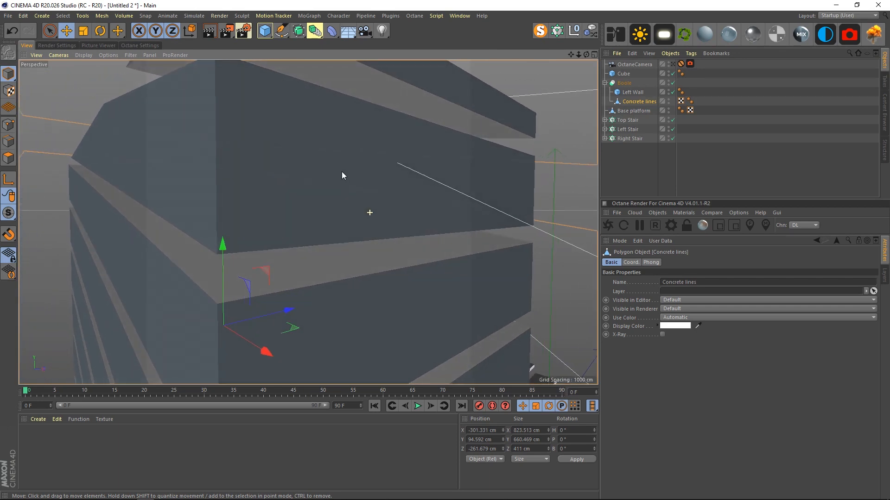
left_click(605, 83)
left_click(673, 63)
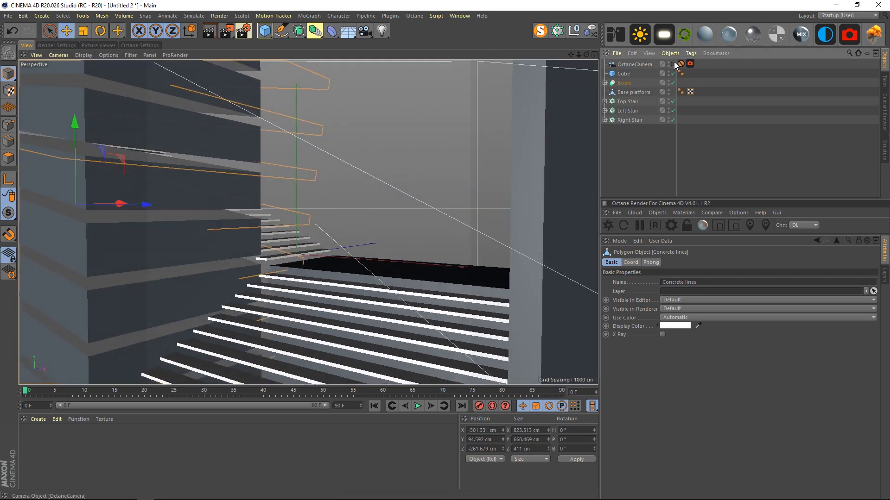
left_click(654, 169)
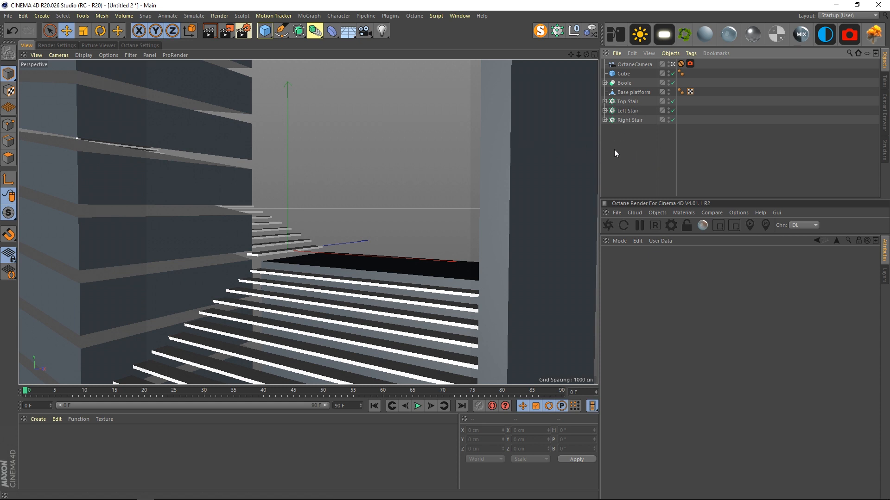
Add a cube and place it beside Top Stair in the Top view, at about X -321 cm, Z 208 cm.
left_click(673, 64)
right_click_drag(463, 178, 439, 189, "alt")
left_click_drag(438, 190, 343, 302, "alt")
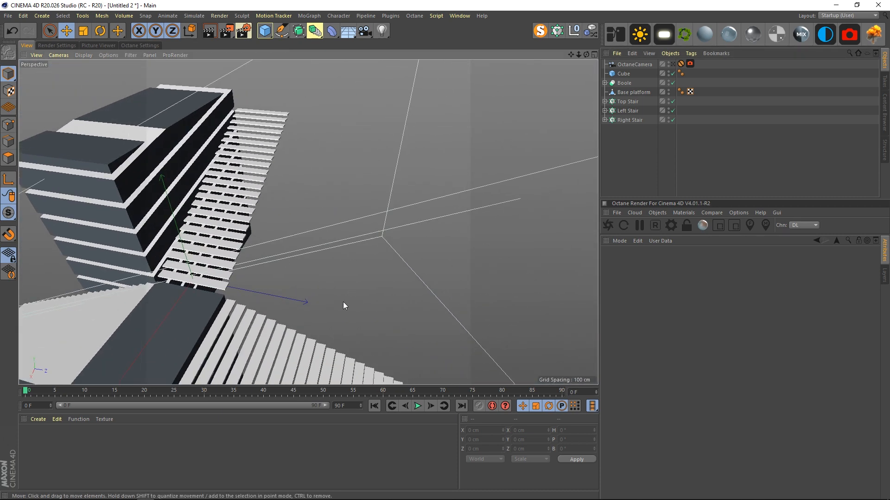
right_click_drag(346, 255, 306, 257, "alt")
left_click_drag(306, 257, 309, 221, "alt")
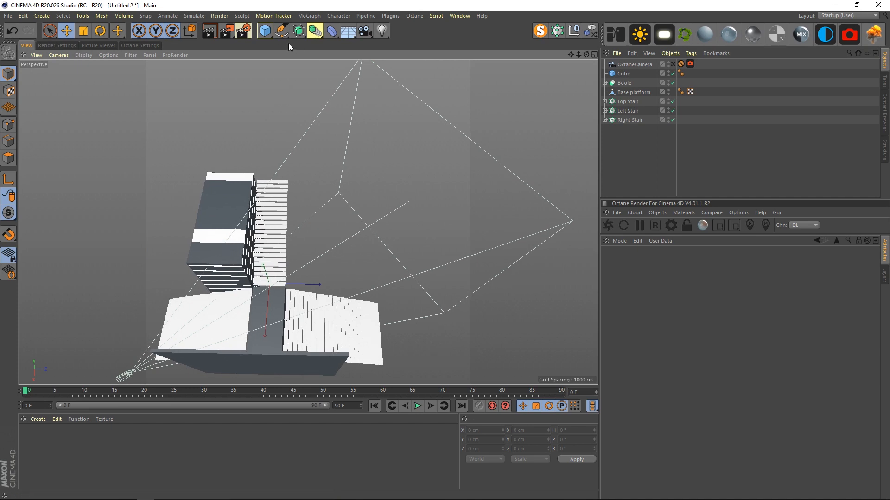
left_click(267, 27)
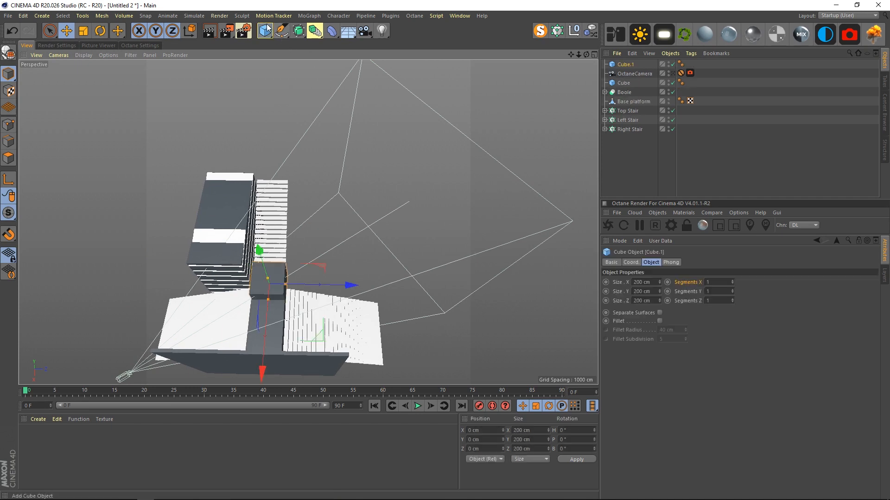
middle_click(333, 209)
middle_click(440, 139)
middle_click_drag(423, 162, 451, 259, "alt")
scroll(417, 243, "down", 5)
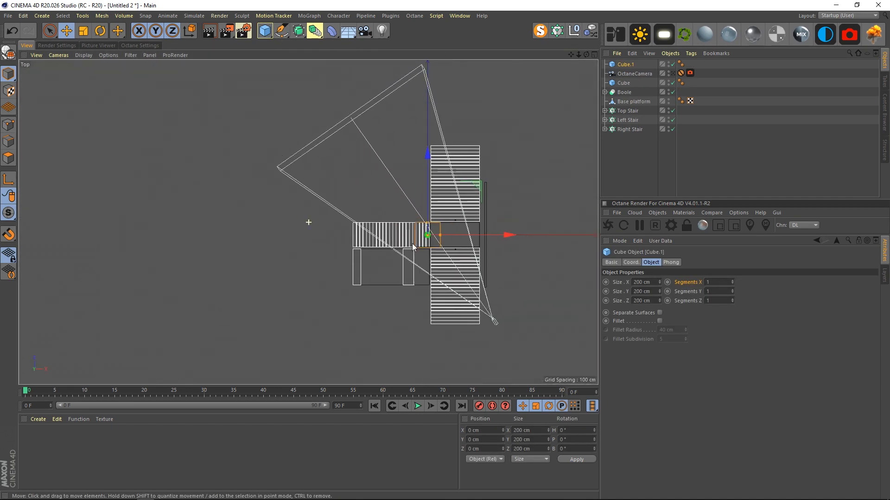
left_click_drag(465, 188, 440, 169)
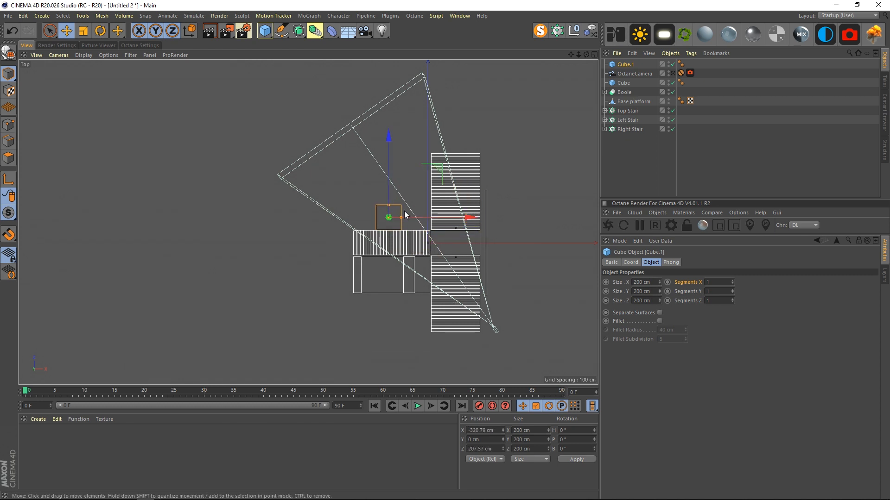
Resize the new cube beside Top Stair to about 649 cm in X, 1073 cm in Y and 640 cm in Z.
scroll(396, 224, "up", 5)
left_click_drag(408, 204, 451, 205)
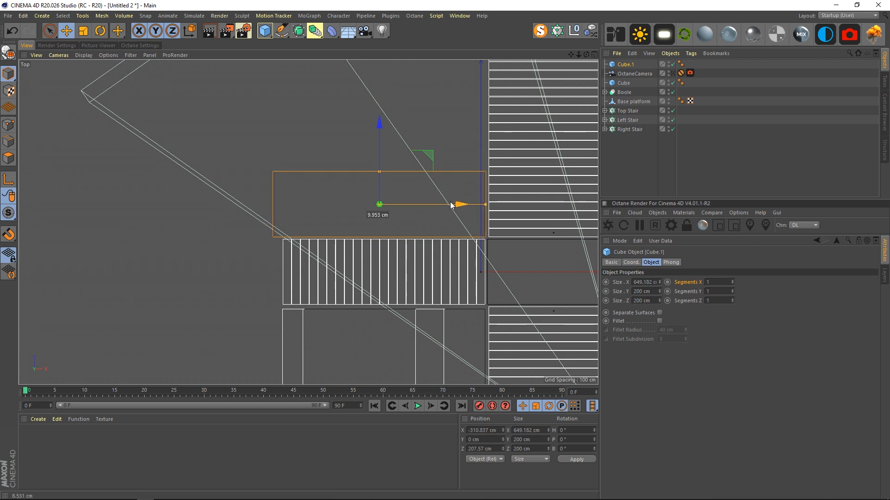
left_click_drag(383, 175, 389, 83)
middle_click(412, 106)
middle_click(241, 119)
left_click_drag(348, 228, 342, 186, "alt")
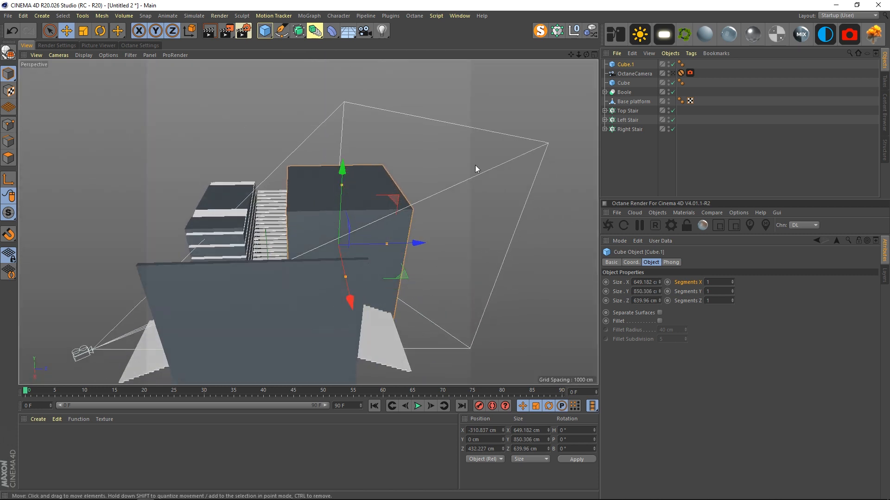
left_click(675, 75)
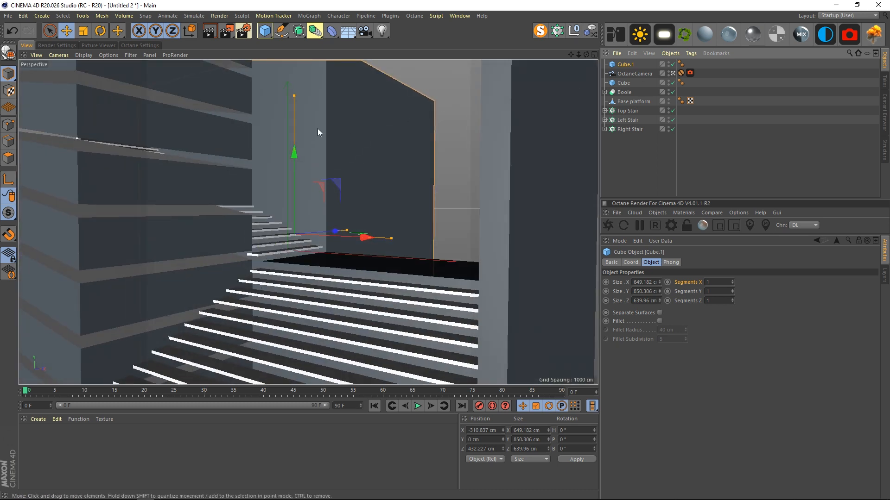
left_click_drag(293, 95, 294, 59)
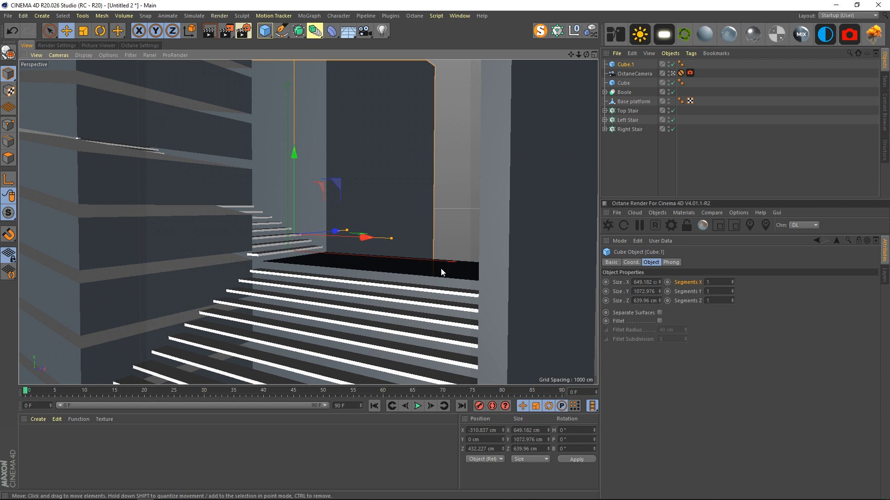
Hide the Right Stair cloner in both the editor and the render.
left_click(401, 267)
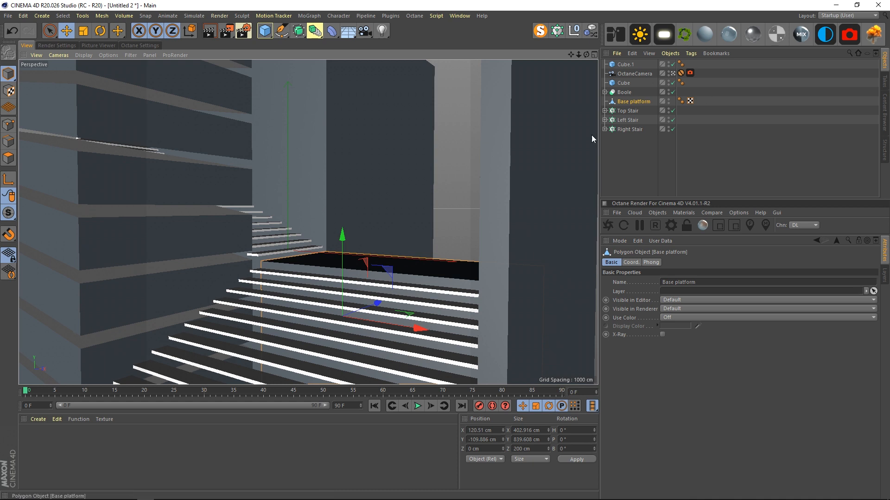
left_click(628, 130)
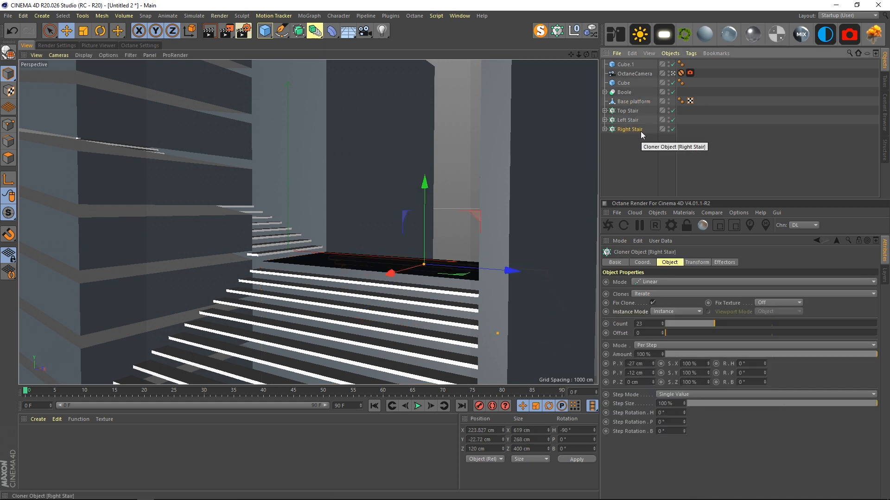
double_click(668, 132, "alt")
left_click(641, 152)
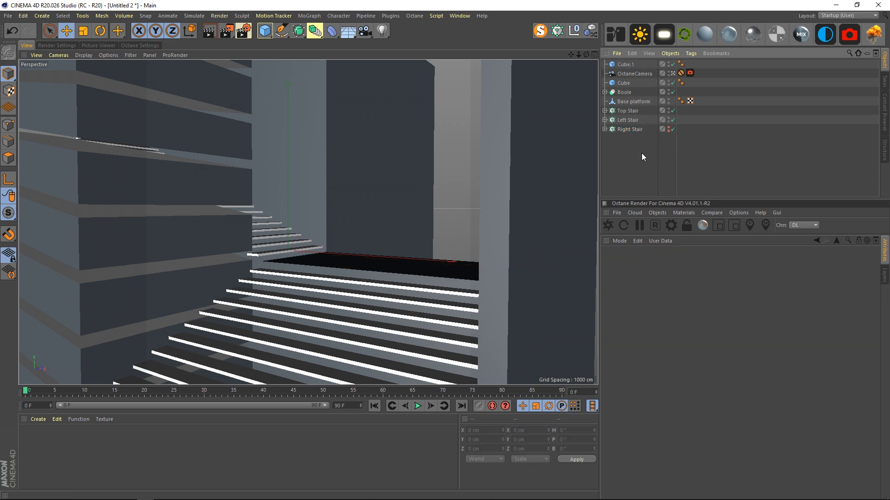
Increase the height of the cube beside Top Stair to about 1206 cm and view it through the OctaneCamera.
left_click(673, 74)
left_click_drag(360, 270, 472, 259, "alt")
left_click(673, 74)
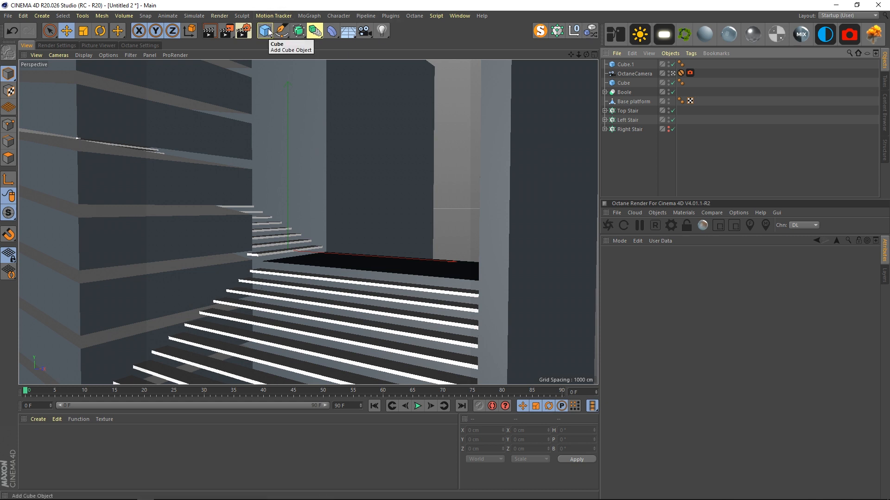
left_click(413, 77)
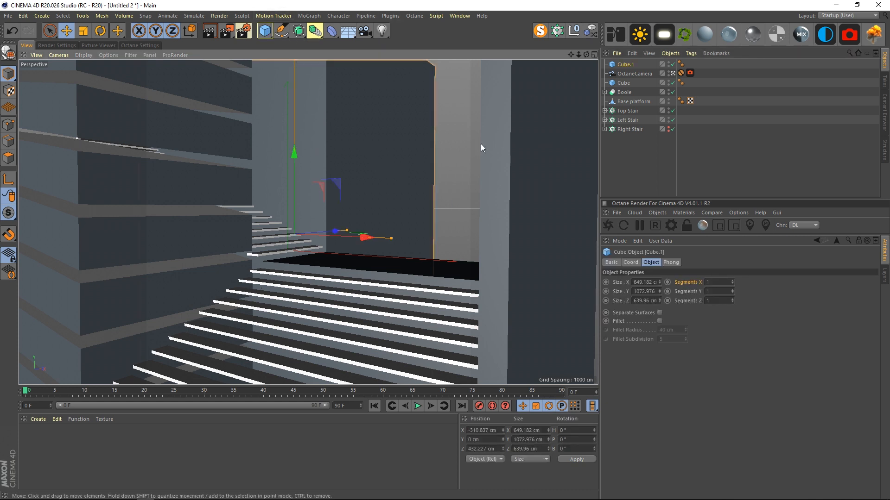
left_click(673, 74)
left_click_drag(185, 212, 185, 202)
left_click(672, 74)
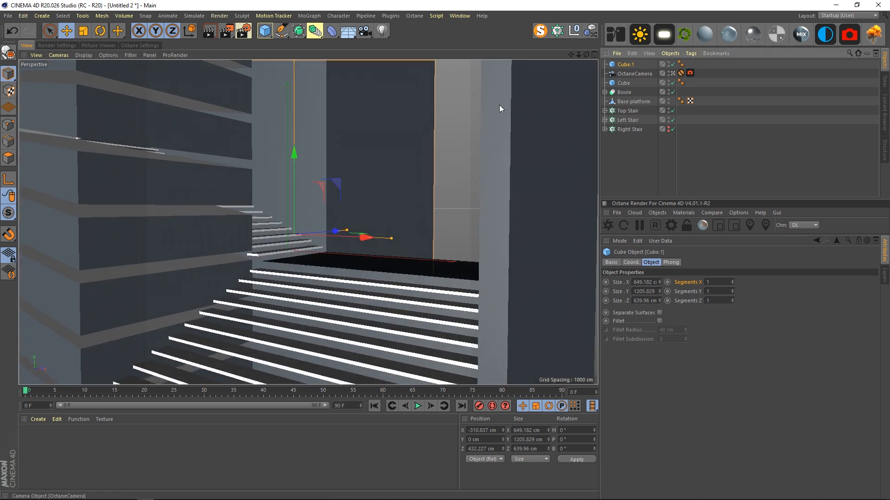
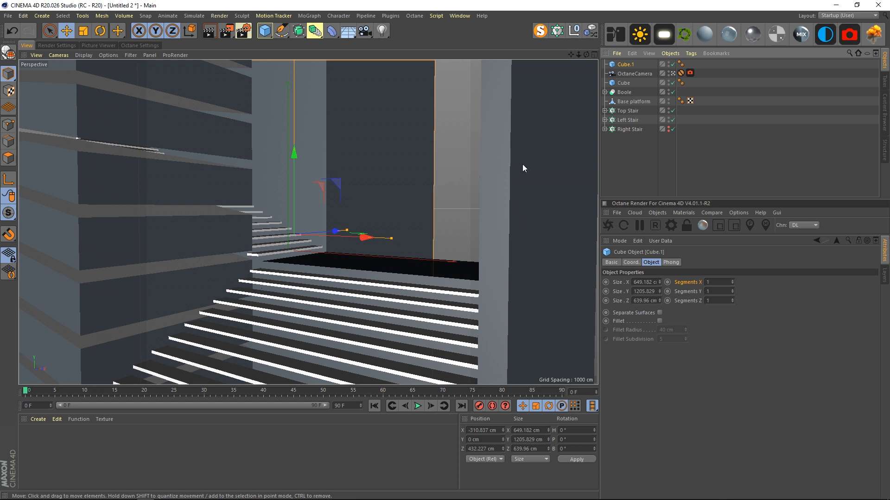
Leave the camera view, add another cube and move it behind the building along Z to about 1570 cm.
left_click(630, 178)
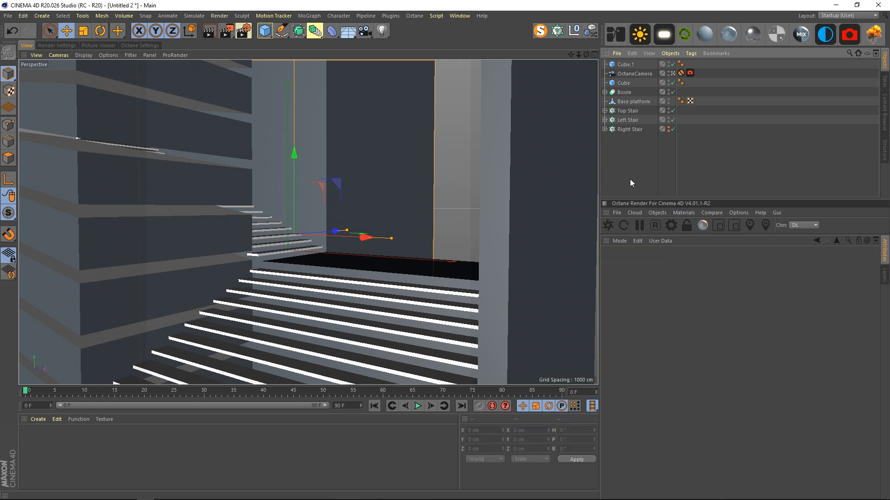
left_click(673, 73)
left_click_drag(296, 282, 333, 283, "alt")
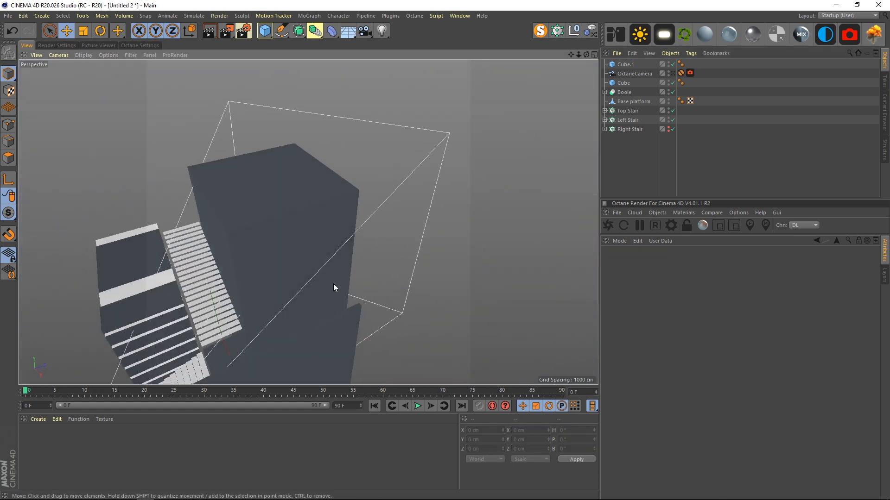
left_click(260, 31)
scroll(240, 244, "down", 4)
left_click_drag(336, 257, 343, 297, "alt")
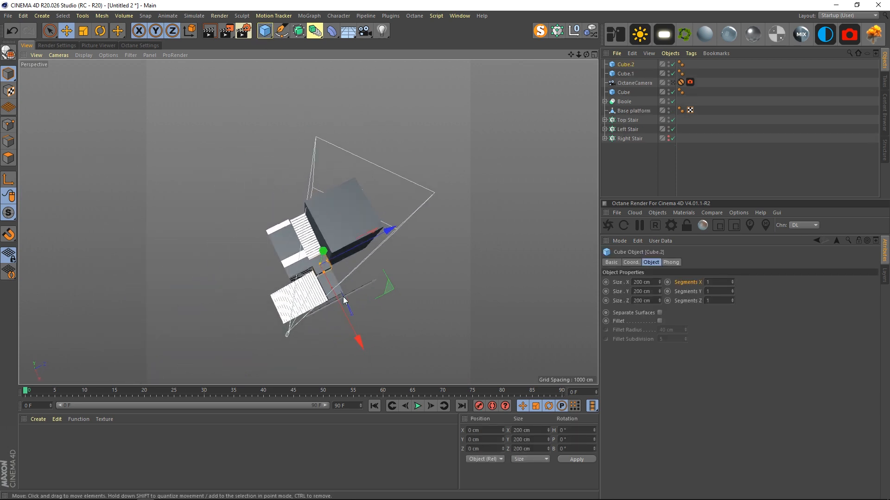
left_click_drag(389, 224, 503, 188)
Stretch the rear cube into a backdrop wall about 1507 cm wide and 1875 cm high.
left_click_drag(455, 212, 482, 189, "alt")
left_click_drag(392, 202, 394, 132)
key("ctrl+z")
key("ctrl+y")
key("ctrl+s")
key("Escape")
key("ctrl+z")
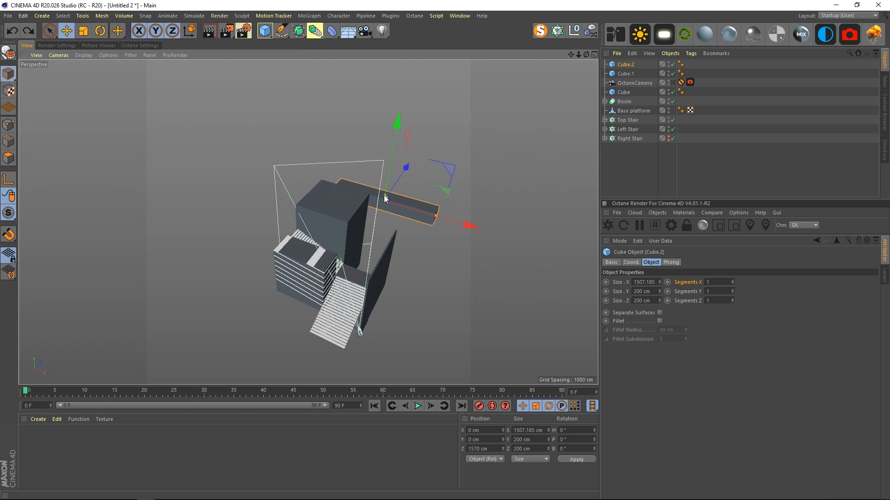
left_click_drag(383, 195, 384, 140)
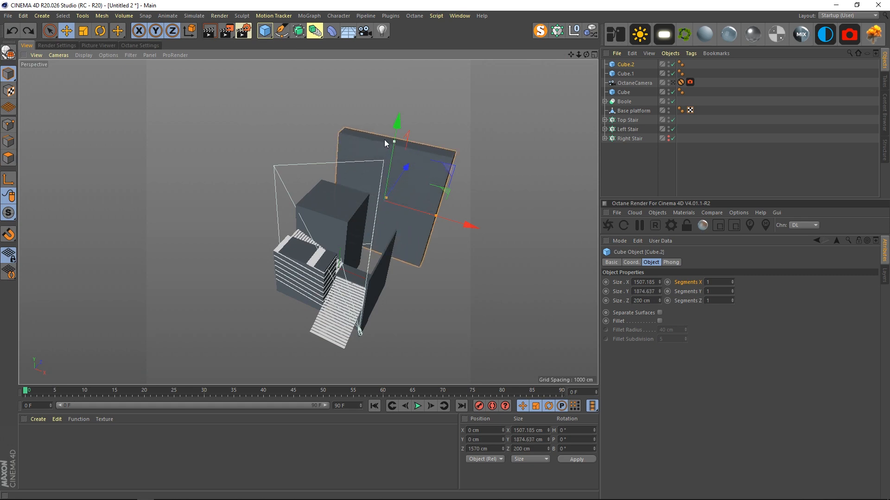
Adjust the backdrop wall's height to about 1887 cm and check how it fills the gap through the OctaneCamera.
left_click(671, 83)
left_click(670, 83)
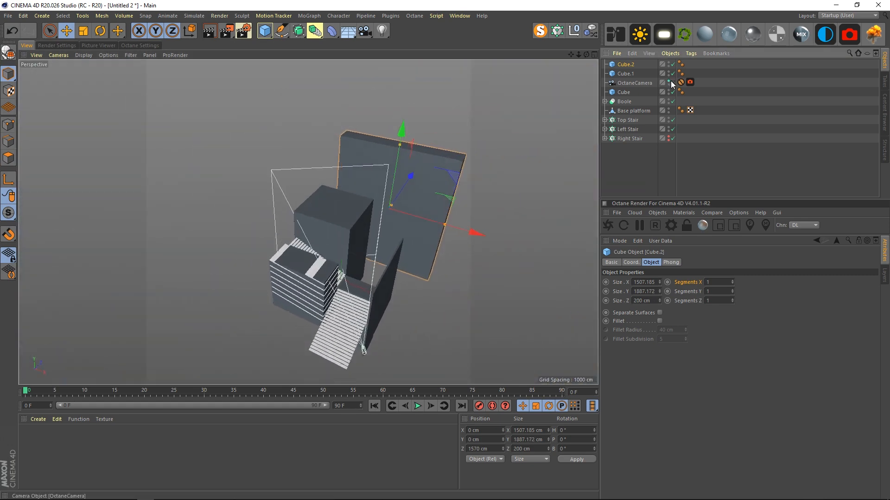
left_click(671, 84)
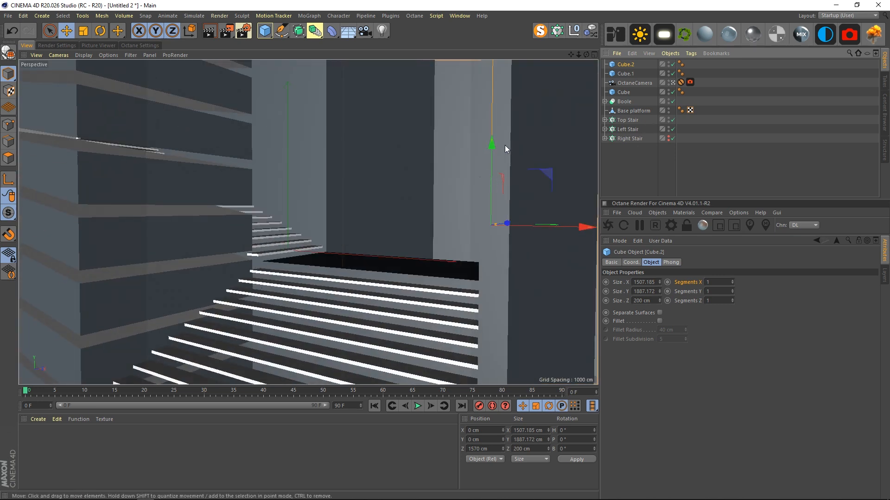
left_click_drag(495, 146, 498, 129)
left_click(644, 170)
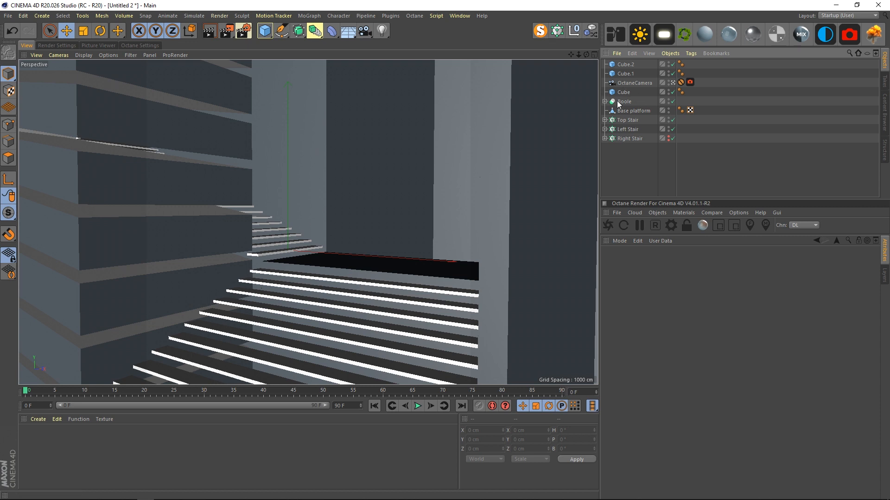
Rename the tall cube beside Top Stair as Right Wall and the rear backdrop cube as Back Wall.
left_click(356, 100)
double_click(627, 73)
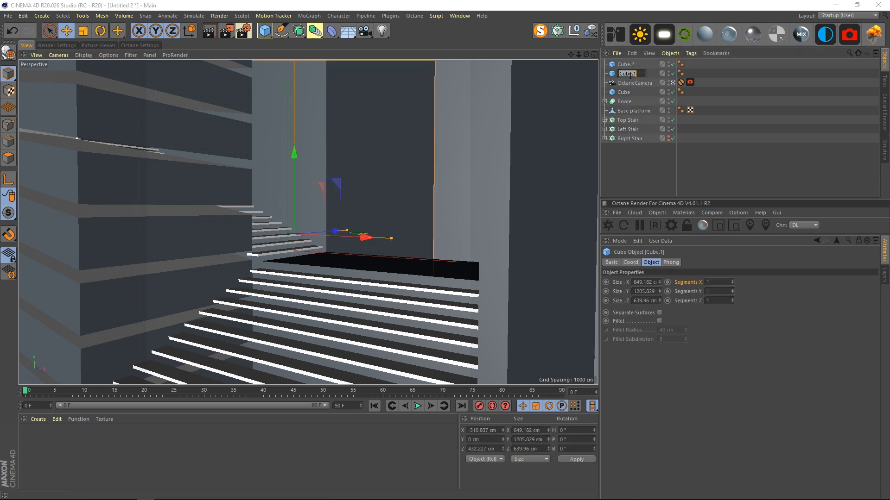
type("Right Wall")
key("Return")
double_click(625, 64)
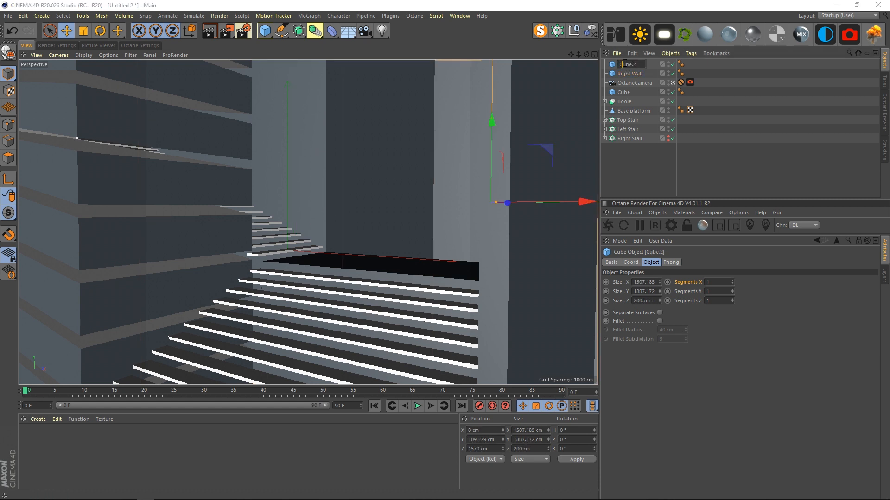
type("Back Wall")
key("Return")
Rename the thin 15 cm Cube on the stairs' outer side as Neg_fill and deselect it.
left_click(625, 93)
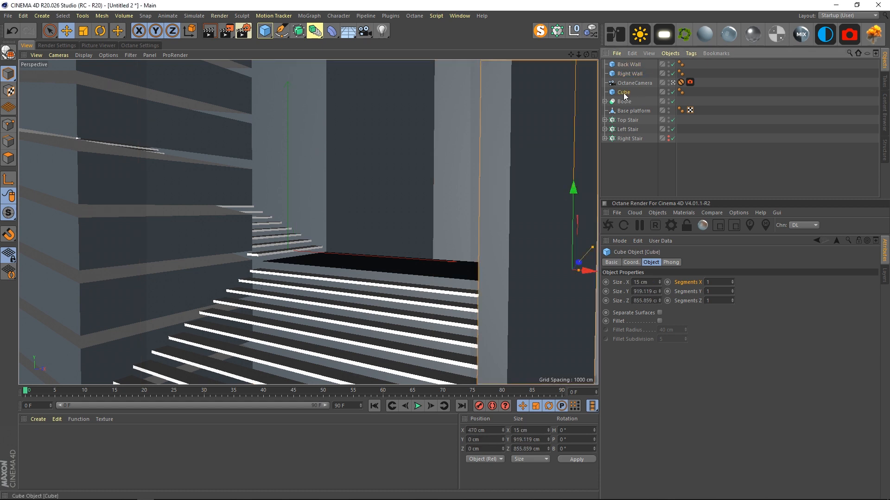
double_click(625, 93)
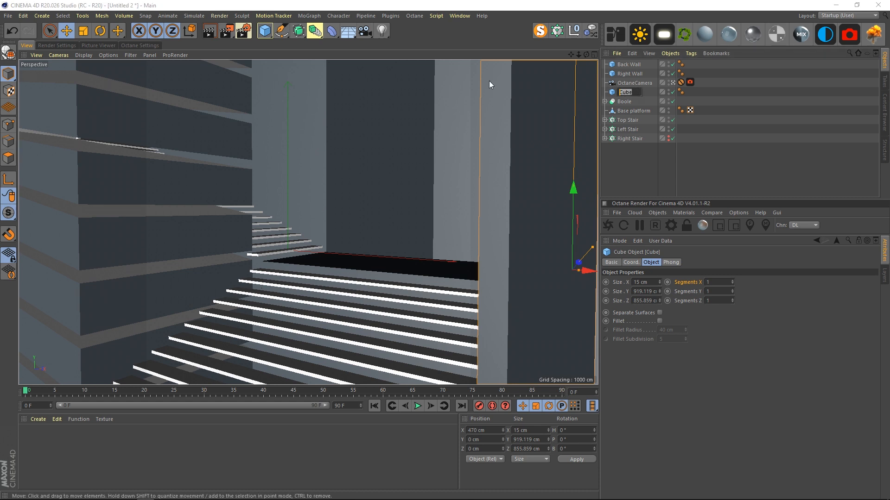
type("Neg_fill")
key("Return")
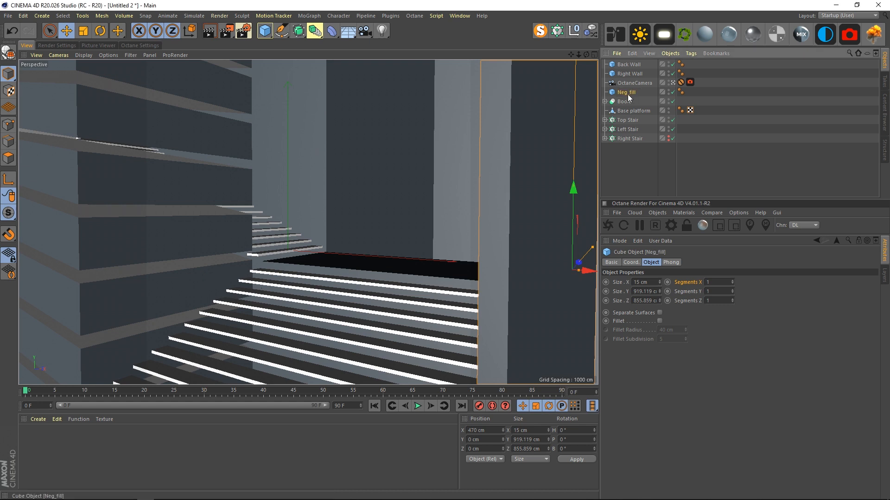
left_click(607, 156)
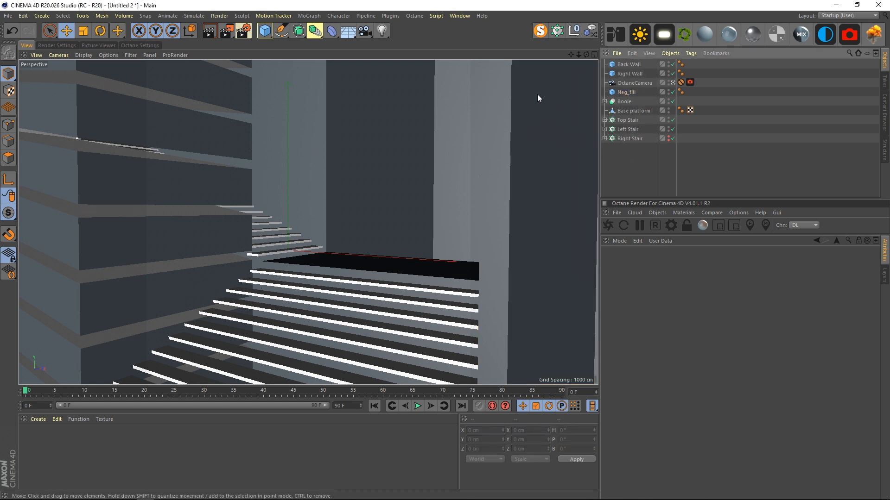
left_click(521, 95)
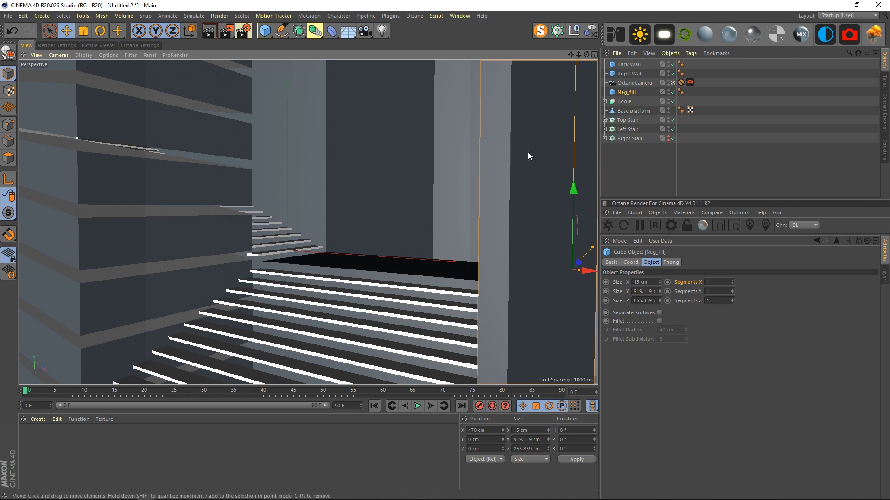
left_click(621, 173)
Switch the perspective view's display mode to Gouraud Shading (Lines).
right_click(460, 169)
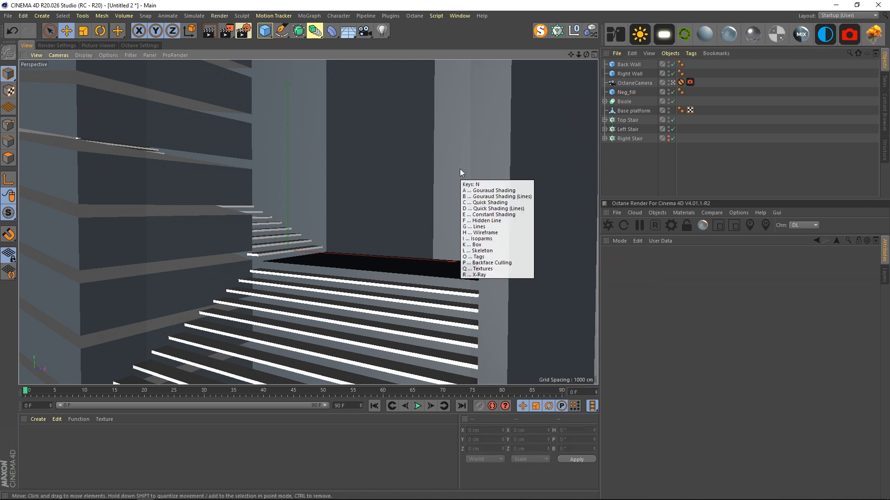
key("Escape")
key("n")
key("b")
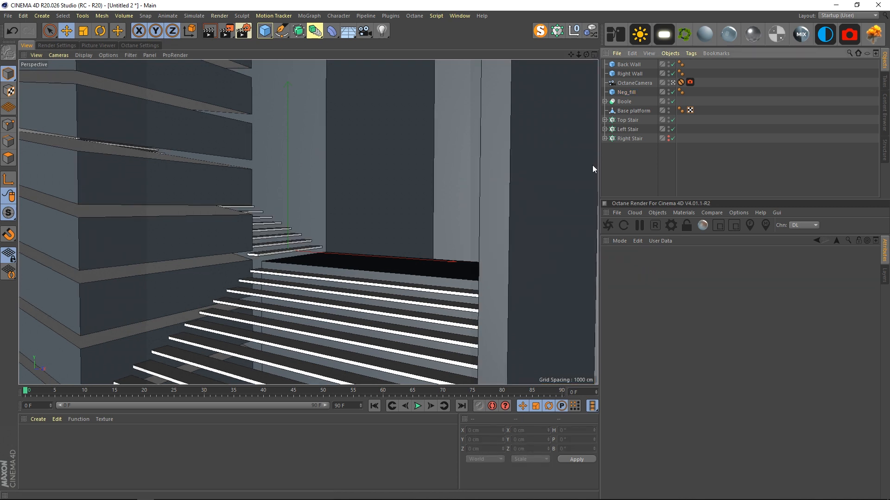
Leave the OctaneCamera view to inspect Neg_fill and the surrounding walls from outside, and return to the camera view.
left_click(539, 124)
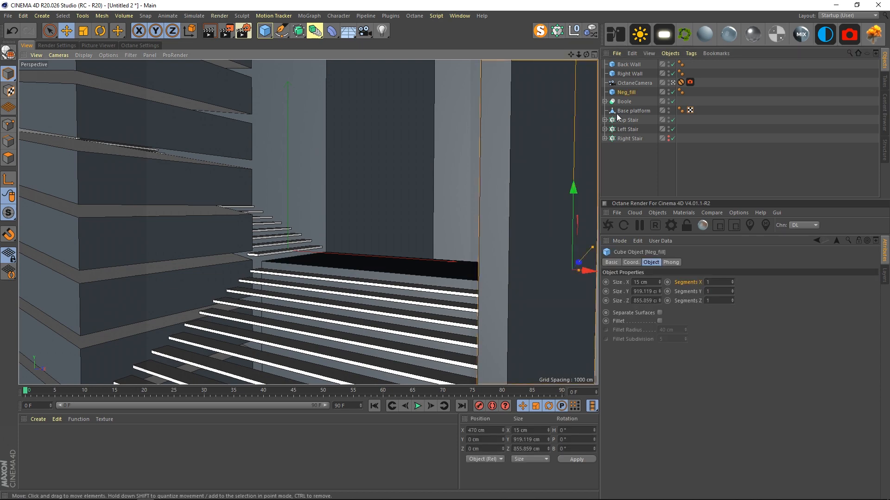
left_click(673, 83)
scroll(403, 289, "up", 4)
left_click_drag(402, 290, 338, 251, "alt")
middle_click_drag(338, 251, 381, 301, "alt")
left_click_drag(381, 301, 349, 234, "alt")
left_click(636, 157)
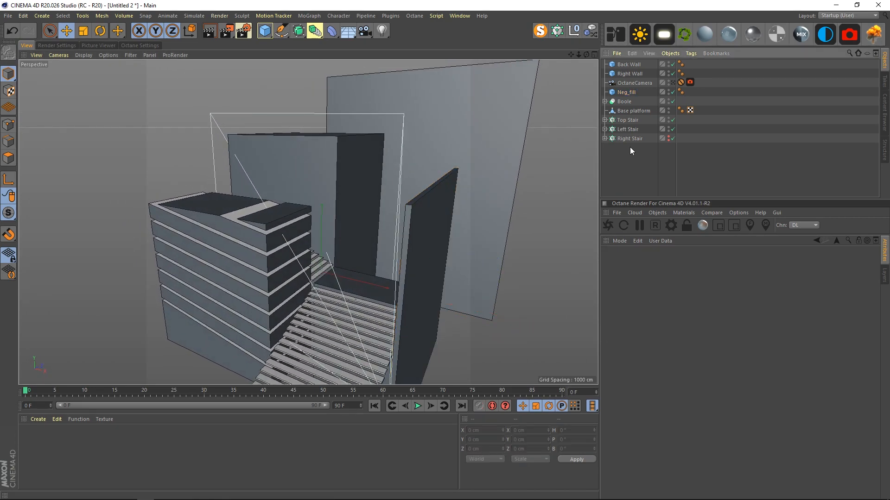
left_click(644, 83)
left_click(671, 83)
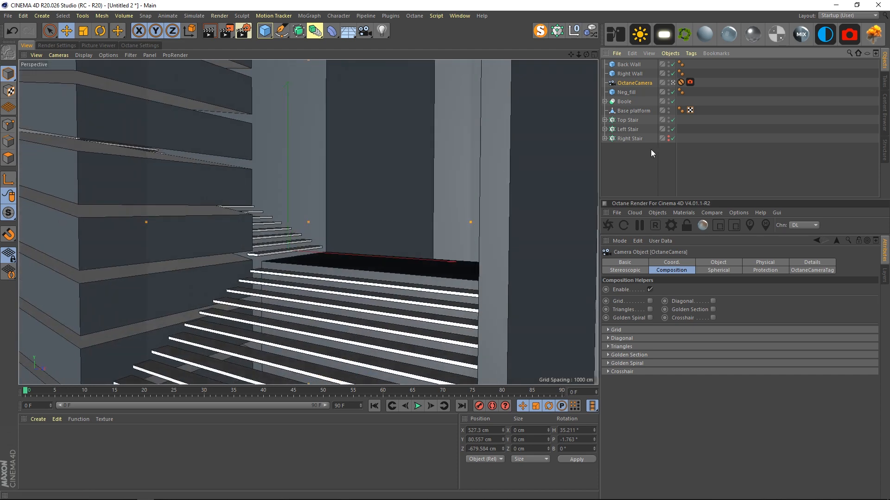
left_click(646, 150)
Start a live render of the scene in an enlarged Octane Live Viewer window.
left_click(423, 16)
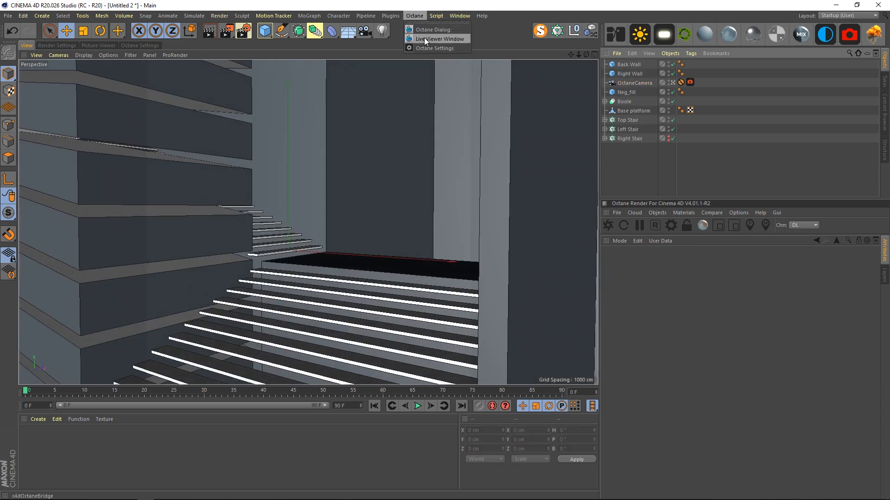
left_click(424, 38)
left_click_drag(294, 156, 115, 27)
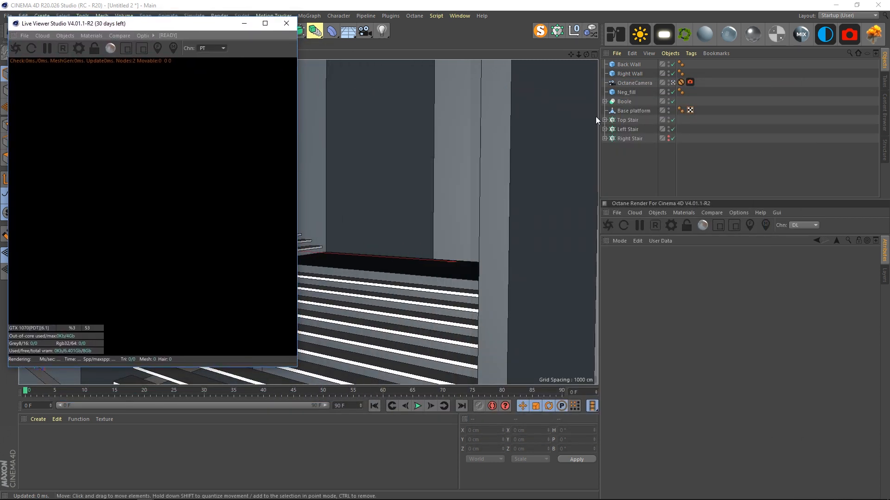
left_click(632, 154)
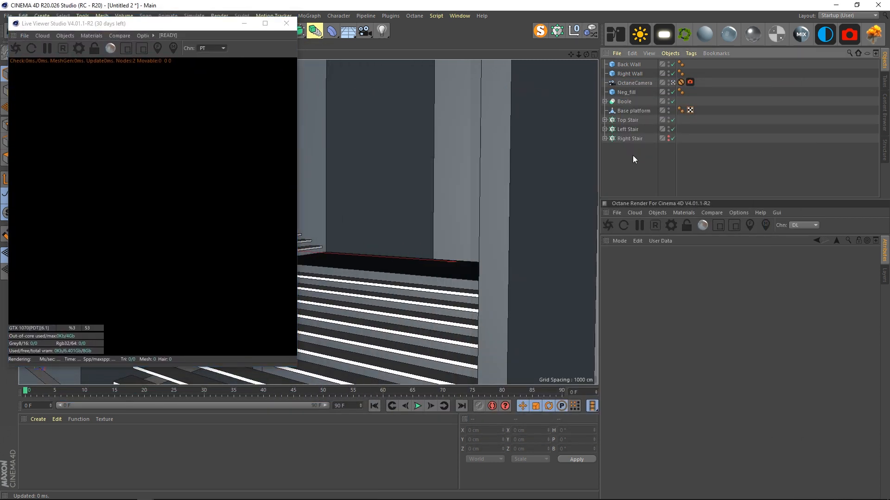
left_click(16, 48)
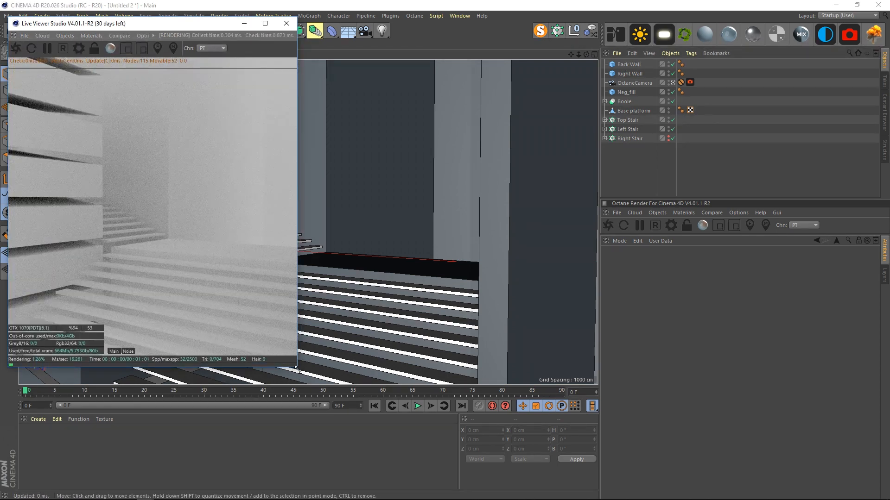
left_click_drag(295, 368, 405, 447)
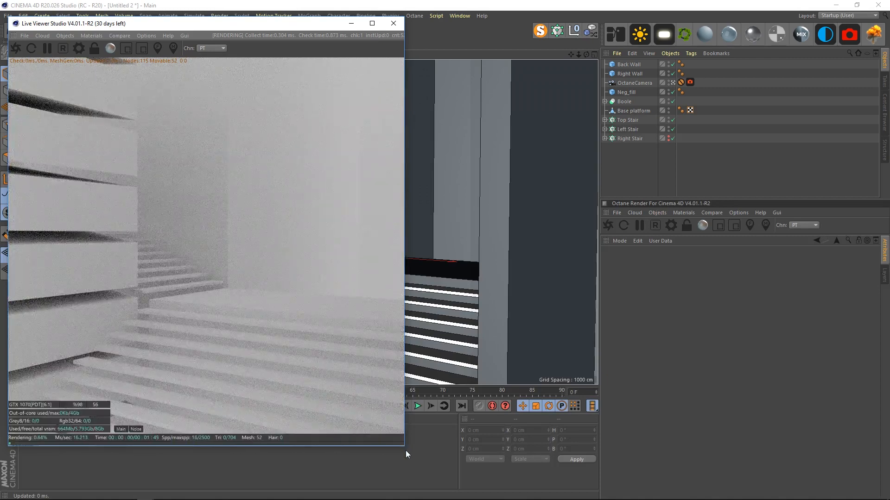
left_click_drag(405, 443, 388, 444)
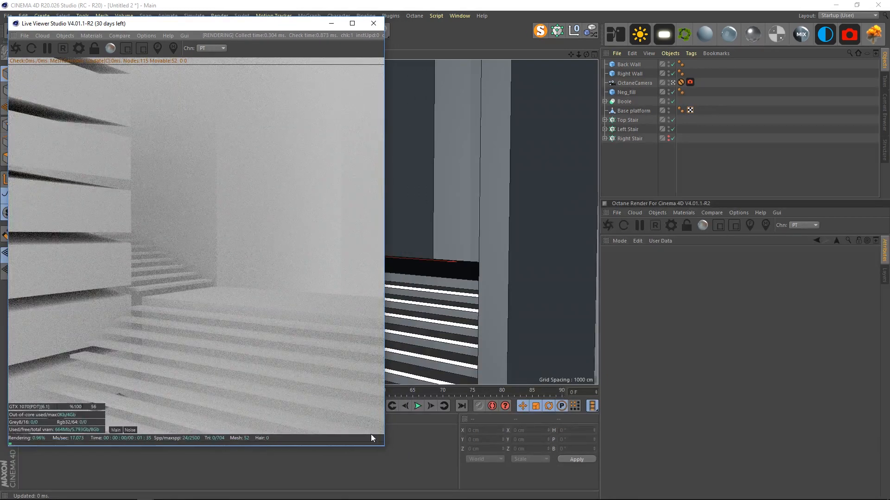
left_click(635, 171)
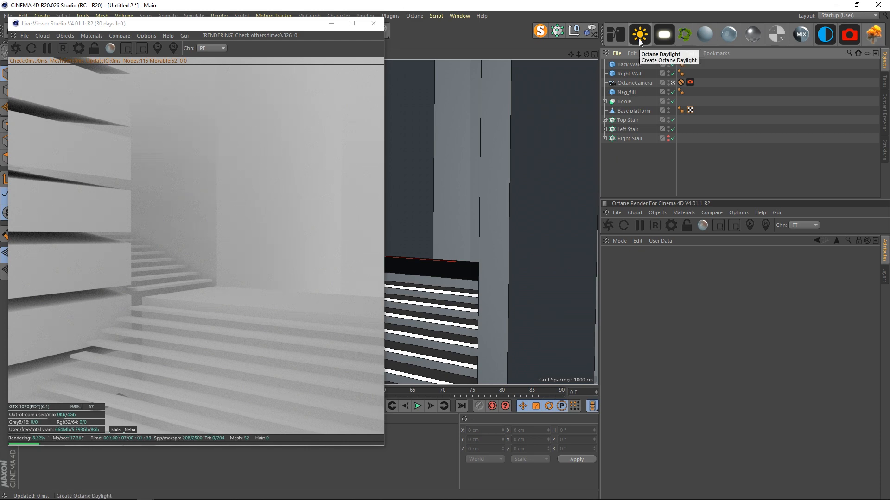
Add an Octane HDRI environment sky and open its image texture settings, dismissing the file chooser without picking a file.
left_click(820, 37)
left_click(649, 168)
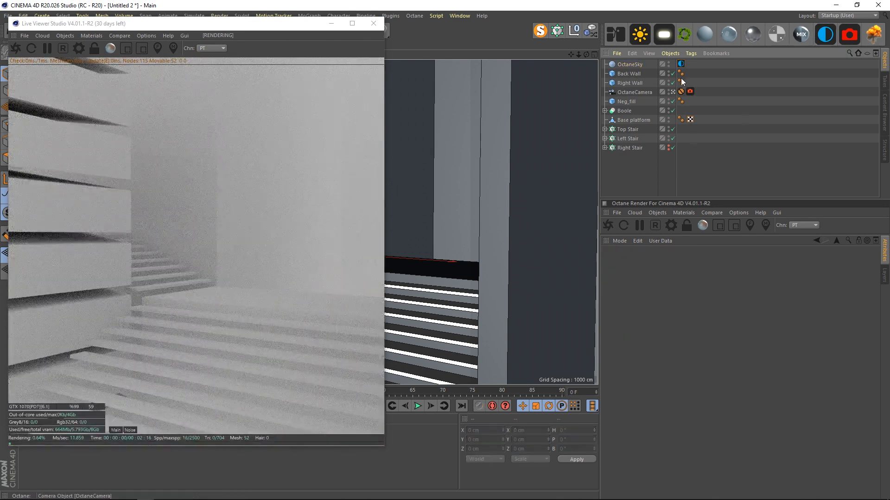
left_click(680, 64)
left_click(651, 301)
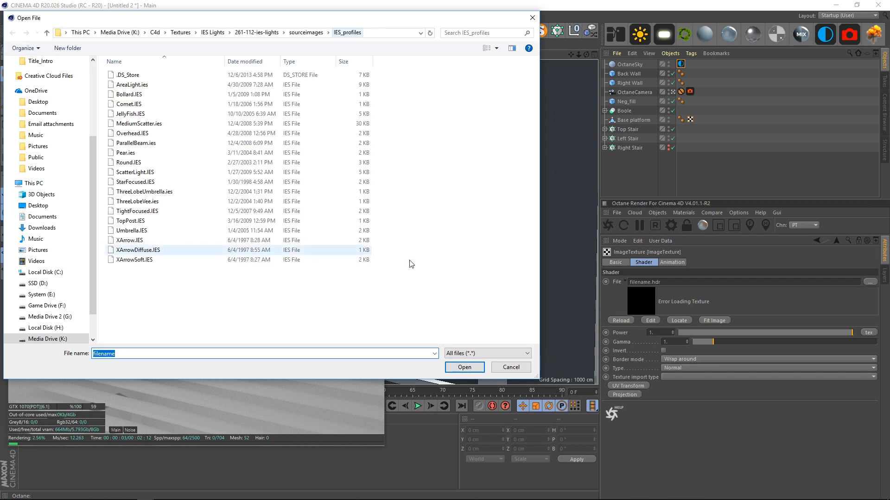
left_click(514, 367)
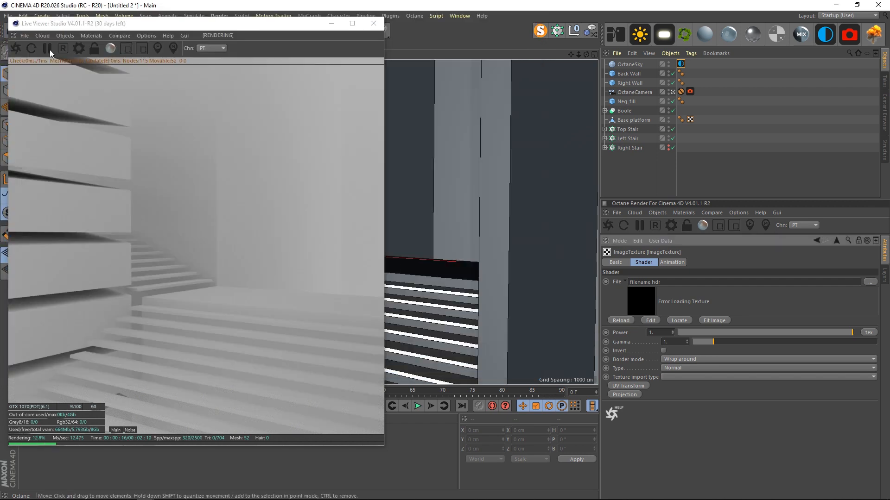
Stop and reset the live render and close the Live Viewer.
left_click(63, 49)
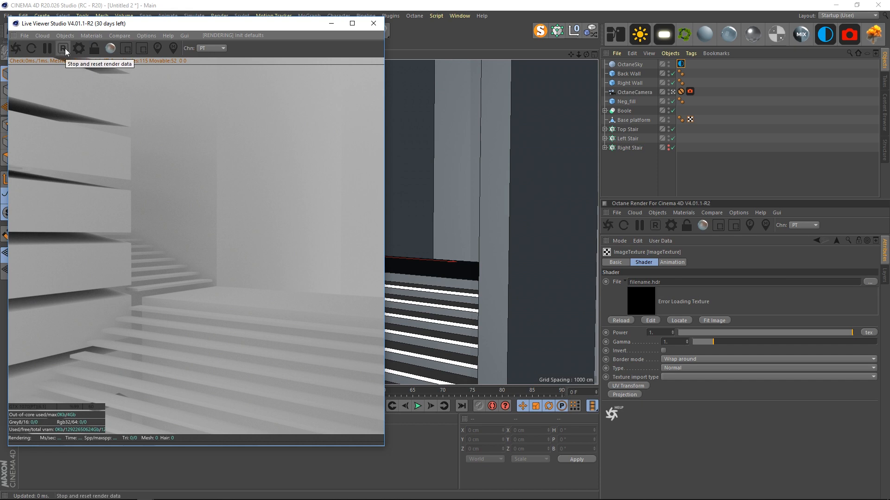
left_click(376, 26)
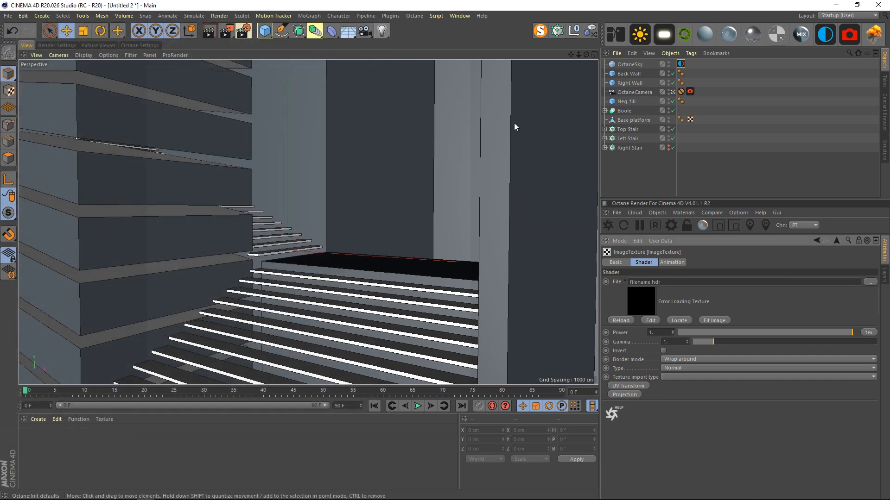
Start saving the project and create and open a new folder named Tutorial inside the Stairs project folder.
key("ctrl+s")
left_click(179, 32)
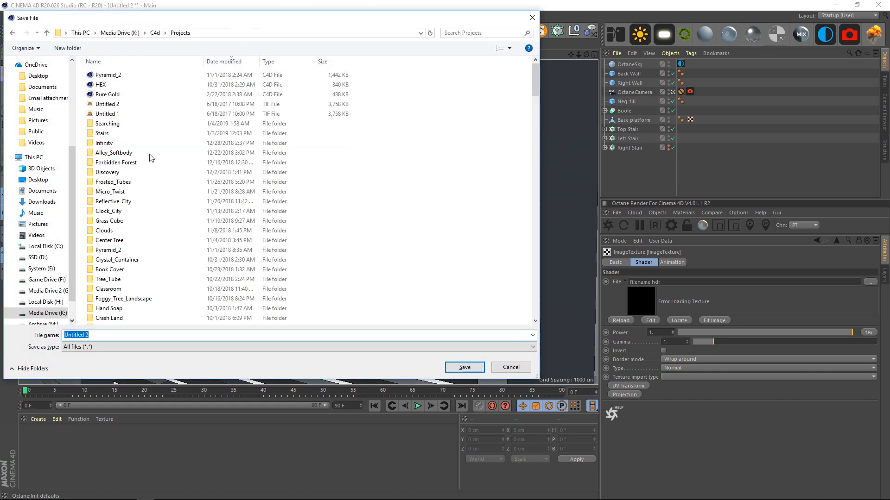
double_click(124, 124)
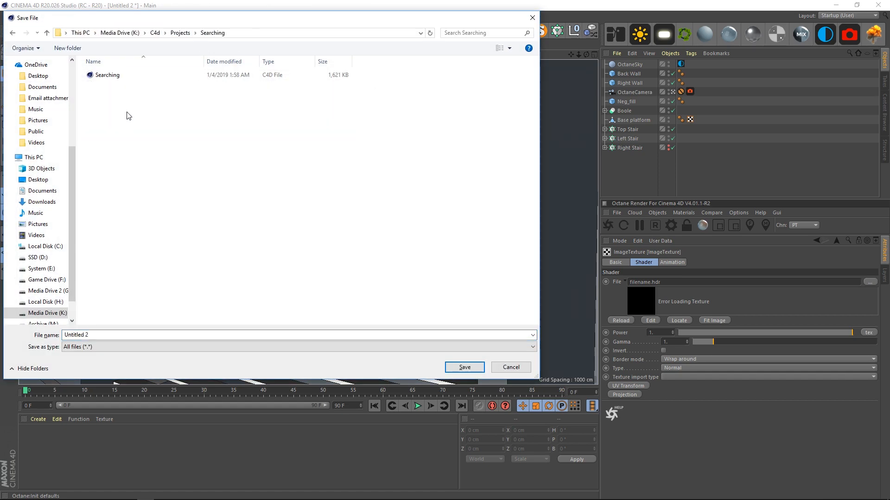
left_click(180, 32)
double_click(130, 131)
left_click(130, 129)
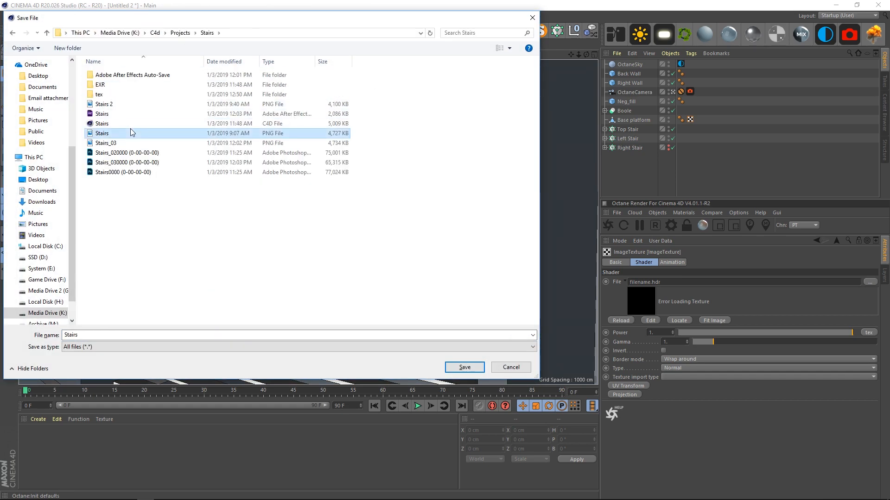
left_click(140, 217)
key("ctrl+shift+n")
type("Tutorial")
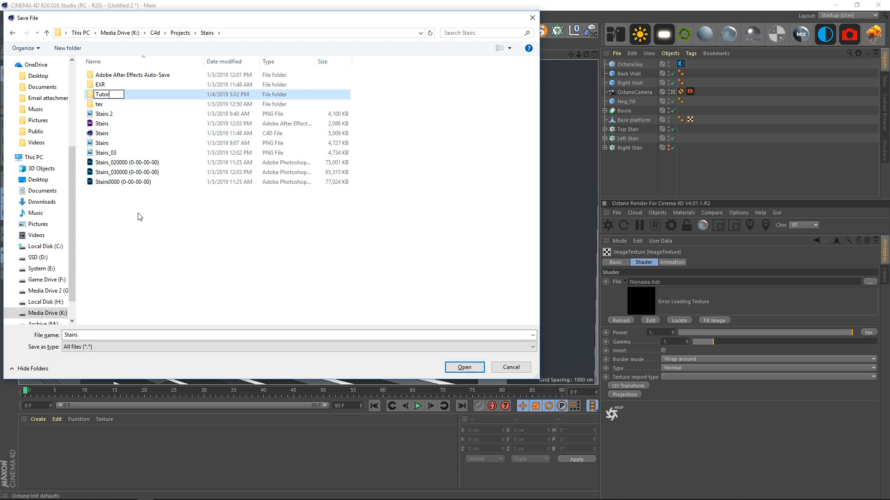
key("Return")
double_click(106, 105)
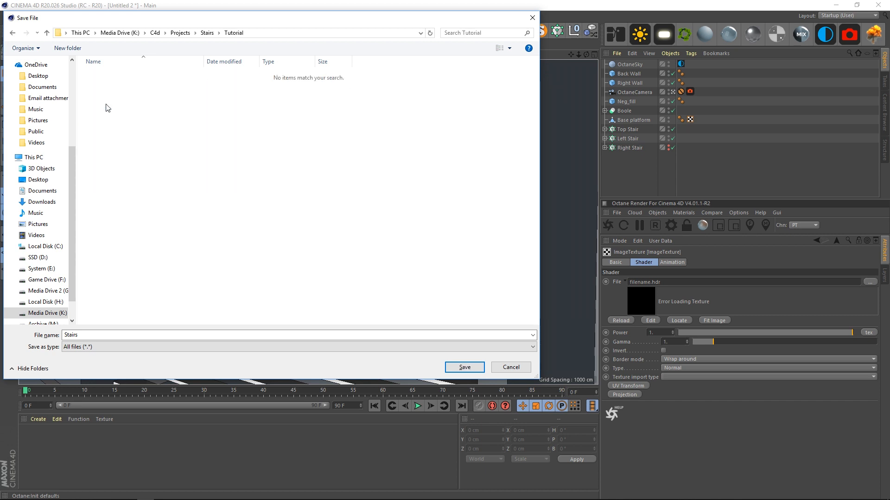
Save the project in the Tutorial folder as Stairs_tut.
double_click(300, 336)
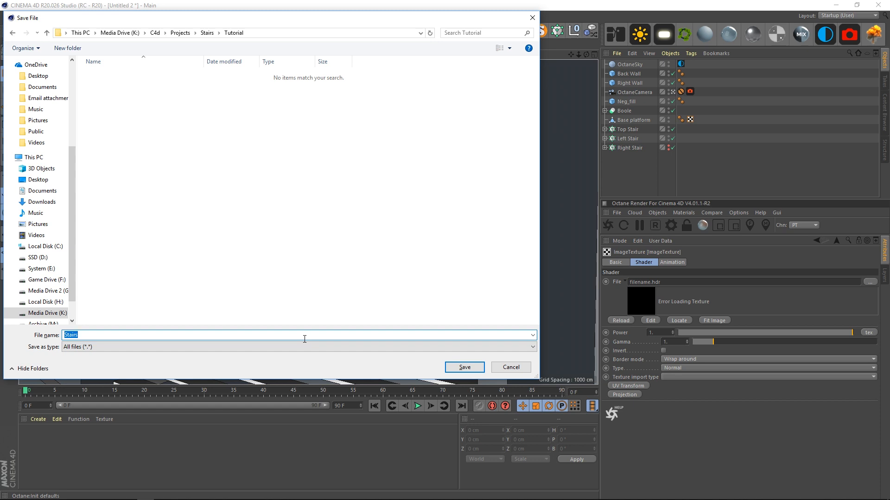
left_click(305, 339)
type("_tut")
key("Return")
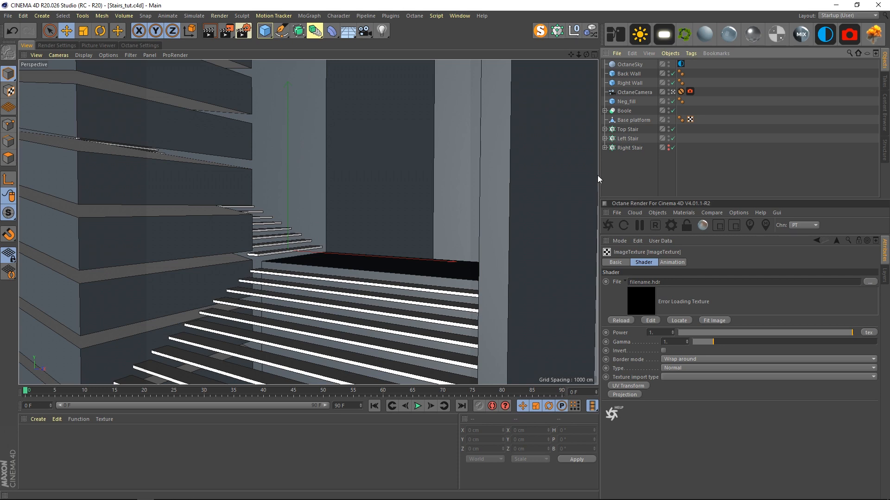
Start choosing an image file for the OctaneSky's HDRI texture and go to the HDRIs folder inside Textures.
left_click(680, 64)
left_click(677, 297)
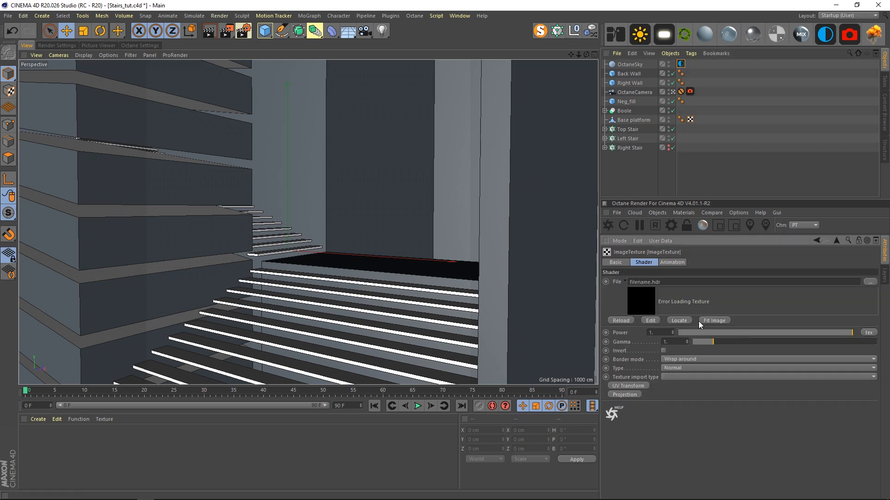
left_click(869, 283)
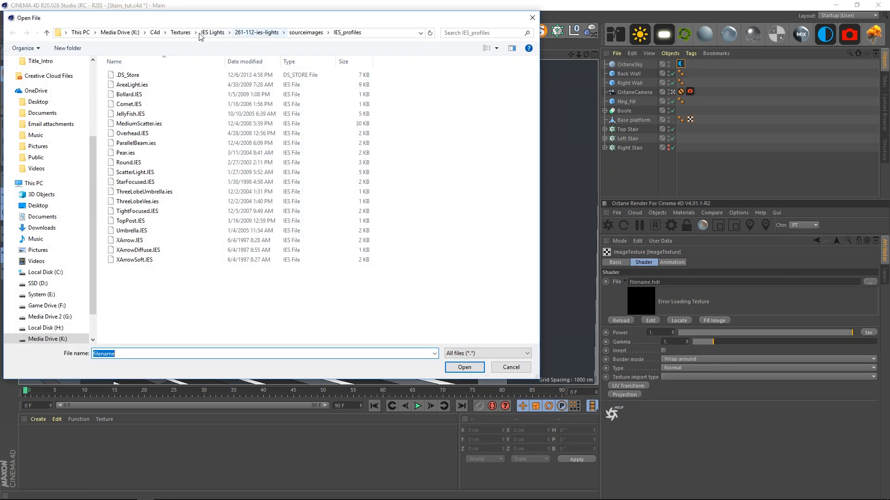
left_click(180, 33)
double_click(183, 139)
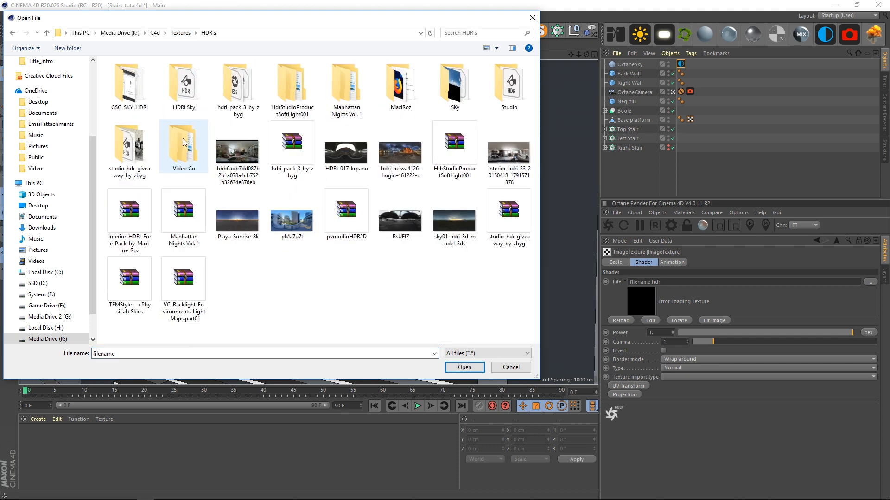
Browse the sky previews in the Thumbnails folder of GSG_SKY_HDRI's 10_Ultimate Skies 12k collection.
double_click(127, 86)
double_click(137, 75)
left_click(146, 88)
double_click(145, 86)
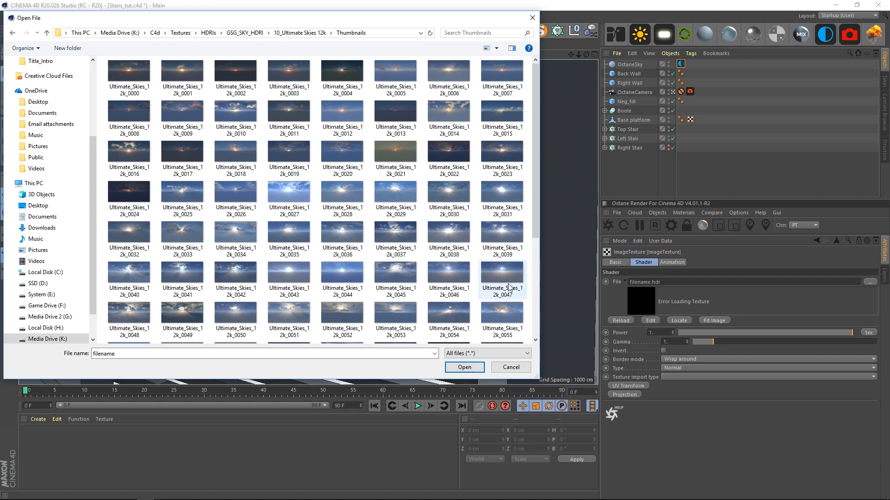
scroll(520, 291, "down", 3)
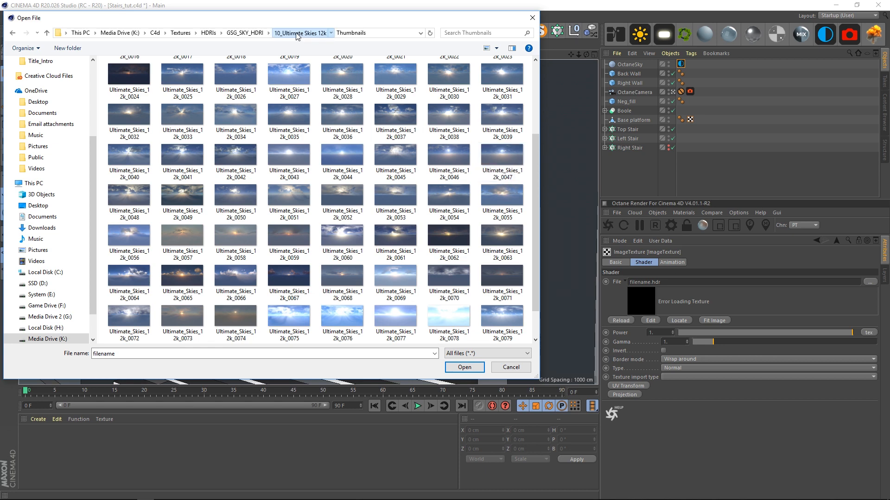
Load Ultimate_Skies_12k_0047_sm from the collection's HDRIs folder as the sky texture, without copying it to the project location.
left_click(315, 34)
double_click(138, 78)
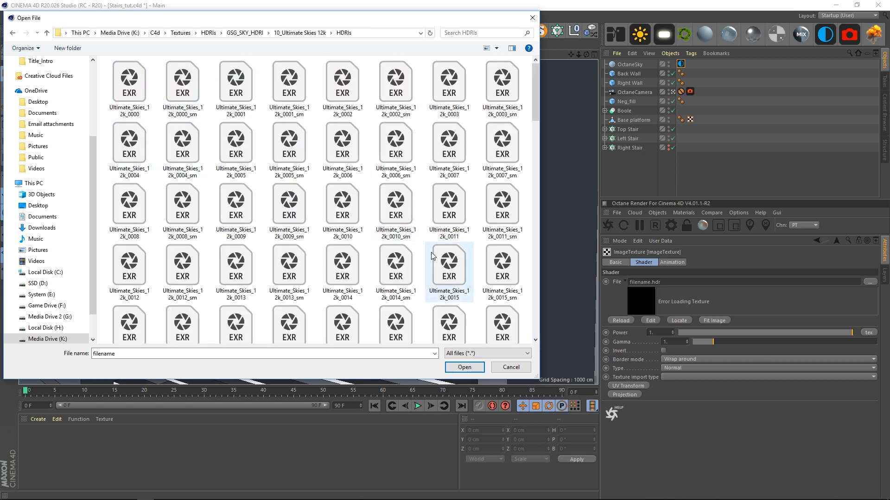
scroll(435, 278, "down", 1)
scroll(494, 293, "down", 3)
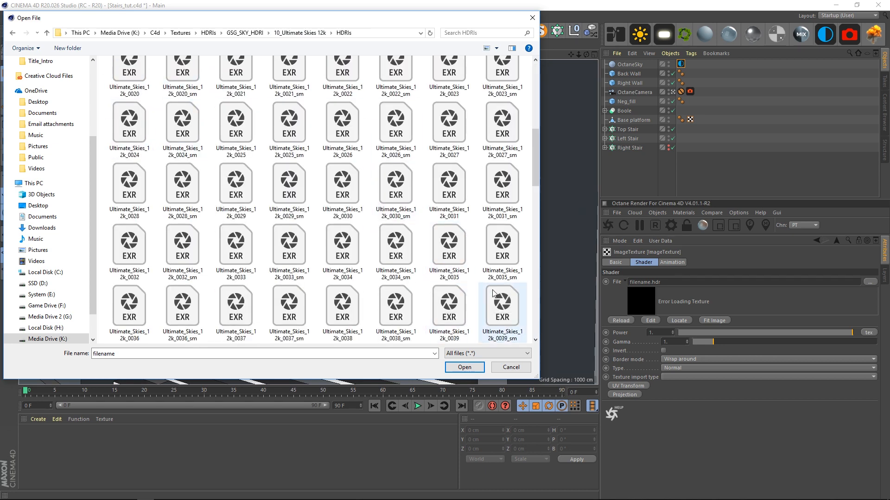
scroll(494, 293, "down", 3)
left_click(501, 255)
left_click(461, 368)
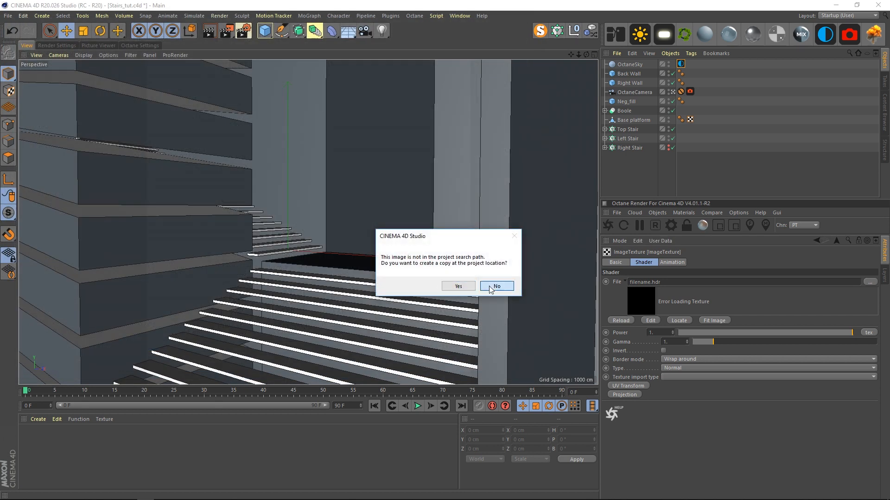
left_click(494, 285)
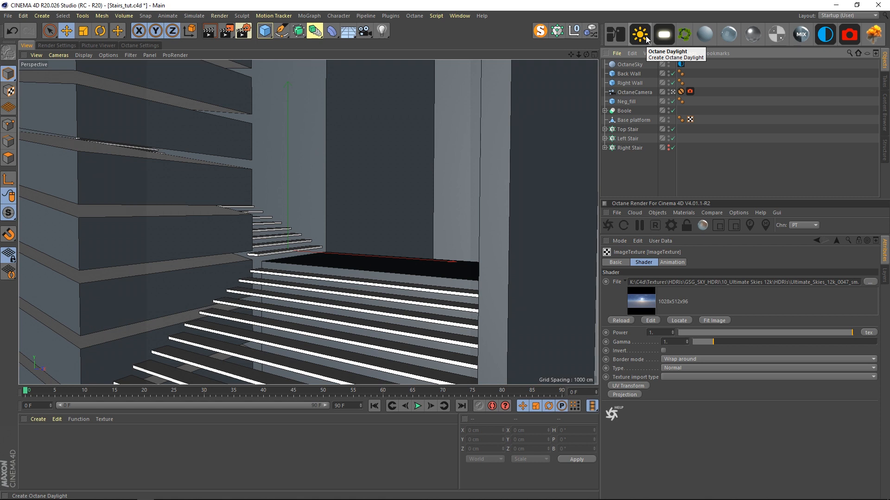
Open the Octane Live Viewer with the scene rendering and move its window away from the object list.
left_click(681, 64)
left_click(651, 162)
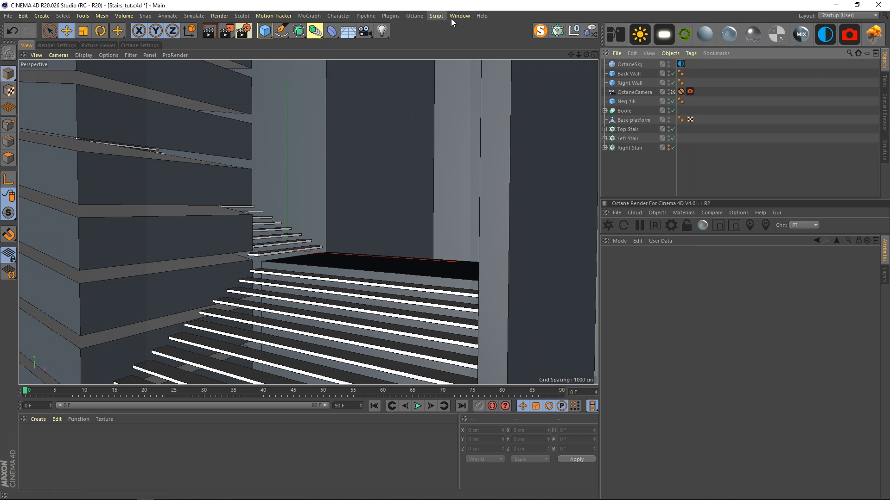
left_click(419, 15)
left_click(429, 40)
left_click_drag(286, 80, 153, 27)
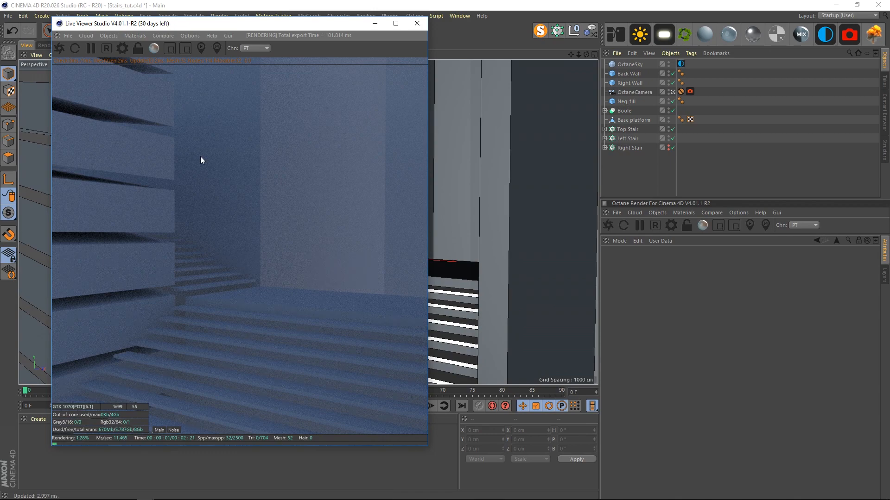
Leave the OctaneCamera view for an outside view of the set and add an Octane Daylight.
left_click(669, 93)
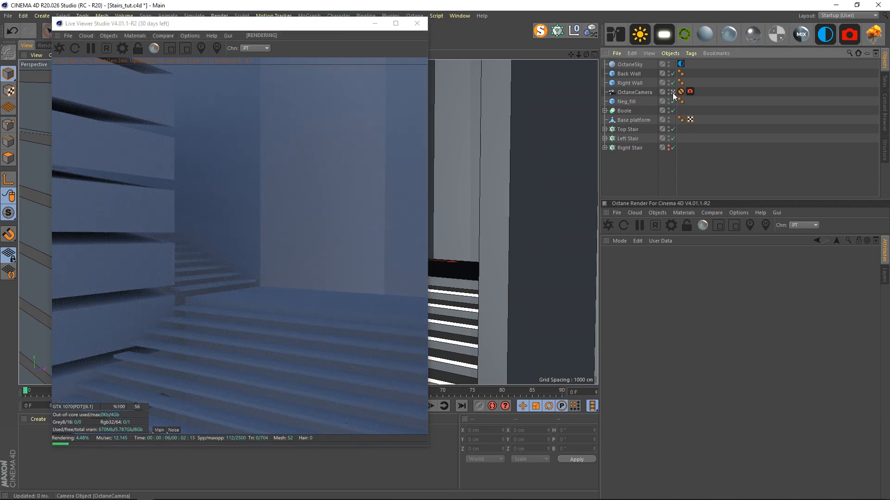
left_click(673, 93)
left_click_drag(462, 213, 524, 205, "alt")
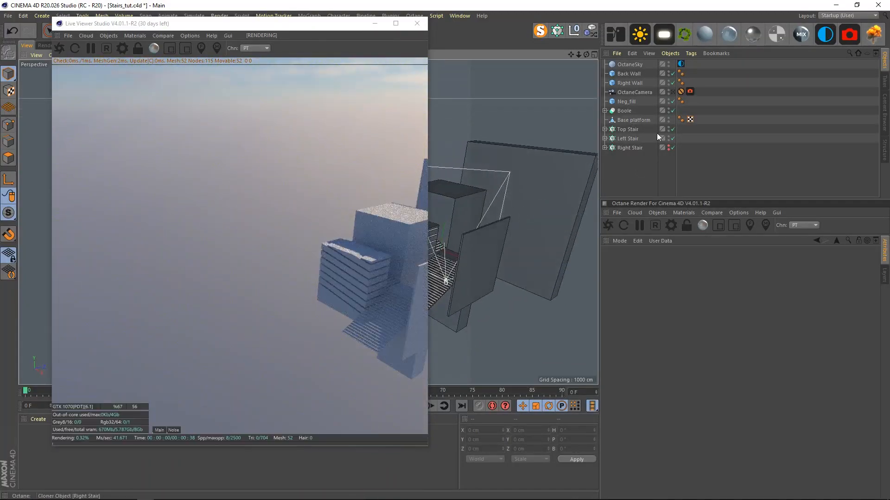
left_click(639, 34)
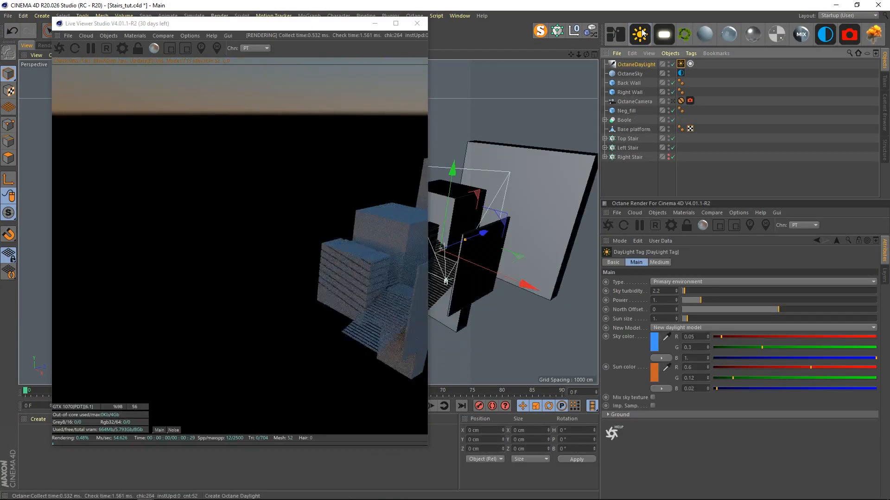
left_click(644, 64)
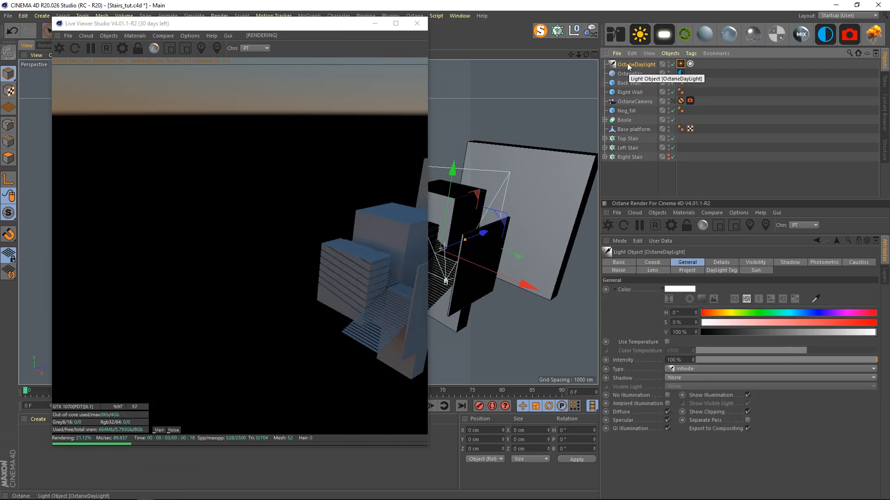
Enable Mix sky texture on the OctaneDayLight's tag to combine the sun with the HDRI sky.
left_click_drag(497, 235, 338, 111, "alt")
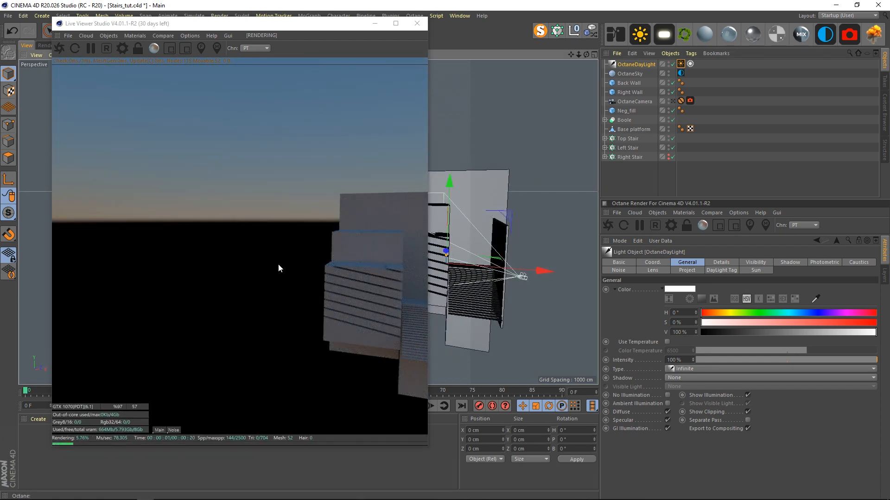
left_click(288, 249)
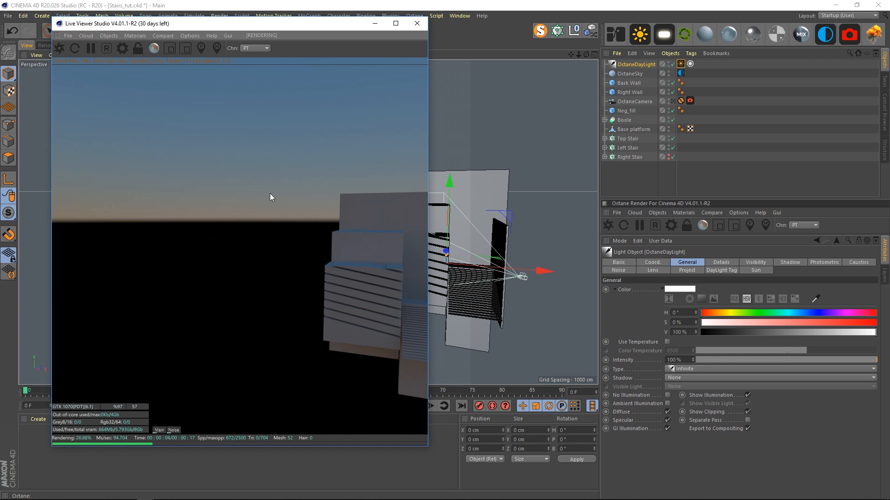
left_click(475, 224)
left_click_drag(475, 224, 481, 250, "alt")
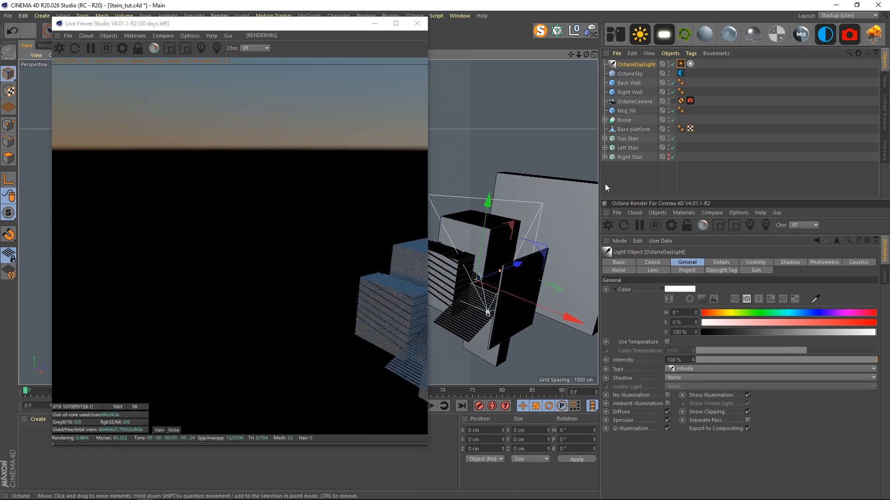
left_click(682, 65)
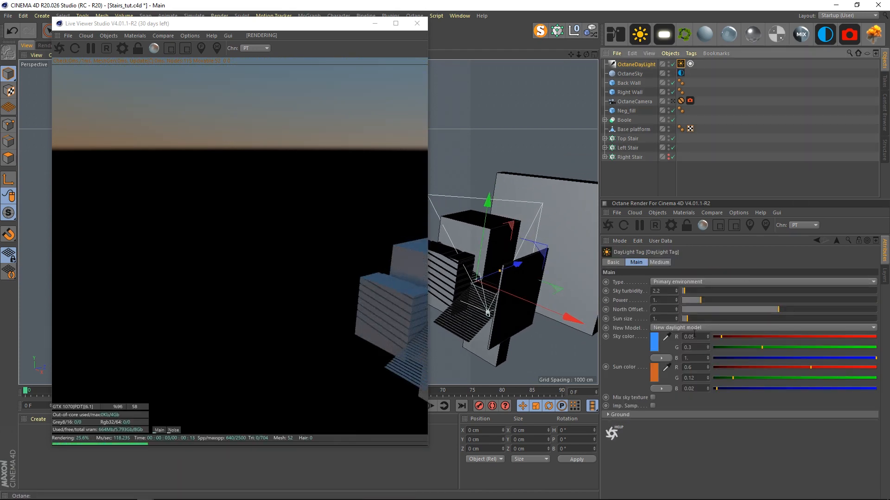
left_click(653, 398)
left_click_drag(547, 282, 584, 243, "alt")
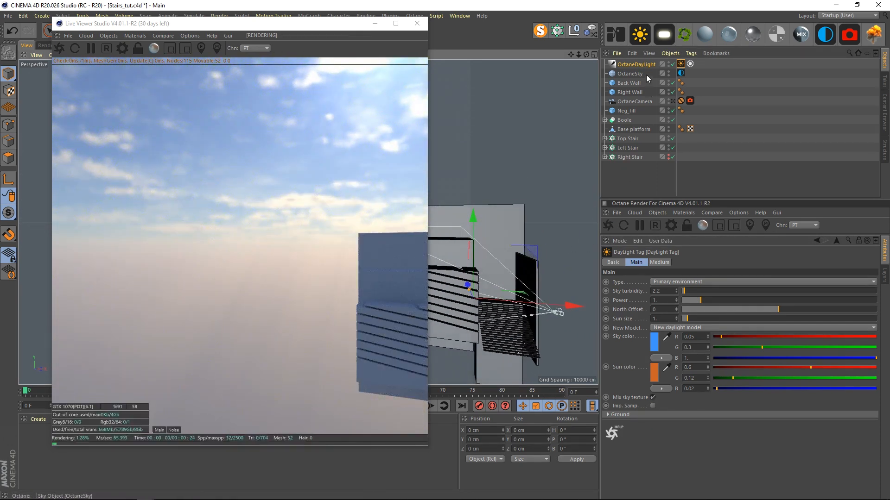
Rotate the OctaneDayLight to heading -180° and pitch about -33.4° to line its sun up with the sun in the HDRI.
key("r")
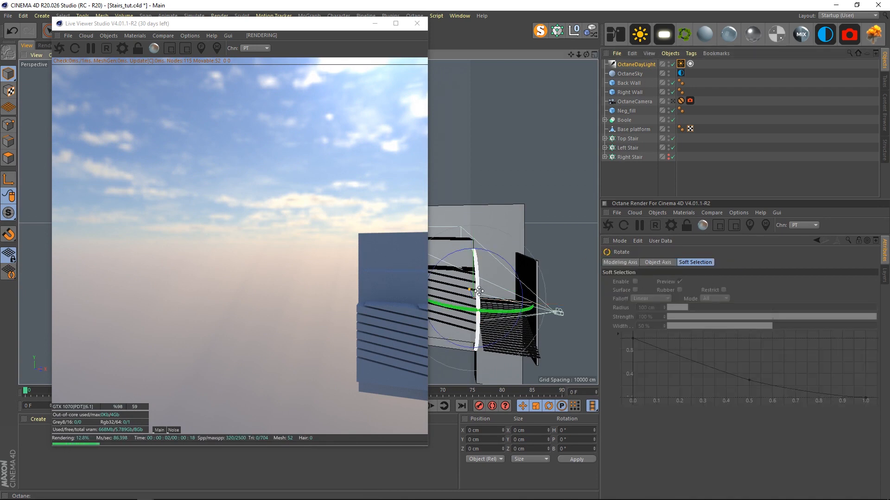
left_click_drag(510, 311, 283, 224)
mouse_move(466, 272)
left_mouse_down()
mouse_move(473, 285)
mouse_move(476, 270)
left_mouse_up()
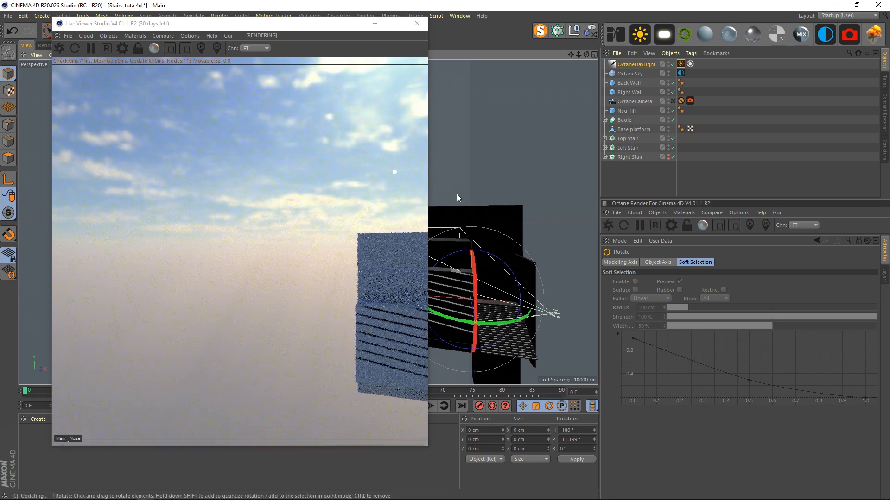
middle_click_drag(469, 200, 460, 216, "alt")
left_click_drag(460, 217, 475, 199, "alt")
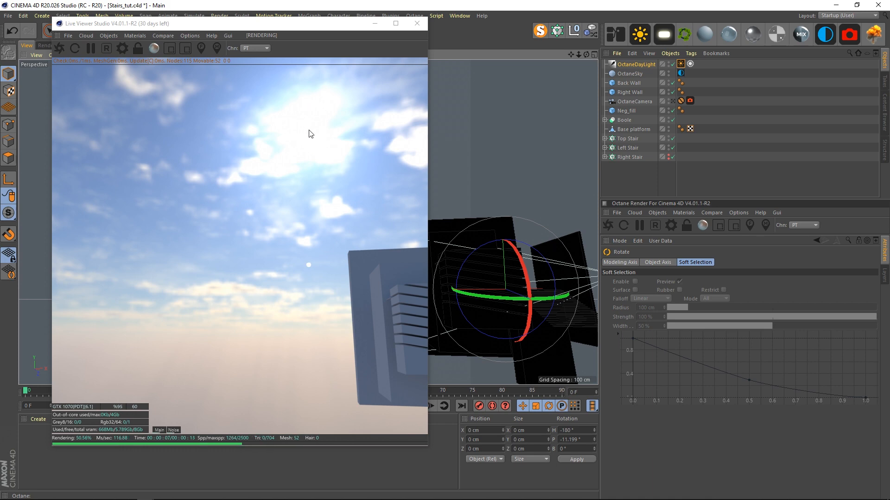
left_click_drag(521, 262, 522, 280)
Reduce the daylight's sun size to 0.1.
left_click(680, 64)
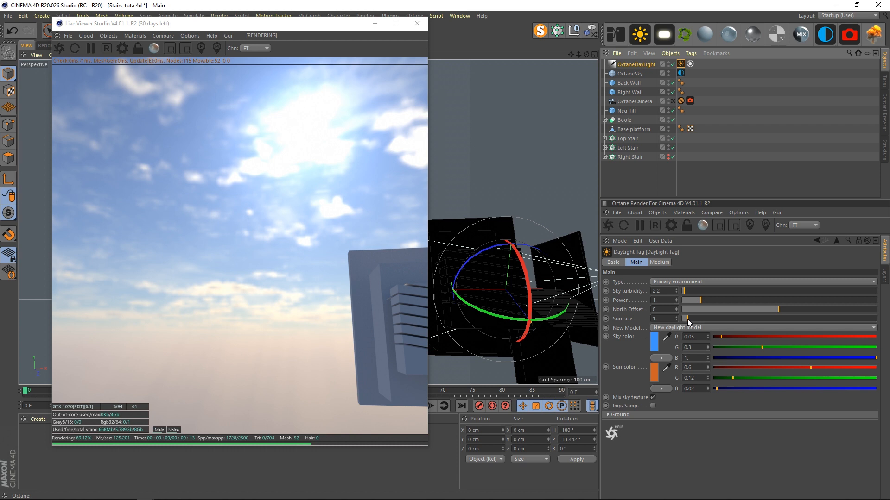
left_click_drag(687, 319, 682, 319)
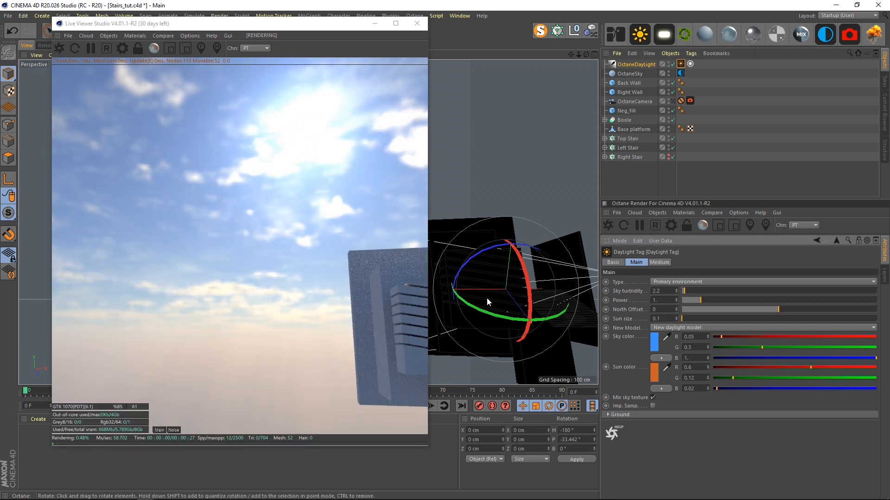
left_click(618, 193)
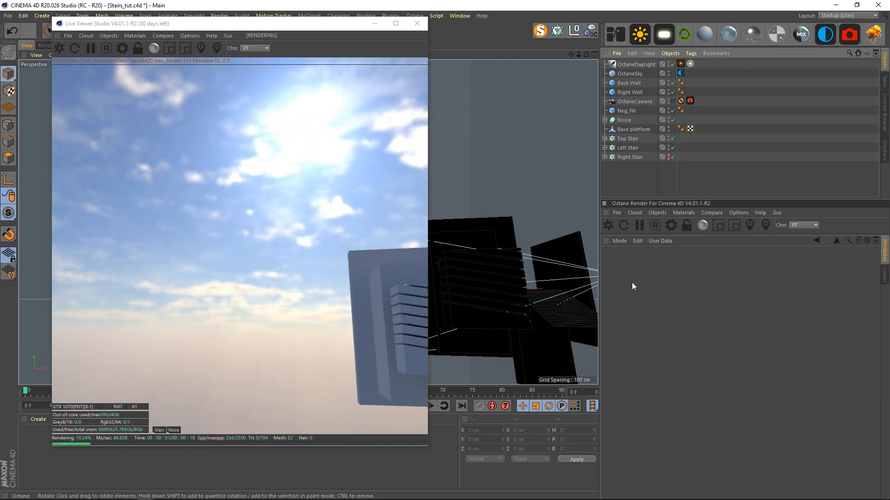
Set the daylight tag's power to 2.2.
left_click(681, 63)
left_click_drag(663, 300, 638, 298)
type("2.2")
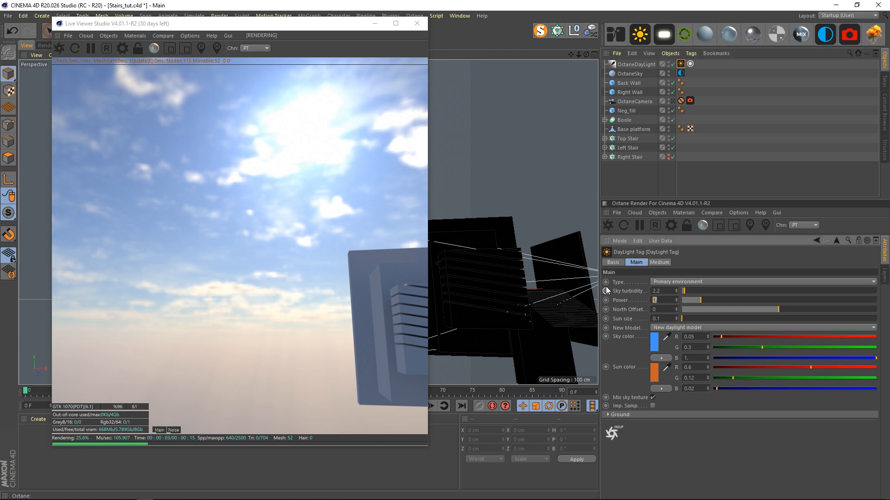
key("Return")
left_click(660, 170)
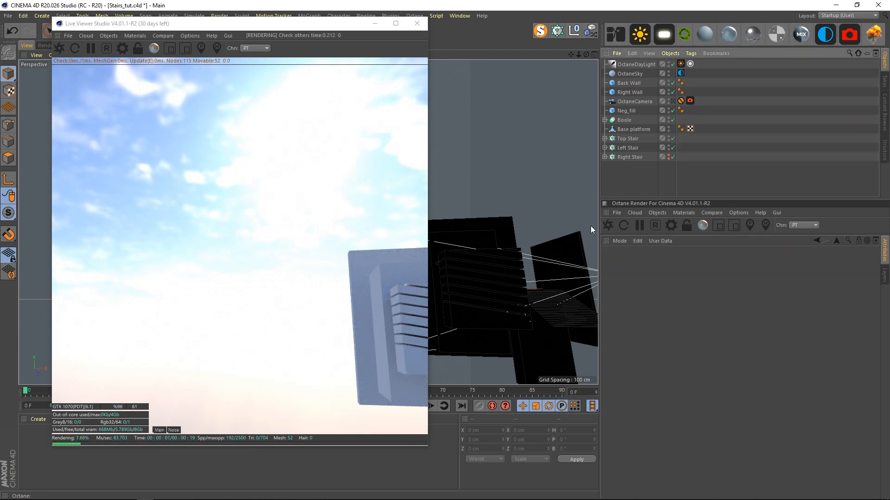
Check the brighter lighting through the OctaneCamera and return to the free viewport view.
left_click_drag(506, 285, 543, 241)
left_click(672, 101)
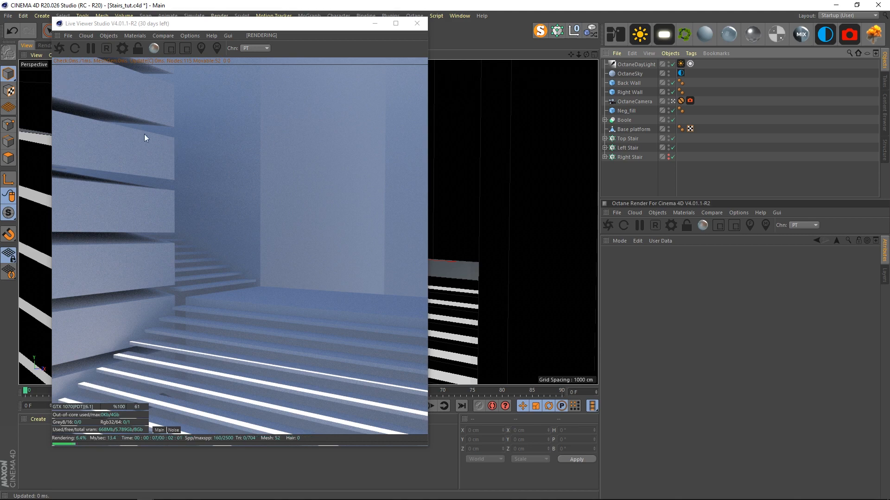
left_click(672, 101)
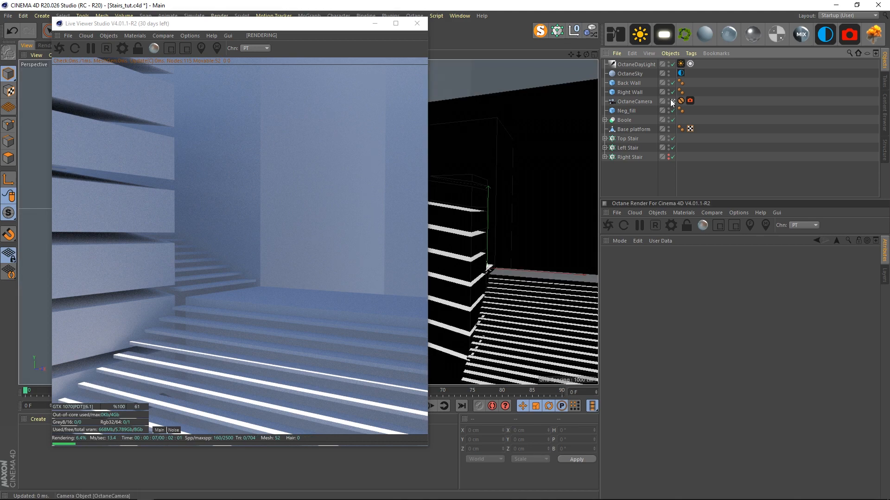
Select the OctaneDayLight and OctaneSky together and rotate both around the vertical axis to a heading of 53.6°.
left_click_drag(592, 179, 533, 238, "alt")
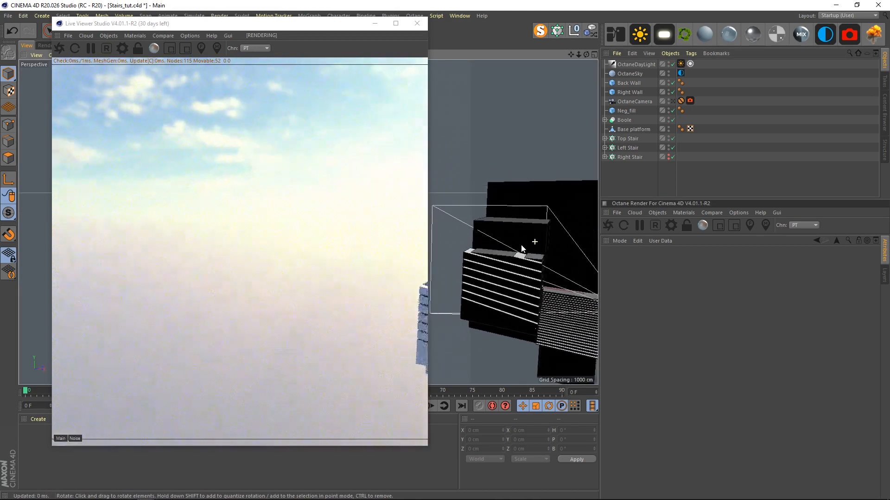
left_click(638, 64)
left_click(633, 73, "ctrl")
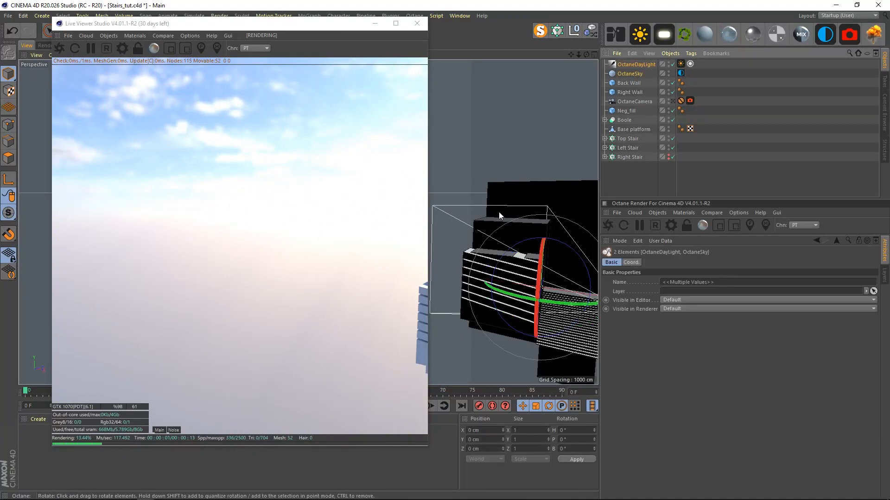
left_click_drag(471, 217, 520, 199, "alt")
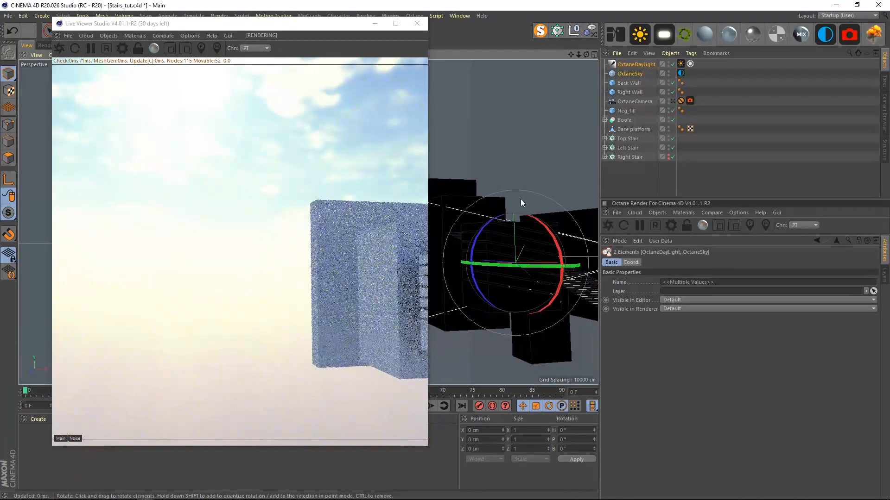
left_click_drag(505, 264, 416, 295)
Return to the OctaneCamera view, move the Live Viewer clear of the viewport and slightly adjust the heading of both lights.
left_click(672, 102)
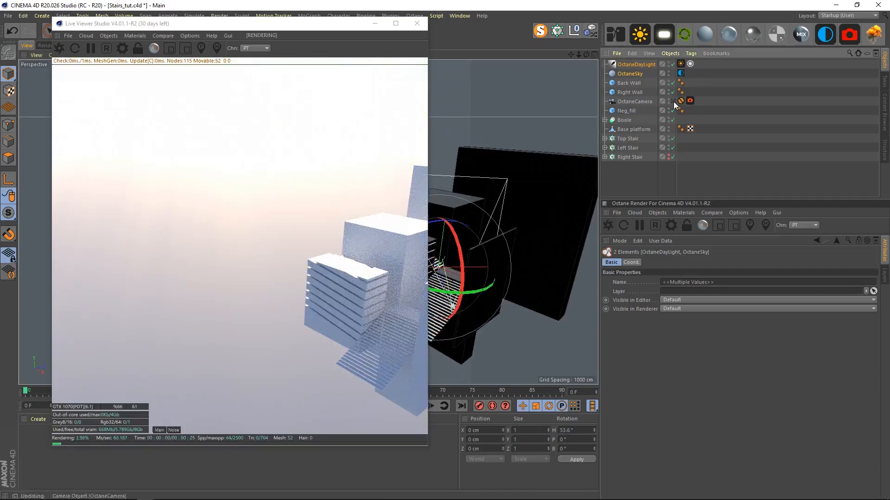
left_click_drag(353, 33, 740, 40)
mouse_move(315, 252)
left_mouse_down()
mouse_move(274, 254)
mouse_move(323, 256)
left_mouse_up()
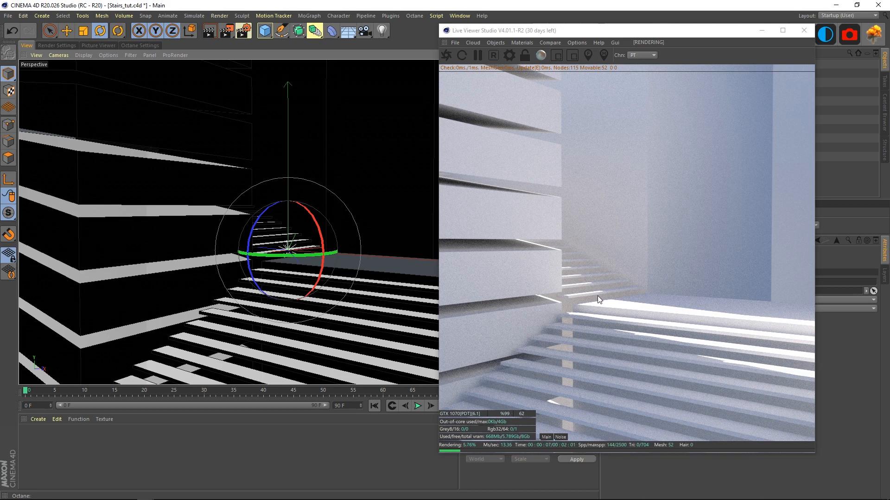
Test sun sizes of 5 and 30 on the daylight tag, settle on 1, and clear the selection.
left_click_drag(600, 32, 190, 15)
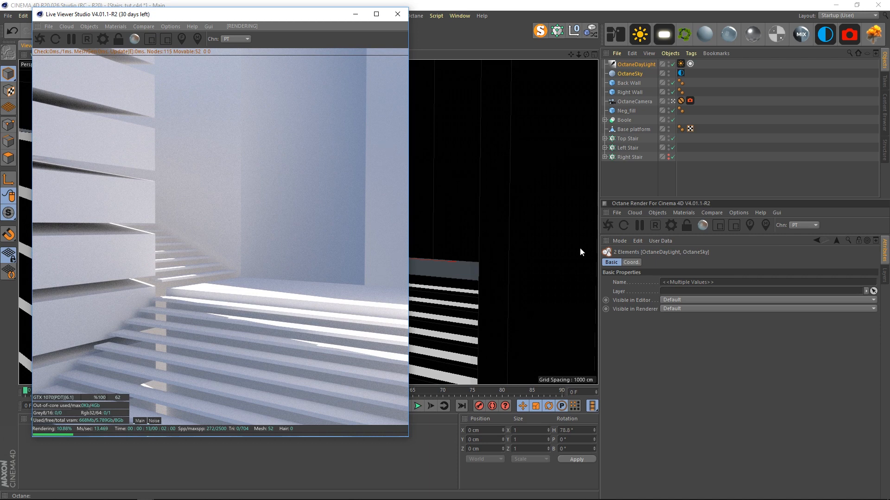
left_click(681, 64)
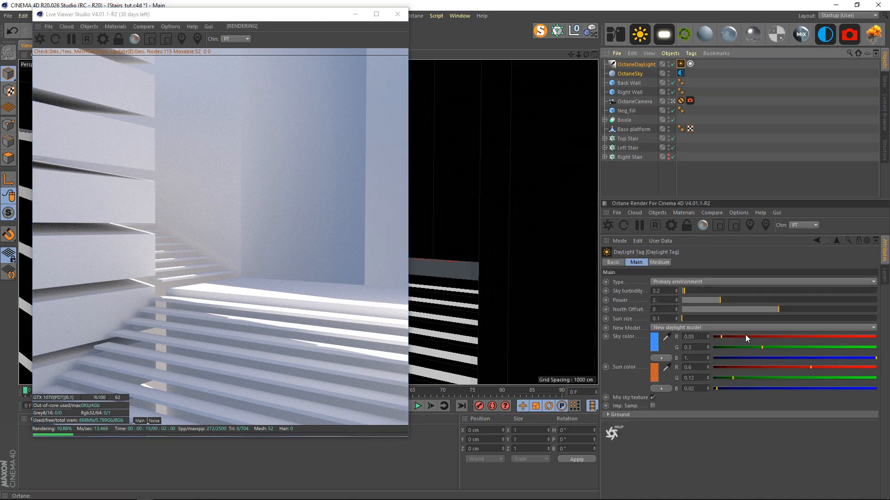
left_click_drag(665, 318, 619, 311)
type("5")
key("Return")
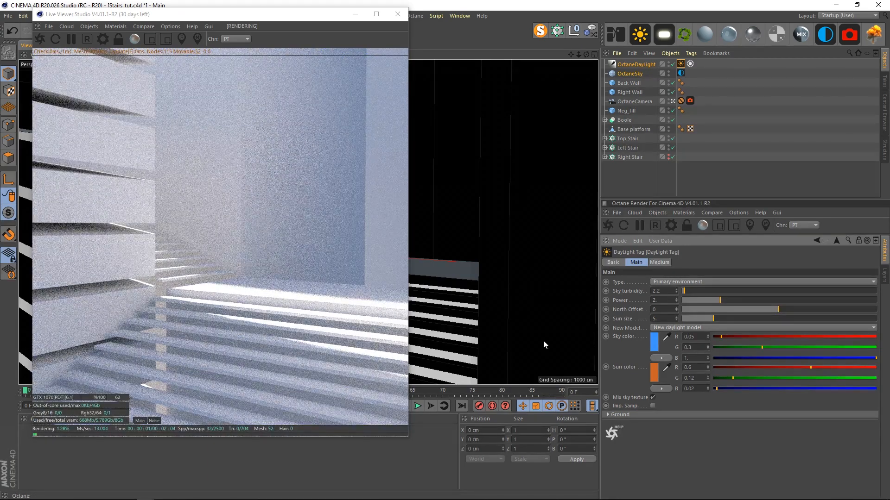
type("30")
key("Return")
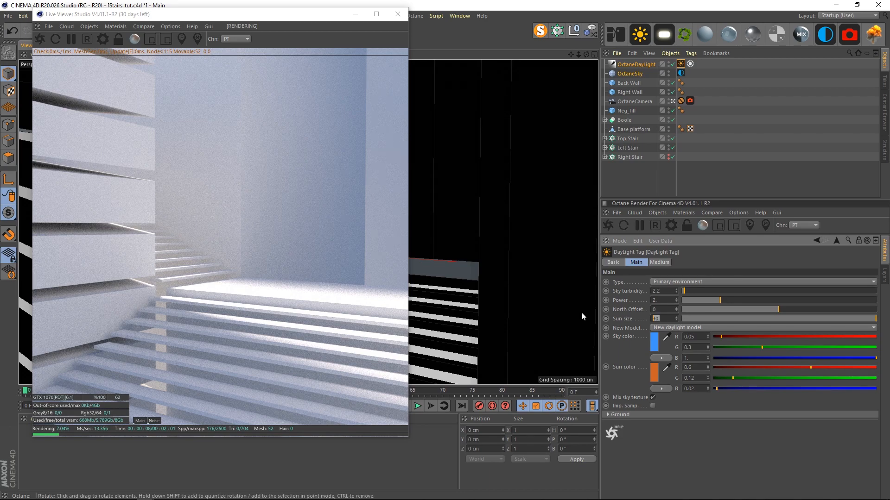
type("1")
key("Return")
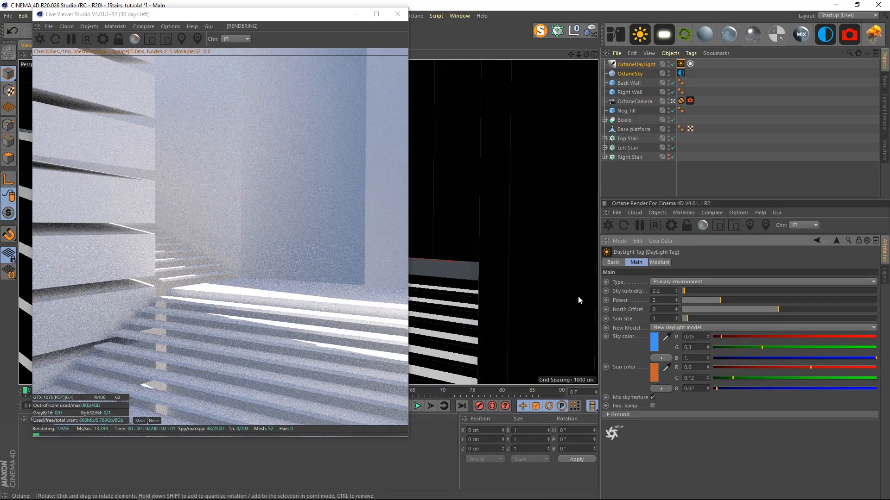
left_click(624, 192)
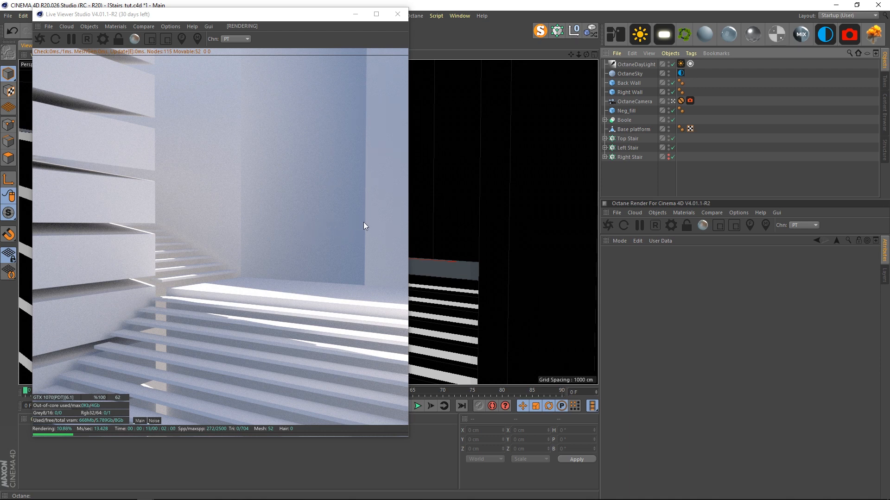
Leave the OctaneCamera view, add an Octane area light and rotate it to a heading of -90°.
left_click(671, 102)
left_click_drag(485, 252, 519, 246, "alt")
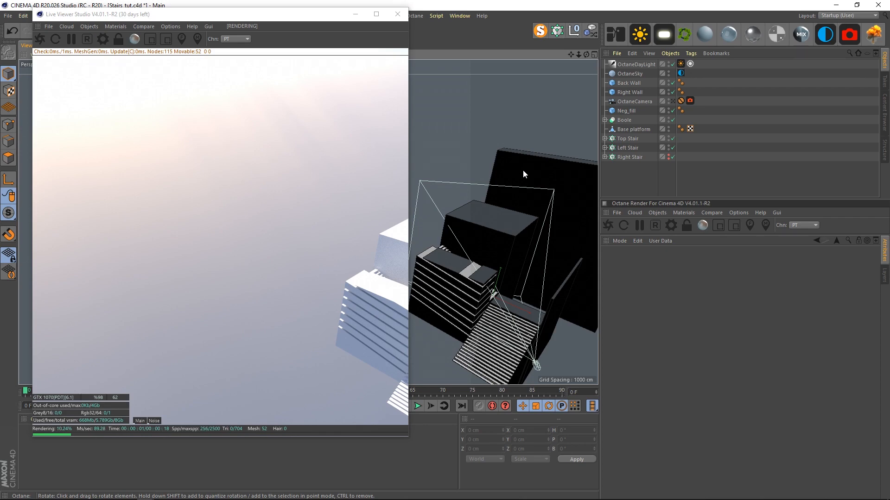
left_click(666, 38)
left_click_drag(540, 286, 510, 301, "alt")
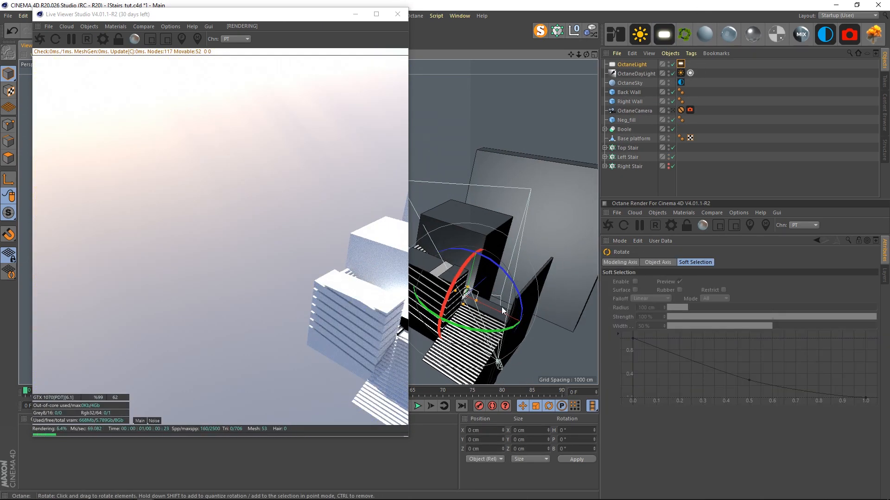
left_click_drag(496, 335, 380, 304)
Move the area light beside the stair blocks to about X -578, Y -345, Z 1022 cm.
key("e")
left_click_drag(486, 303, 579, 301)
middle_click_drag(579, 301, 384, 271, "alt")
left_click_drag(452, 298, 505, 291, "alt")
left_click_drag(548, 345, 529, 316)
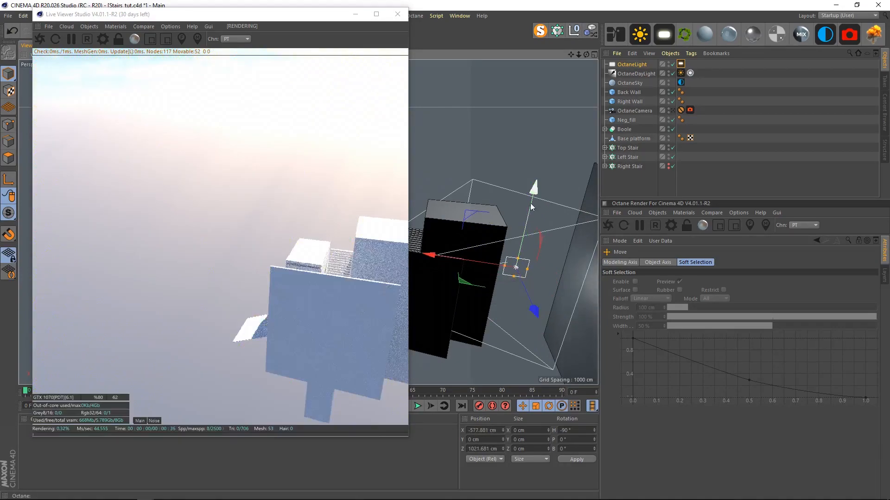
left_click_drag(531, 205, 526, 230)
mouse_move(513, 282)
left_mouse_down()
mouse_move(515, 268)
mouse_move(517, 290)
left_mouse_up()
left_click_drag(526, 226, 524, 233)
Pitch the area light to about 27.6° and return to the OctaneCamera view.
key("r")
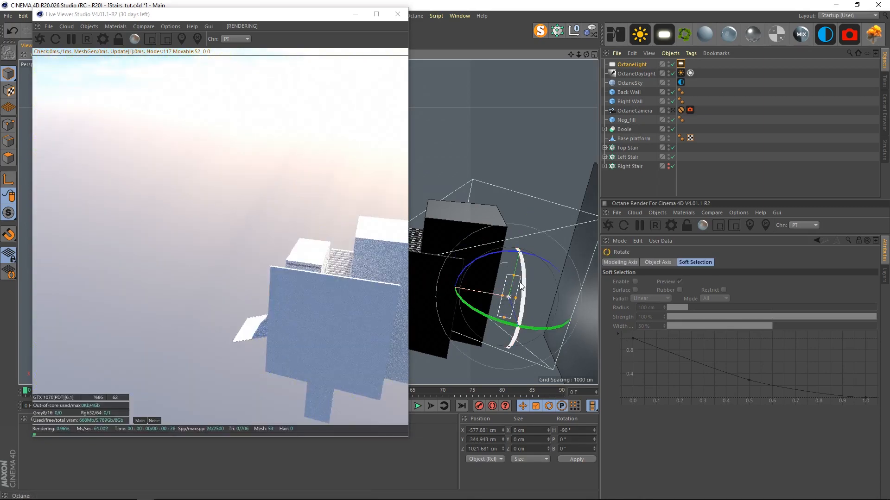
left_click_drag(523, 287, 522, 265)
key("e")
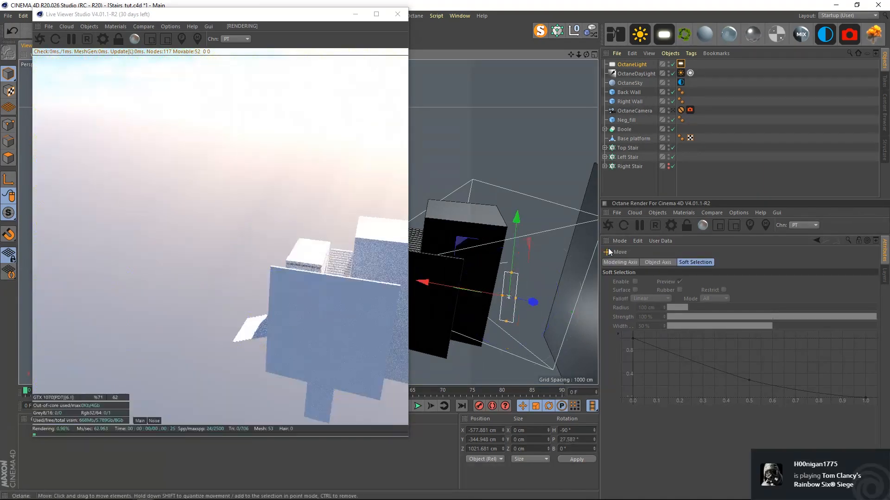
left_click_drag(549, 302, 574, 282, "alt")
left_click(673, 111)
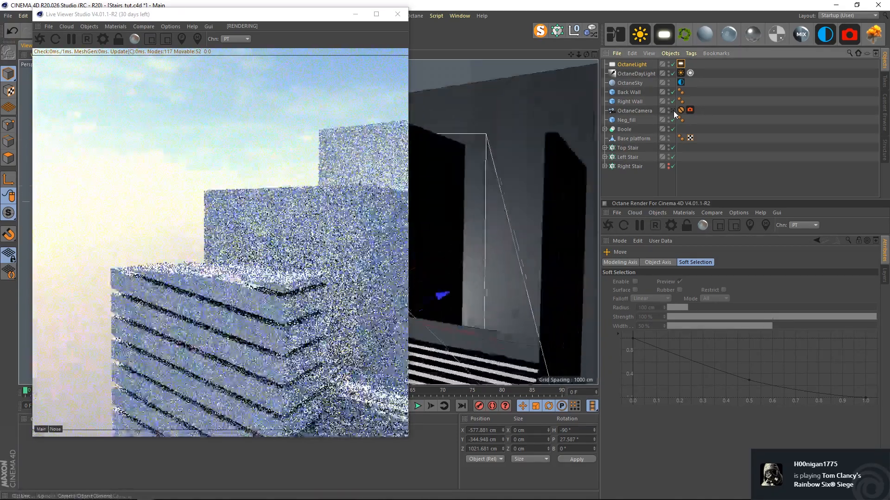
Open the light tag's main settings, stop the live render, close the Live Viewer and clear the selection.
left_click(680, 64)
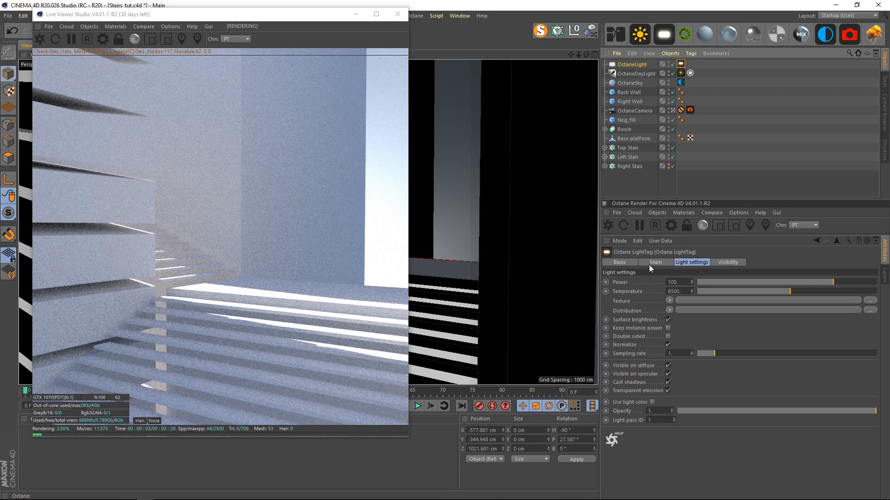
left_click(652, 264)
left_click(87, 40)
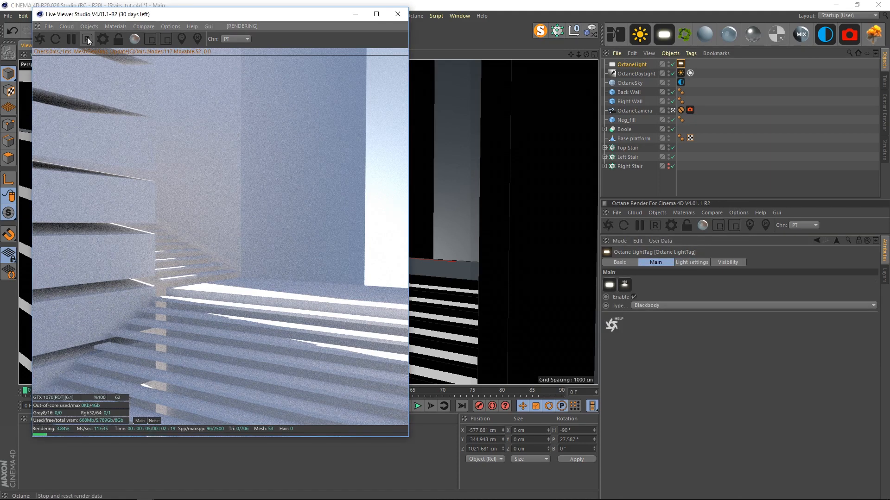
left_click(406, 16)
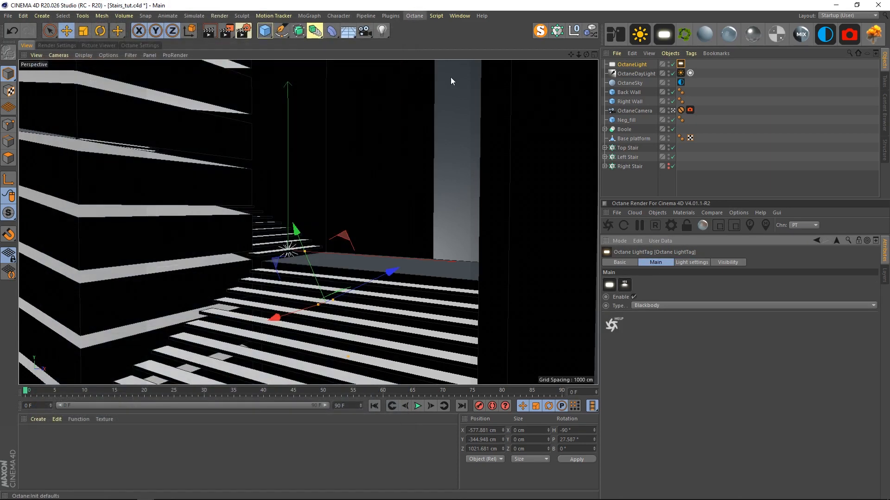
left_click(633, 179)
Add an ImageTexture to the light tag's distribution and browse for its file in the IES Lights texture folder.
left_click(680, 64)
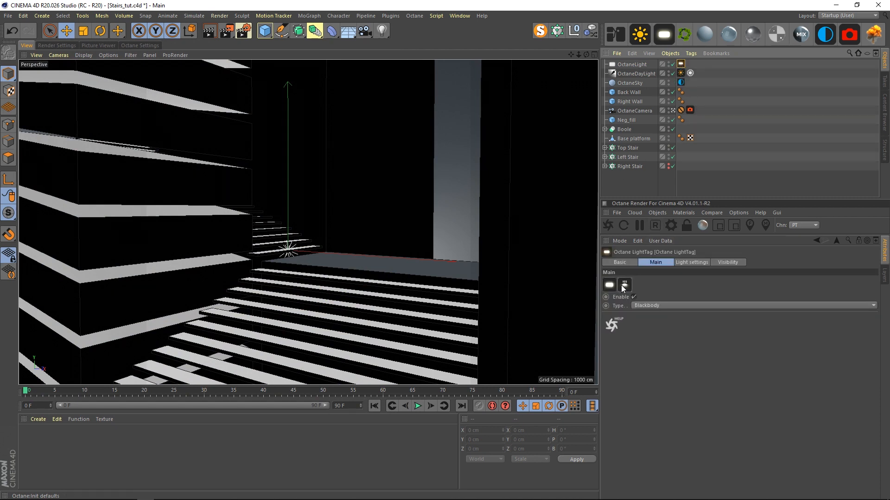
left_click(694, 262)
left_click(679, 332)
left_click(870, 282)
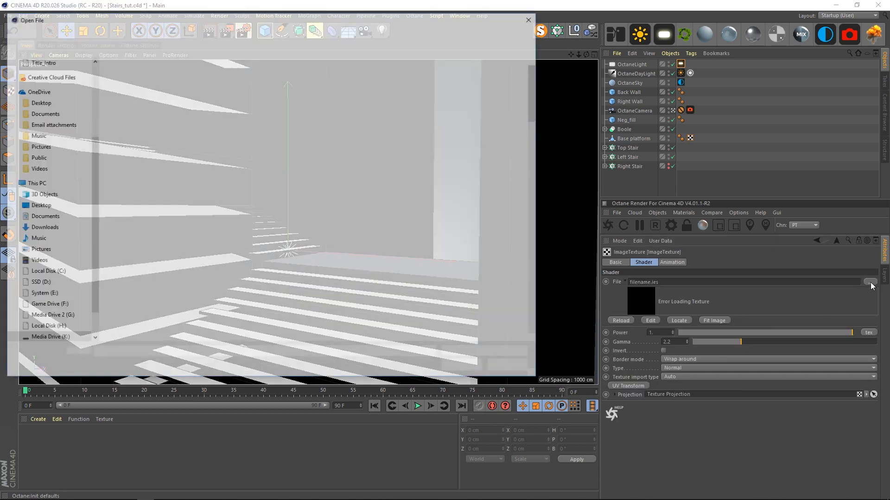
left_click(245, 32)
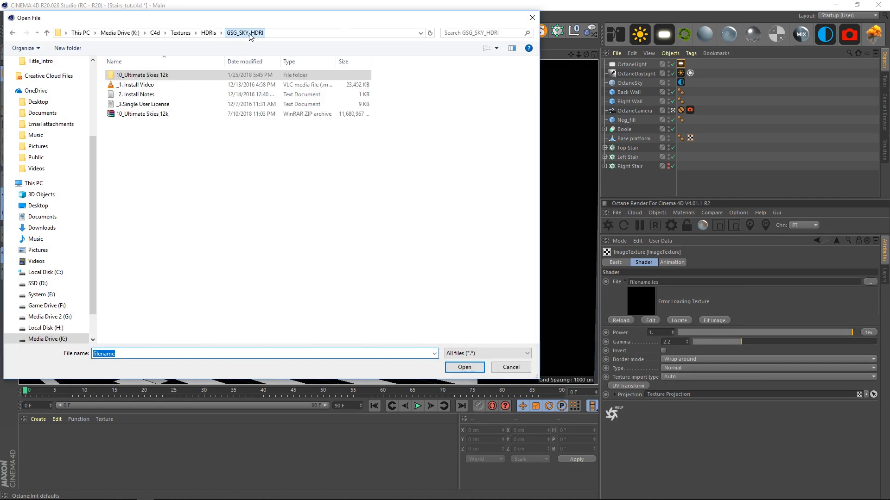
left_click(172, 33)
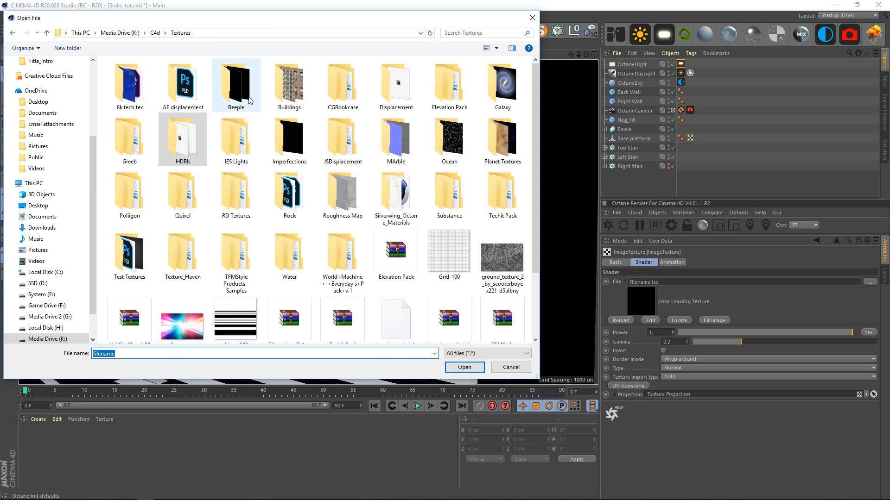
double_click(236, 139)
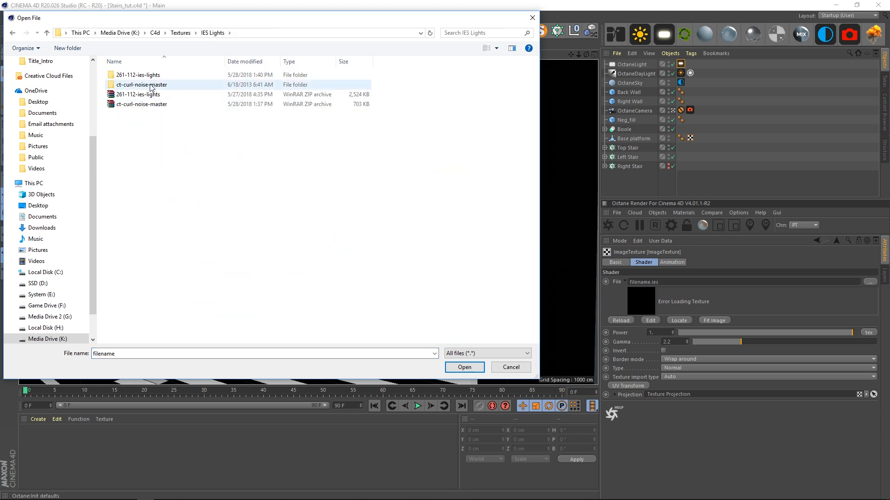
Load ScatterLight.IES from the 261-112-ies-lights IES_profiles folder without copying it to the project location.
double_click(150, 85)
key("alt+Left")
left_click(149, 77)
double_click(150, 76)
double_click(149, 85)
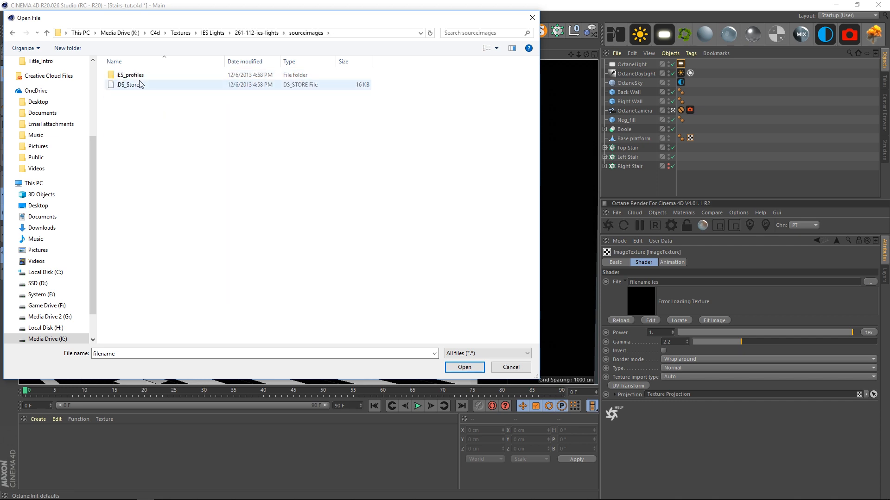
double_click(139, 76)
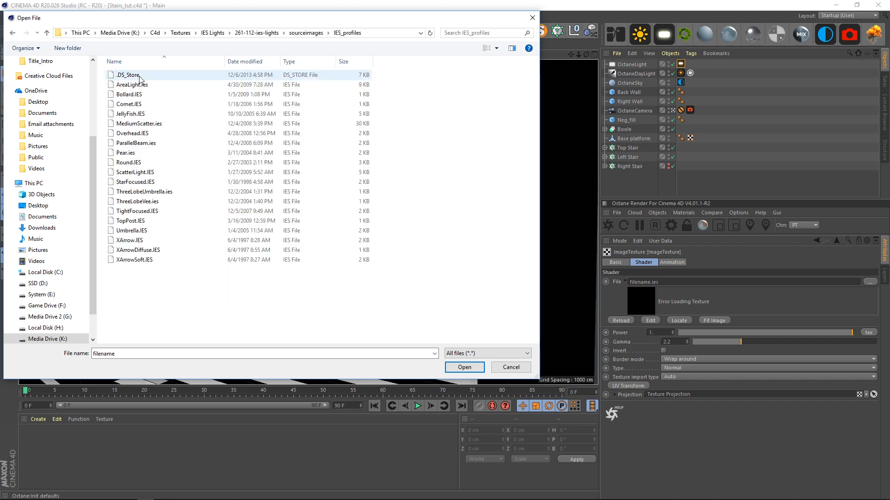
left_click(152, 174)
left_click(464, 367)
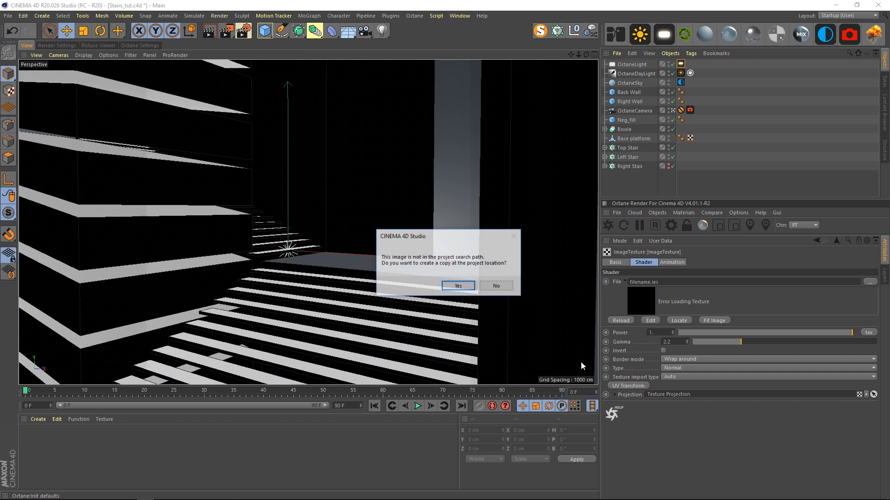
left_click(497, 287)
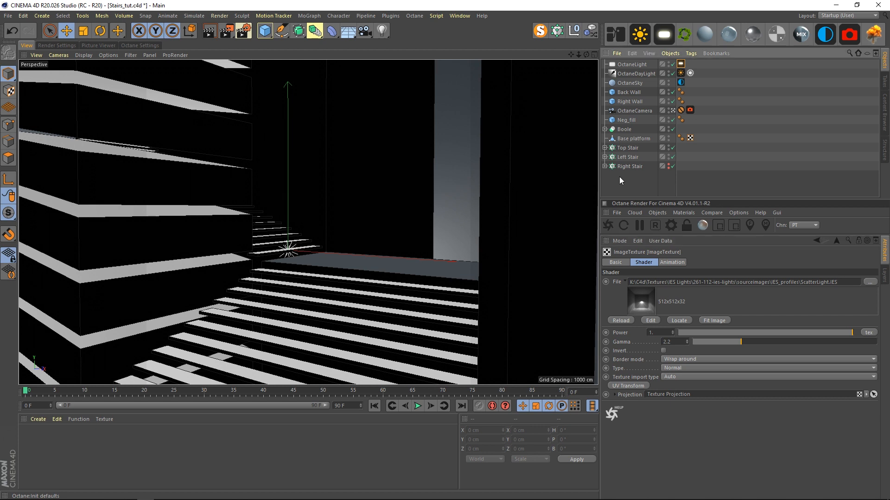
Reselect the OctaneLight's tag, reopen the Live Viewer and place it clear of the settings.
left_click(674, 67)
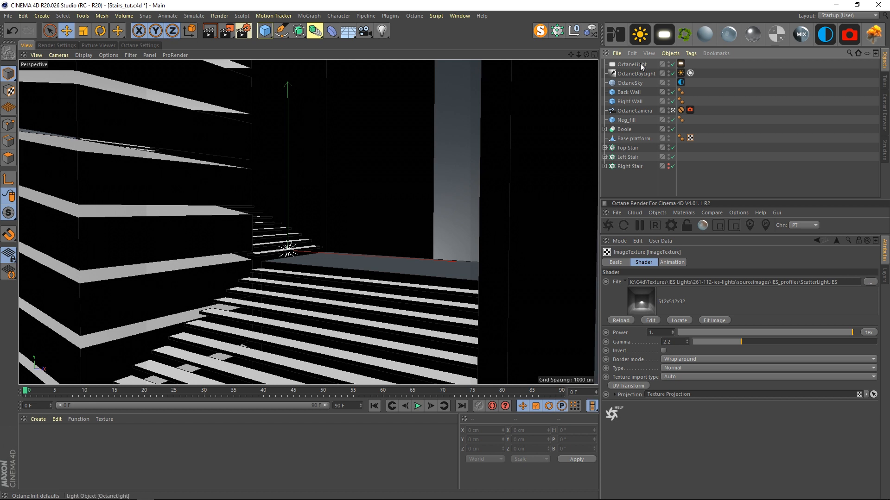
left_click(680, 64)
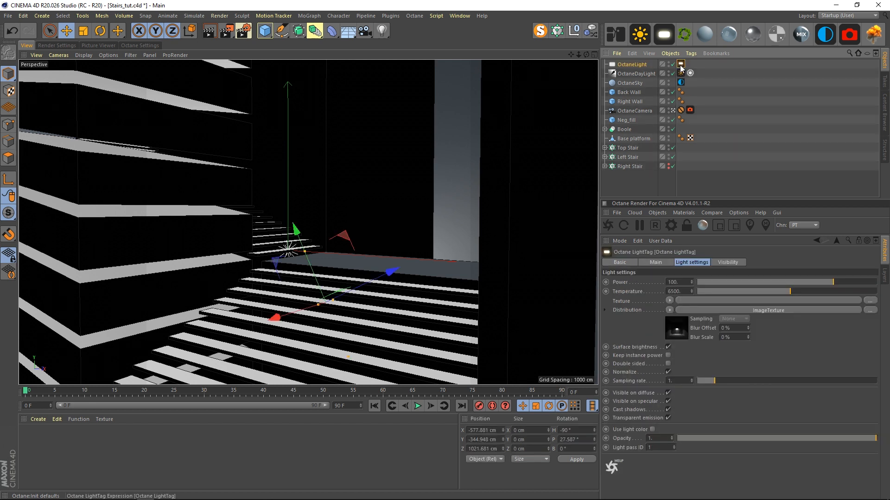
left_click(643, 64)
left_click(680, 64)
left_click(415, 17)
left_click(416, 40)
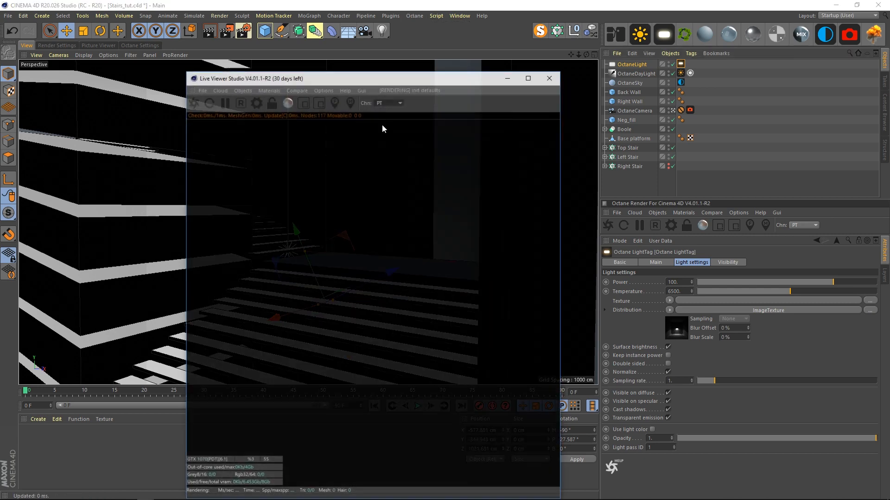
left_click_drag(314, 75, 163, 27)
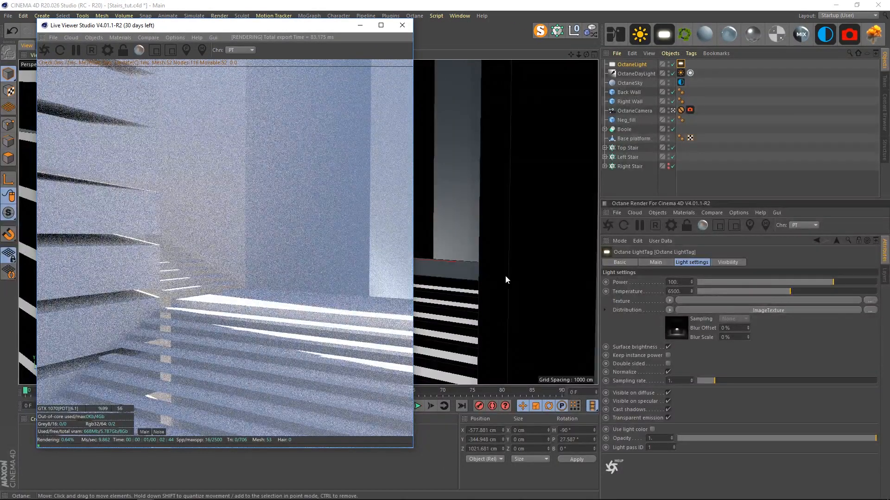
Try a power of 25 on the light, settle on 10, and set its temperature to 3200.
left_click(587, 272)
left_click_drag(675, 282, 597, 271)
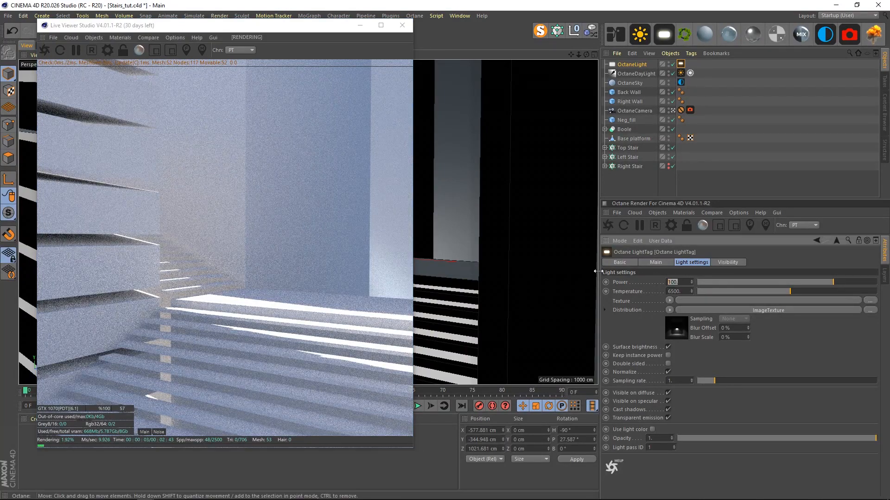
type("25.")
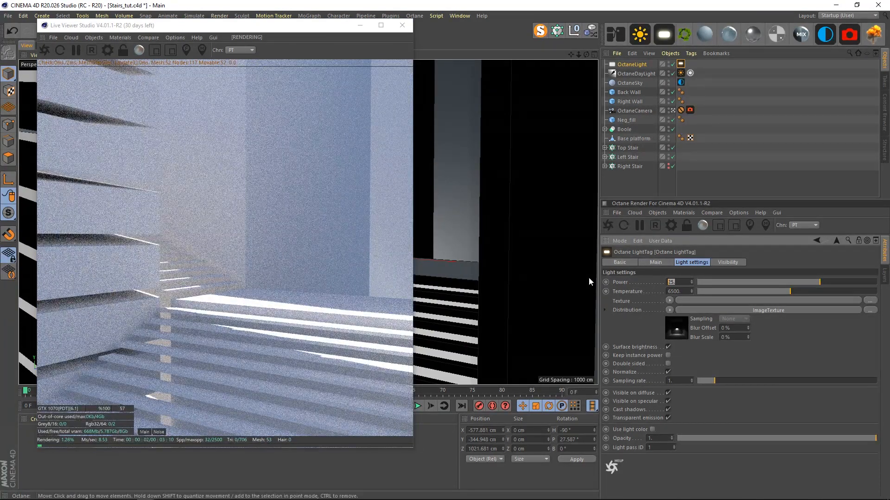
type("10")
key("Return")
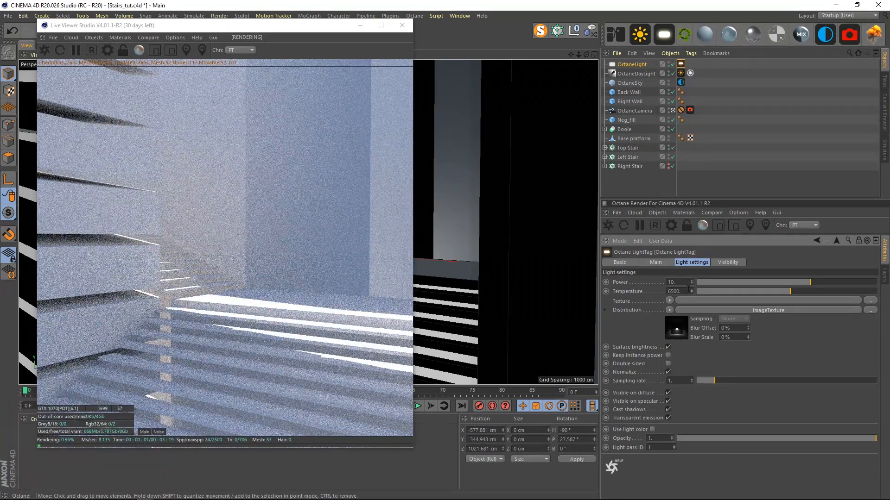
key("Tab")
type("3200")
key("Return")
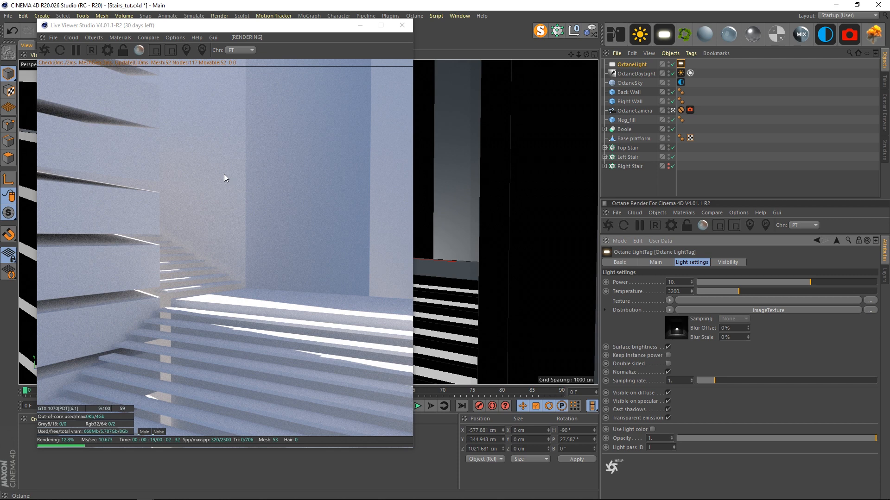
Shift the Live Viewer slightly, deselect the light and create a new Octane specular material.
left_click_drag(233, 28, 229, 15)
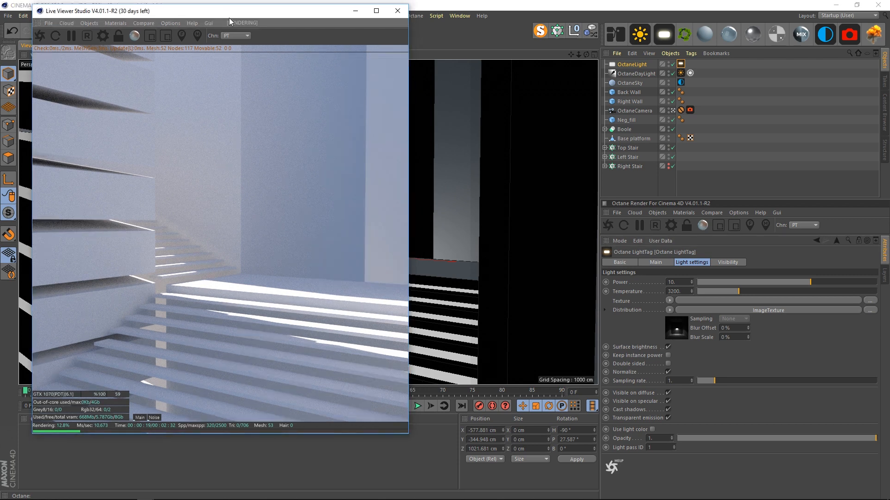
left_click(625, 185)
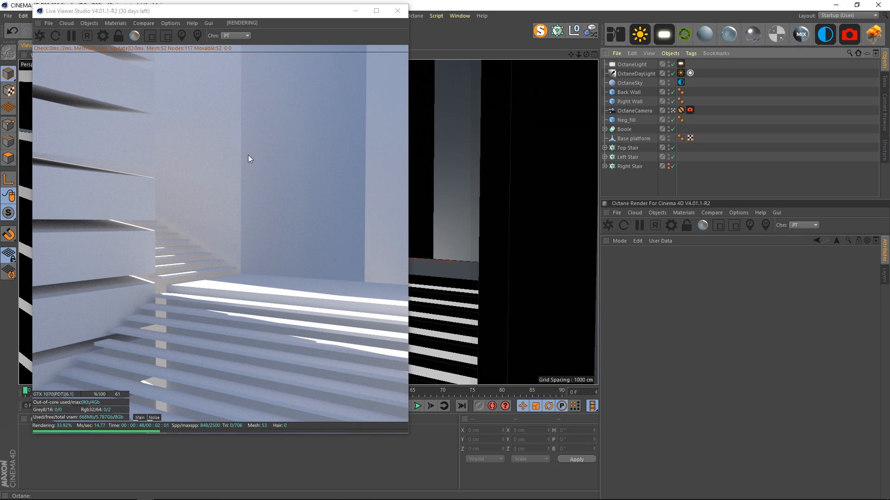
left_click(779, 35)
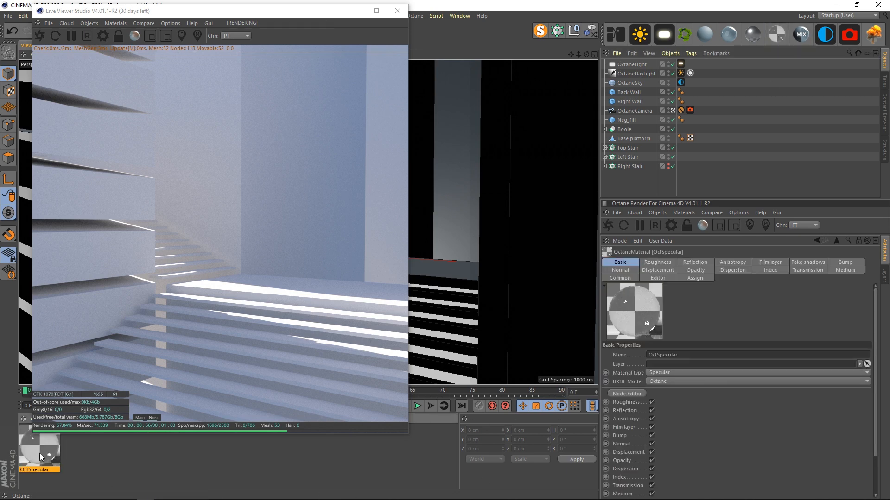
Rename the new specular material as Stairs and enable its fake shadows.
double_click(686, 354)
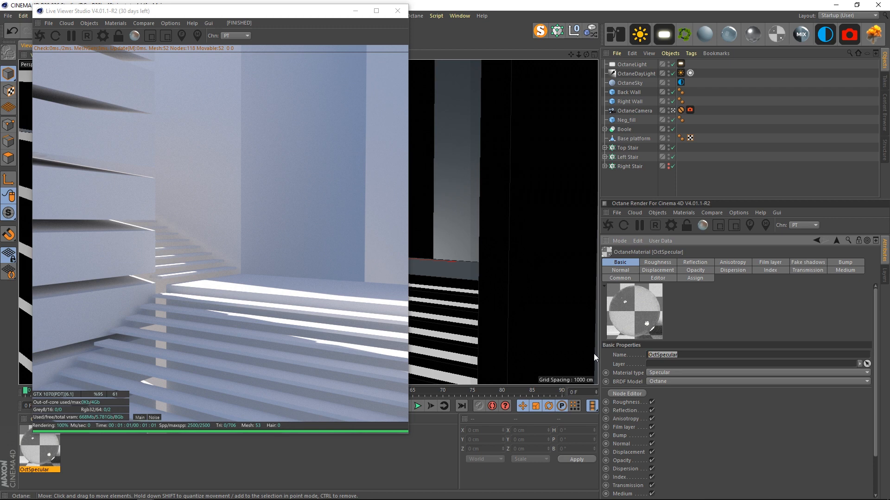
type("Stairs")
key("Return")
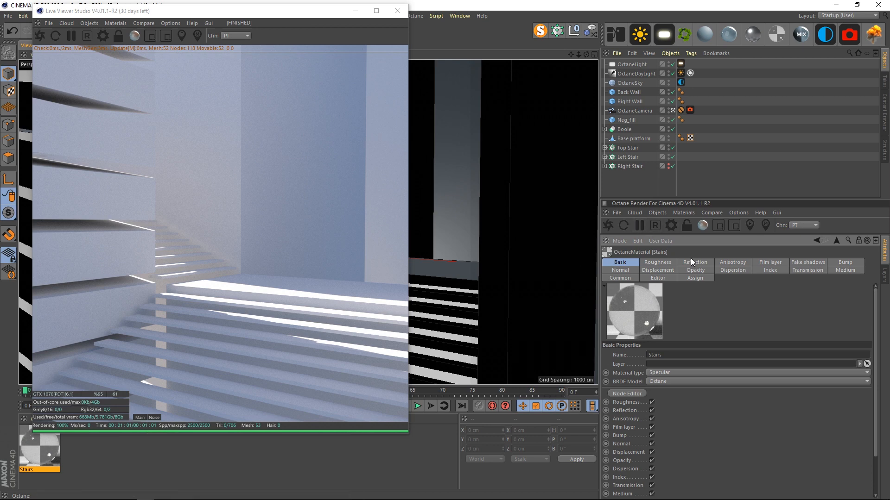
left_click(811, 262)
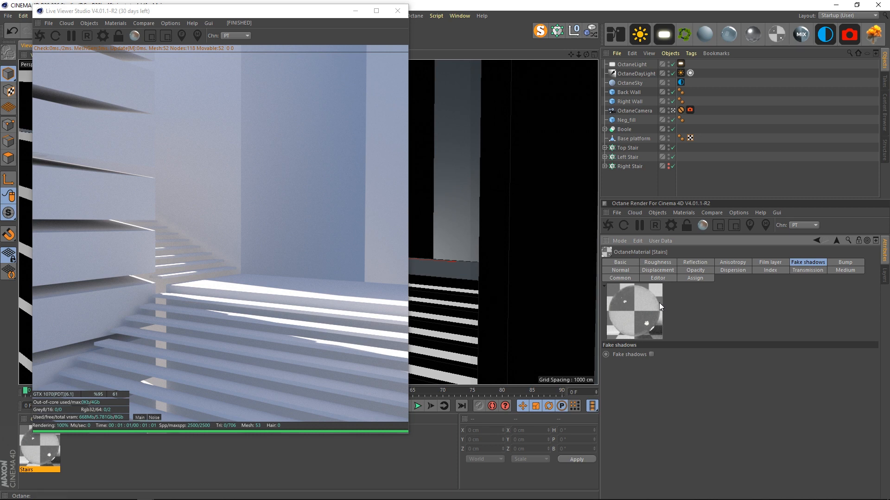
left_click(651, 355)
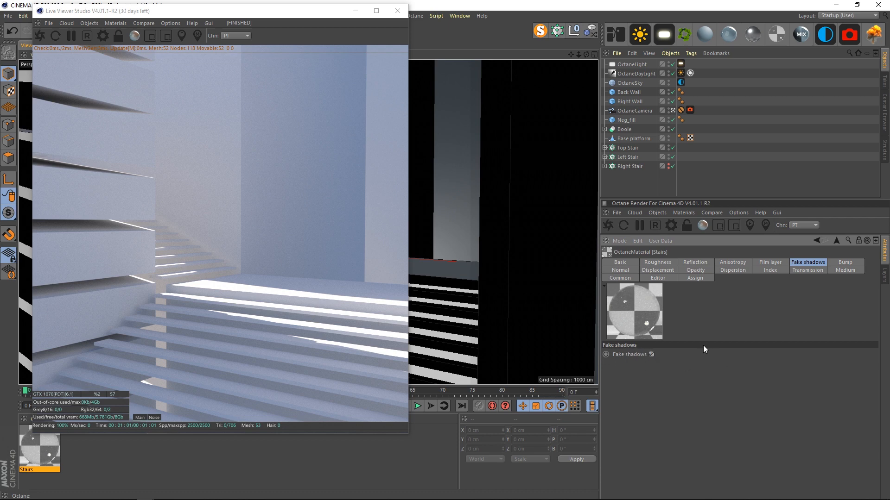
Set the Stairs material's roughness float to 0.5.
left_click(697, 262)
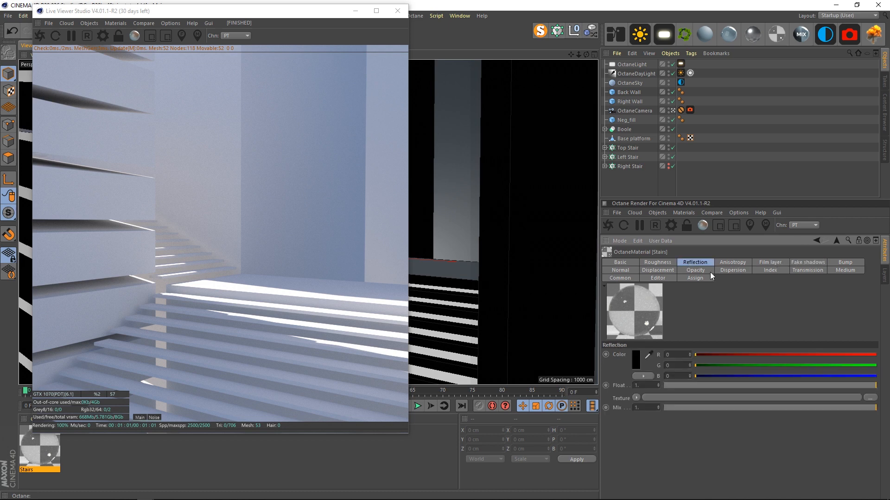
left_click(663, 263)
type(".5")
key("Return")
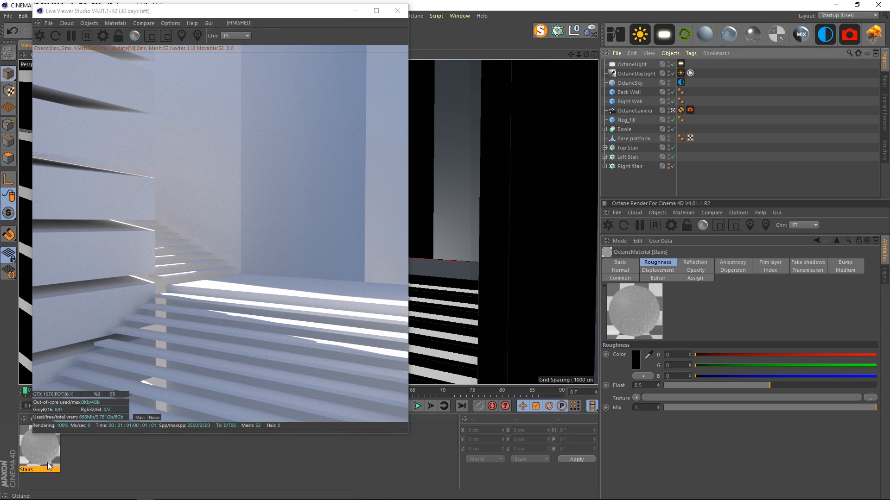
Apply the Stairs material to Left Stair and copy its texture tag onto Top Stair.
left_click_drag(48, 450, 623, 157)
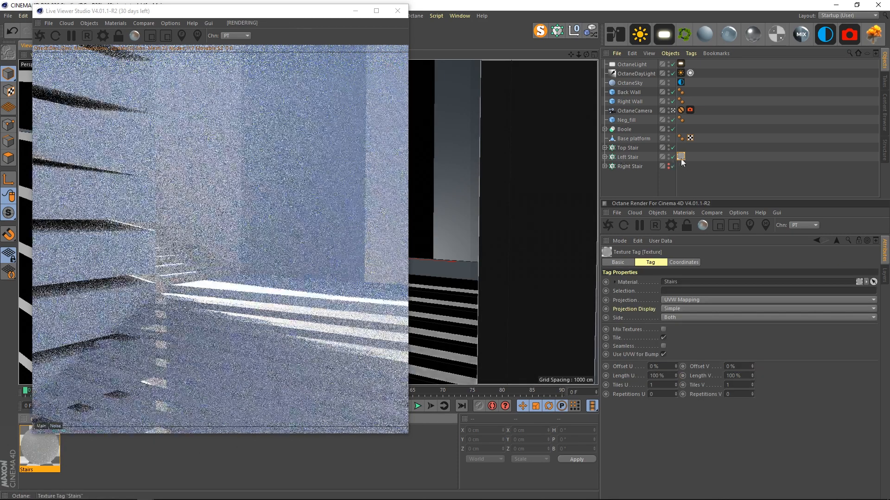
left_click_drag(680, 145, 680, 148, "ctrl")
left_click(649, 189)
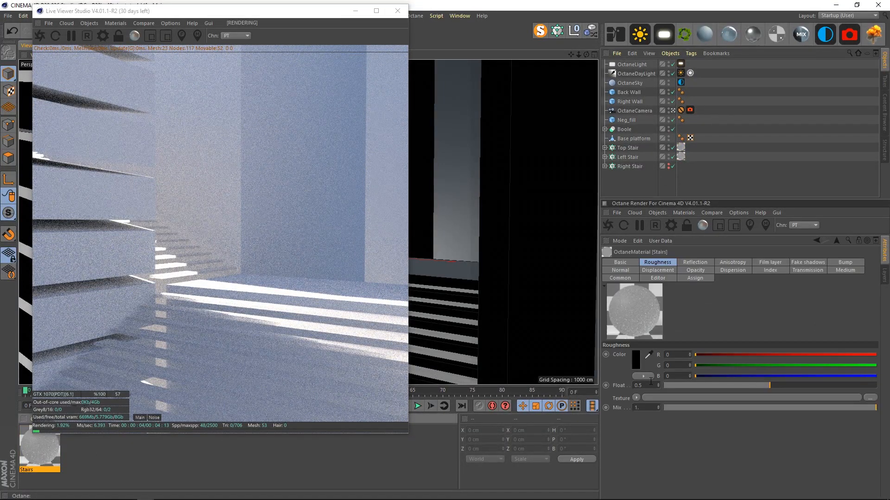
Set the Stairs material's roughness float to 0.1.
left_click(649, 384)
key("BackSpace")
type("1")
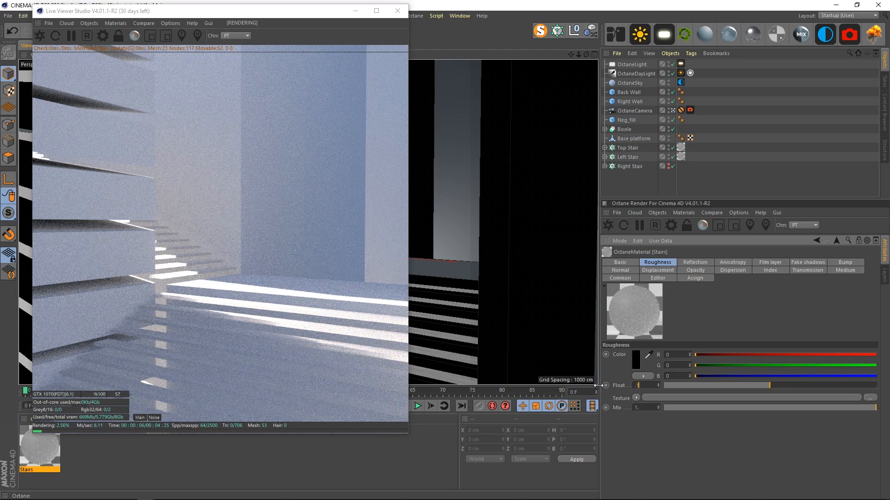
key("Return")
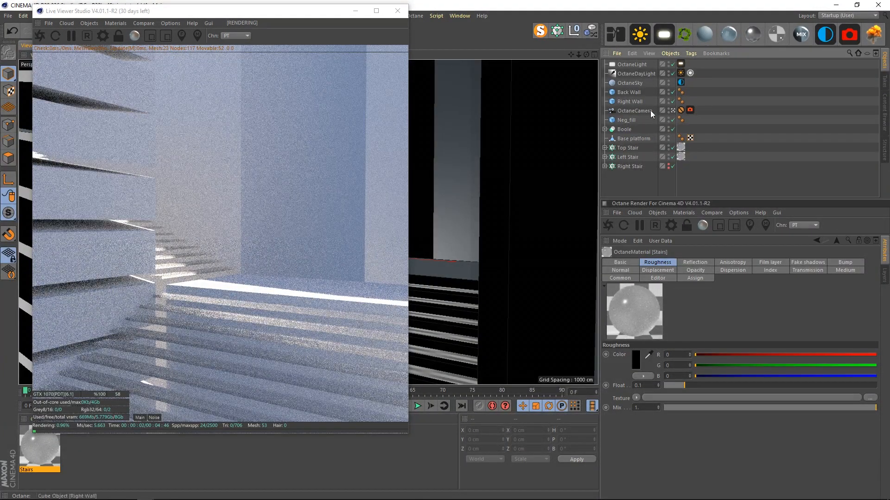
Reset the live render and enable the camera imager with its AI denoiser in the OctaneCamera's tag.
left_click(85, 35)
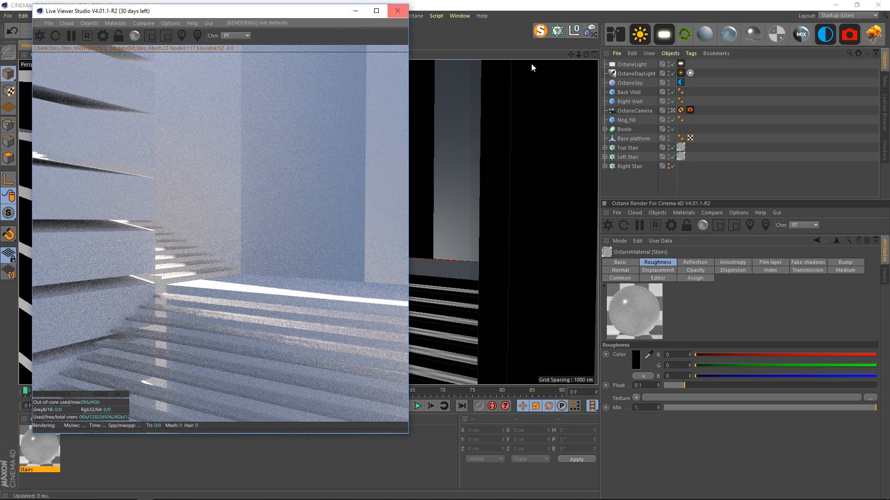
left_click(690, 111)
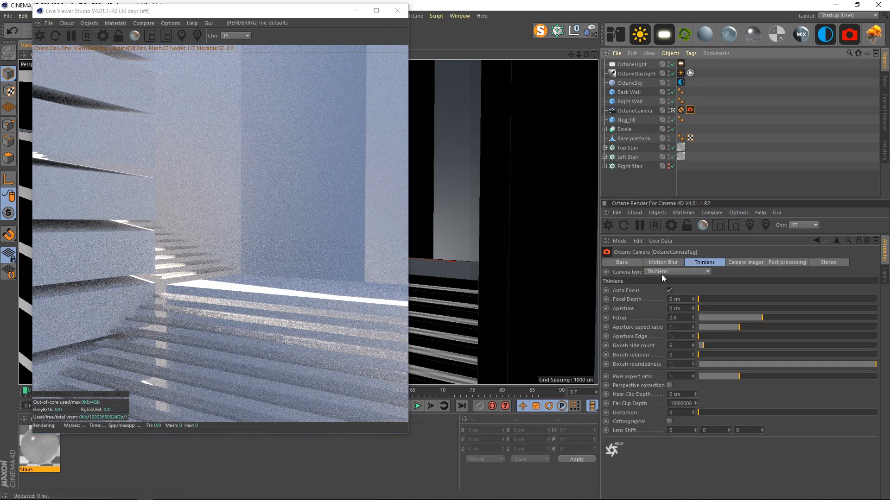
left_click(746, 262)
left_click(669, 290)
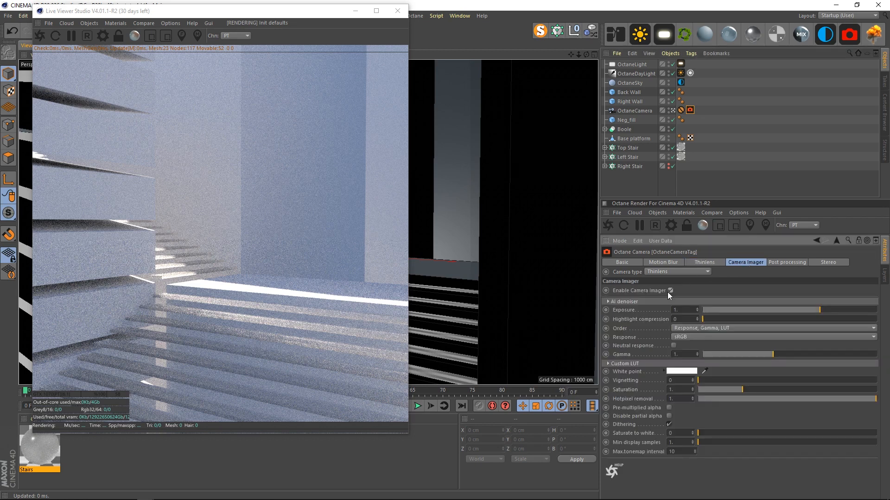
left_click(618, 302)
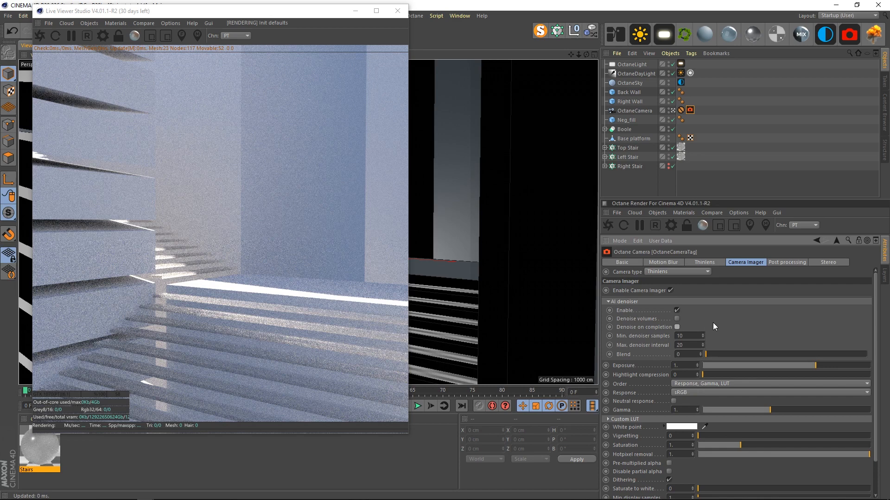
left_click(626, 310)
Set the pathtracing kernel's maximum samples to 200, return to the viewport and place the Live Viewer clear of the settings.
left_click_drag(299, 15, 565, 98)
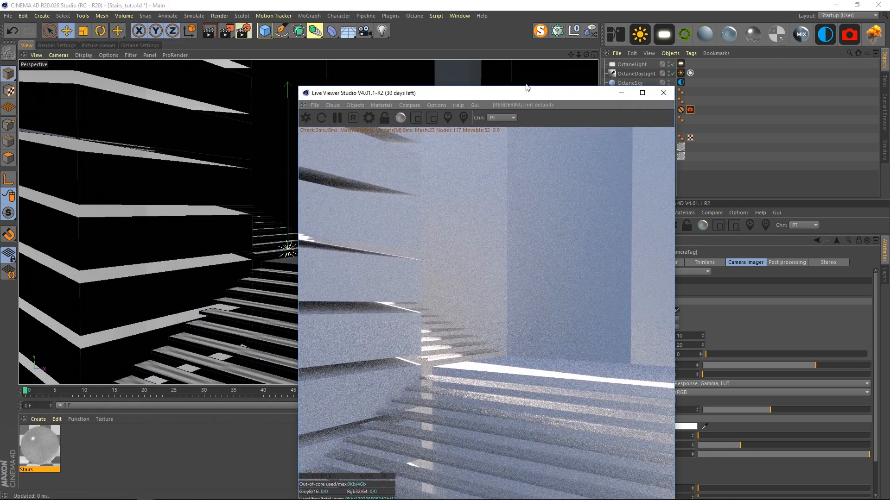
left_click(151, 45)
left_click_drag(99, 86, 50, 86)
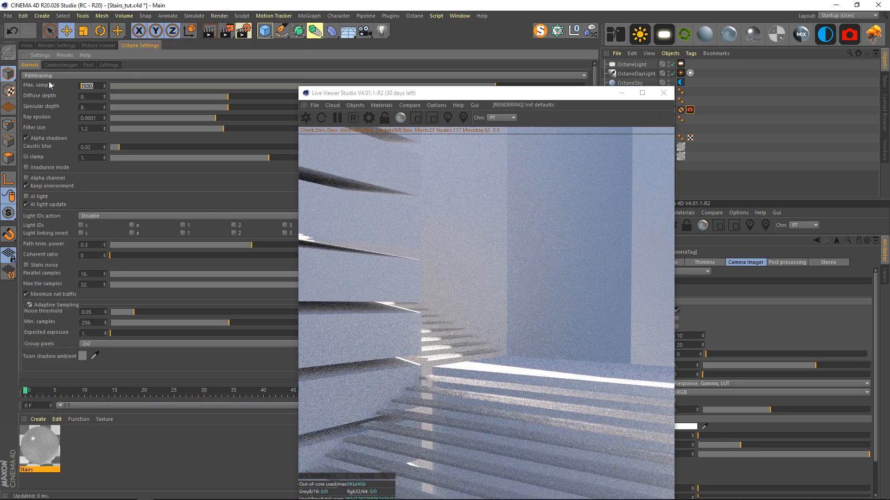
type("200")
key("Return")
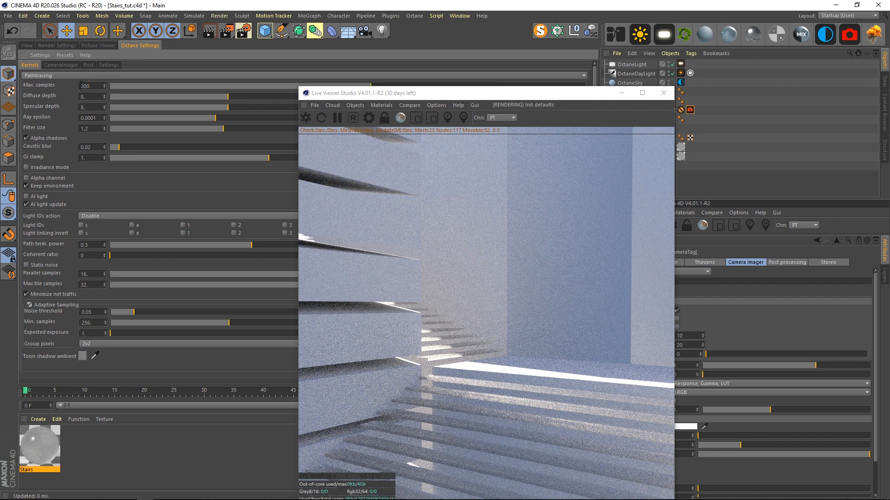
left_click(27, 45)
left_click_drag(346, 95, 70, 22)
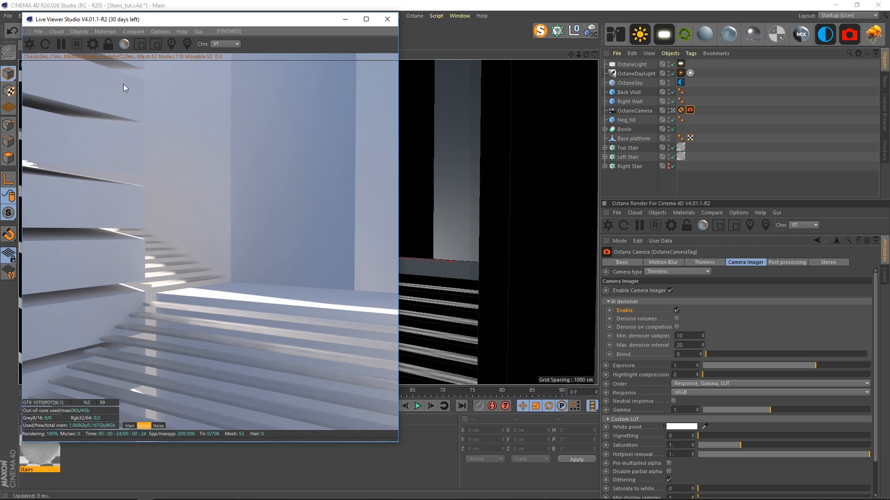
Switch the live render preview to the Main pass and clear the object selection.
left_click(144, 428)
left_click(643, 187)
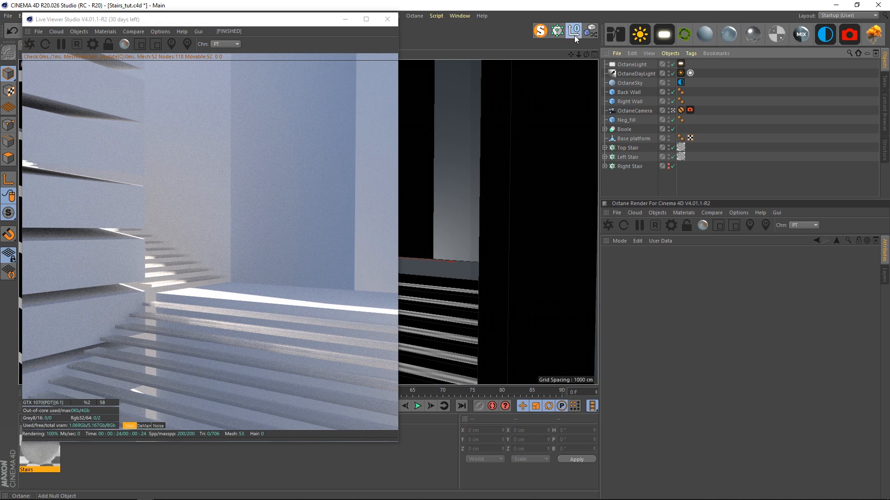
Add a null object between Neg_fill and Boole in the hierarchy and name it Scene.
left_click(574, 36)
left_click_drag(623, 64, 624, 134)
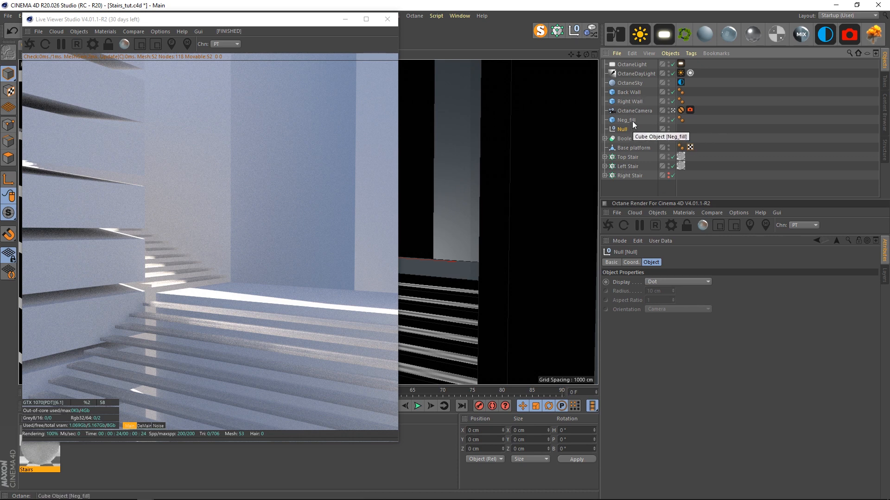
double_click(623, 129)
type("Scene")
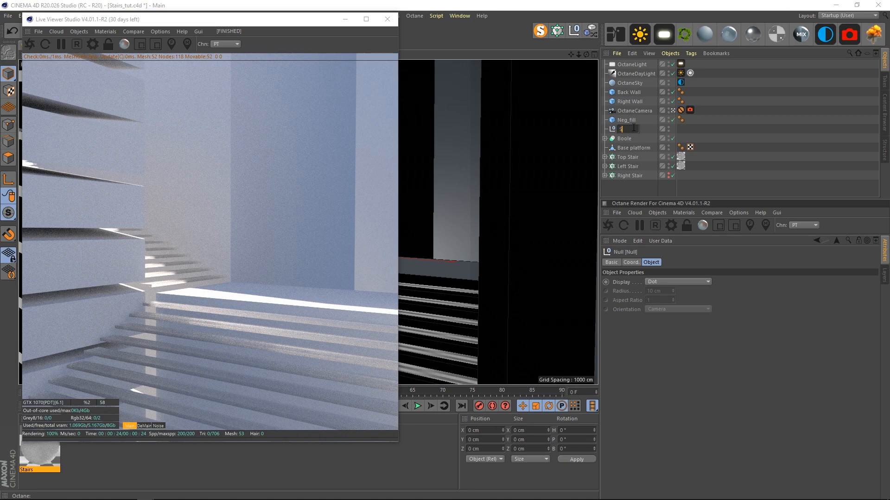
key("Return")
Nest Boole, Base platform, Top Stair, Left Stair and Right Stair under the Scene null.
left_click(628, 186)
left_click_drag(634, 185, 621, 138)
left_click_drag(621, 138, 628, 132)
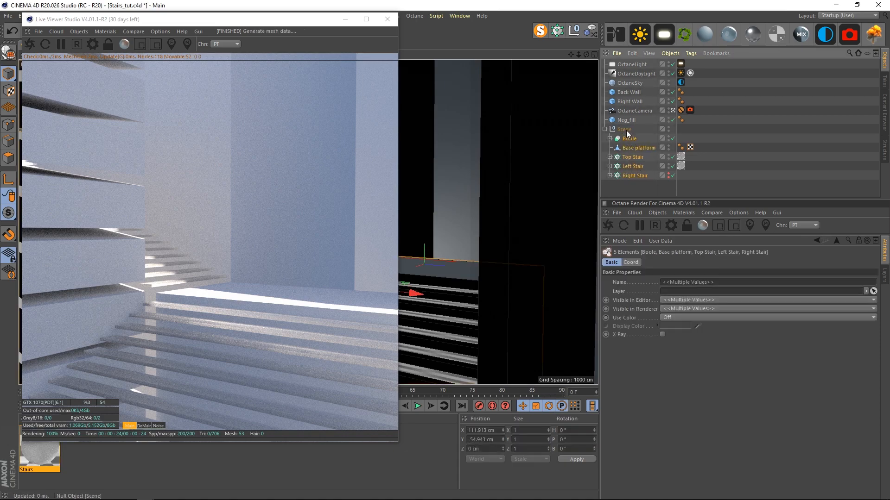
Nest Back Wall, Right Wall and Neg_fill under the Scene null and collapse the group.
left_click(628, 92)
left_click(636, 102, "ctrl")
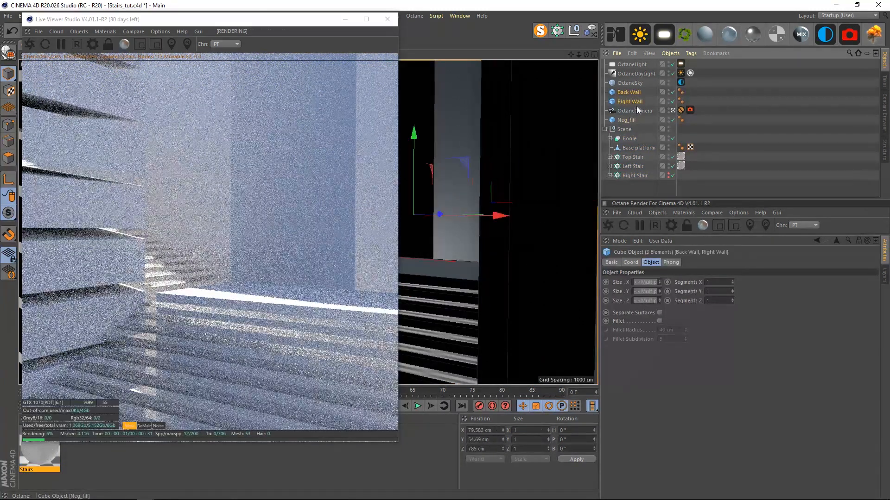
left_click(631, 120, "ctrl")
left_click_drag(631, 120, 635, 131)
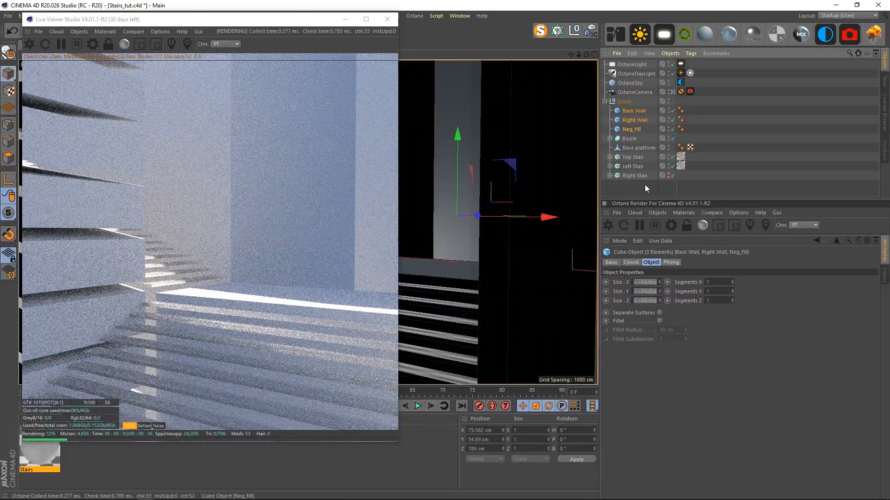
left_click(604, 101)
left_click(604, 101)
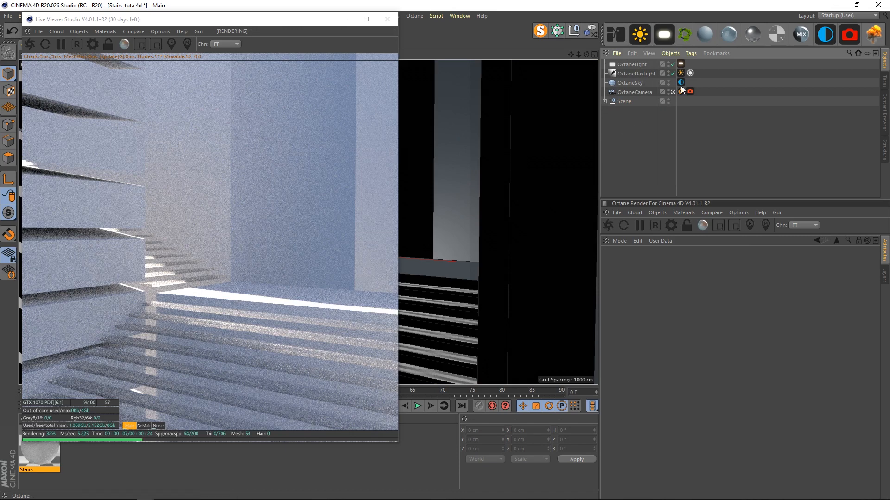
Add another null object and rename it Lighting.
left_click(575, 32)
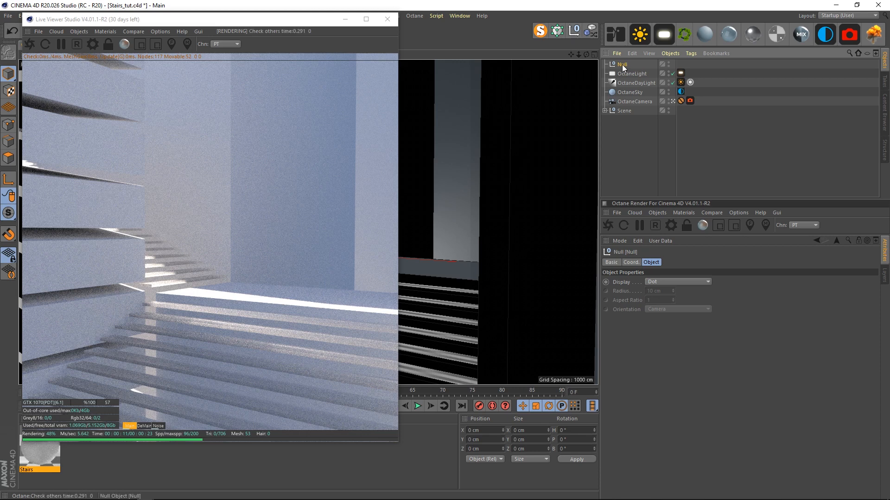
double_click(624, 64)
type("Lighting")
key("Return")
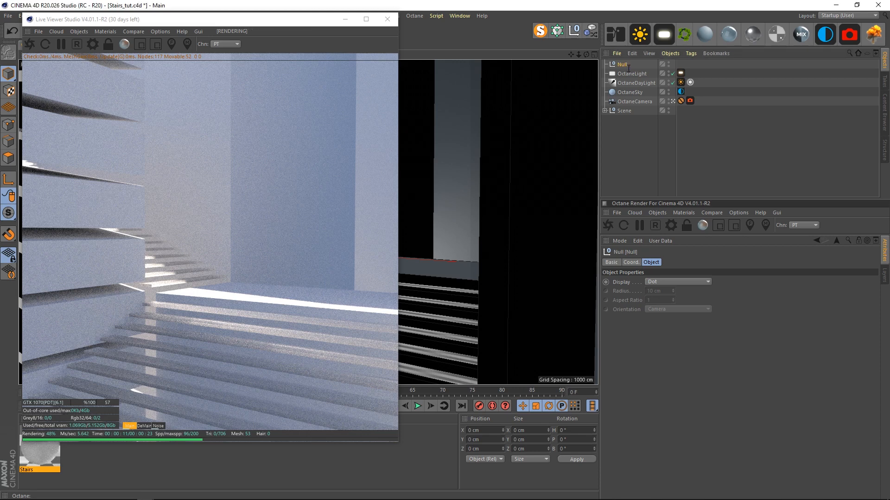
left_click(637, 126)
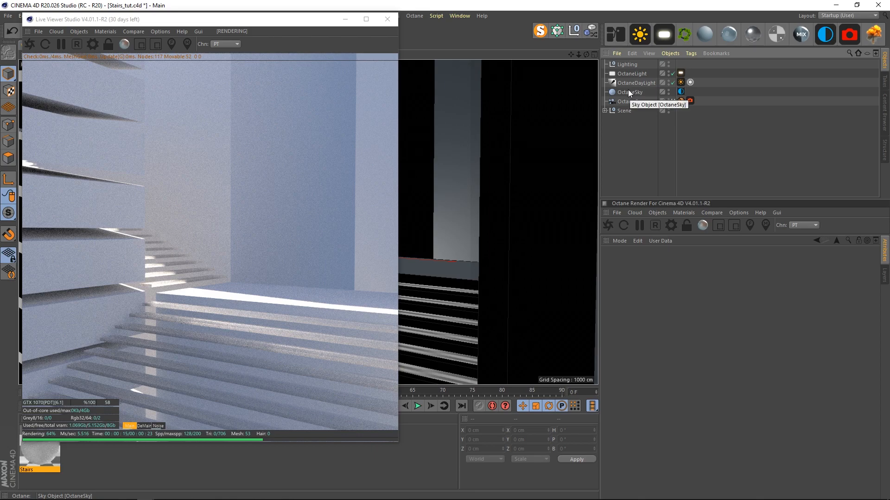
Nest OctaneLight, OctaneDayLight and OctaneSky under the Lighting null and collapse the group.
left_click(627, 90)
left_click(628, 72, "shift")
left_click_drag(628, 73, 611, 65)
left_click(604, 64)
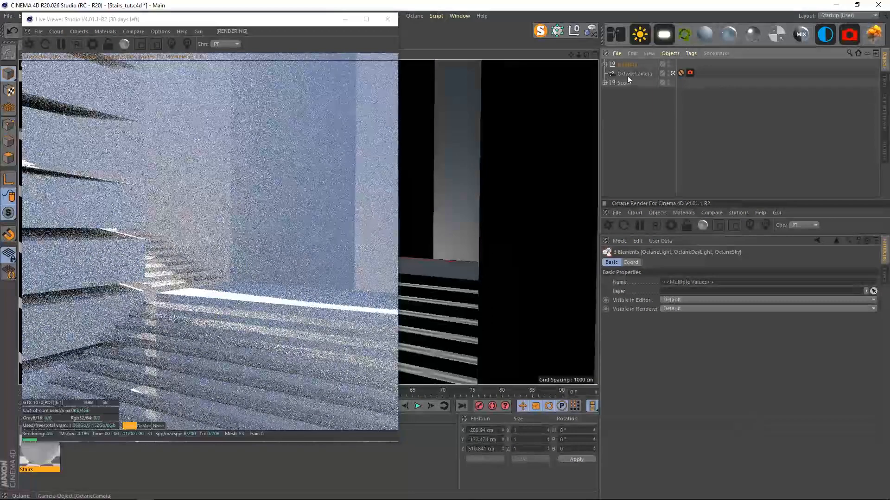
Reorder the hierarchy so that OctaneCamera comes first, followed by Lighting and Scene.
left_click_drag(626, 91, 628, 93)
left_click(642, 98)
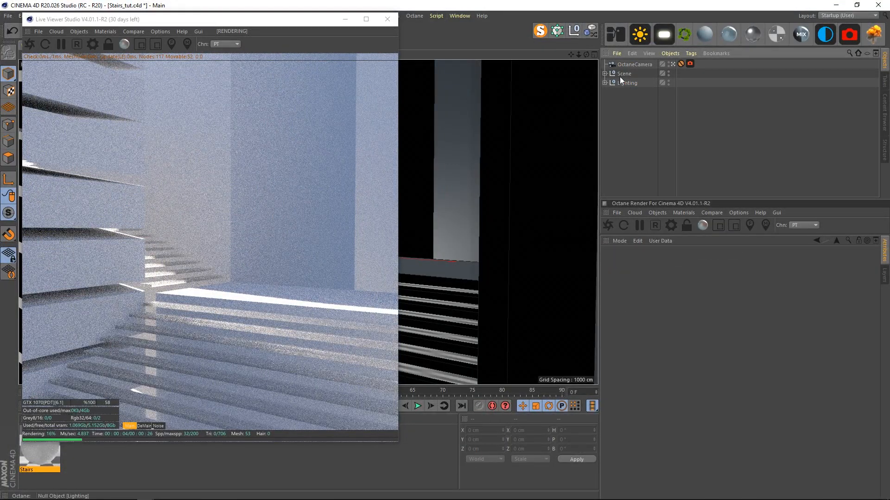
left_click_drag(623, 93, 623, 92)
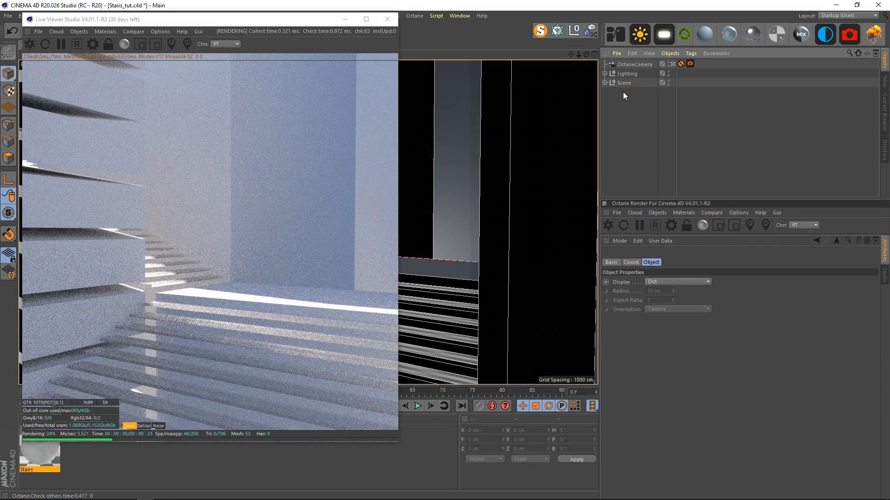
left_click(623, 92)
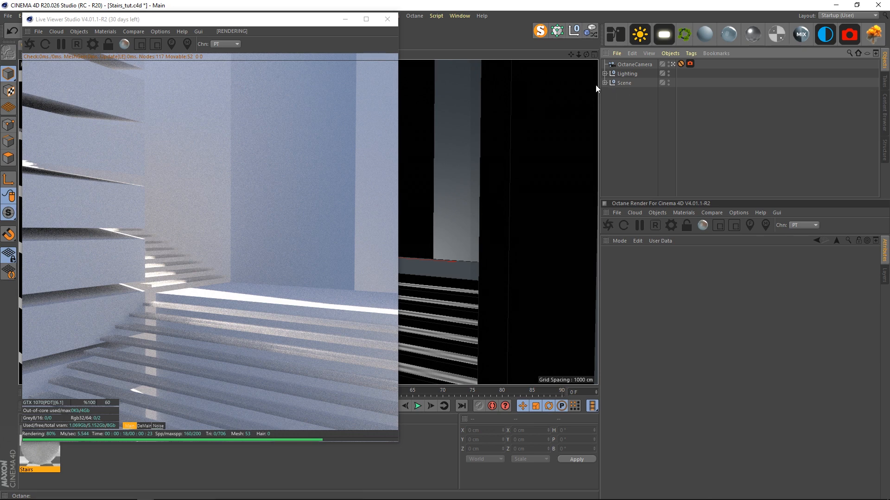
Expand the Scene group, then stop the live render and close the Live Viewer.
left_click(604, 83)
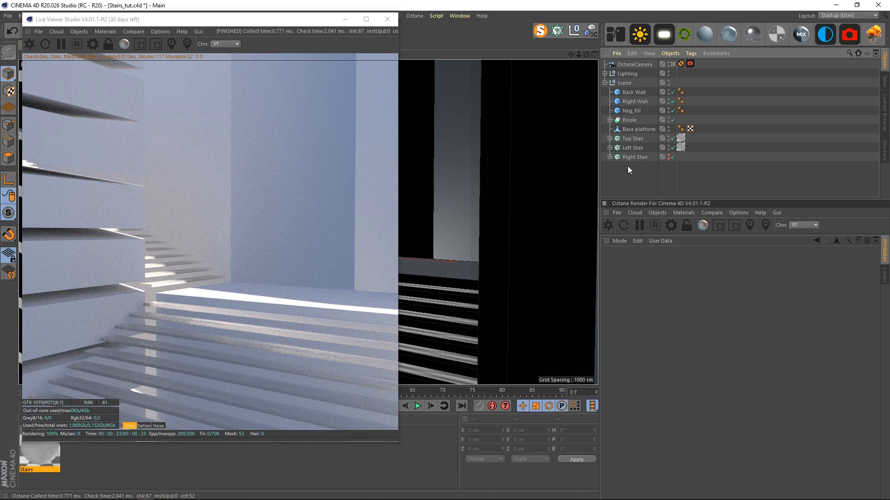
left_click(79, 45)
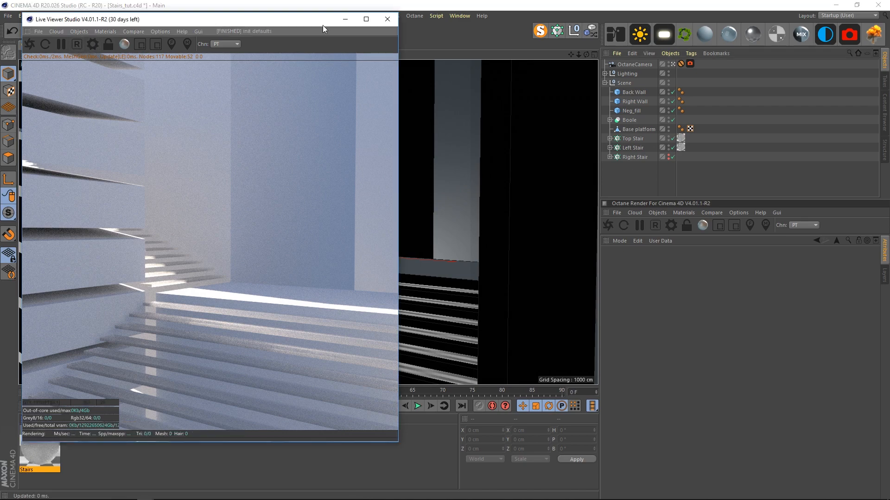
left_click(387, 19)
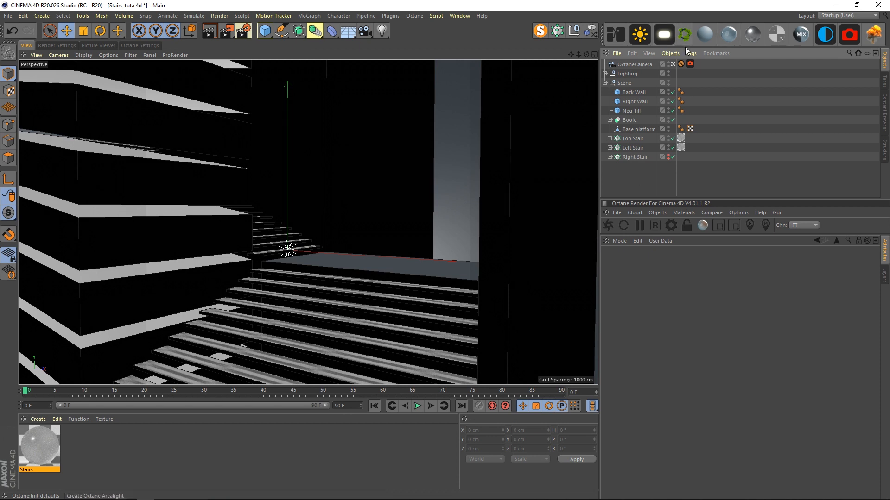
Create an Octane glossy material and open it in an enlarged Node Editor with free space beside its node.
left_click(728, 40)
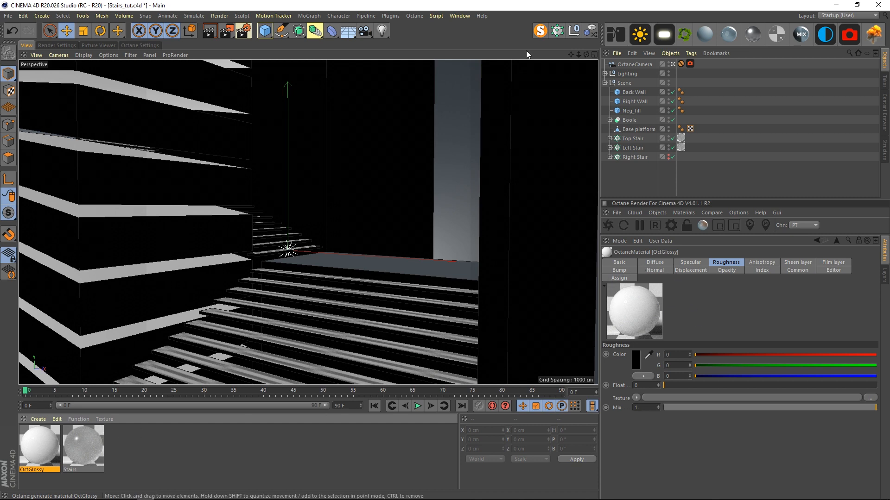
left_click(616, 37)
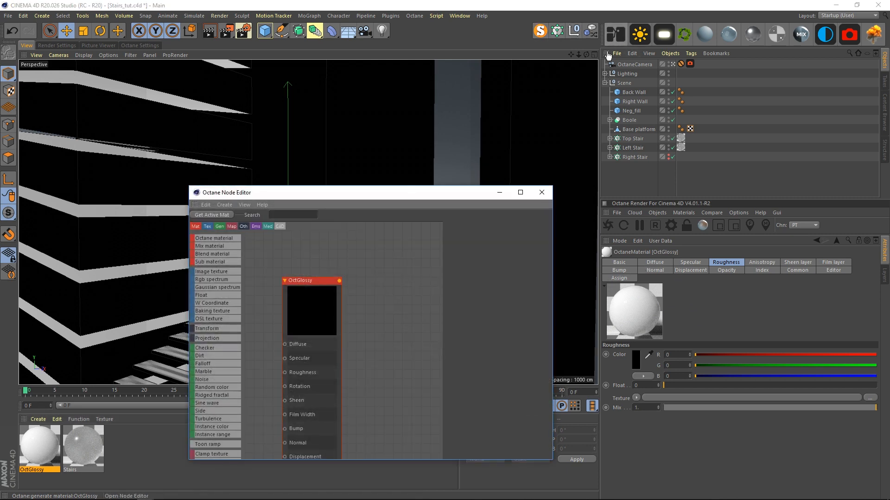
left_click_drag(320, 193, 343, 32)
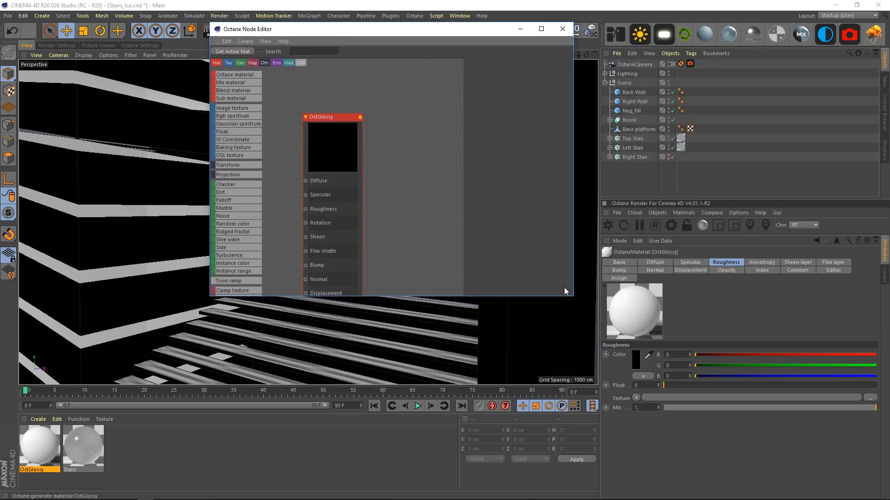
left_click_drag(572, 296, 815, 476)
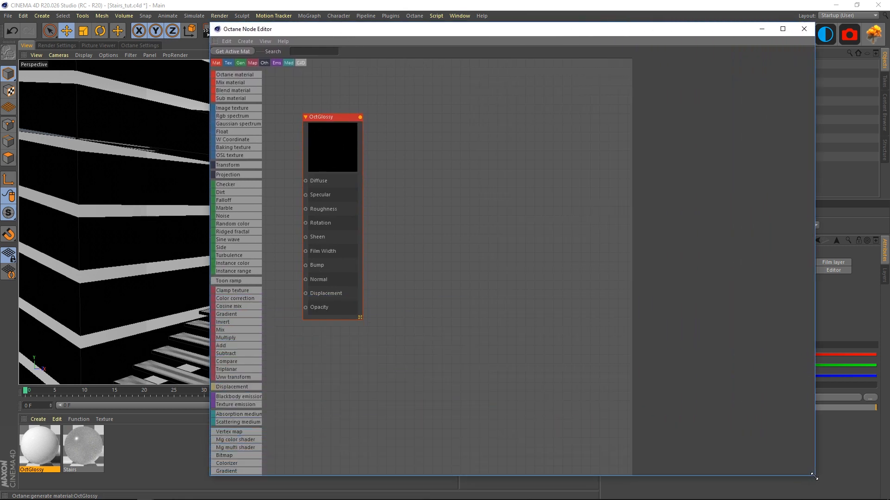
middle_click_drag(371, 146, 583, 144)
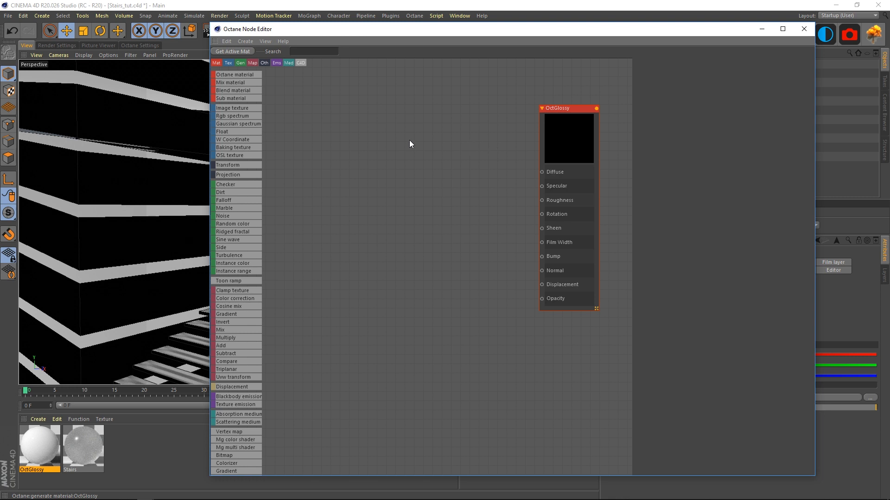
Add an Image Texture node to the graph and rename the glossy material Plaster 1.
left_click_drag(238, 108, 332, 123)
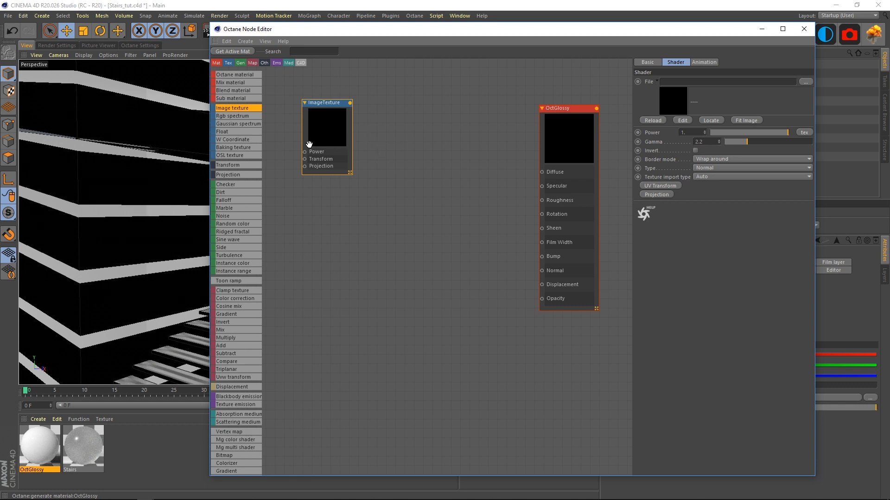
left_click(556, 132)
left_click(651, 62)
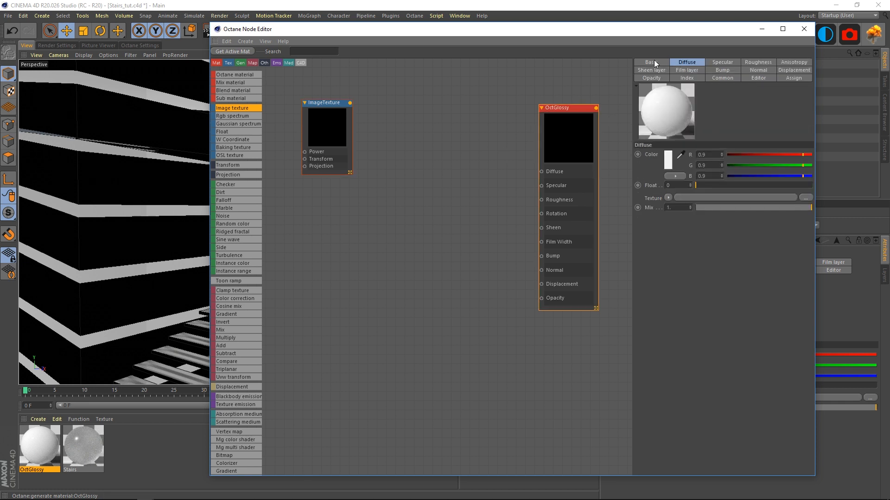
left_click(559, 148)
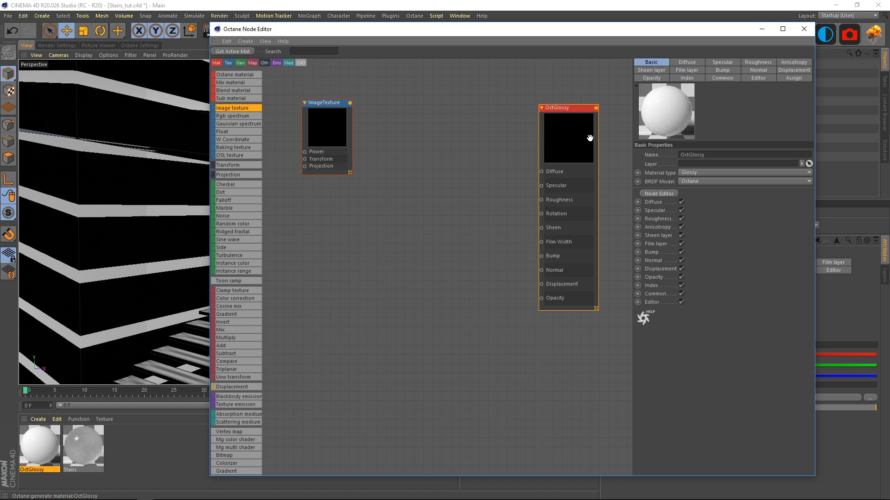
left_click(338, 128)
left_click(558, 140)
left_click_drag(713, 153, 591, 148)
type("Plaster 1")
key("Return")
left_click(485, 140)
left_click(545, 133)
Load Plaster17_COL_VAR1_6K from the Poliigon Plaster folder into the image texture and connect it to the material's Diffuse input.
left_click(319, 120)
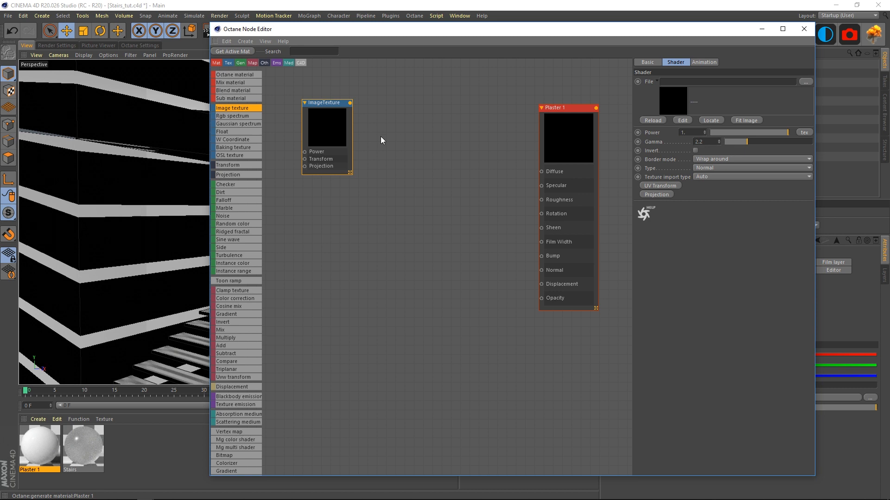
left_click(805, 82)
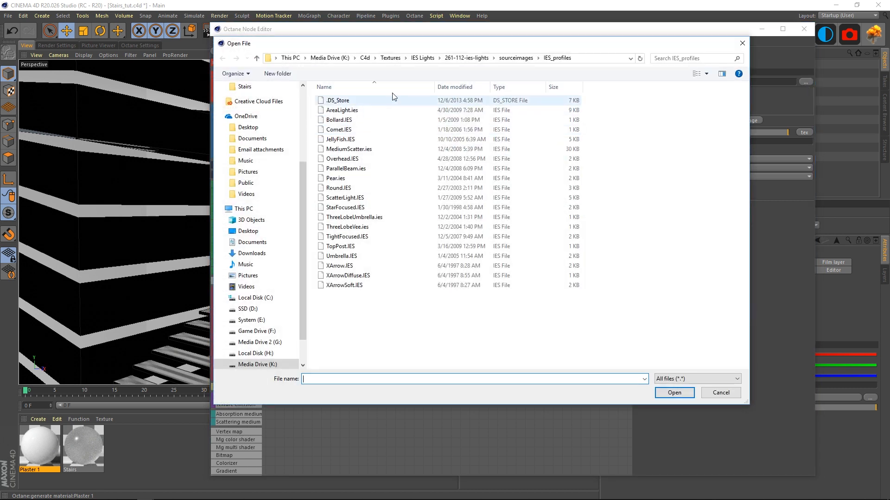
left_click(390, 58)
double_click(327, 230)
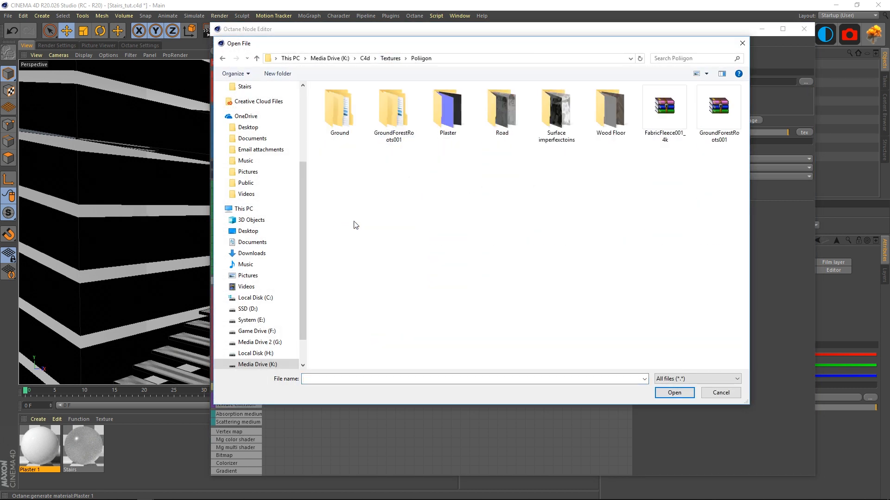
double_click(448, 108)
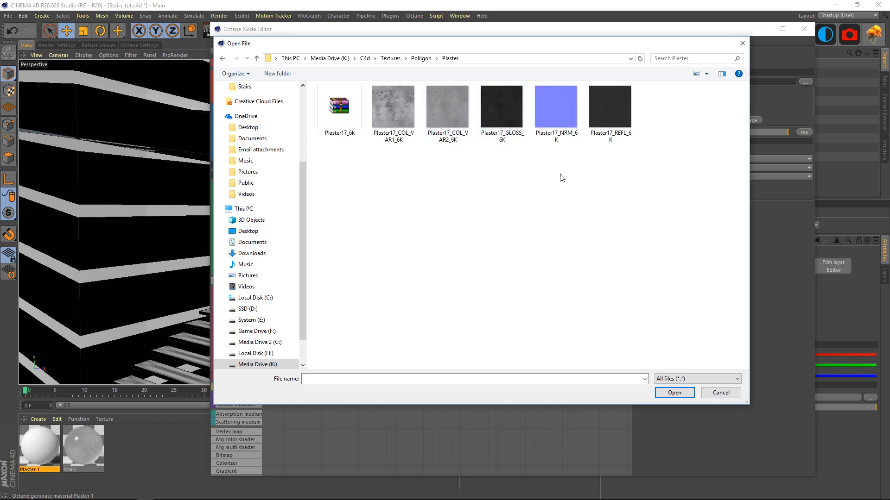
left_click(382, 139)
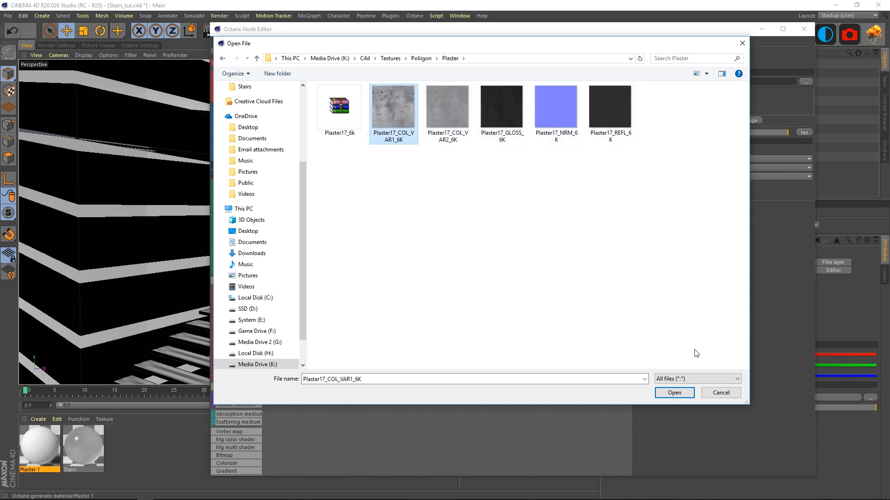
left_click(683, 393)
left_click(493, 285)
left_click_drag(349, 103, 541, 171)
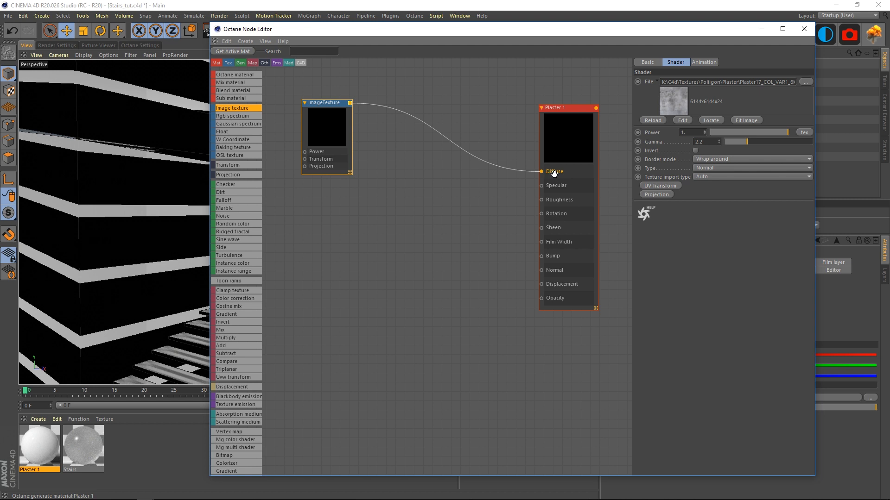
Duplicate the image texture node, load Plaster17_GLOSS_6K into the copy and connect it to the Specular input.
left_click_drag(333, 122, 372, 221)
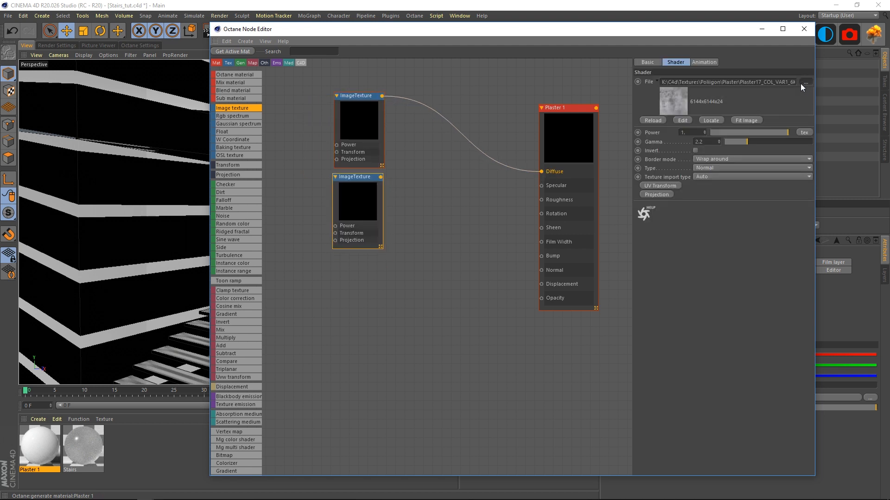
left_click(805, 82)
left_click(524, 140)
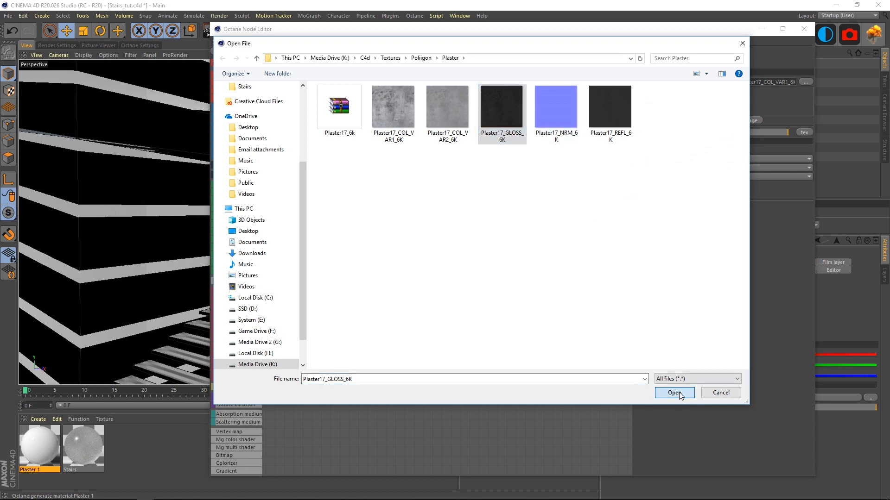
left_click(674, 393)
left_click(497, 284)
left_click_drag(381, 177, 541, 185)
Duplicate the gloss image texture node, load Plaster17_NRM_6K into the copy and connect it to the material's Normal input.
left_click_drag(356, 212, 359, 299, "ctrl")
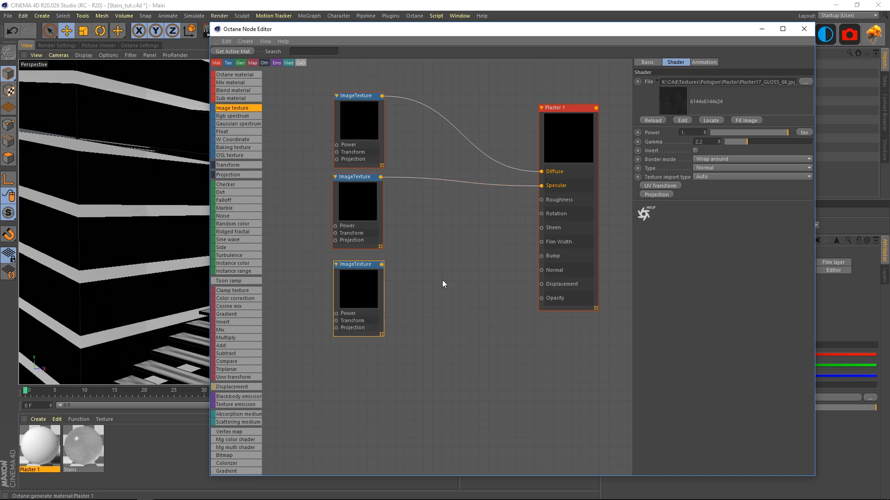
left_click(806, 82)
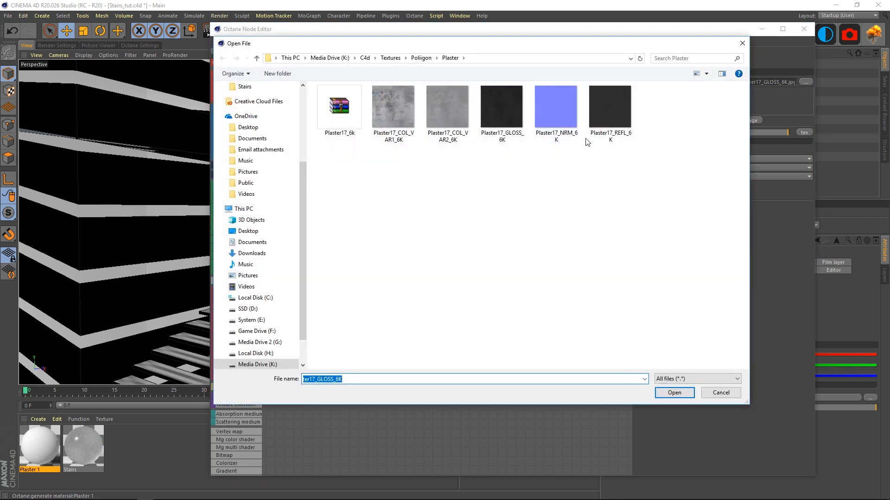
left_click(574, 136)
left_click(674, 393)
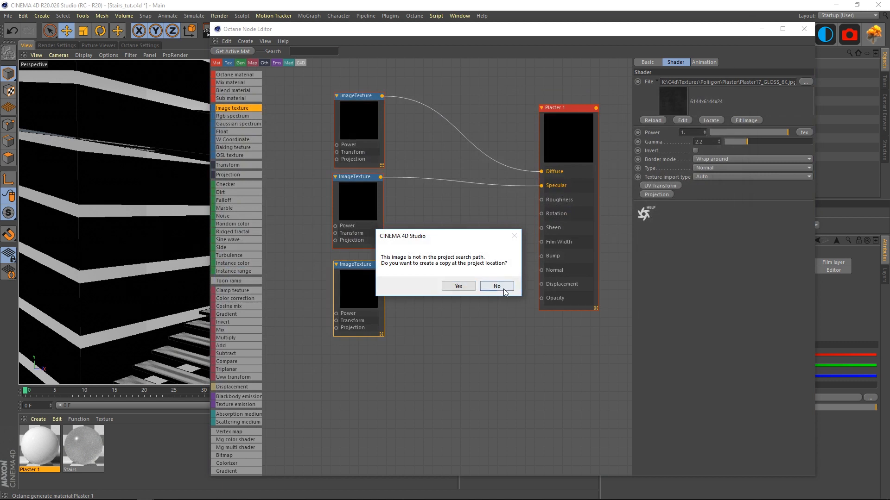
left_click(500, 288)
left_click_drag(382, 266, 541, 271)
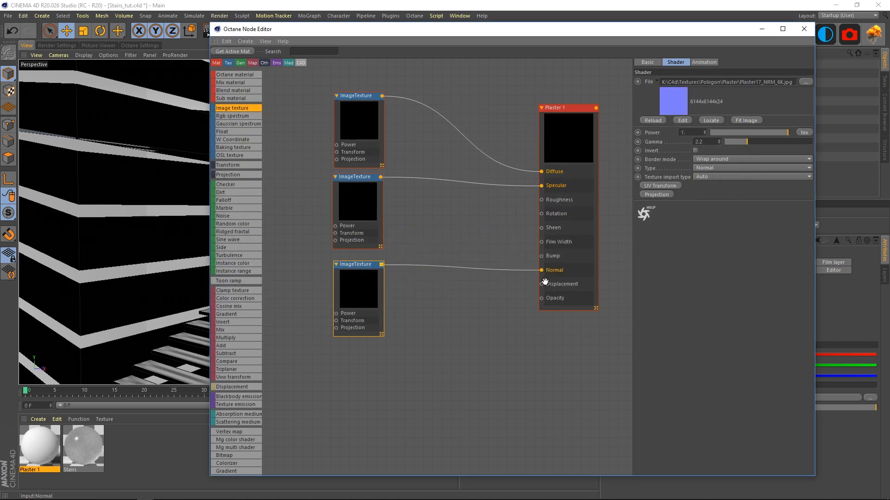
Tidy the graph by lining up the three image texture nodes in a column and repositioning the Plaster 1 node beside them.
mouse_move(356, 295)
left_mouse_down()
mouse_move(346, 285)
mouse_move(354, 287)
left_mouse_up()
left_click_drag(373, 190, 376, 189)
left_click_drag(373, 266, 377, 266)
left_click(391, 238)
left_click_drag(369, 214, 365, 214)
left_click(397, 220)
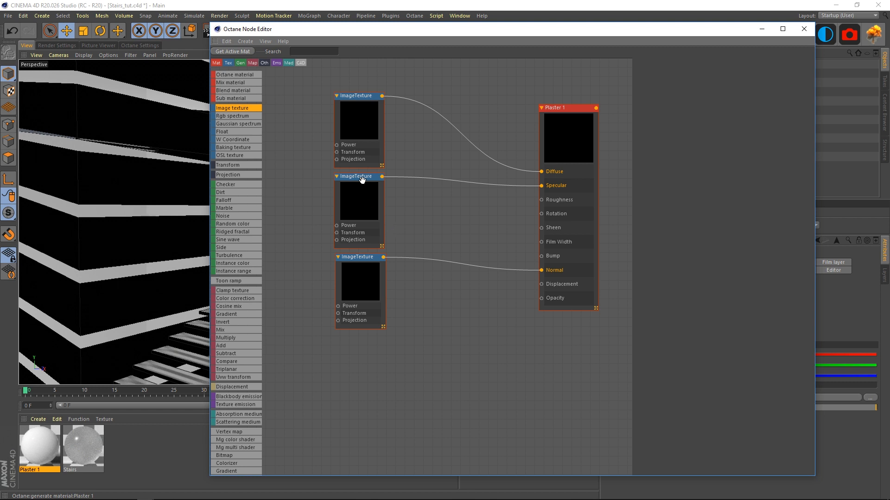
left_click_drag(359, 138, 359, 137)
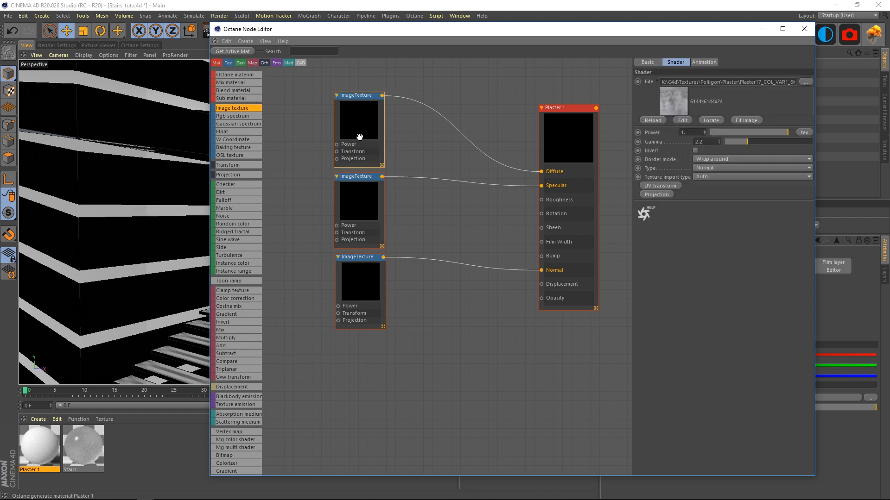
left_click(406, 347)
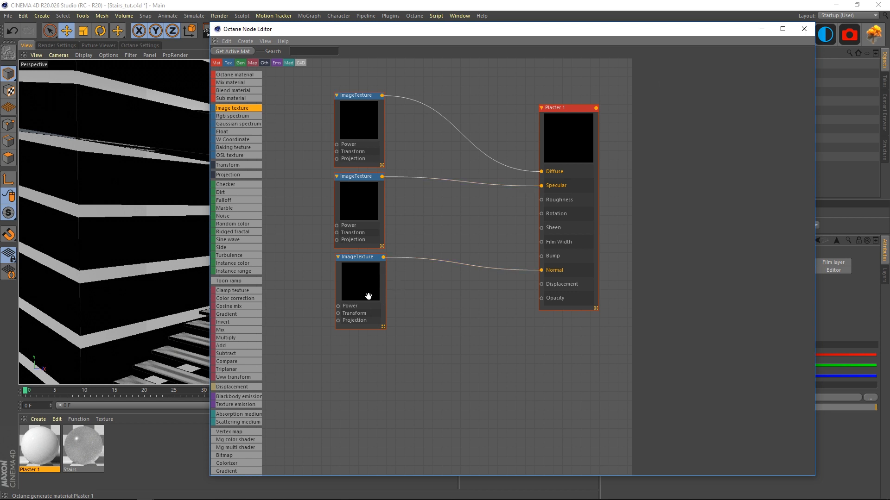
left_click(364, 144)
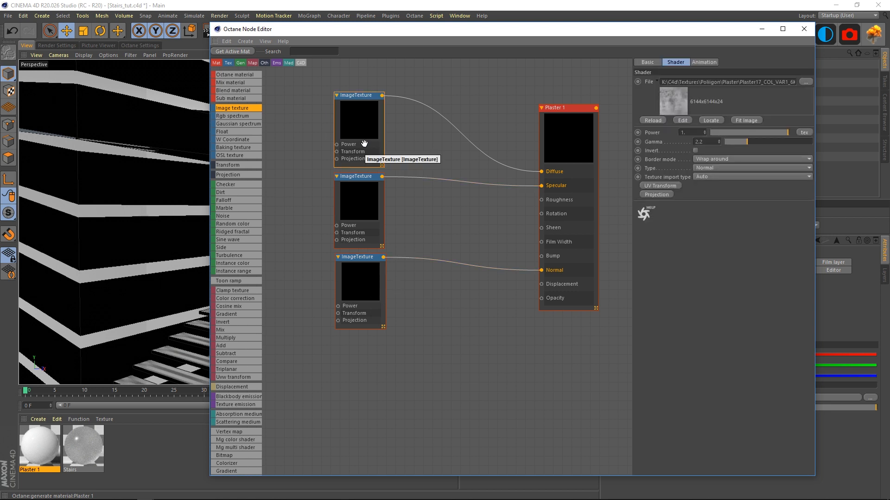
left_click_drag(558, 155, 551, 126)
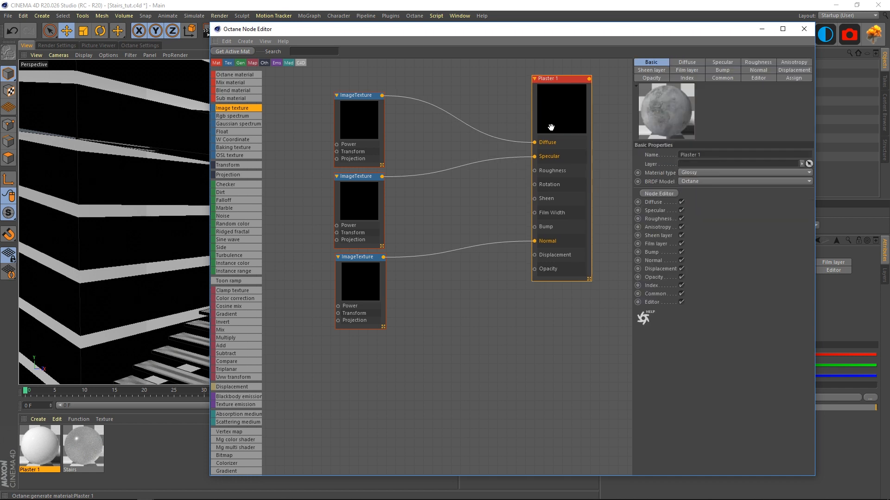
left_click_drag(547, 127, 549, 147)
left_click(502, 200)
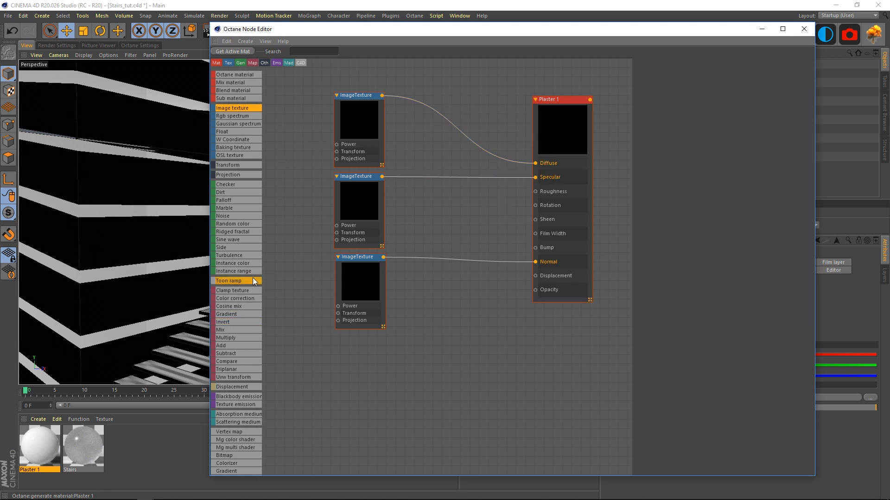
Insert a Color Correction node between the colour image texture and the Diffuse input, and check the material preview.
left_click_drag(240, 300, 433, 109)
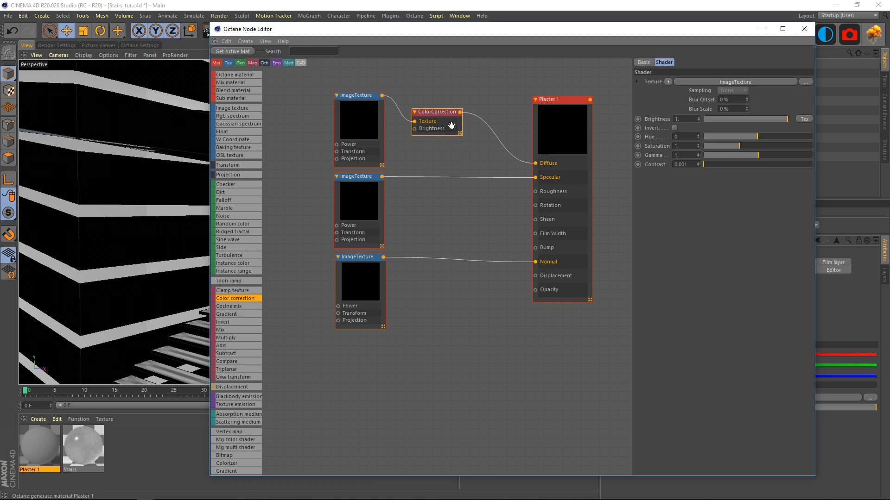
left_click(369, 131)
left_click(560, 135)
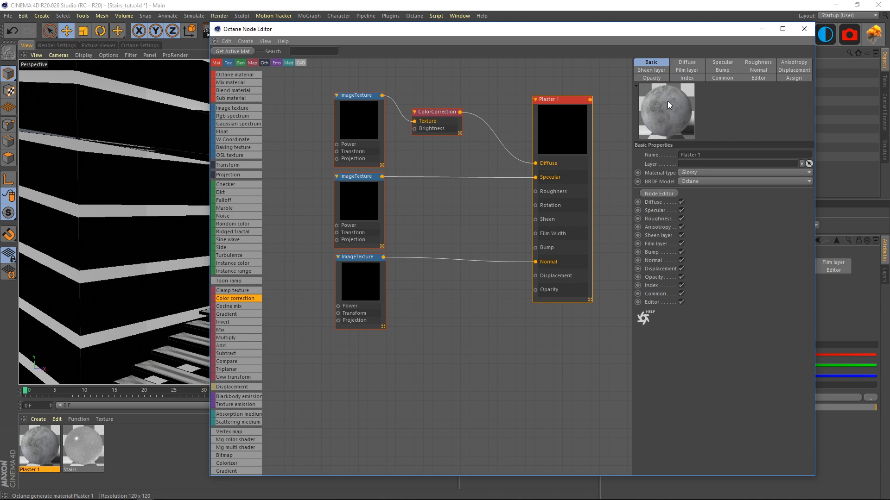
left_click(448, 125)
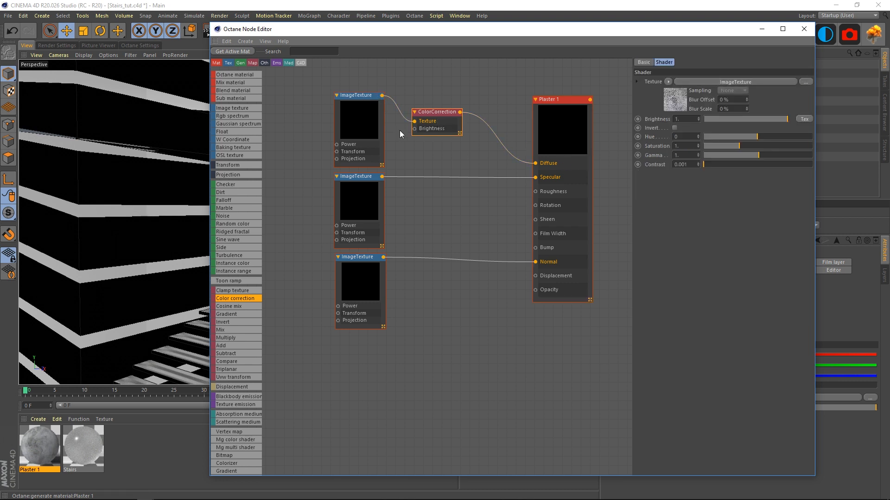
left_click(586, 156)
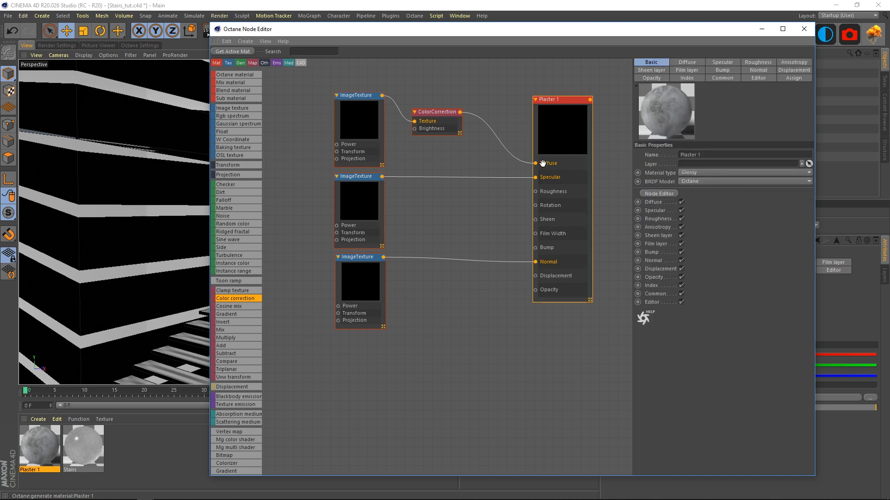
Lower the ColorCorrection node's gamma to 0.75 and then 0.65, compare the material preview and close the Node Editor.
left_click(427, 123)
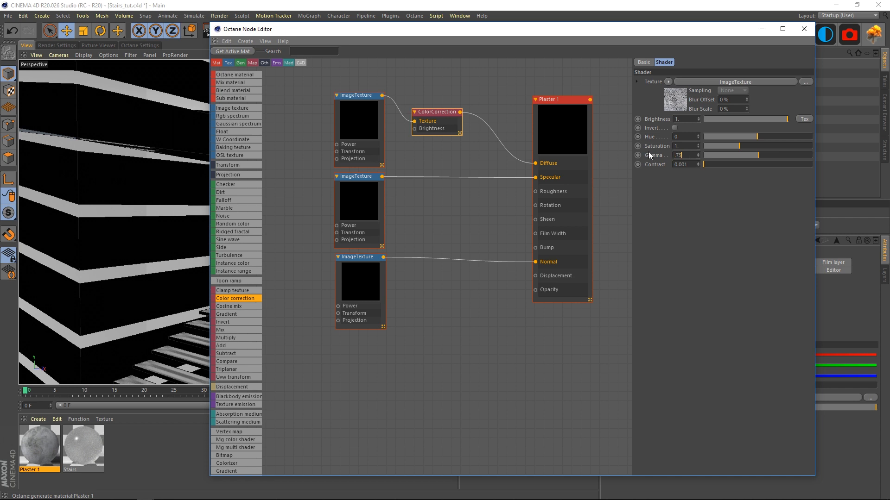
left_click(580, 134)
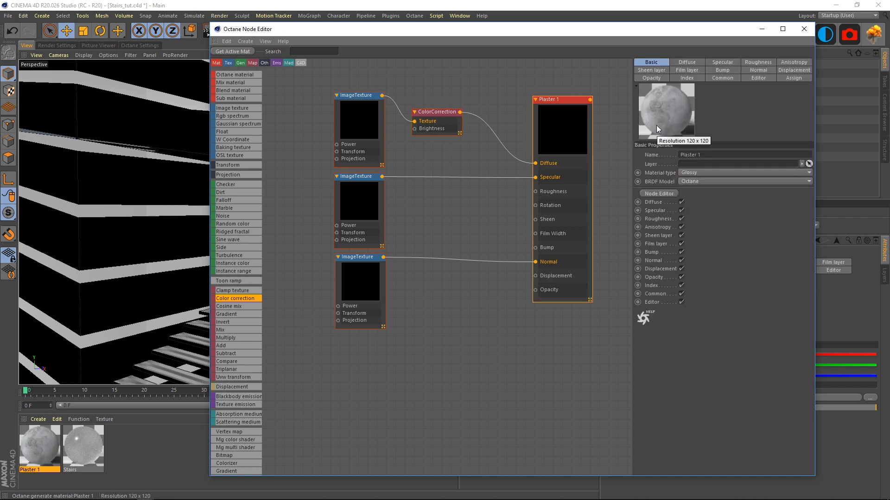
left_click(440, 131)
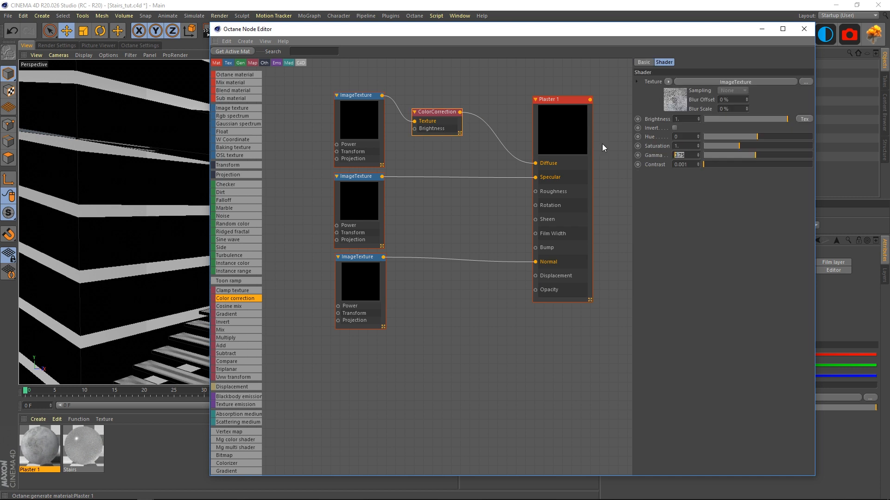
left_click(579, 134)
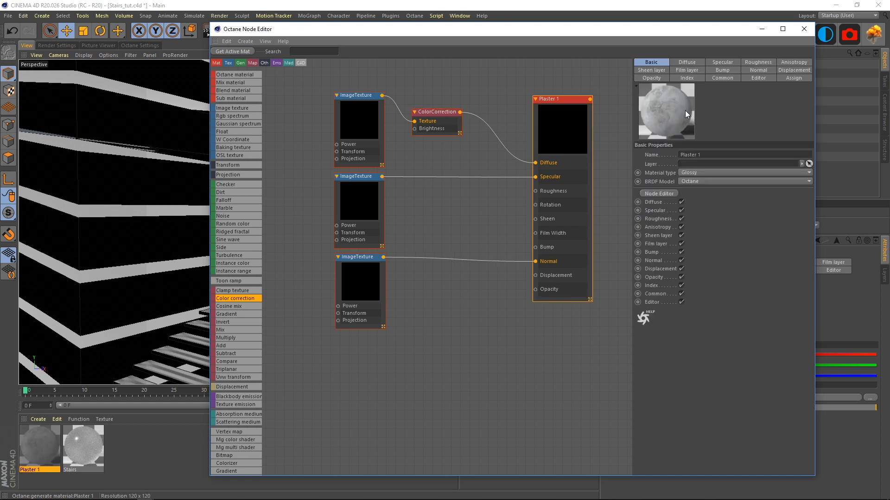
left_click(804, 33)
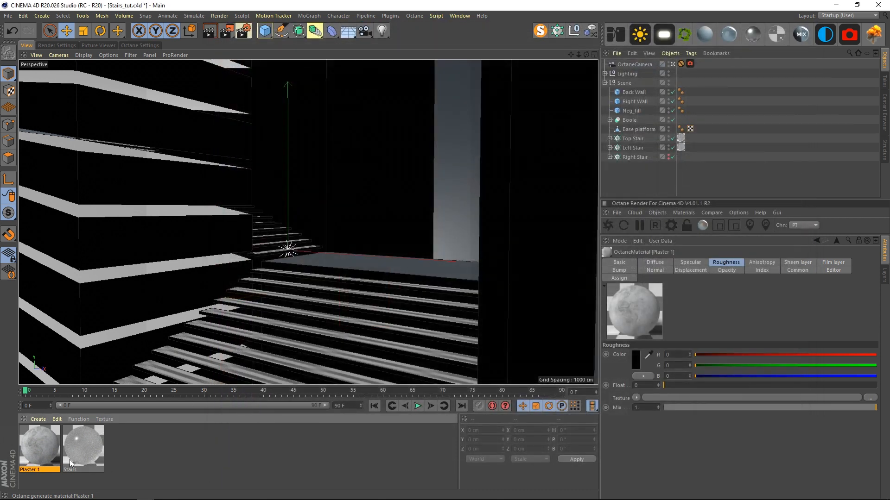
Duplicate the Plaster 1 material and rename the copy Plaster 2.
left_click_drag(54, 446, 82, 454, "ctrl")
double_click(82, 454)
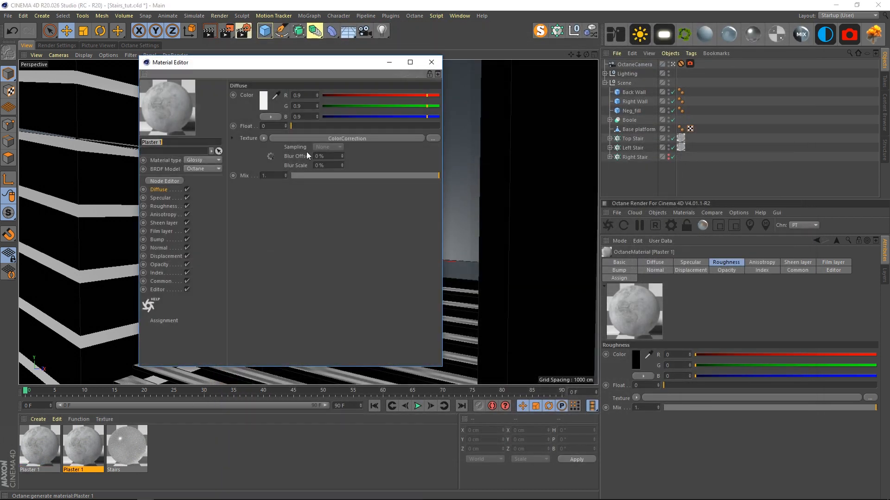
left_click(169, 143)
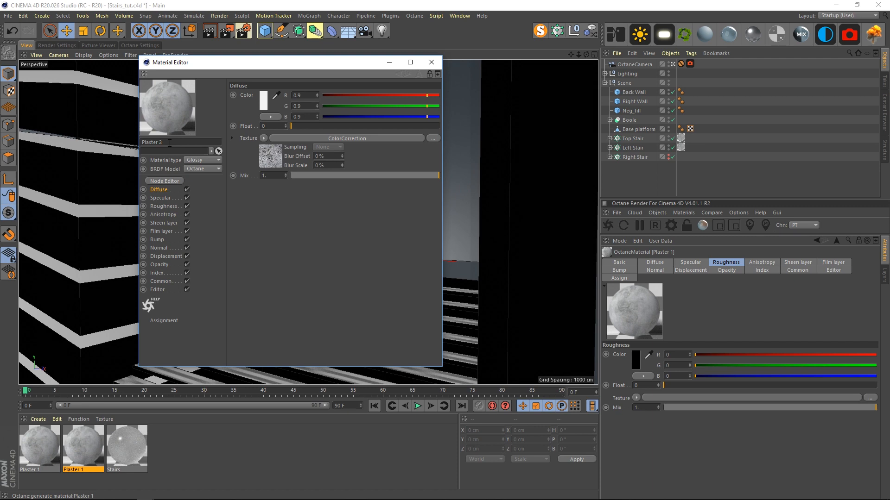
Open Plaster 2 in the Node Editor and load Plaster17_COL_VAR2_6K into its diffuse image texture without copying it to the project.
left_click(164, 181)
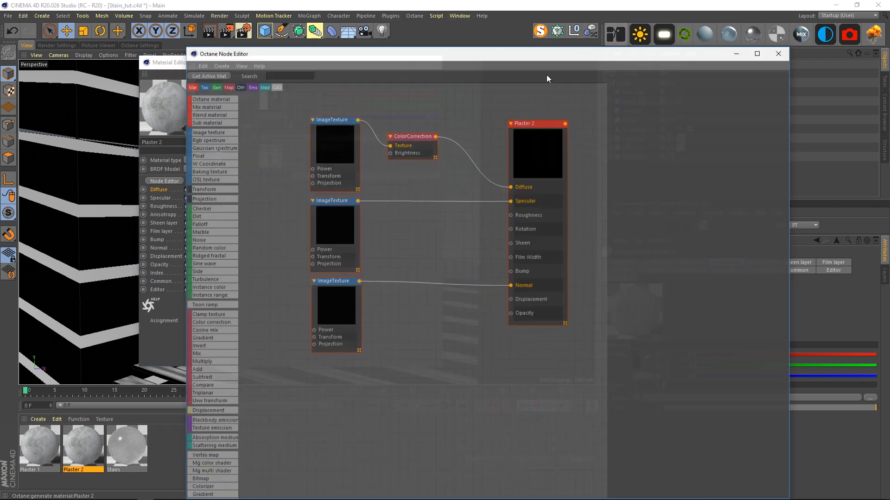
left_click(347, 133)
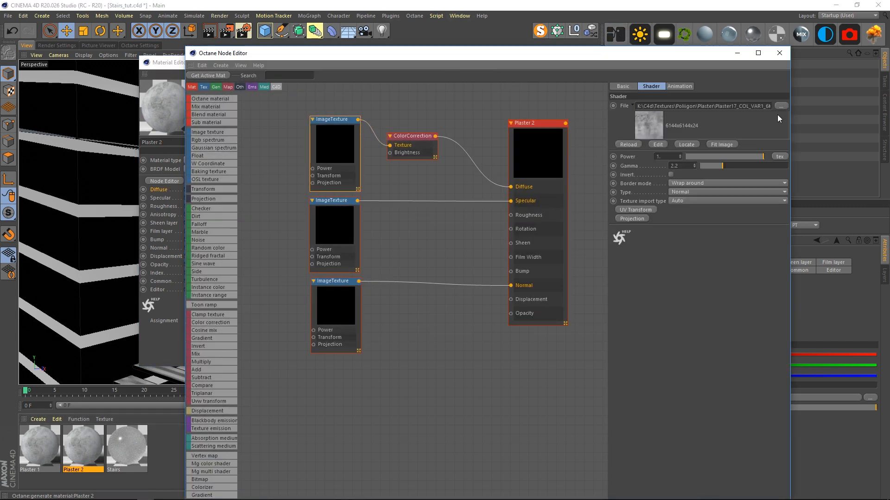
left_click(780, 107)
left_click(423, 134)
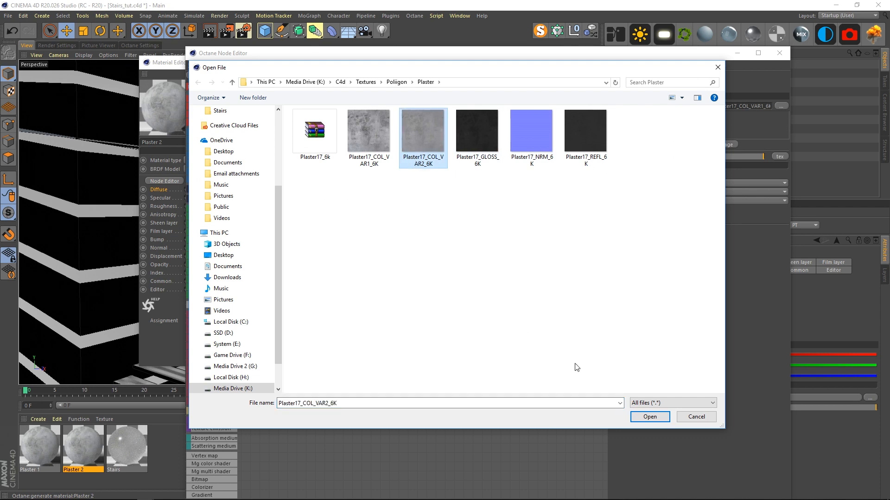
left_click(648, 416)
left_click(506, 287)
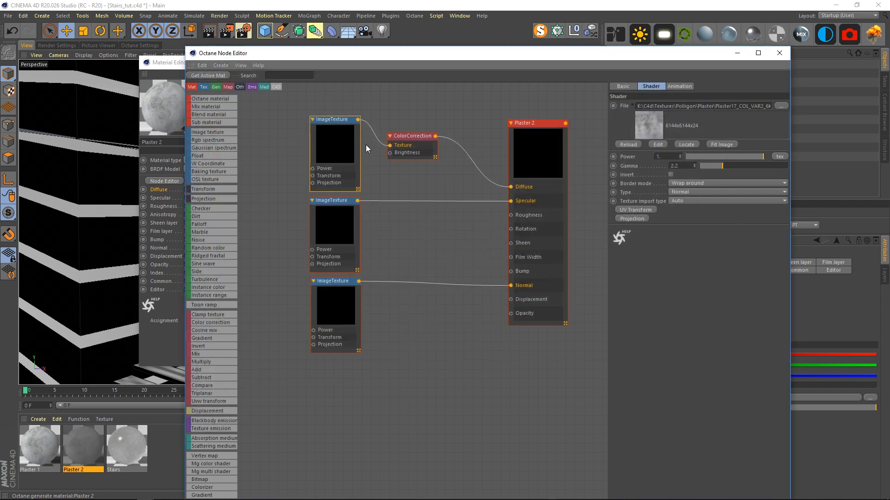
Try a gamma of 0.75 on Plaster 2's ColorCorrection node and close the Node Editor.
left_click(416, 139)
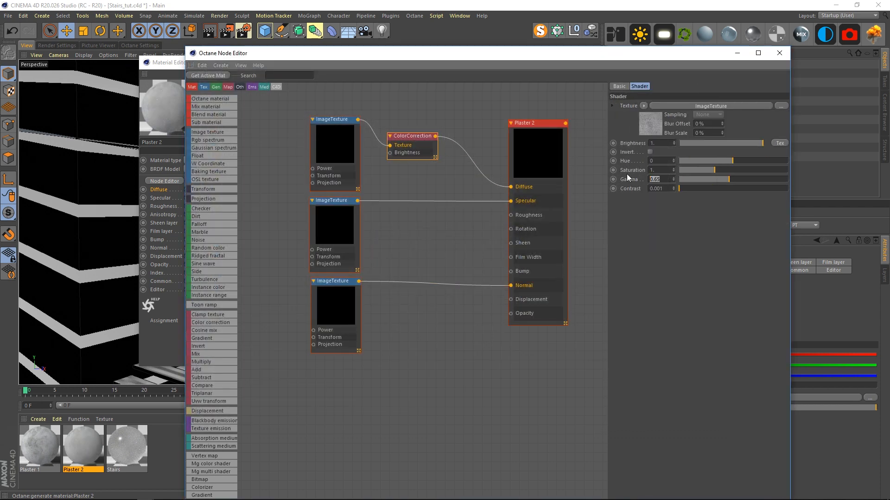
type("0.75")
key("Return")
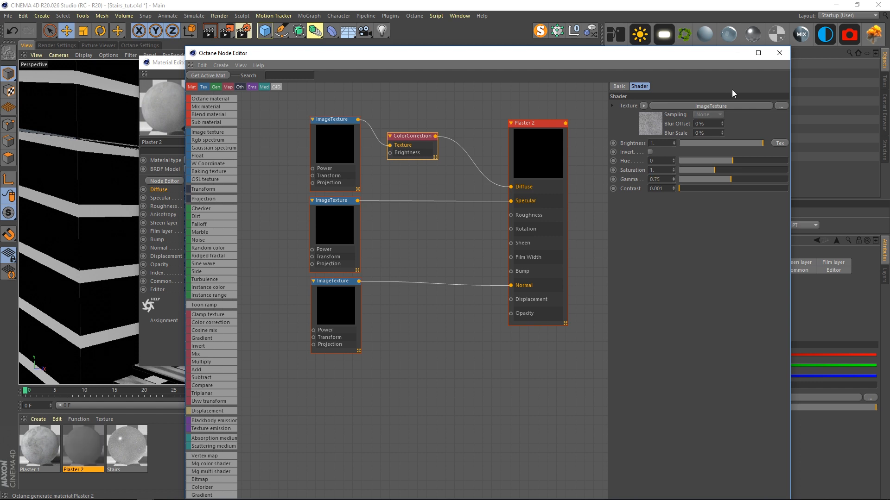
left_click(779, 53)
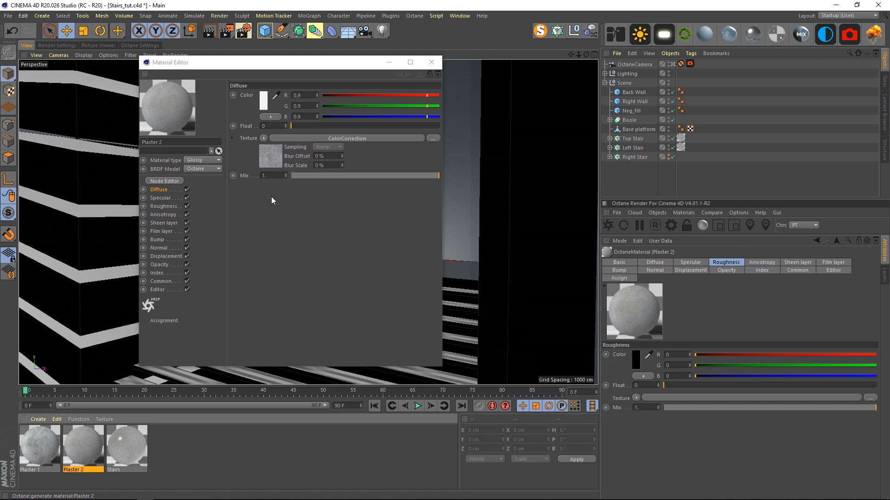
Set the gamma of Plaster 2's diffuse ColorCorrection to 0.6 and close the Material Editor.
left_click(262, 154)
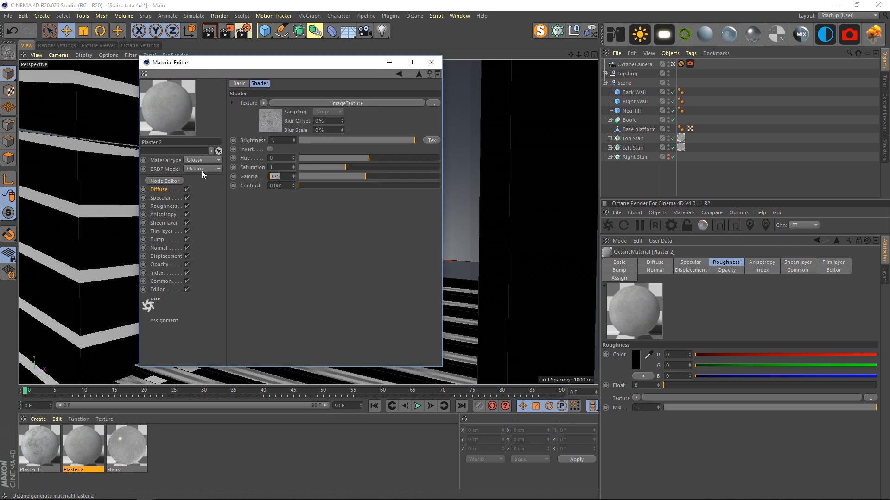
type(".6")
key("Return")
left_click(431, 63)
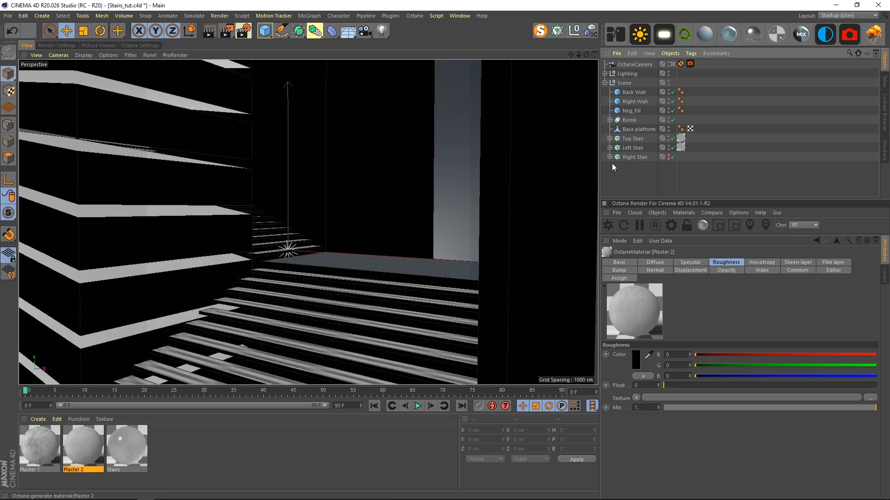
Open the Octane Live Viewer window and move it clear of the stairs in the viewport.
left_click(398, 274)
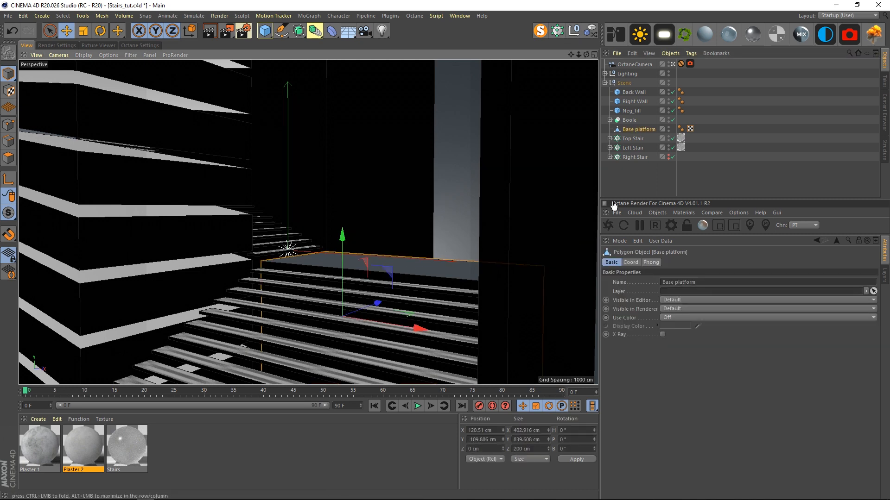
left_click(606, 118)
left_click(418, 18)
left_click(422, 37)
left_click_drag(386, 78, 701, 57)
Apply the Plaster 1 material to the Base platform, then move the Live Viewer off the object list and select the platform.
left_click(40, 452)
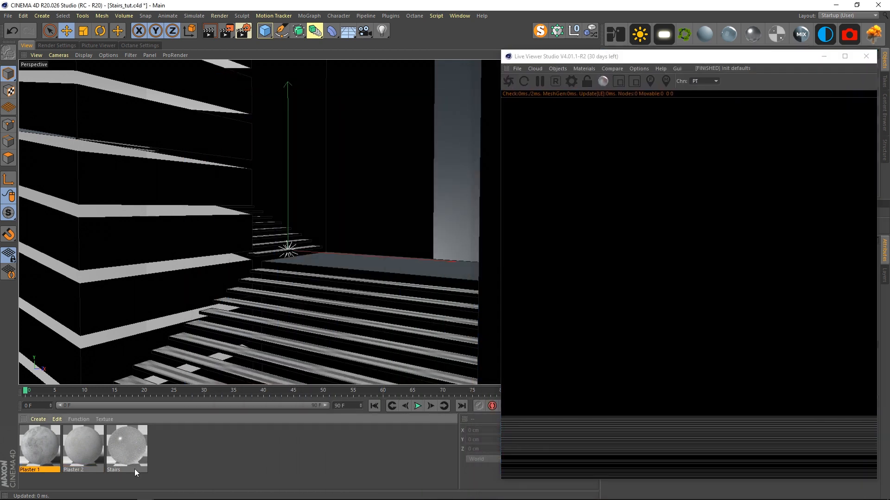
left_click_drag(36, 452, 387, 265)
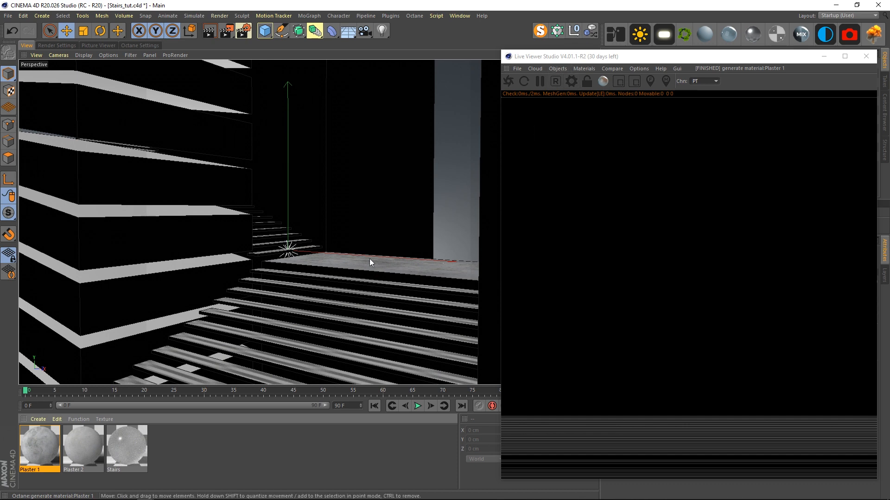
left_click_drag(587, 59, 106, 22)
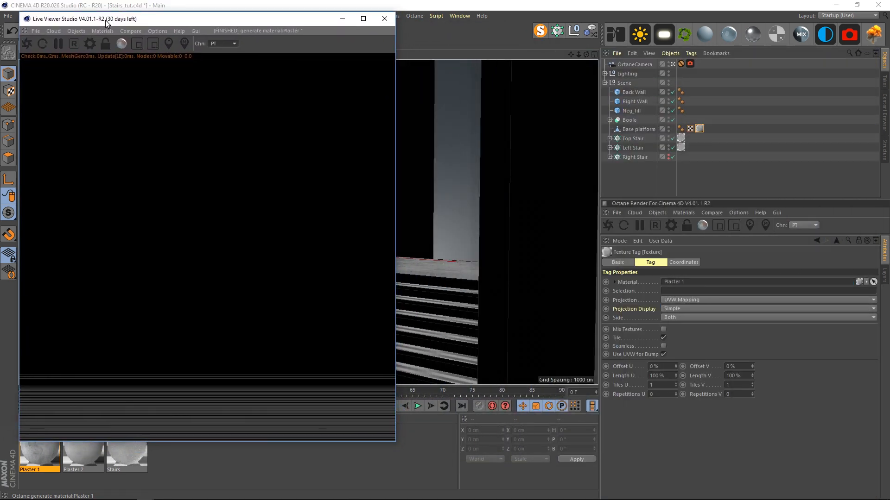
left_click(560, 224)
left_click(635, 130)
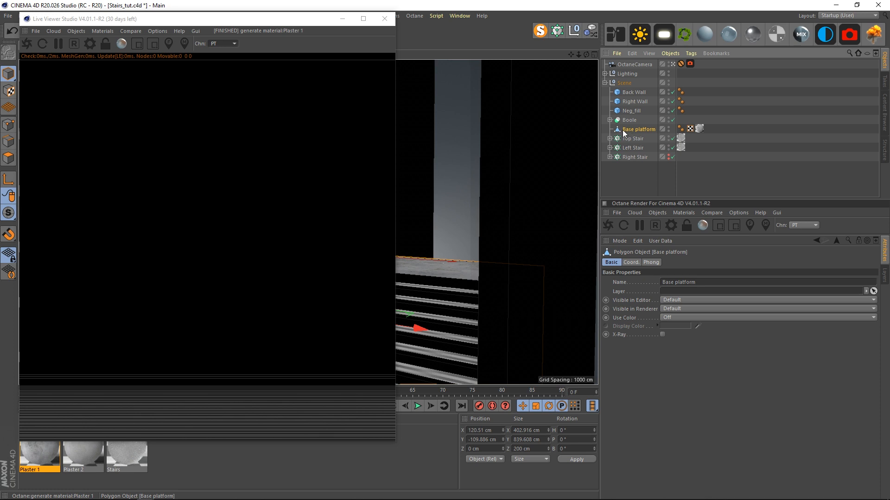
Render the scene live, leave the OctaneCamera view and examine the plaster texture on the side of the Base platform.
left_click(698, 129)
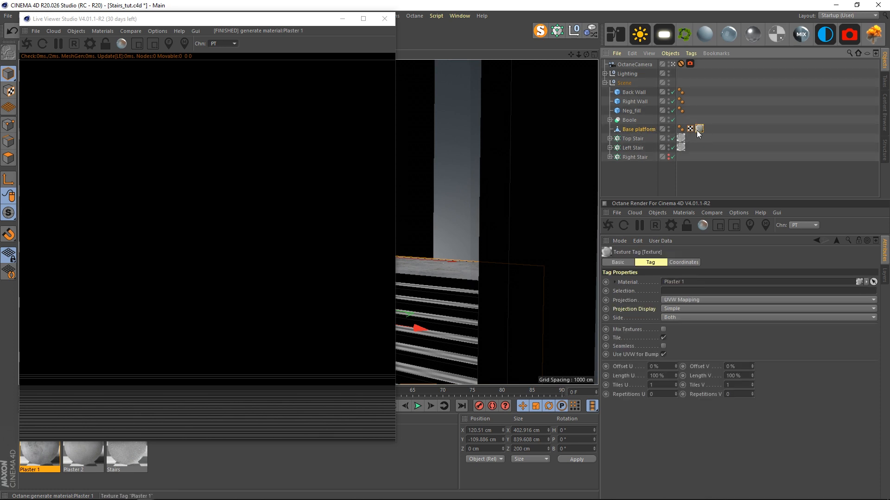
left_click(639, 130)
left_click(292, 128)
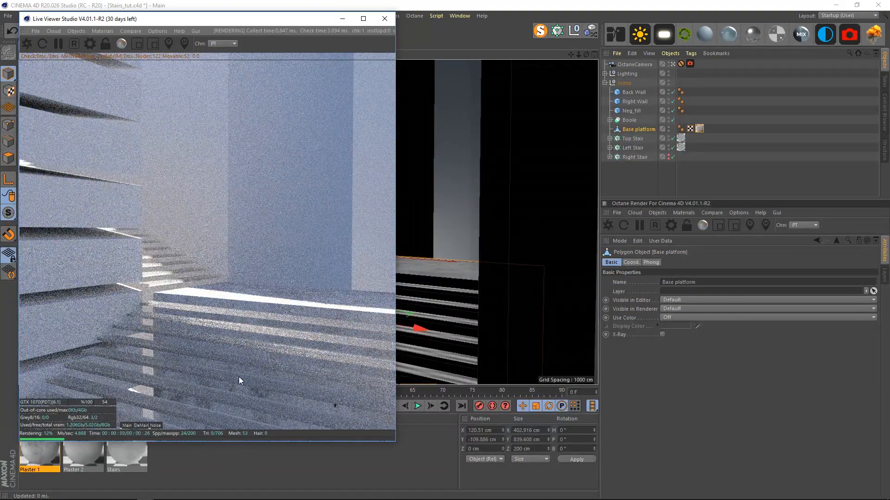
left_click(672, 64)
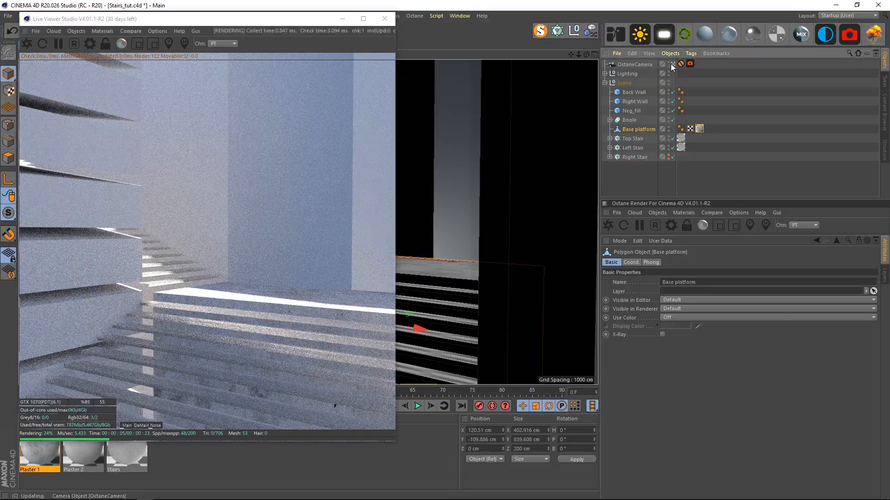
middle_click_drag(477, 319, 453, 250, "alt")
left_click_drag(453, 250, 500, 265, "alt")
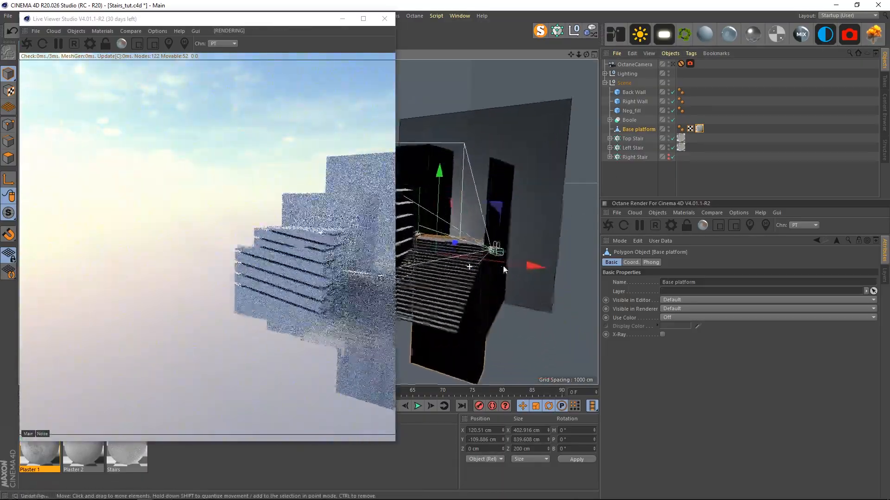
right_click_drag(499, 265, 555, 262, "alt")
middle_click_drag(501, 278, 493, 179, "alt")
right_click_drag(475, 282, 485, 271, "alt")
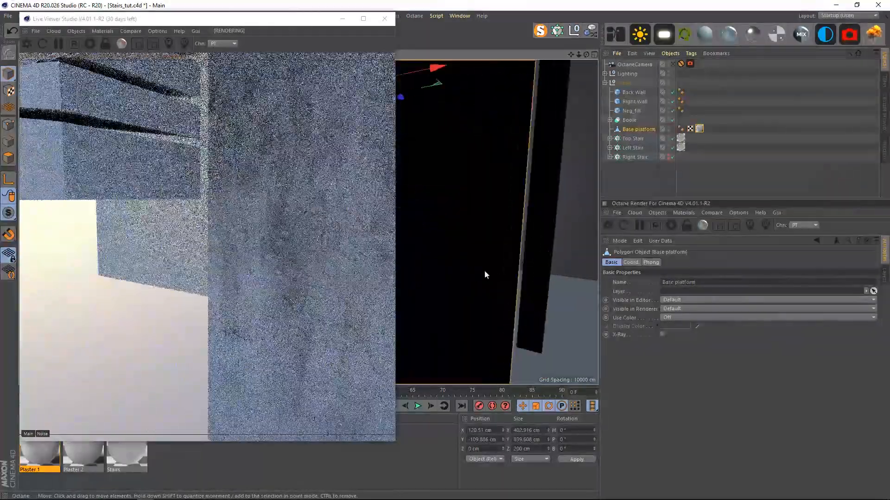
left_click_drag(485, 271, 489, 259, "alt")
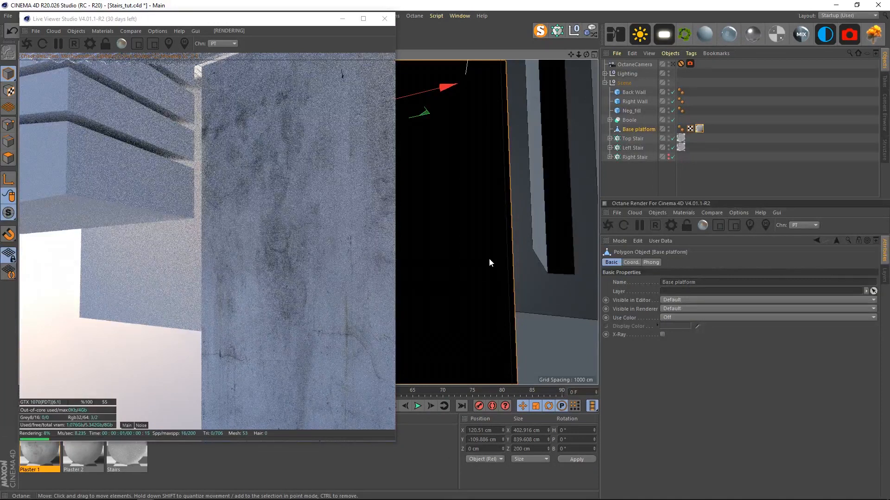
Set Length U and Length V of the Base platform's Plaster 1 texture tag to 45 %.
left_click(699, 128)
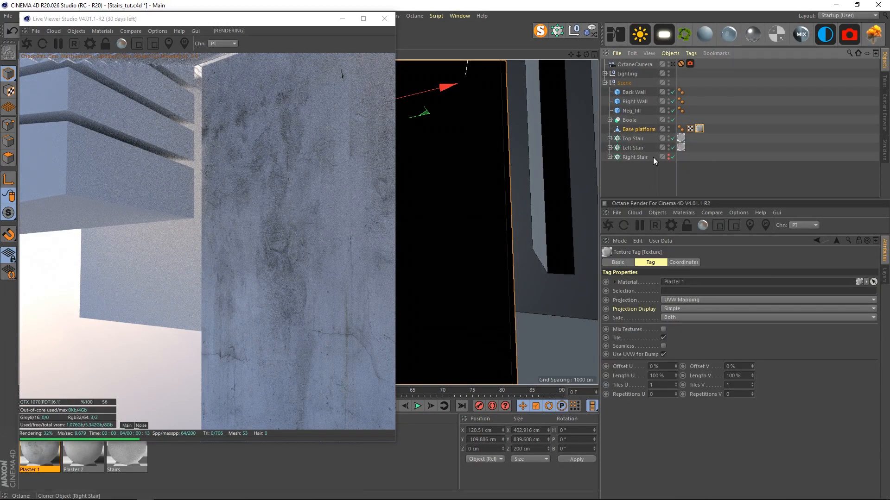
left_click(661, 376)
type("45")
key("Return")
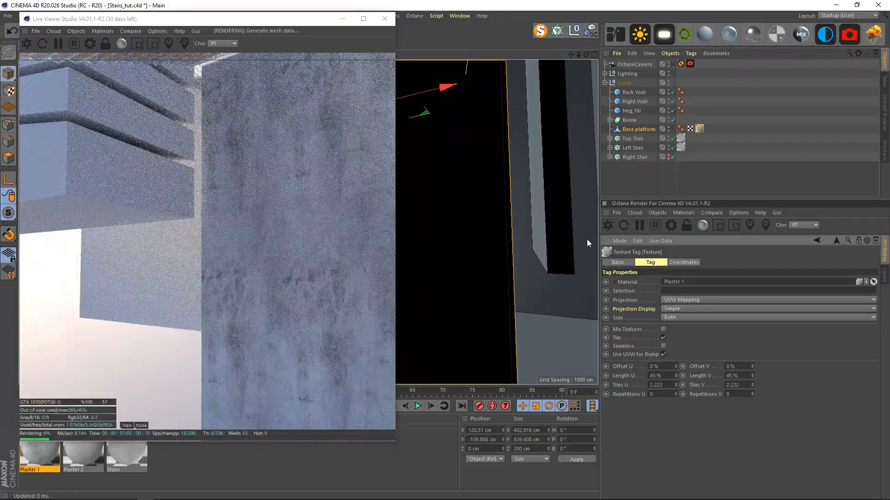
Expand the Lighting group and set the power of the OctaneDayLight's daylight tag to 1.
middle_click_drag(489, 203, 538, 355, "alt")
left_click_drag(497, 207, 505, 186, "alt")
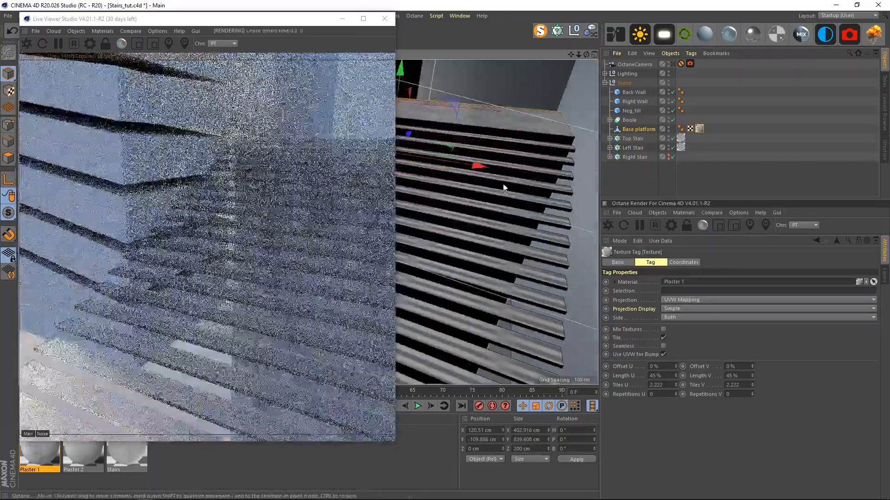
middle_click_drag(505, 186, 512, 324, "alt")
right_click_drag(488, 243, 535, 238, "alt")
middle_click_drag(535, 237, 526, 310, "alt")
left_click_drag(512, 281, 508, 311, "alt")
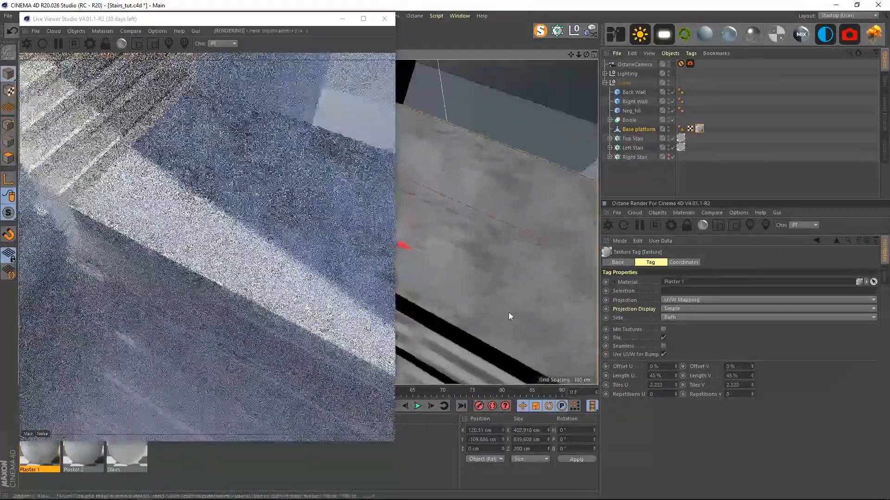
left_click(605, 74)
left_click(681, 92)
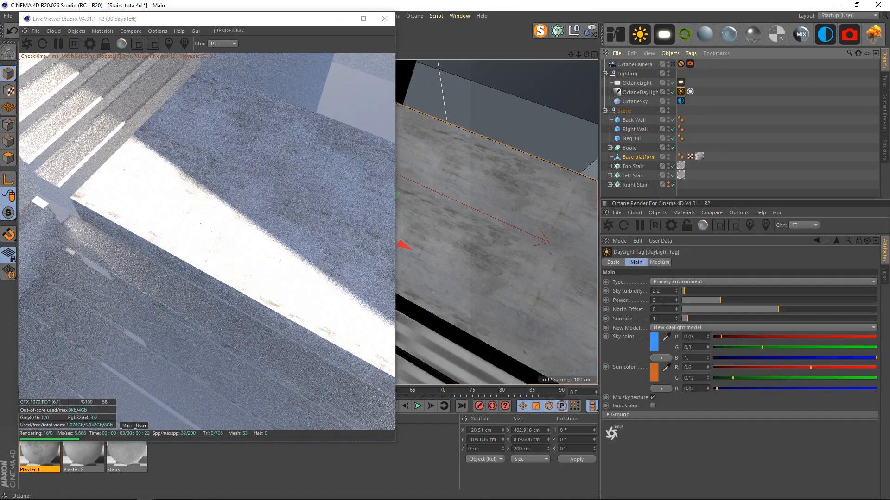
left_click(625, 300)
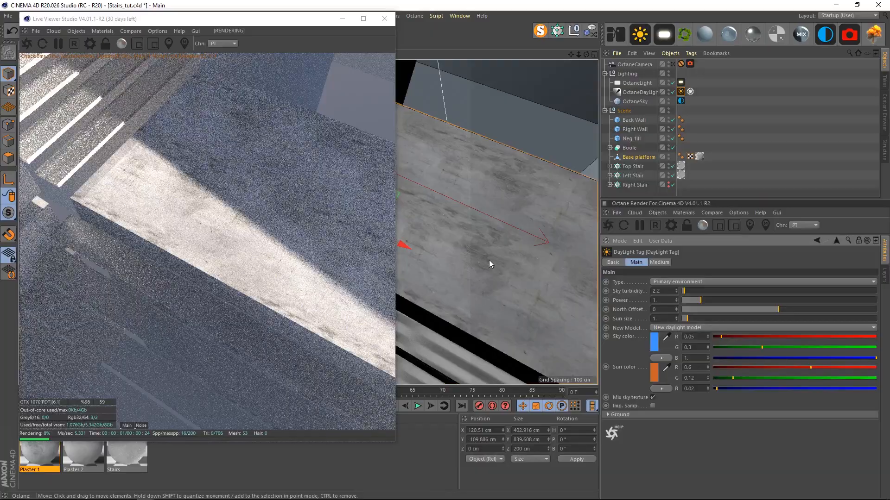
Set Length U of the Base platform's Plaster 1 texture tag to 35 % and return to the OctaneCamera view.
left_click_drag(505, 275, 557, 268, "alt")
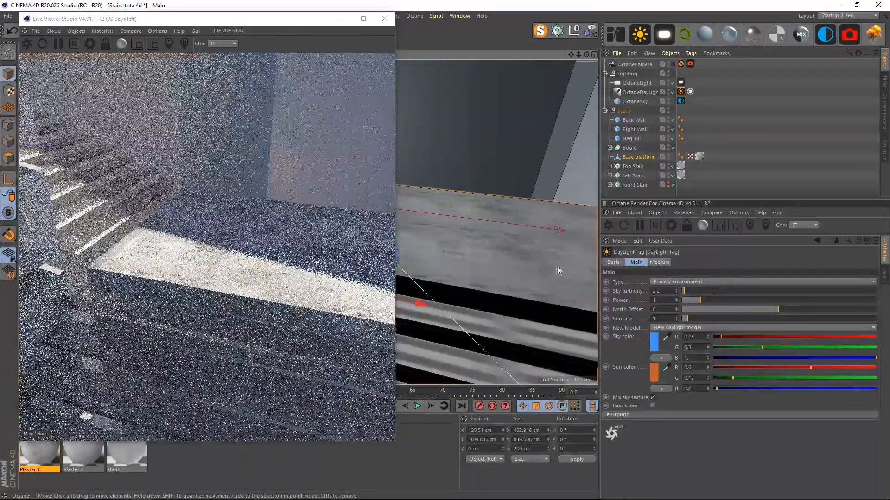
left_click(699, 156)
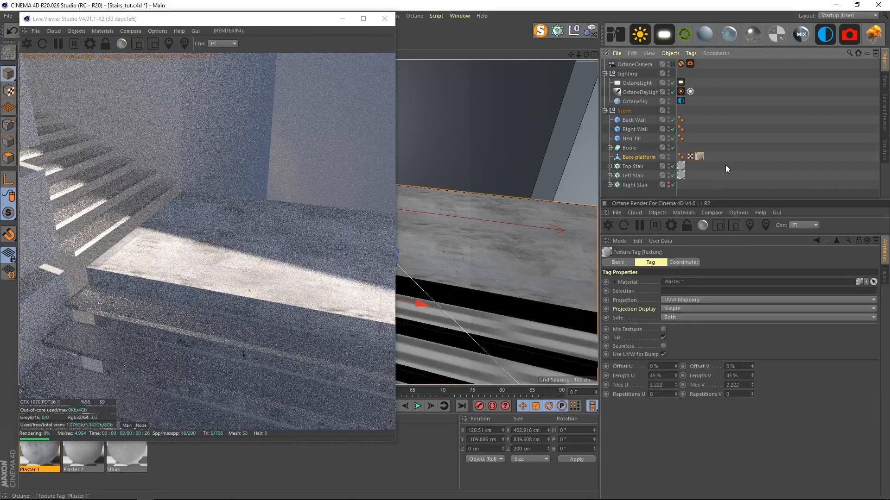
left_click_drag(752, 375, 752, 376)
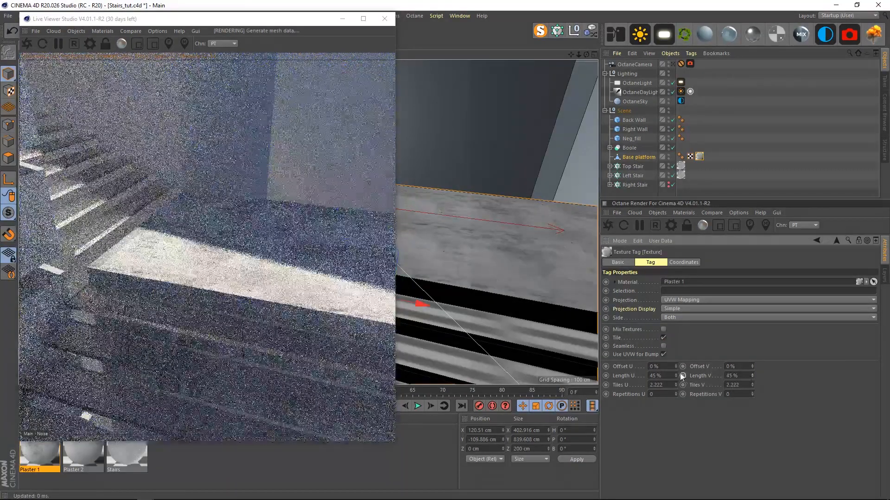
left_click_drag(675, 375, 672, 379)
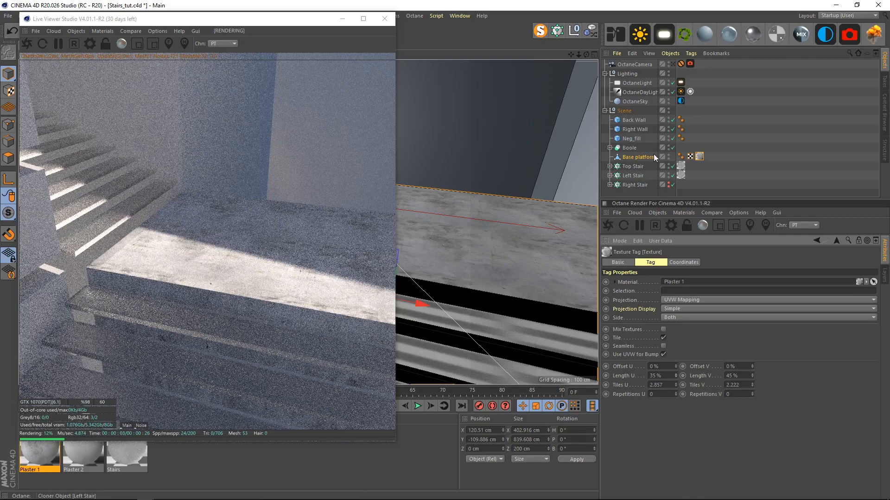
left_click(673, 64)
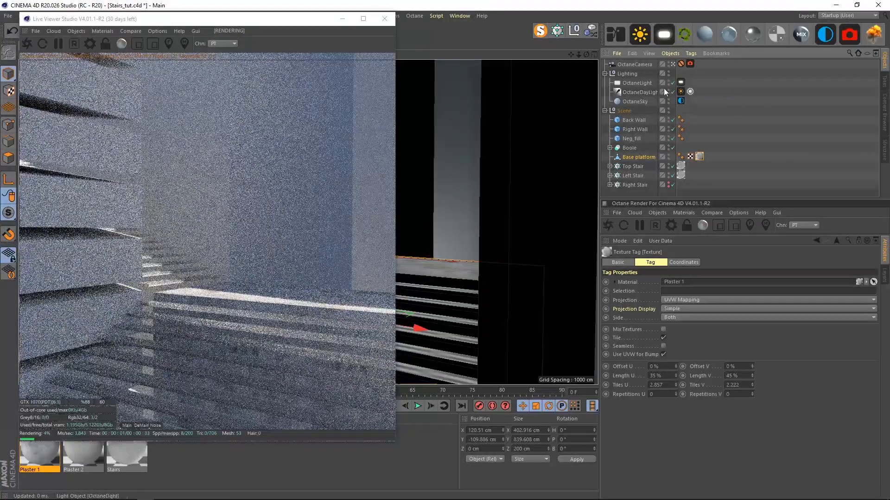
left_click(728, 165)
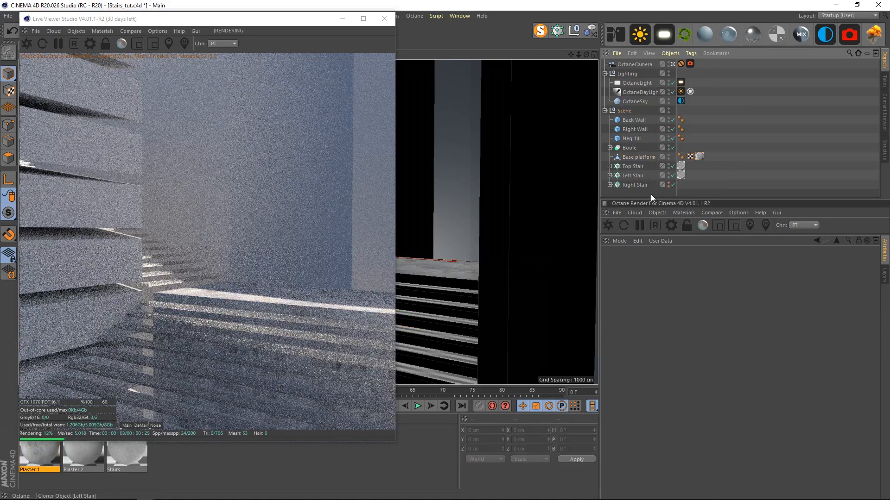
Apply the Plaster 1 material to the Right Wall and set its texture tag's Length U and Length V to 50 %.
left_click(424, 135)
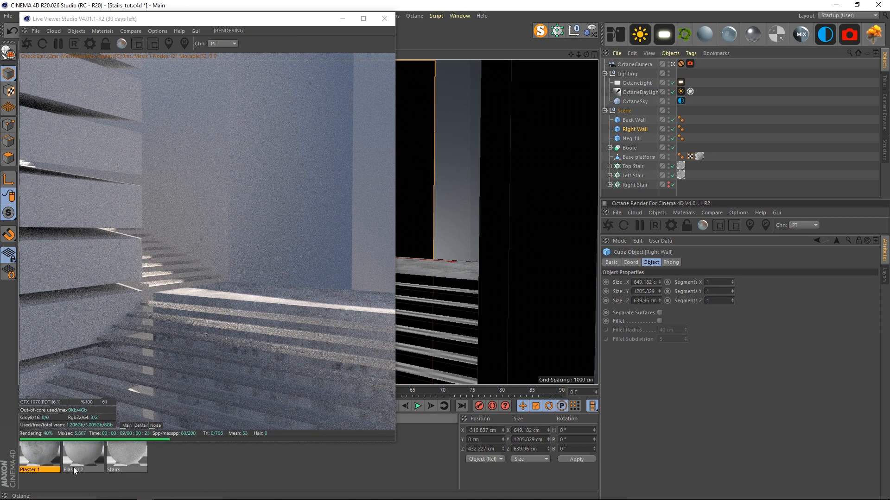
left_click_drag(624, 131, 628, 129)
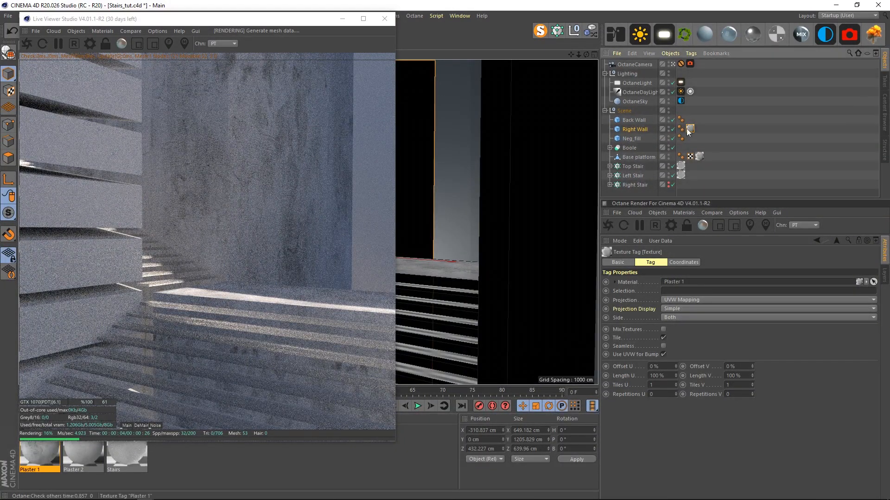
left_click_drag(666, 375, 601, 376)
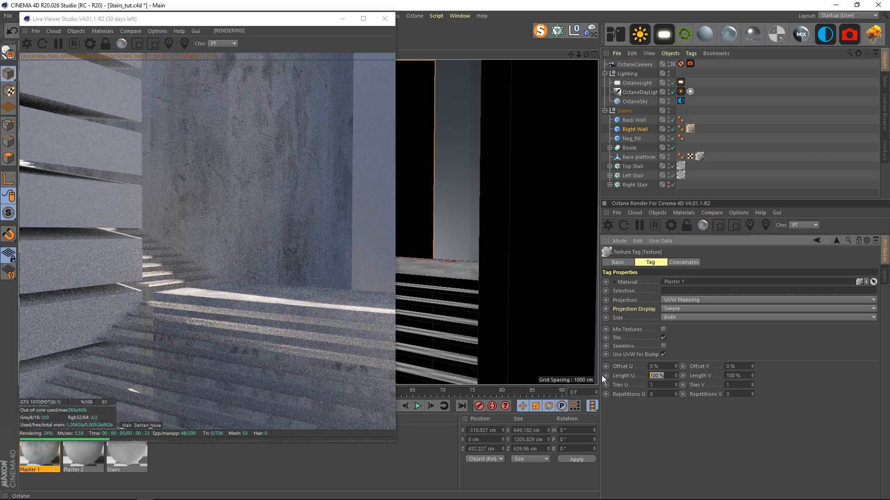
type("50")
key("Return")
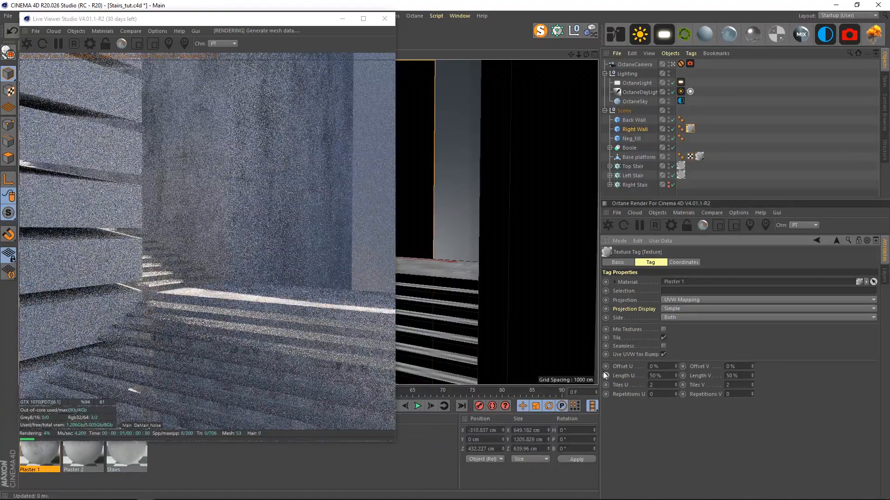
Lower the gamma of Plaster 1's diffuse ColorCorrection node to brighten the plaster, and close the Node Editor.
left_click(40, 457)
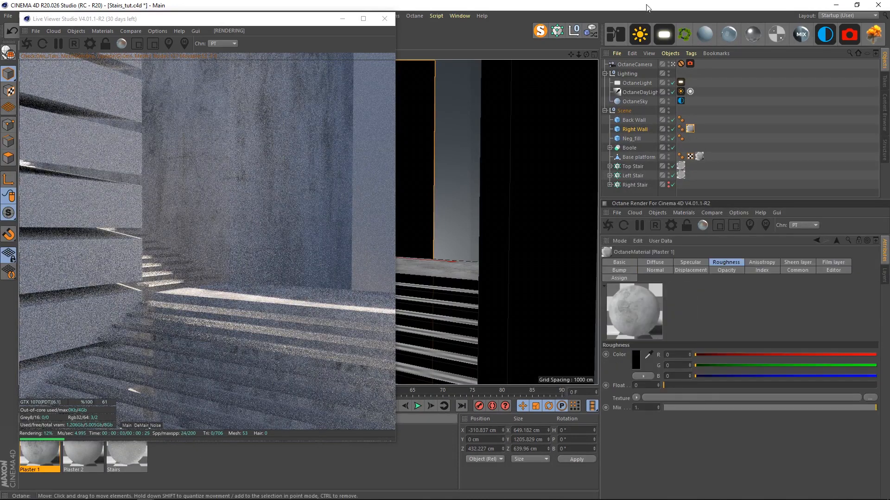
left_click(616, 39)
left_click_drag(491, 57, 605, 48)
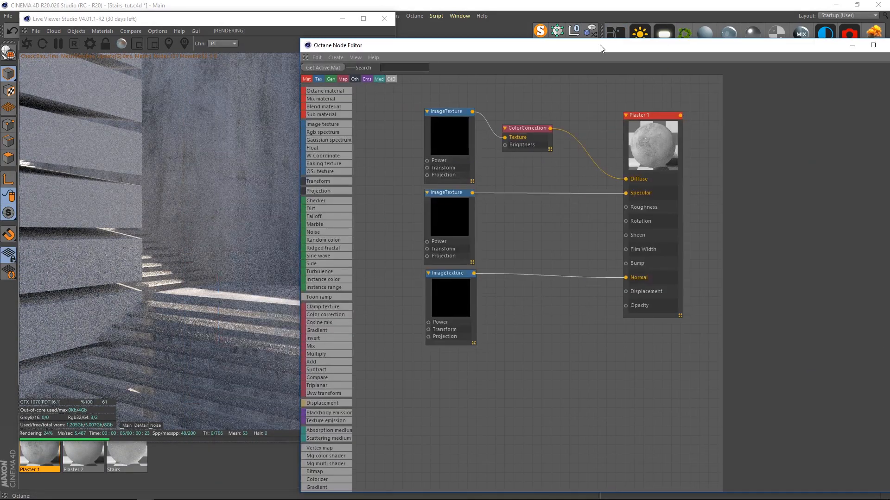
left_click(540, 133)
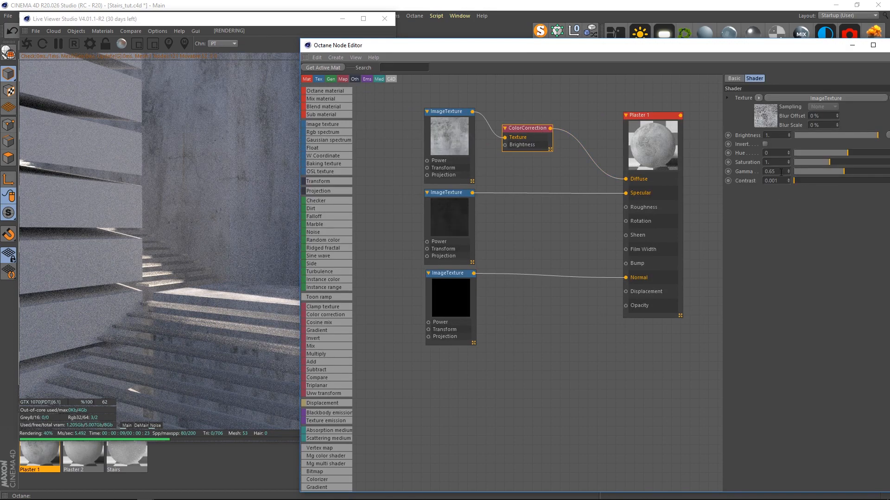
left_click(830, 172)
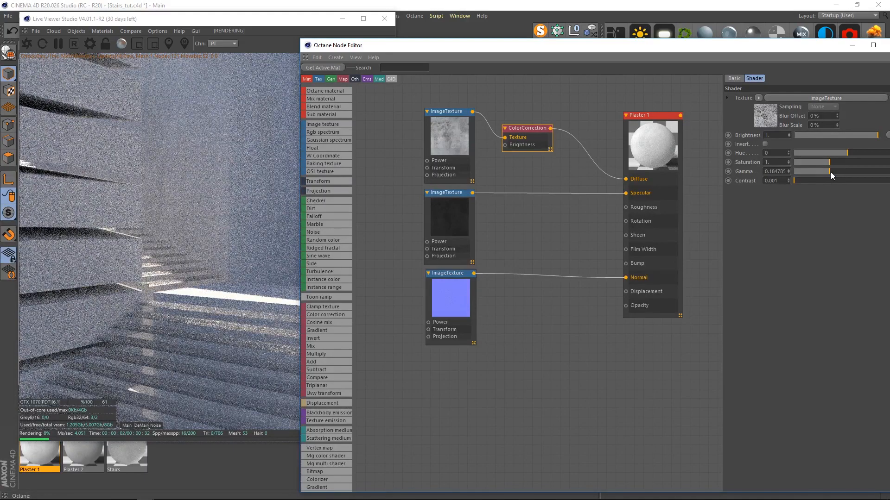
left_click(834, 172)
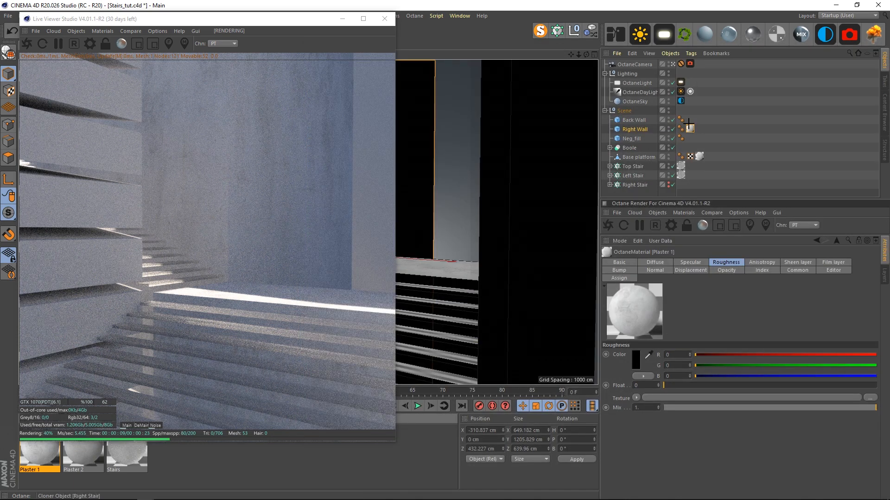
Set Length V of the Right Wall's Plaster 1 texture tag to 28 % and clear the selection.
left_click(693, 126)
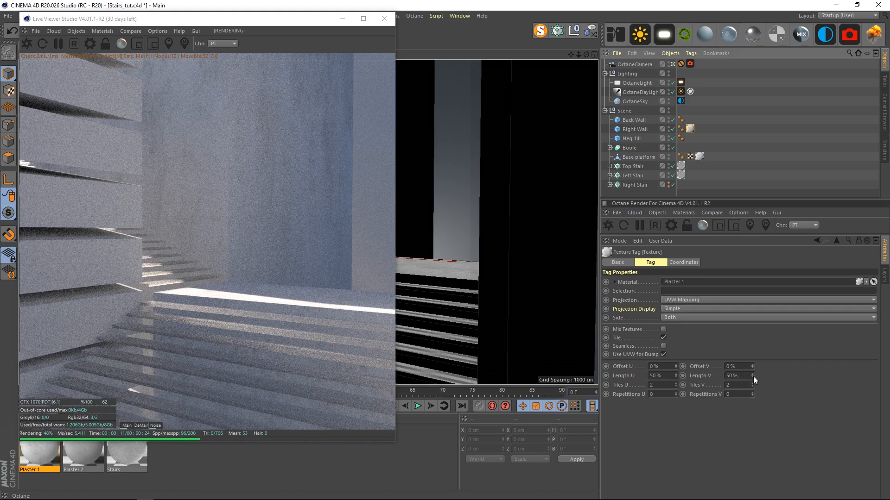
left_click_drag(752, 377, 752, 395)
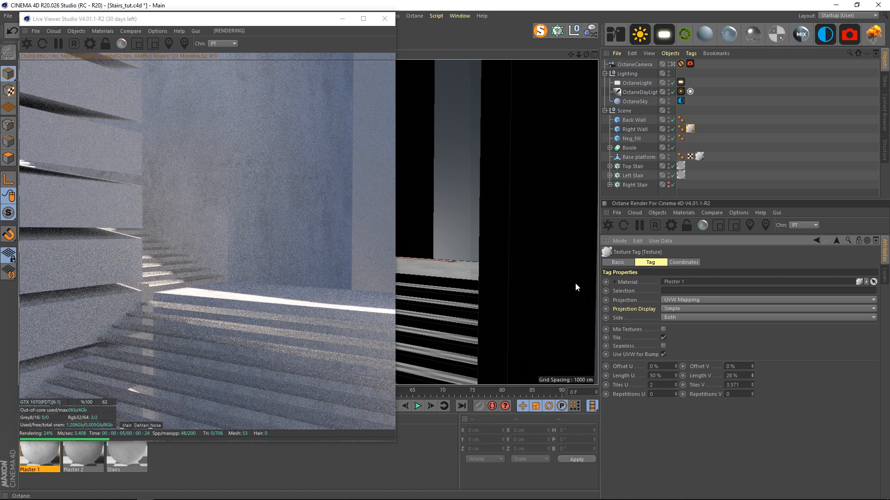
left_click(627, 193)
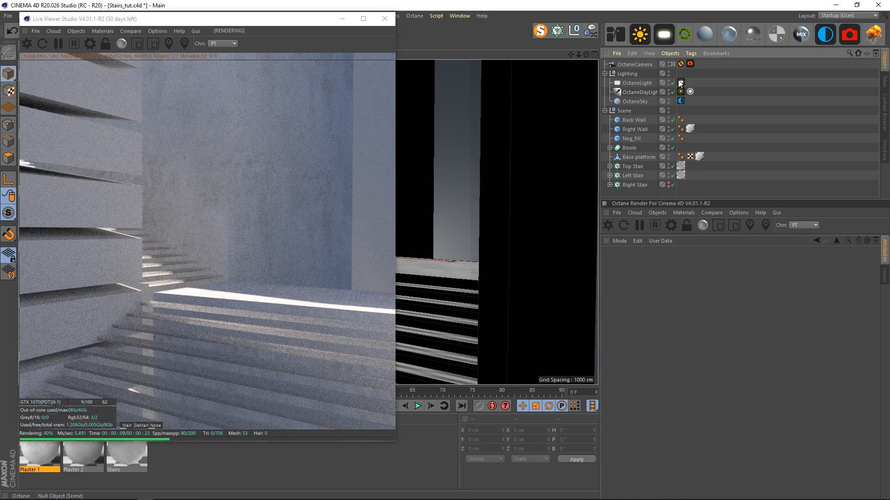
Set the Base platform's texture offsets to 15 % for V and 35 % for U, and clear the selection.
left_click(700, 156)
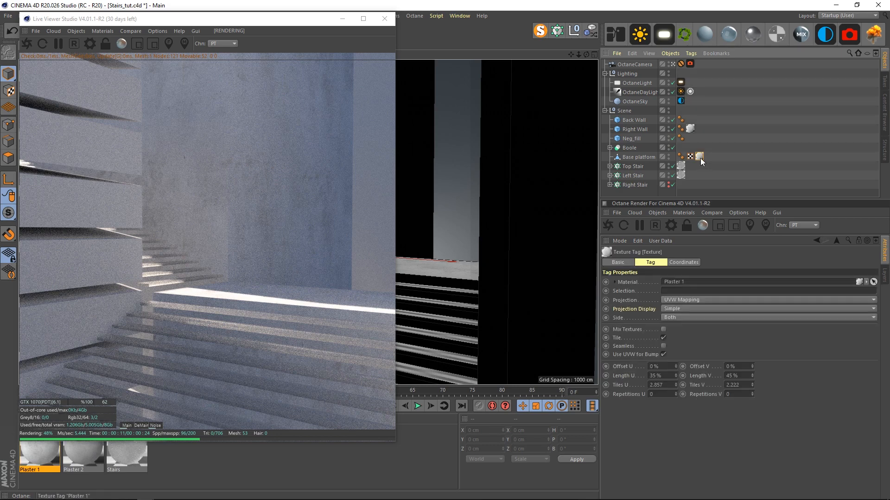
double_click(750, 366)
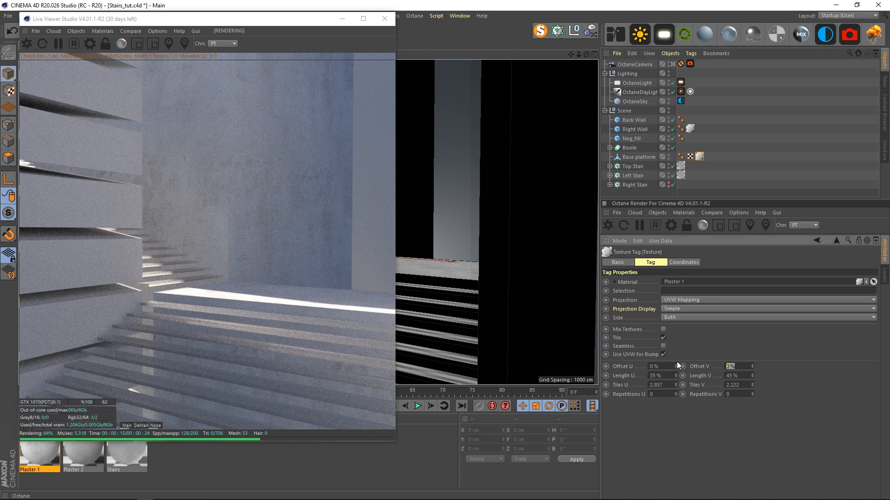
type("15")
key("Return")
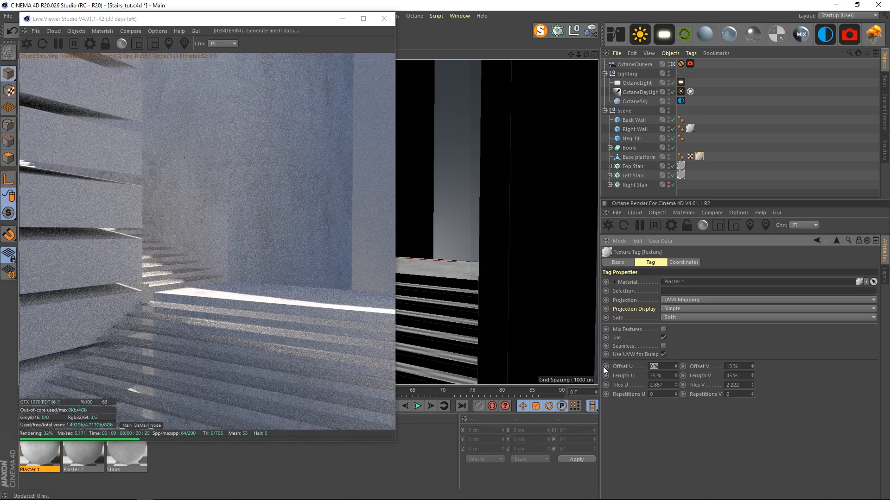
type("5")
key("Return")
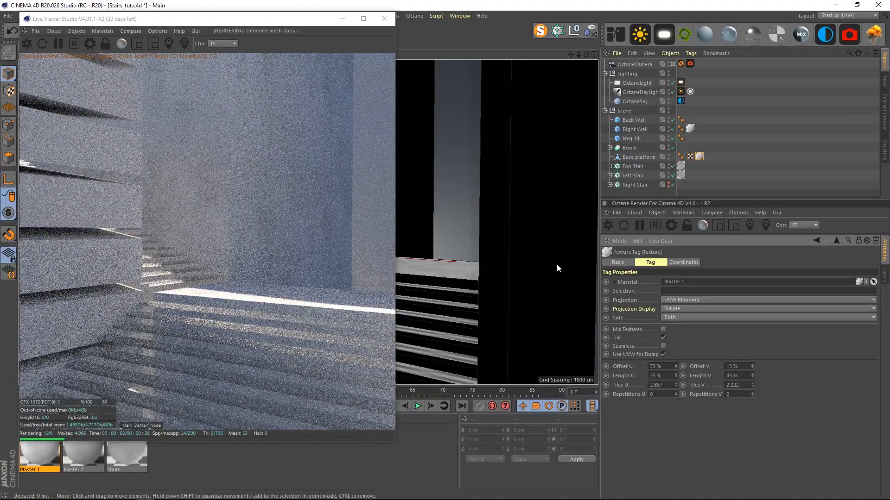
left_click(633, 190)
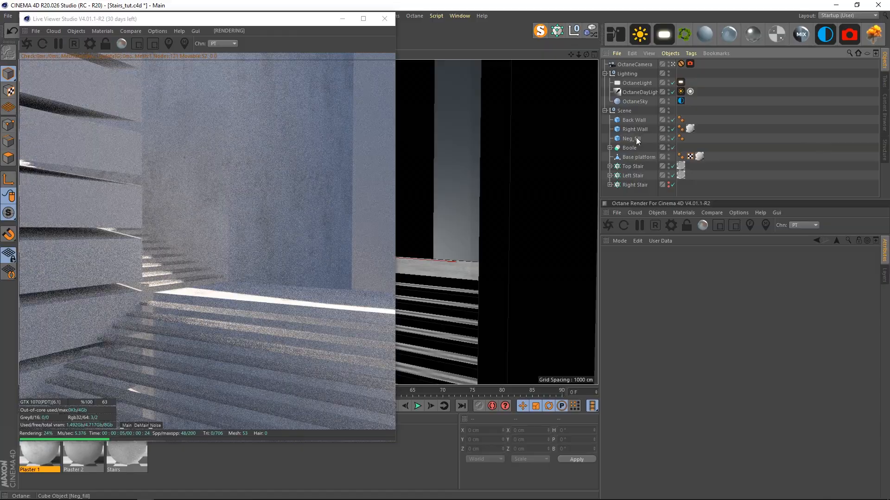
Leave the camera view, select the Back Wall and apply the Plaster 2 material to it.
left_click(672, 64)
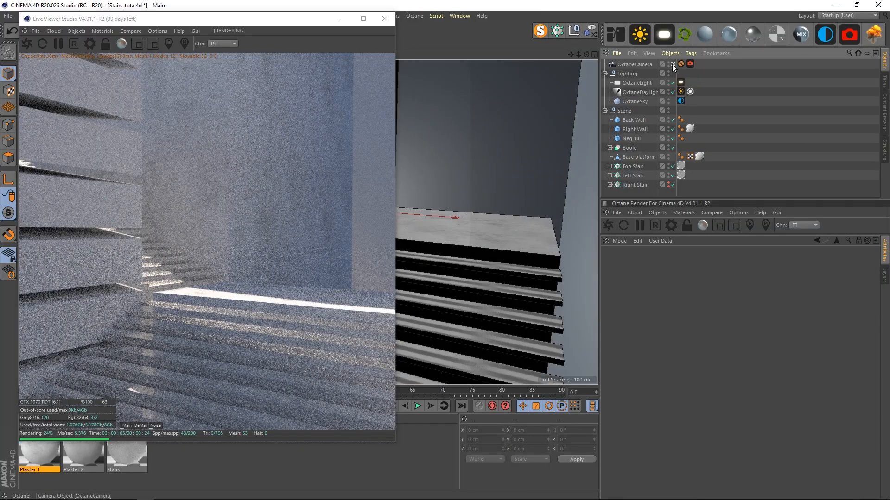
right_click_drag(514, 232, 455, 247, "alt")
left_click_drag(455, 246, 493, 234, "alt")
left_click(493, 237)
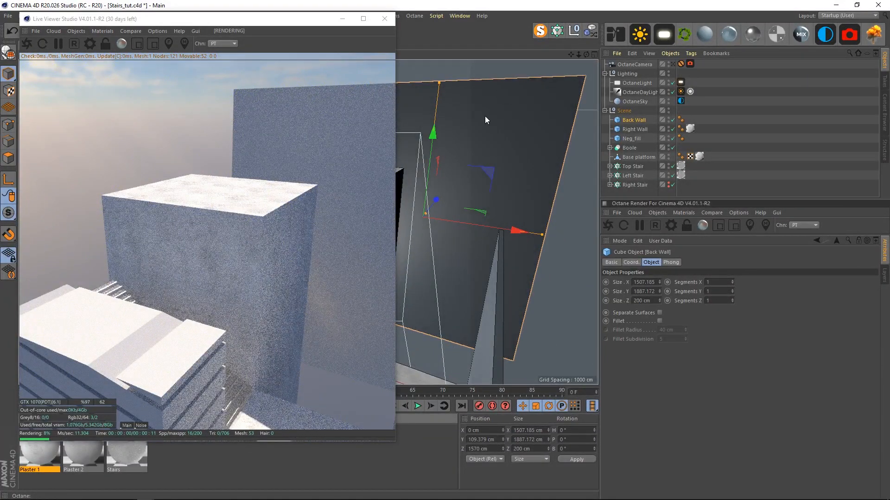
left_click_drag(484, 116, 485, 115)
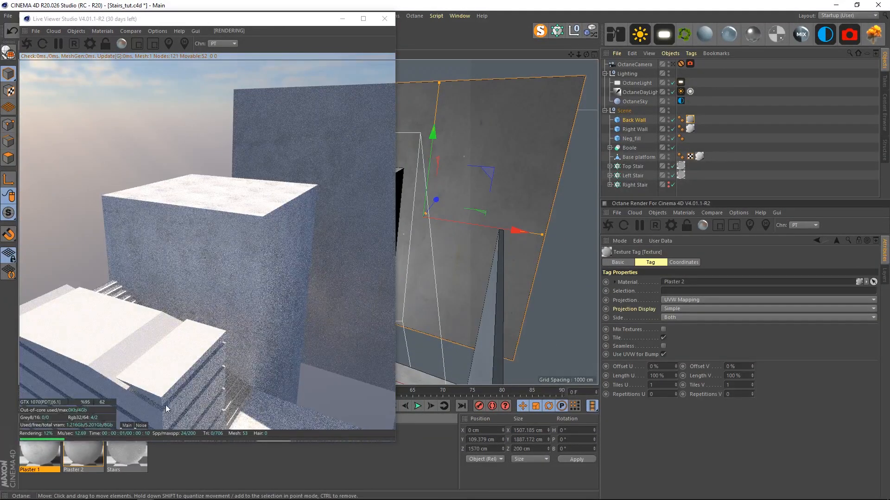
Set Plaster 2's diffuse ColorCorrection gamma to about 0.39 and contrast to about 0.026.
left_click(90, 462)
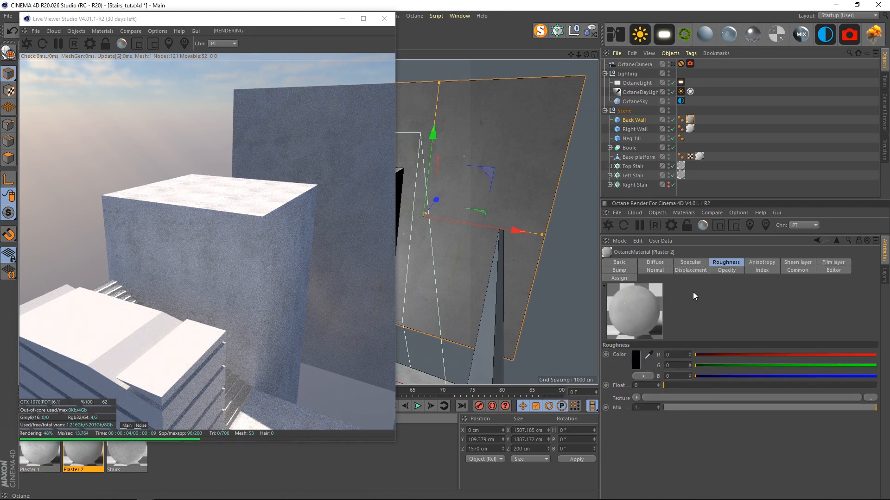
left_click(655, 262)
left_click(677, 399)
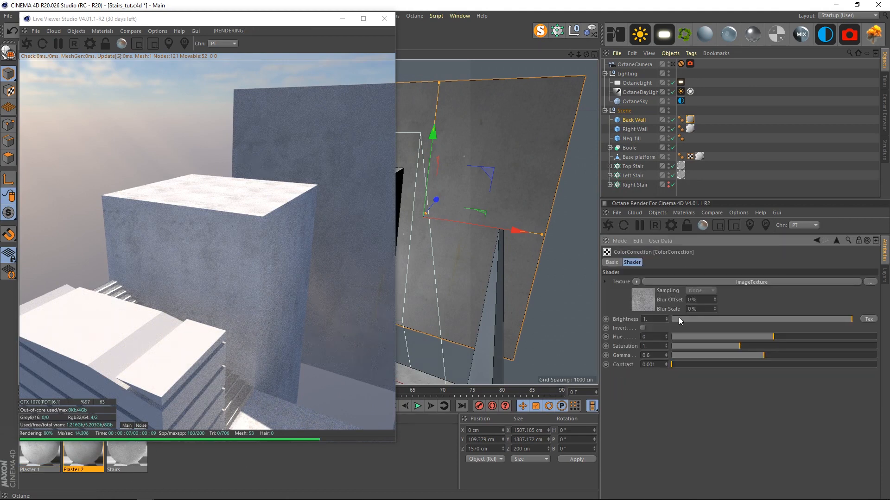
left_click_drag(744, 355, 748, 357)
left_click_drag(687, 365, 748, 363)
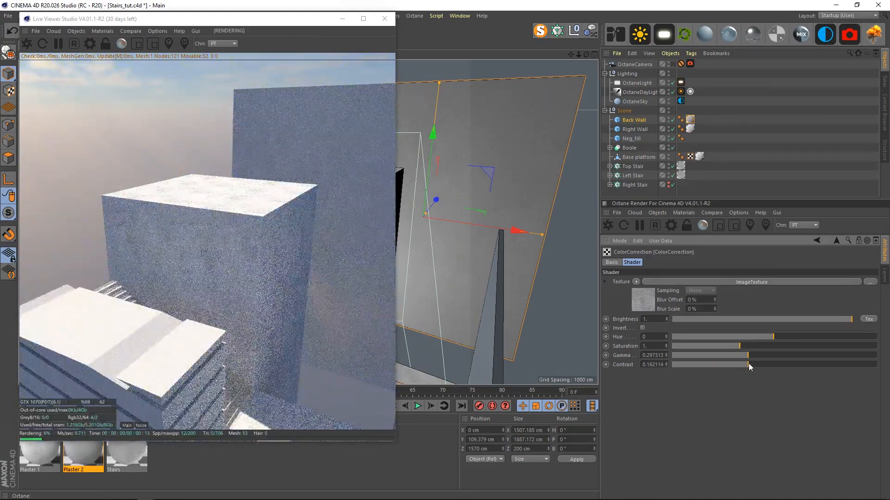
left_click_drag(745, 367, 866, 365)
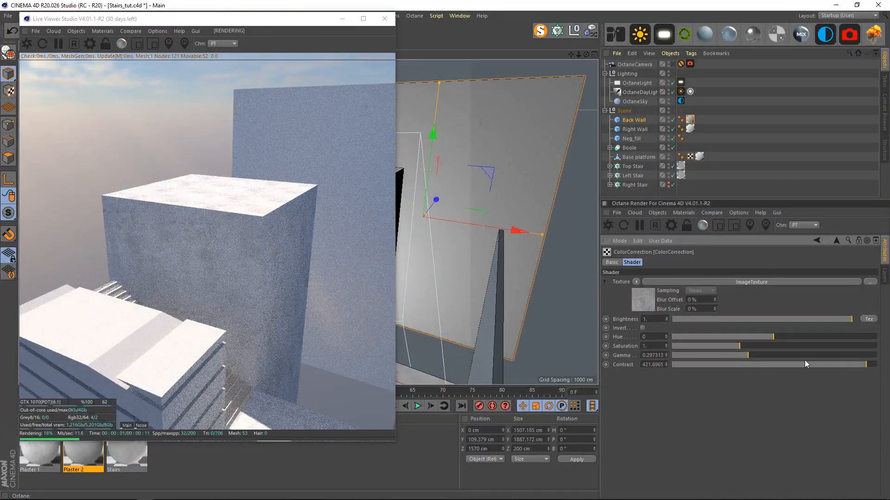
left_click_drag(755, 357, 721, 366)
Apply the Plaster 1 material to the Boole object beside the stairs.
left_click_drag(481, 273, 526, 273, "alt")
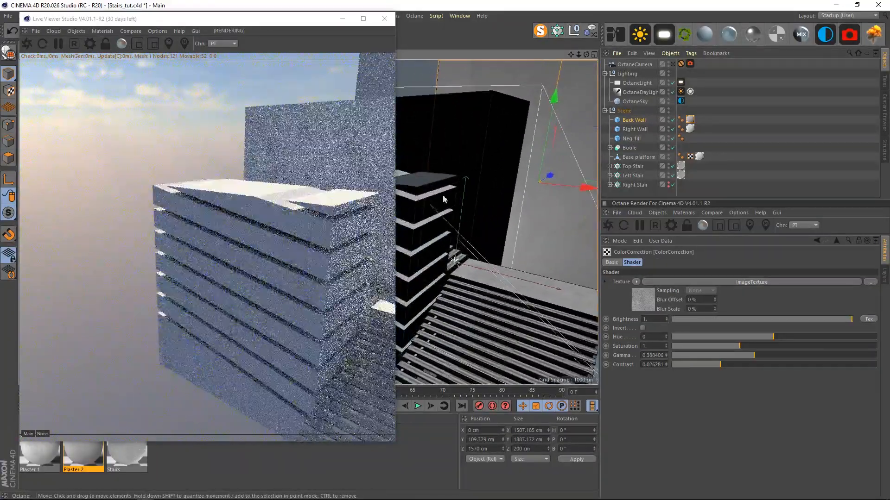
left_click(433, 207)
left_click_drag(427, 215, 444, 215, "alt")
middle_click_drag(443, 216, 482, 224, "alt")
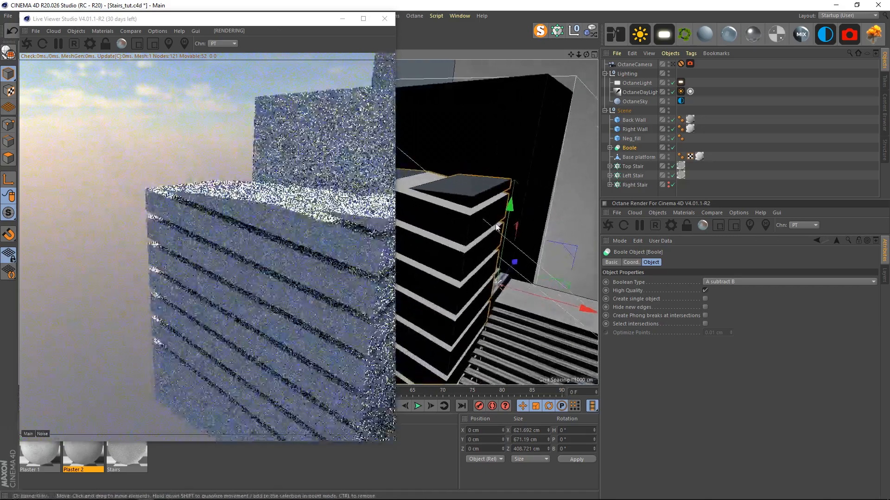
right_click_drag(468, 218, 494, 214, "alt")
left_click_drag(493, 213, 480, 257, "alt")
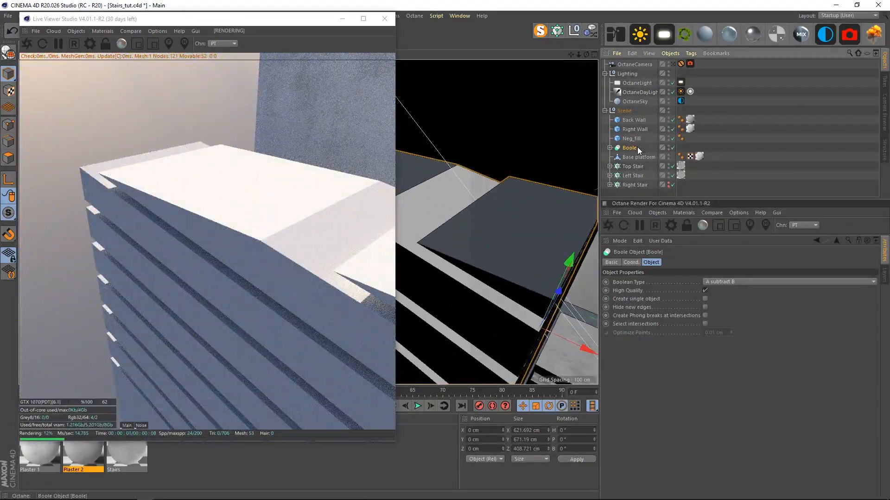
left_click_drag(44, 454, 631, 149)
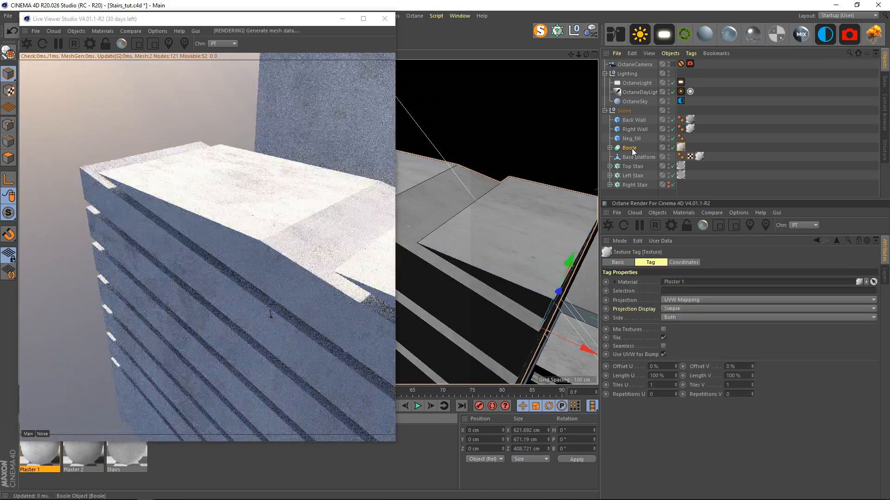
left_click_drag(478, 279, 509, 260, "alt")
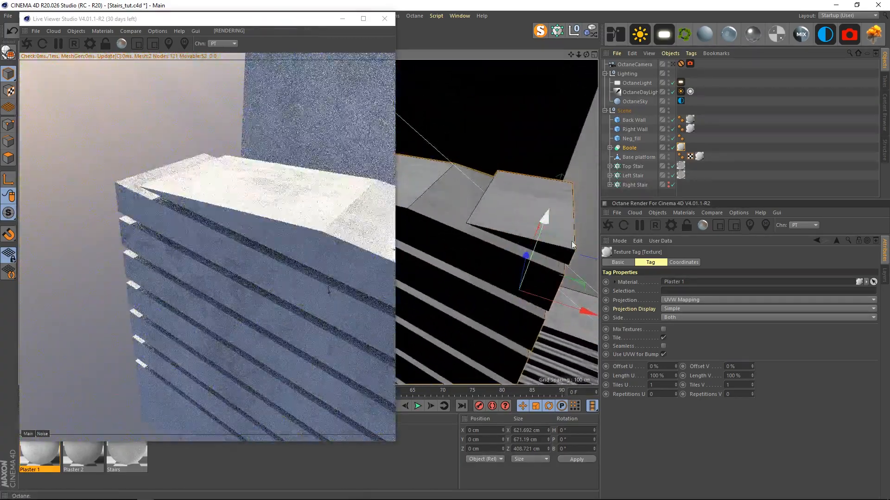
Return to the OctaneCamera view and set Length U and Length V of the Boole's texture tag to 75 %.
left_click(672, 64)
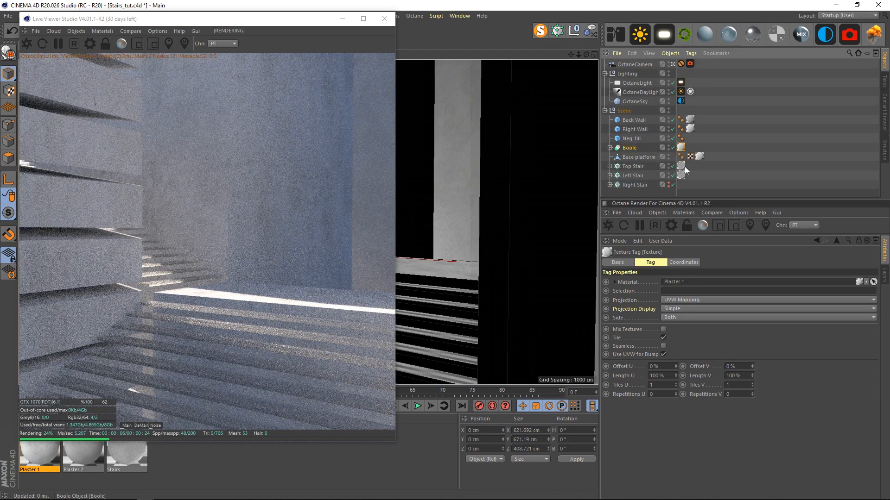
left_click_drag(671, 375, 554, 362)
type("75")
key("Tab")
type("75")
key("Return")
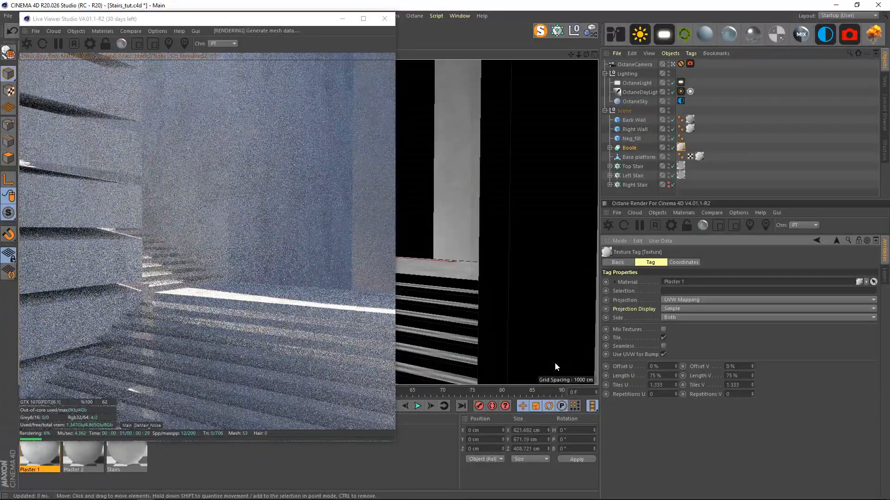
Set the power of Plaster 1's normal ImageTexture to 2 and clear the object selection.
left_click(41, 461)
left_click(654, 270)
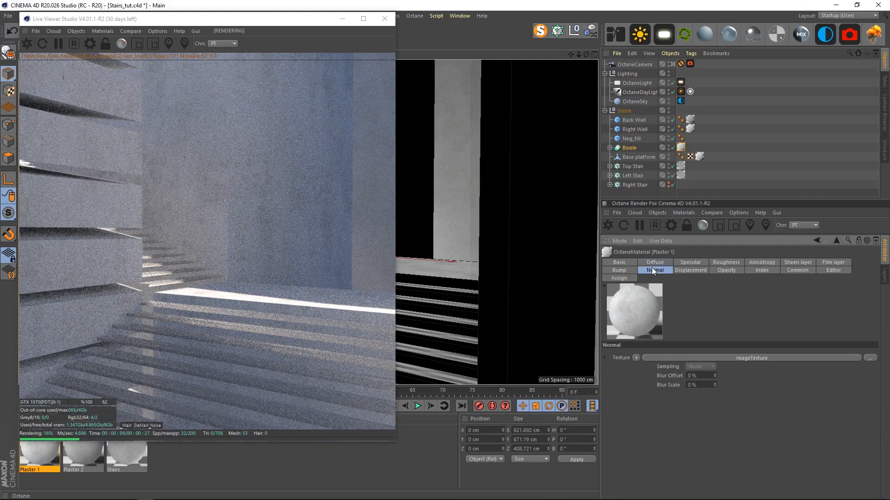
left_click(644, 379)
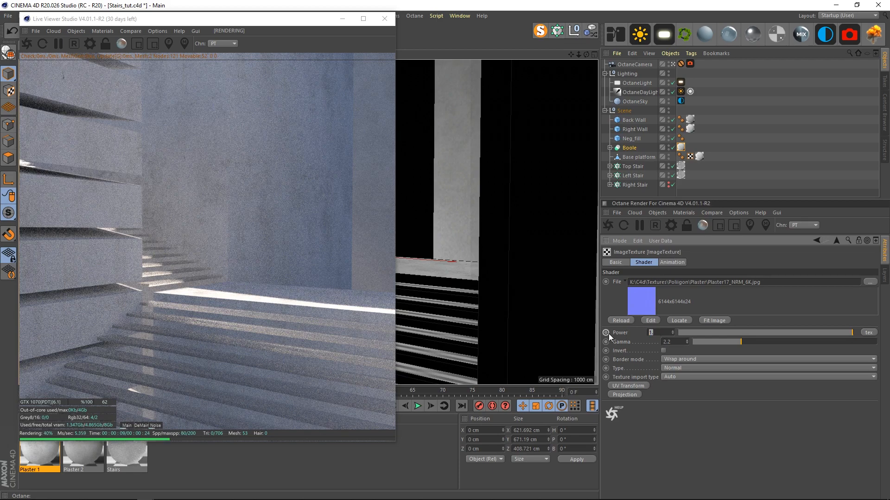
type("2")
key("Return")
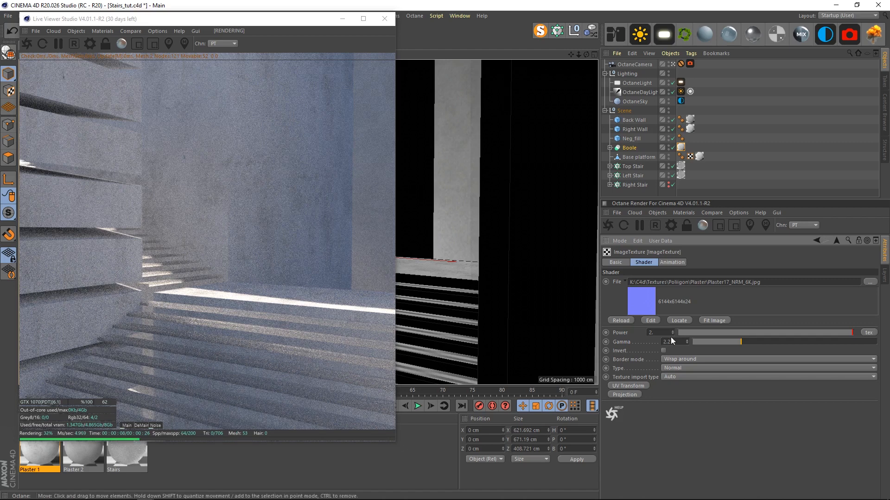
left_click(638, 187)
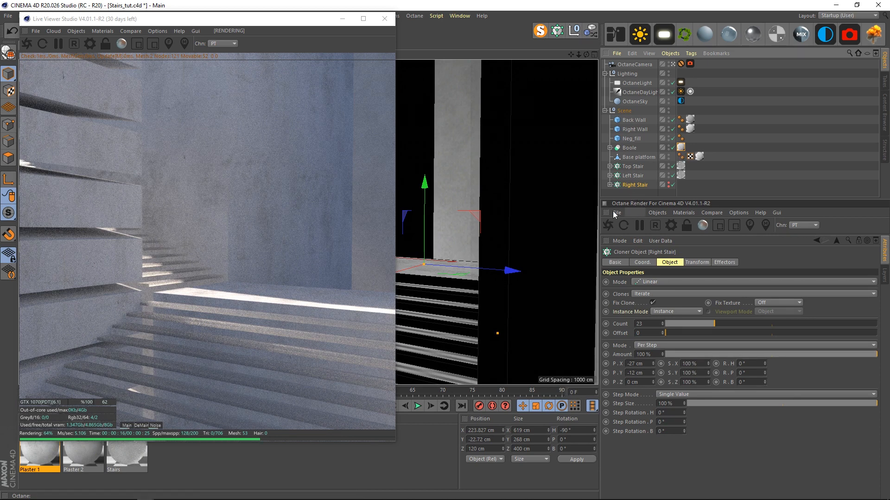
key("ctrl+shift+a")
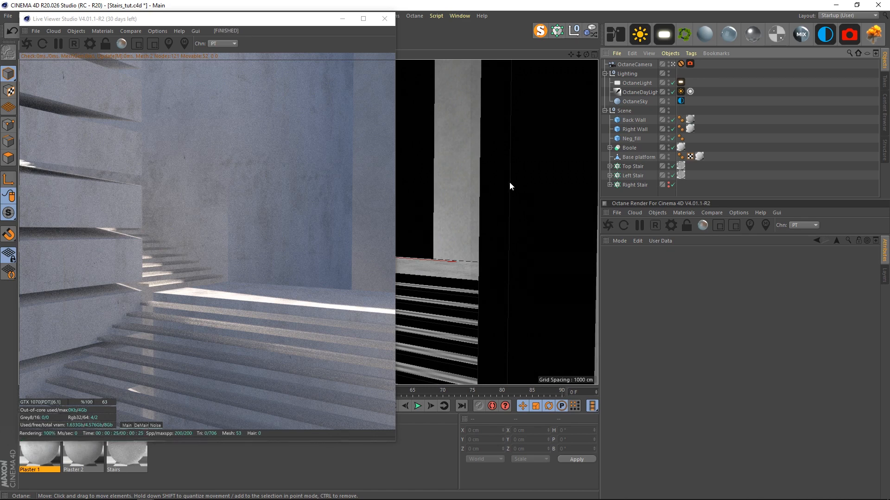
Store the current render buffer in the Live Viewer with A/B comparison enabled, and clear the object selection.
left_click(509, 117)
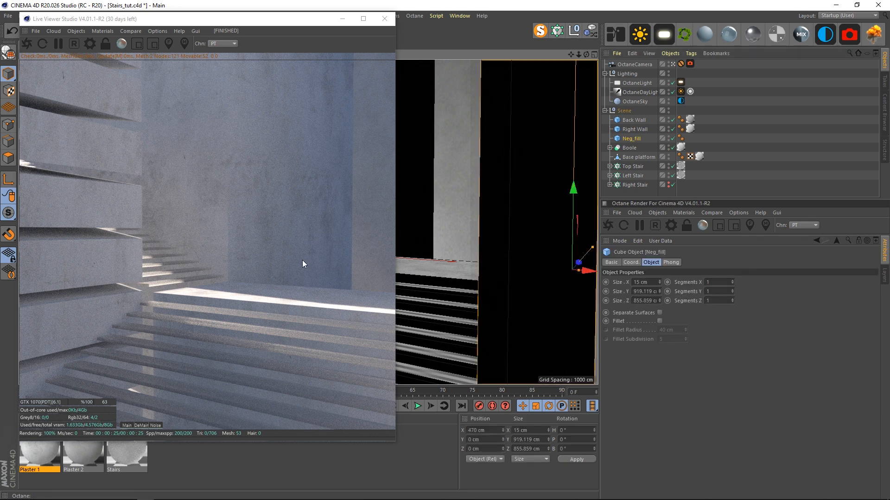
left_click(140, 31)
left_click(139, 43)
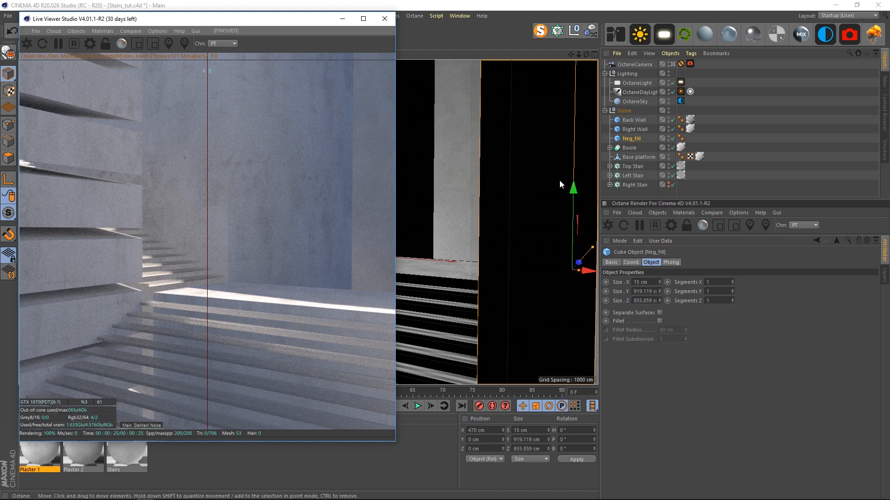
left_click(623, 192)
Create an Octane diffuse material, disable its Diffuse channel and apply it to the Neg_fill cube.
left_click(705, 35)
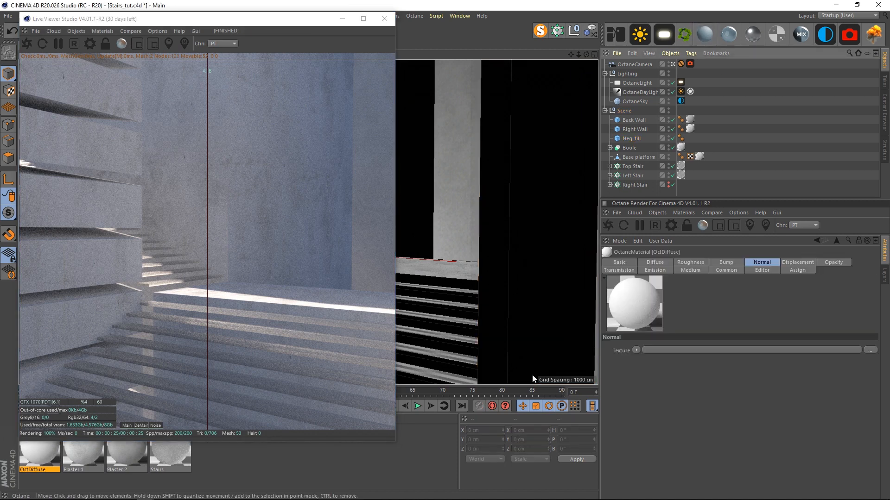
left_click(657, 263)
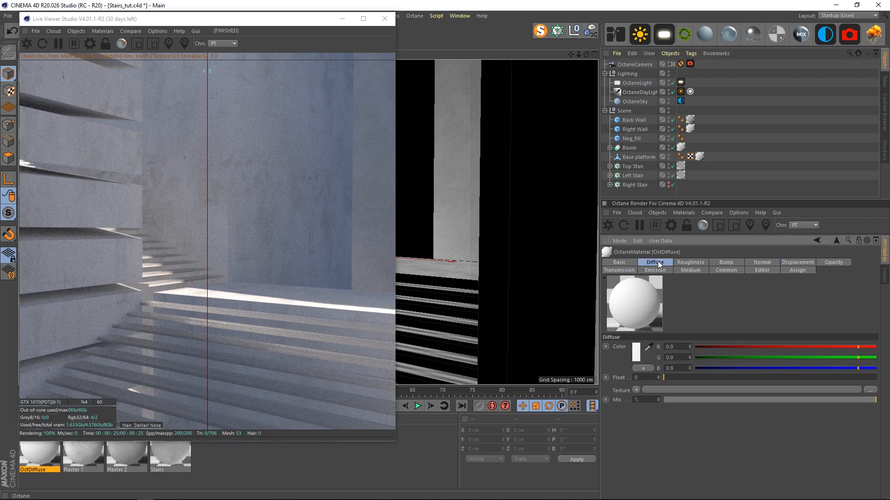
double_click(38, 448)
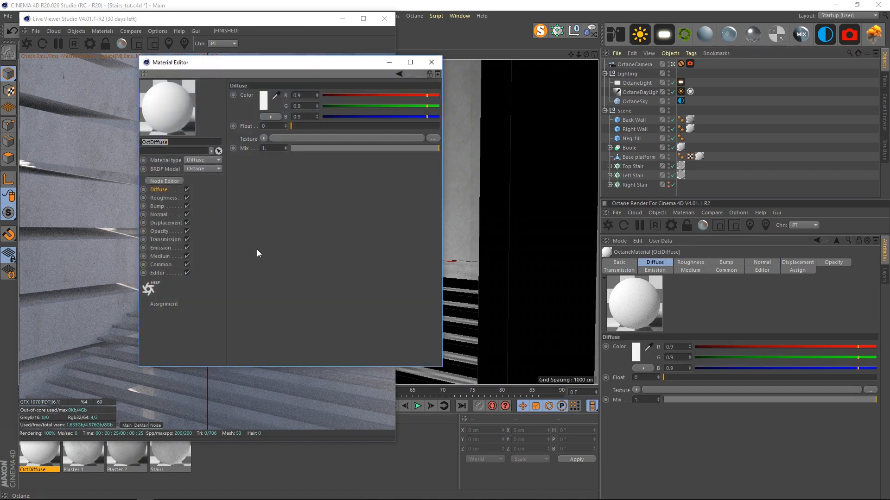
left_click(187, 190)
left_click(55, 462)
left_click_drag(56, 463, 530, 253)
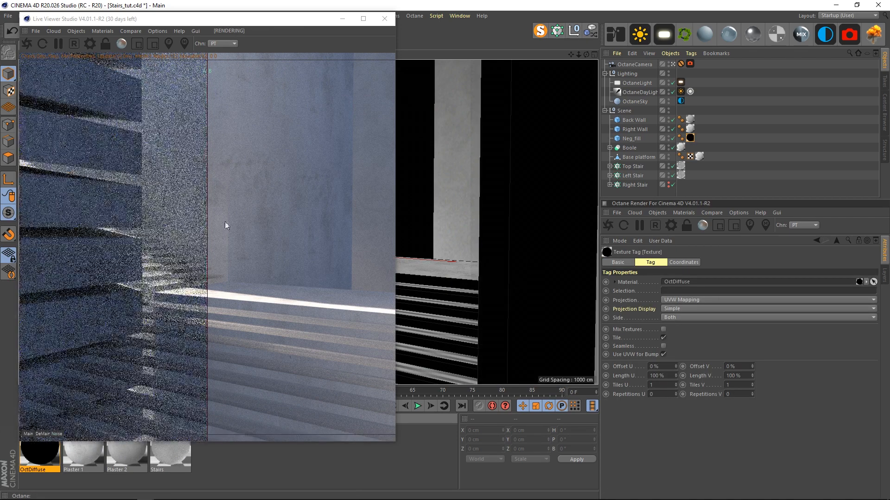
Compare the new render with the stored buffer by sliding the A/B divider across the image, and disable the comparison.
left_click_drag(295, 207, 139, 212)
left_click_drag(52, 219, 58, 220)
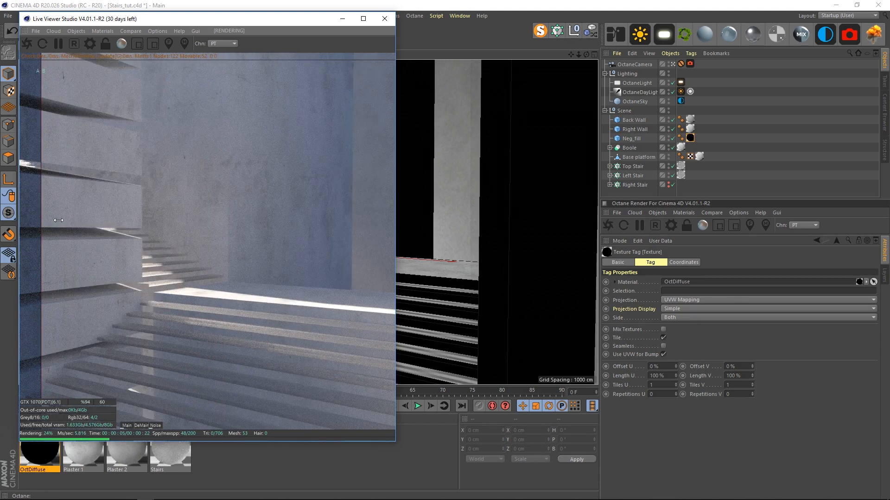
left_click_drag(142, 221, 247, 238)
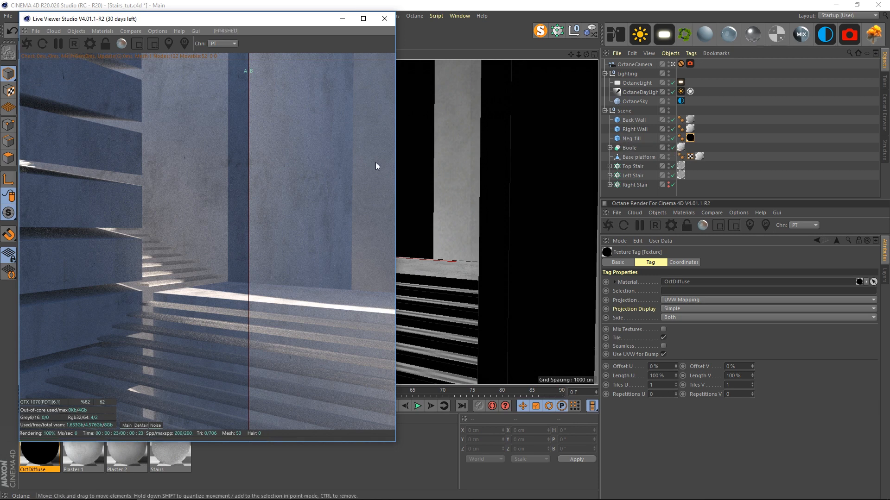
left_click_drag(249, 194, 219, 213)
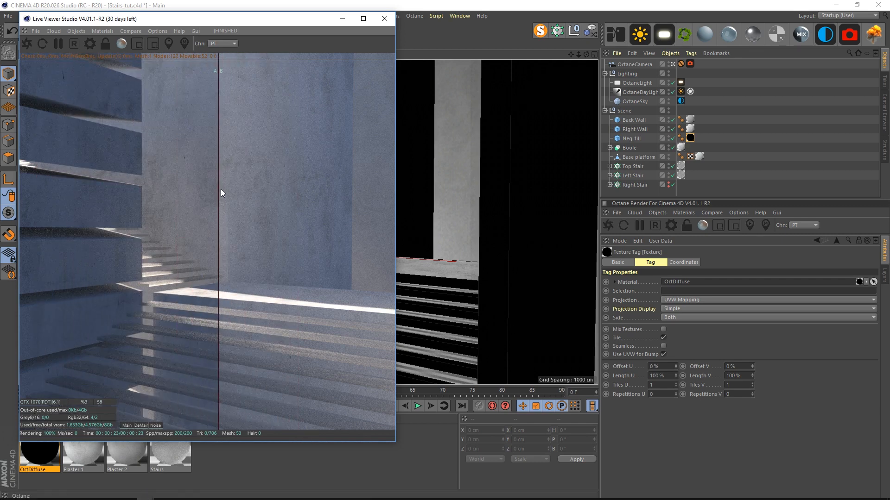
left_click_drag(217, 189, 266, 144)
left_click(137, 30)
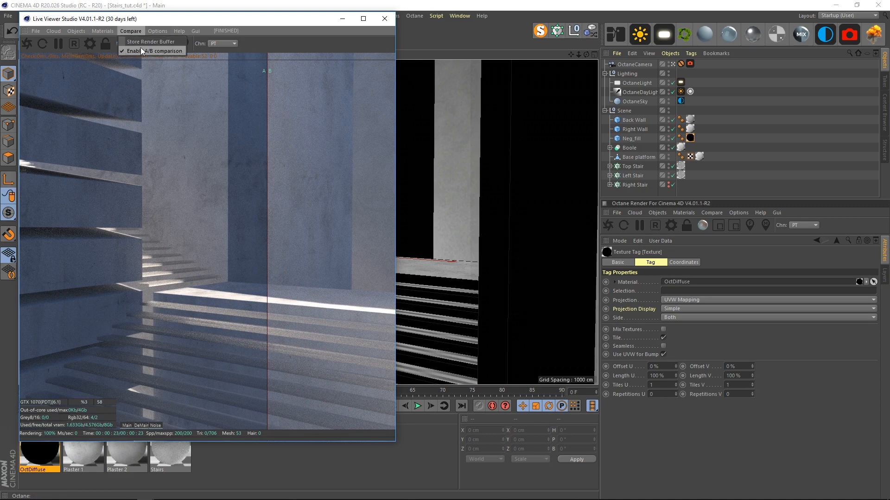
left_click(140, 47)
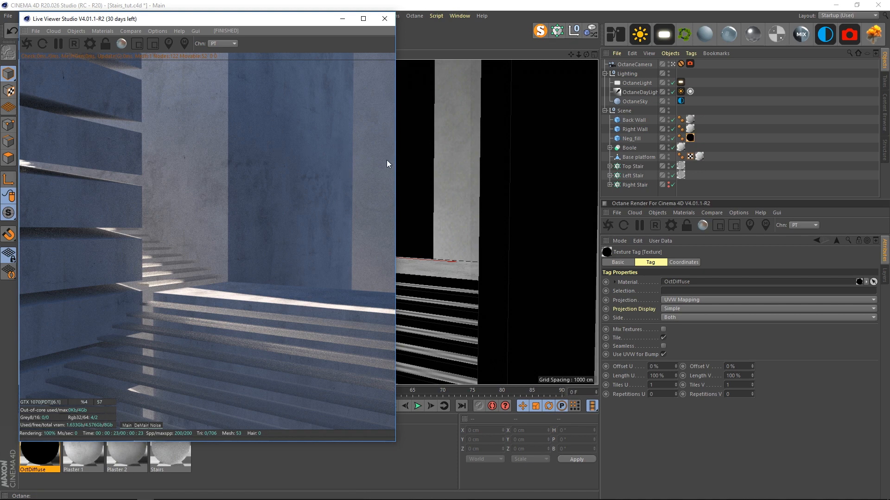
Leave the camera view, add a plane object and set its orientation to -X.
left_click(672, 65)
right_click_drag(520, 193, 429, 208, "alt")
left_click_drag(429, 208, 575, 223, "alt")
middle_click_drag(410, 292, 432, 268, "alt")
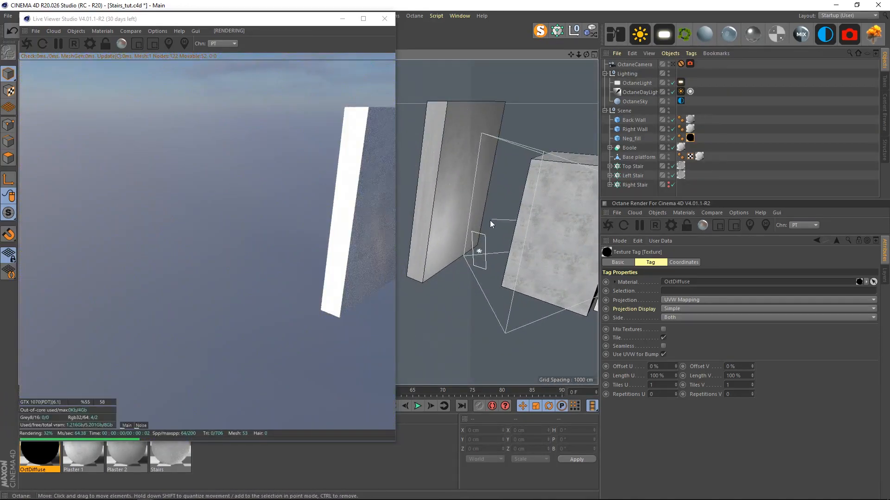
left_click_drag(485, 210, 530, 223, "alt")
left_click_drag(225, 19, 346, 64)
middle_click_drag(511, 272, 445, 240, "alt")
left_click(672, 318)
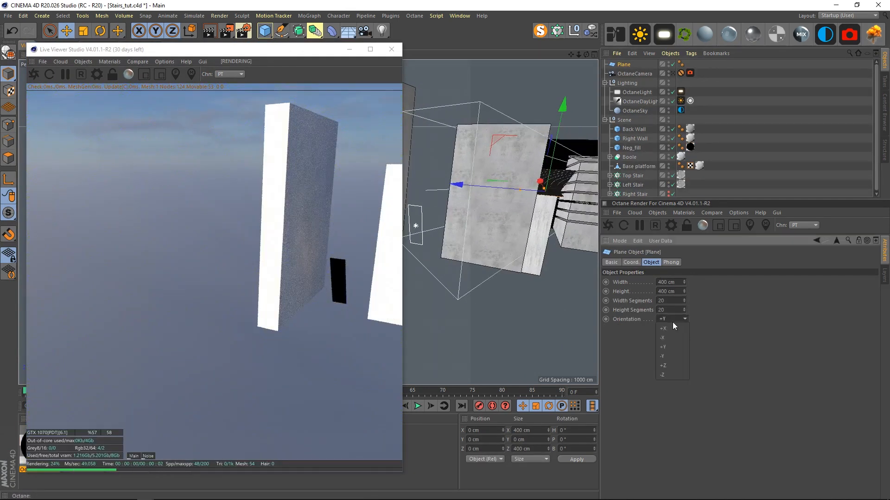
left_click(670, 354)
left_click(671, 319)
left_click(669, 341)
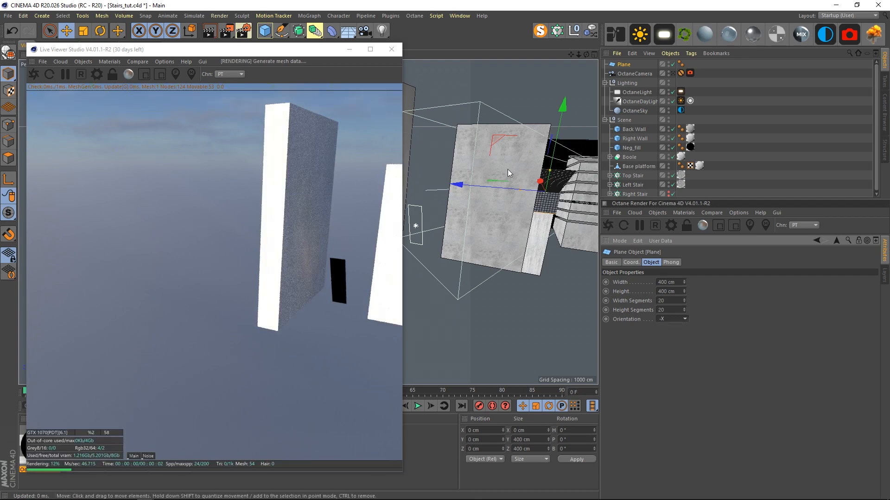
Move the plane to about 1002 cm along Z and set its width and height segments to 1.
left_click_drag(458, 184, 368, 170)
middle_click_drag(479, 210, 525, 229, "alt")
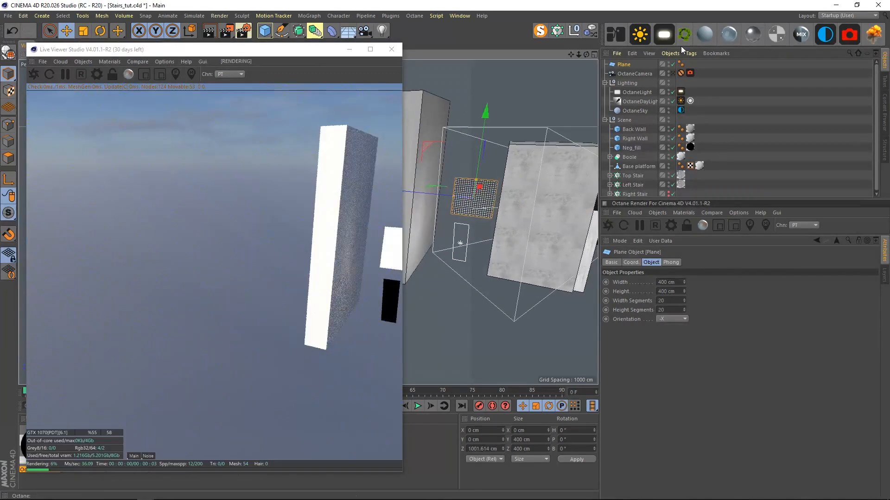
left_click(662, 300)
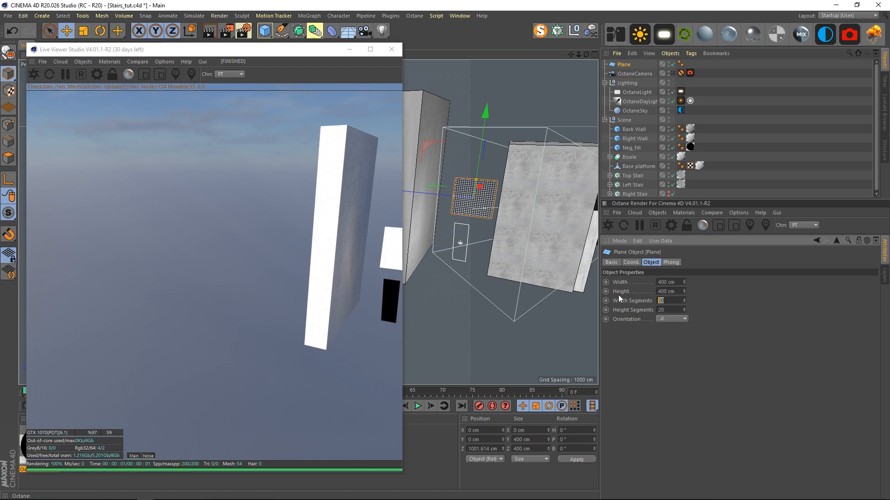
type("1")
key("Tab")
type("1")
key("Return")
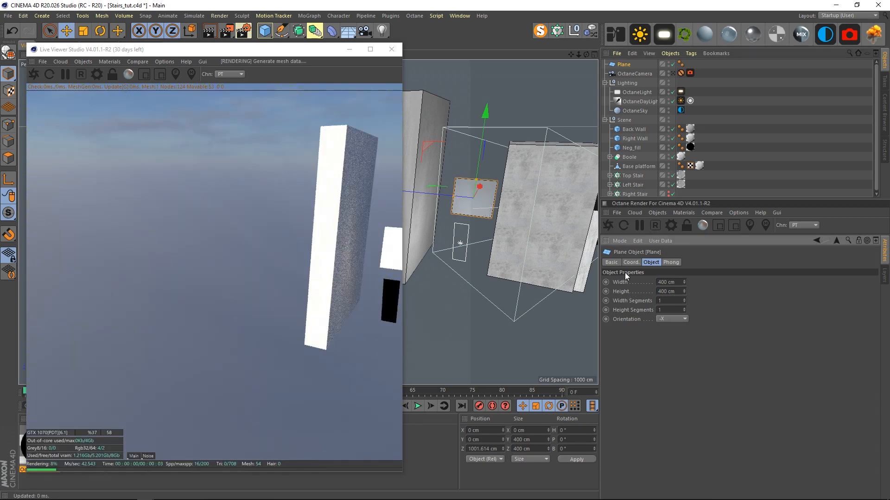
Enlarge the plane to about 1446 by 990 cm and move it to about -724 cm along X.
left_click_drag(475, 180, 492, 132)
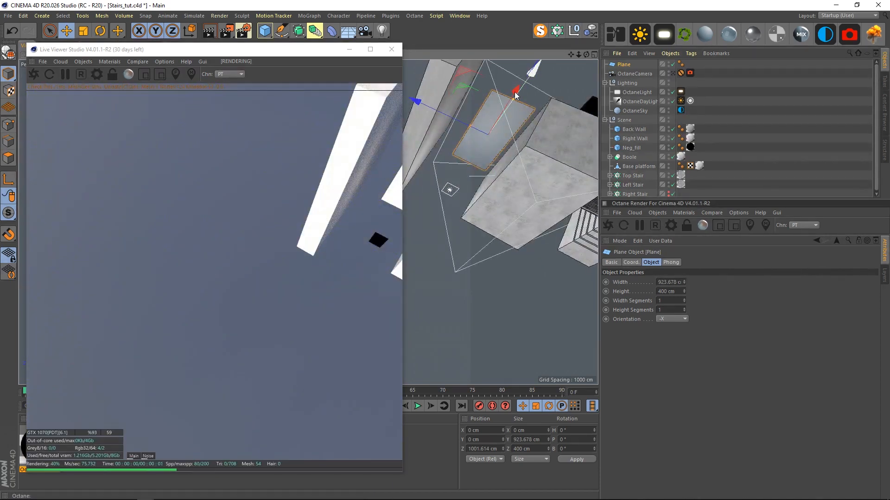
left_click_drag(513, 94, 491, 139)
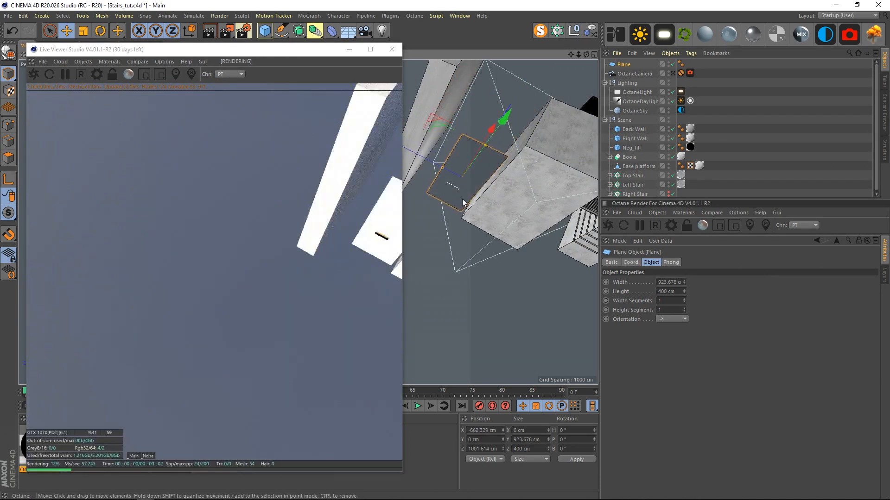
left_click_drag(461, 200, 492, 149, "alt")
left_click_drag(431, 171, 400, 174)
left_click_drag(467, 174, 366, 208, "alt")
left_click_drag(557, 233, 549, 238)
left_click_drag(468, 188, 469, 165)
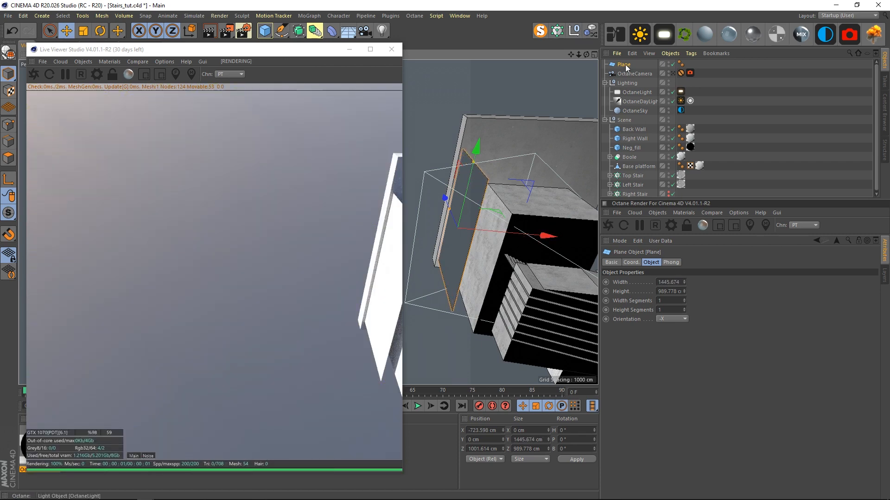
Apply the black OctDiffuse material to the plane and render the view through OctaneCamera.
left_click_drag(23, 449, 624, 65)
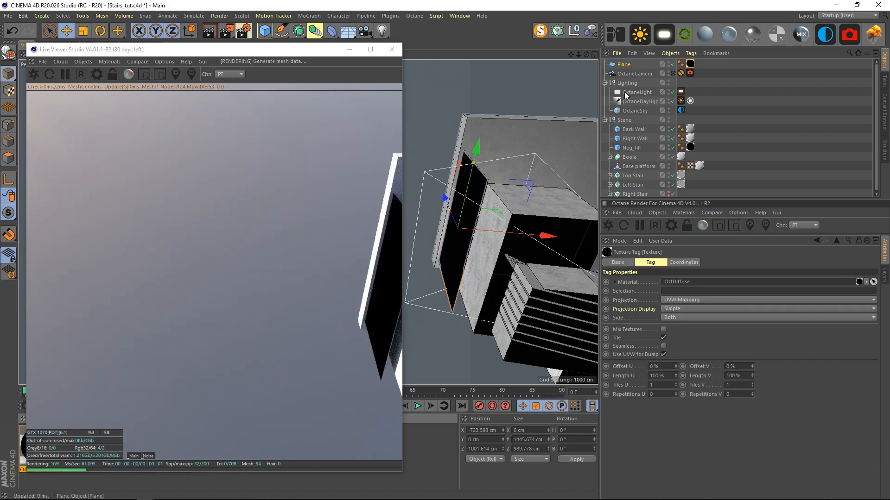
left_click(673, 73)
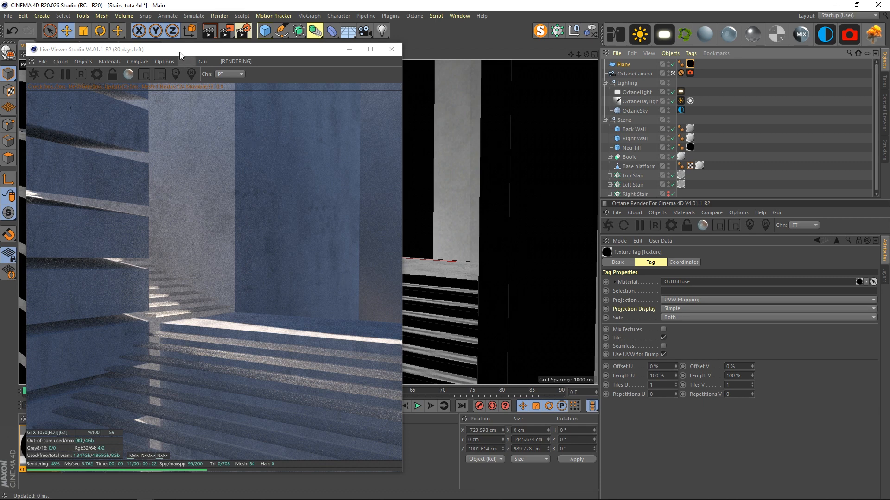
left_click_drag(187, 48, 193, 24)
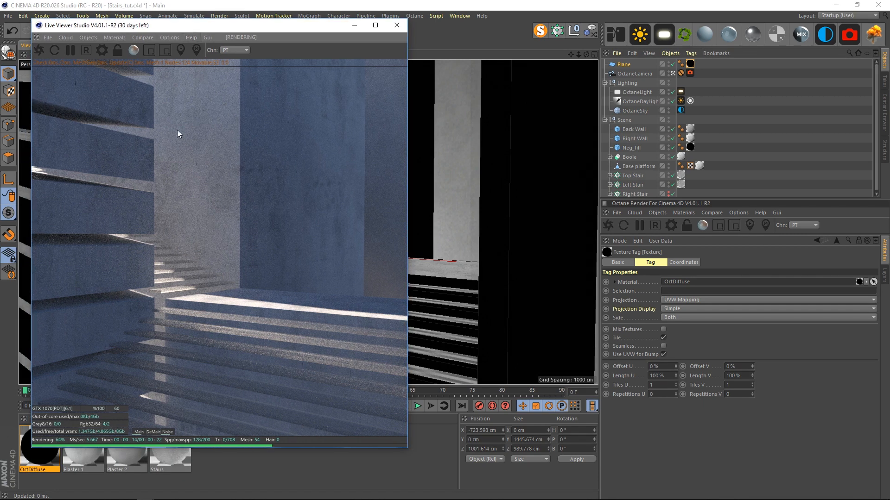
Reset and close the Live Viewer, and move the plane into the Lighting group.
left_click(86, 52)
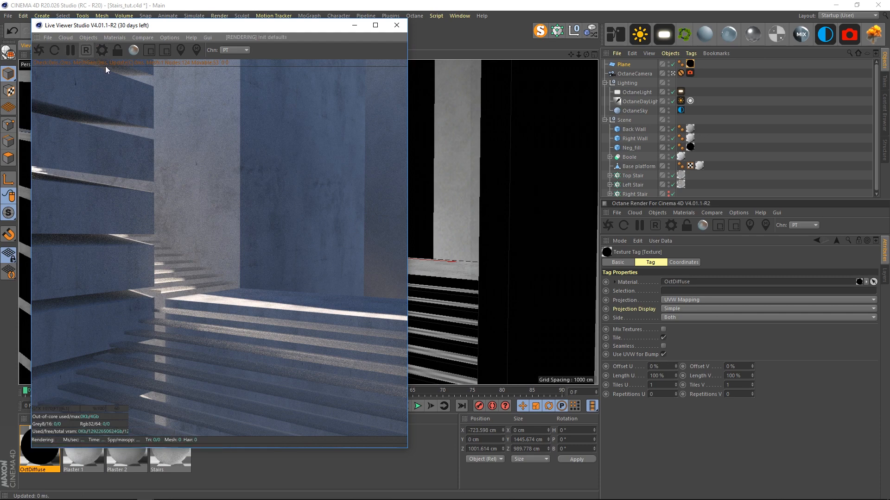
left_click(397, 25)
left_click(605, 120)
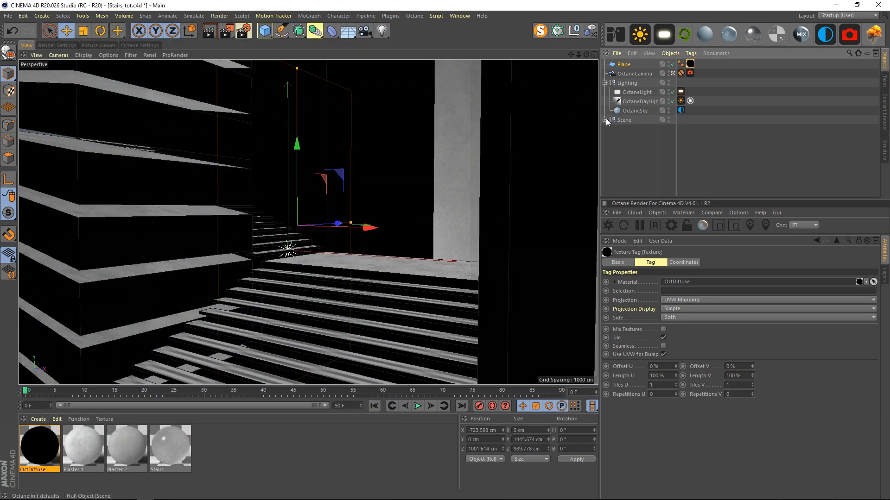
left_click(604, 83)
left_click_drag(624, 65, 624, 93)
left_click(604, 83)
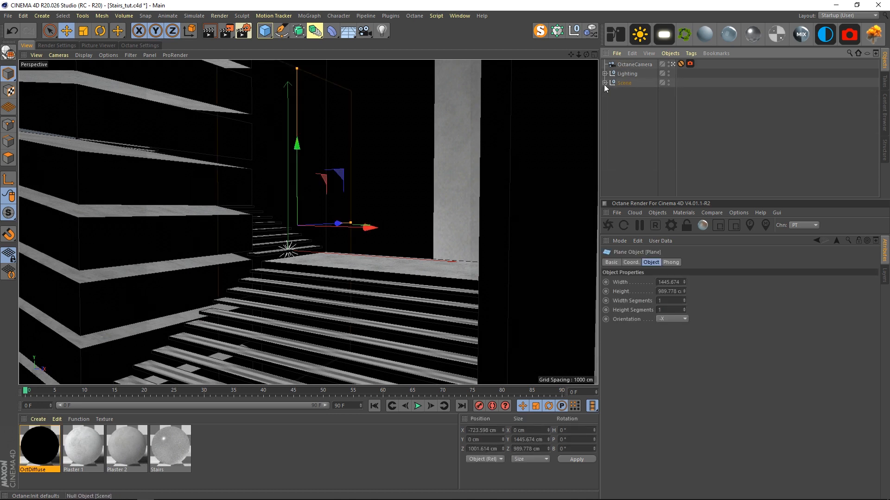
left_click(390, 104)
Hide OctaneLight, OctaneDayLight and OctaneSky in both the viewport and the render.
left_click(604, 73)
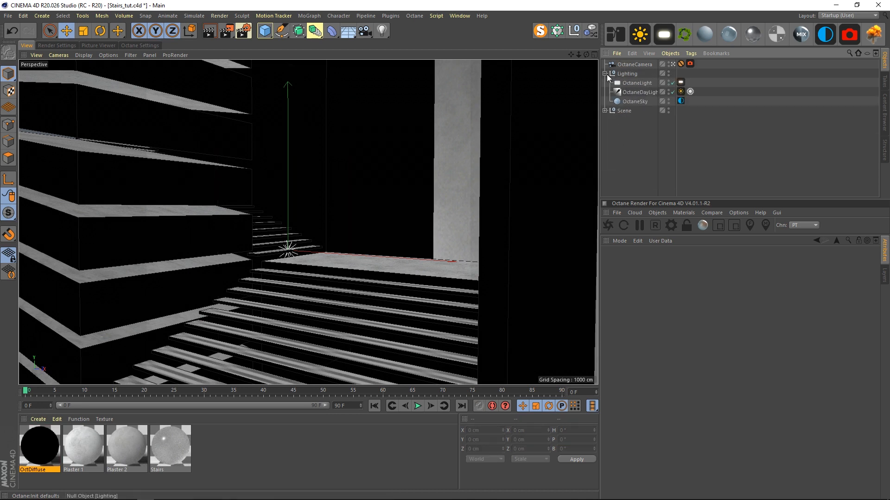
left_click(668, 86, "alt")
left_click(668, 93, "alt")
left_click(669, 94, "alt")
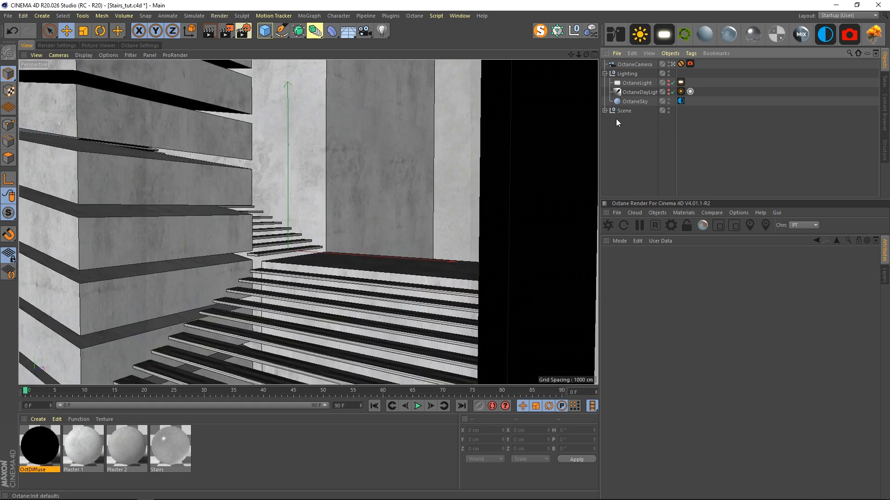
left_click(668, 103, "alt")
left_click(668, 104, "alt")
Leave the camera view and add a sphere object at the landing between the stairs.
left_click(672, 64)
middle_click_drag(533, 204, 397, 183, "alt")
left_click_drag(417, 191, 326, 183, "alt")
middle_click_drag(326, 183, 352, 214, "alt")
right_click_drag(313, 208, 359, 211, "alt")
middle_click_drag(384, 199, 453, 202, "alt")
left_click_drag(266, 32, 451, 60)
right_click_drag(401, 307, 439, 270, "alt")
left_click_drag(440, 274, 417, 259, "alt")
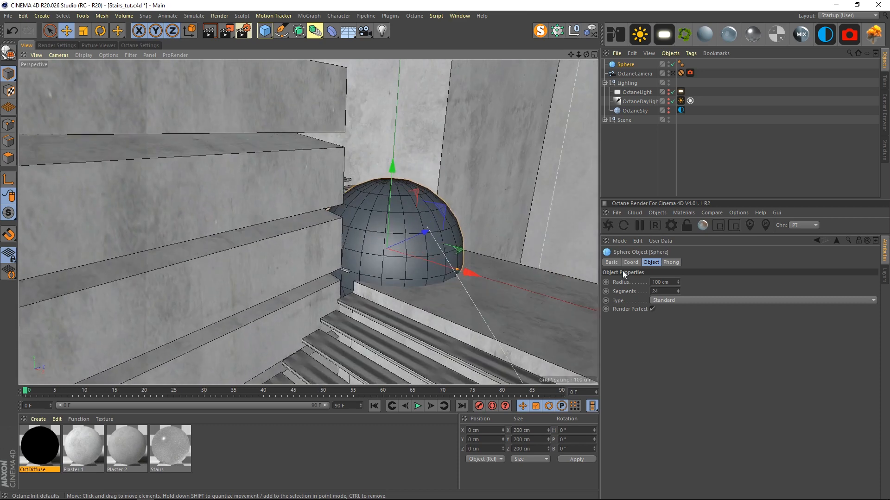
Make the sphere an Icosahedron with 12 segments and Render Perfect off, and raise it to about 144 cm in Y.
left_click(688, 301)
left_click(677, 349)
left_click_drag(392, 166, 399, 71)
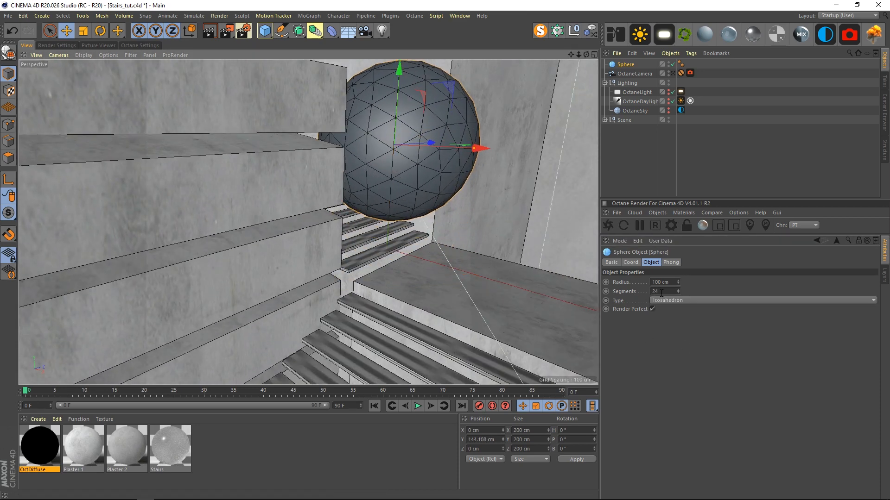
left_click(653, 309)
key("Return")
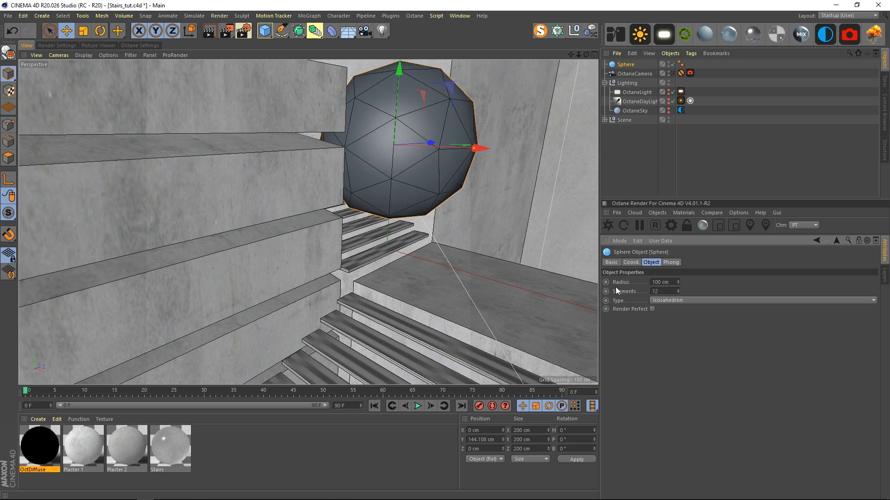
Set the sphere's radius to 15 cm.
left_click_drag(460, 196, 431, 234, "alt")
scroll(419, 211, "down", 5)
right_click_drag(410, 221, 479, 210, "alt")
left_click_drag(435, 233, 392, 252, "alt")
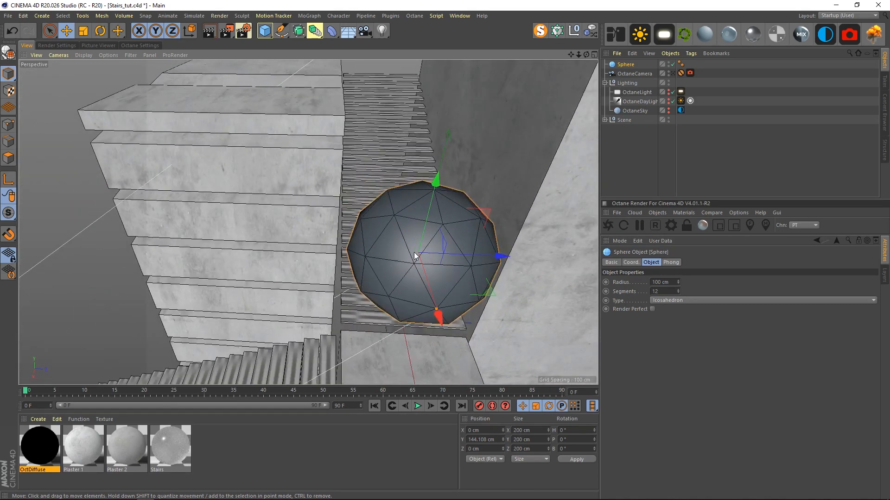
scroll(409, 250, "up", 4)
left_click_drag(421, 252, 448, 223, "alt")
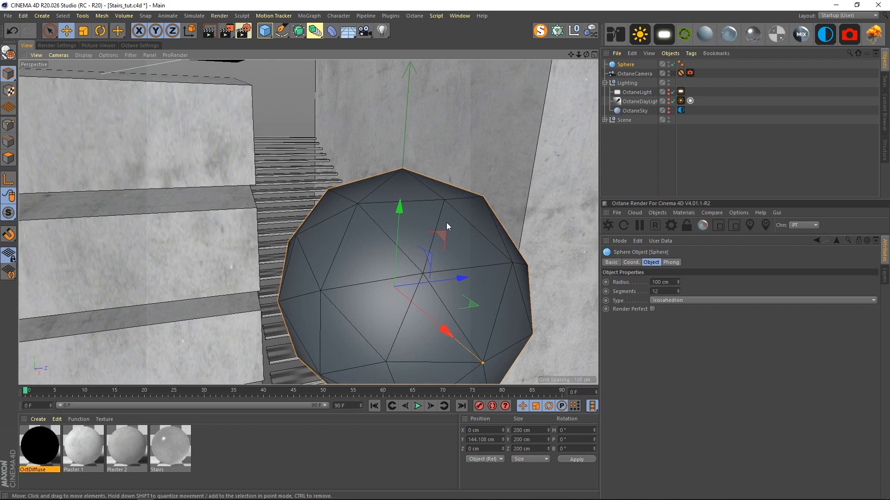
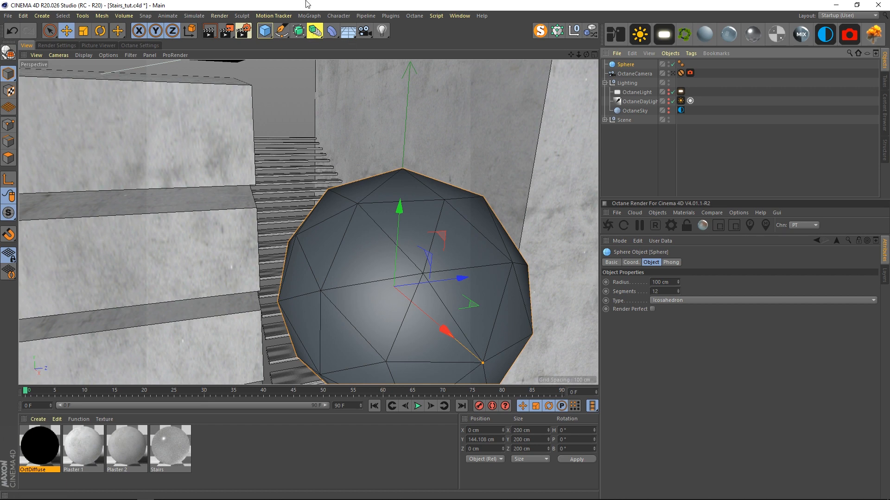
scroll(382, 155, "down", 5)
left_click_drag(363, 176, 363, 315, "alt")
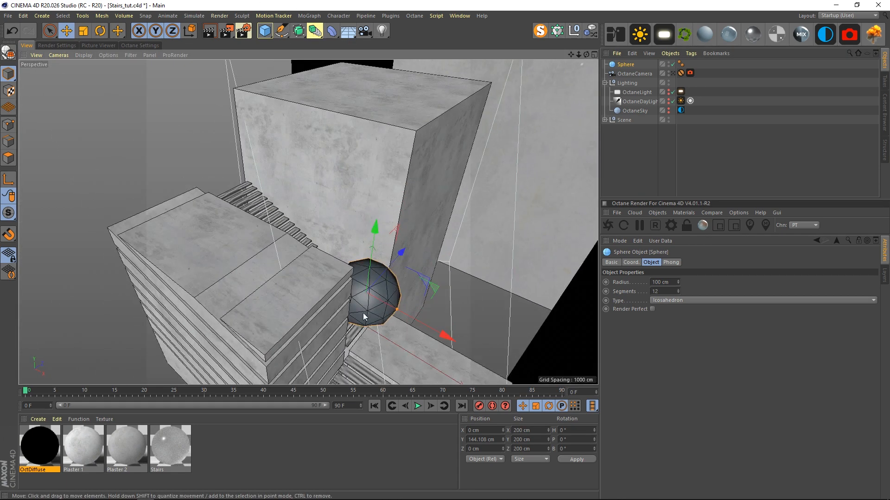
left_click(675, 281)
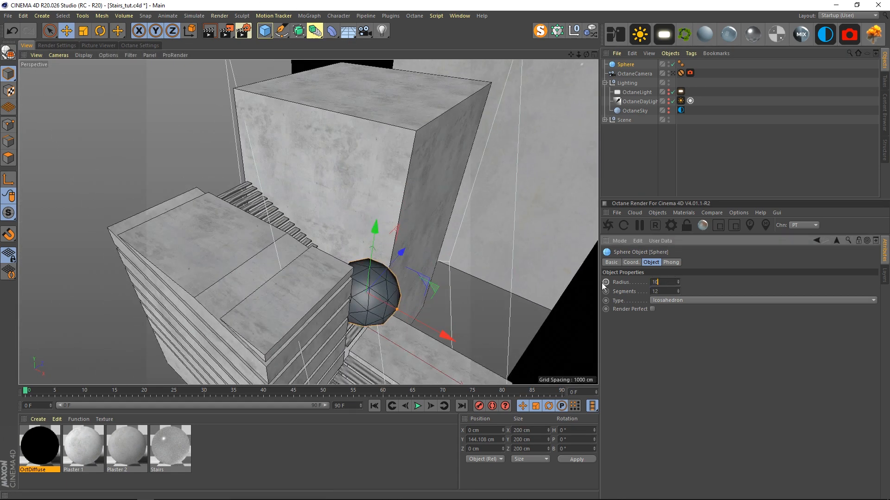
key("Return")
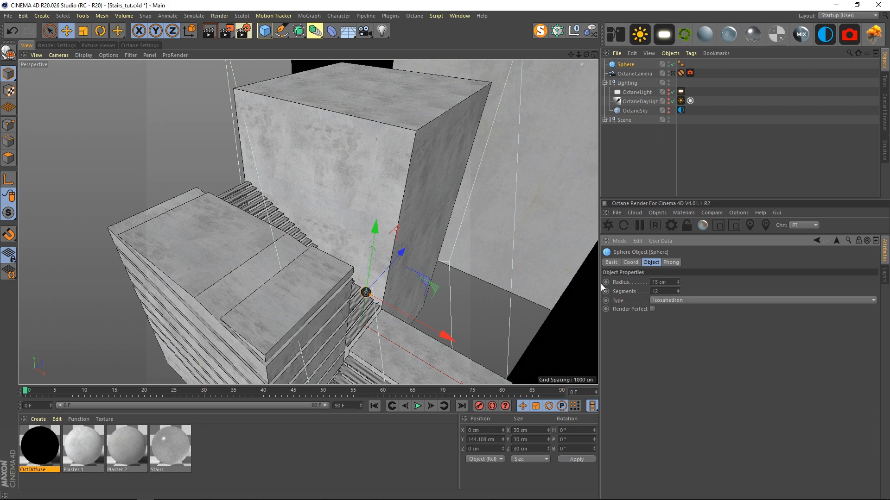
Add a Cloner, place the sphere inside it and set its mode to Grid Array.
right_click_drag(358, 278, 472, 227, "alt")
left_click(558, 31)
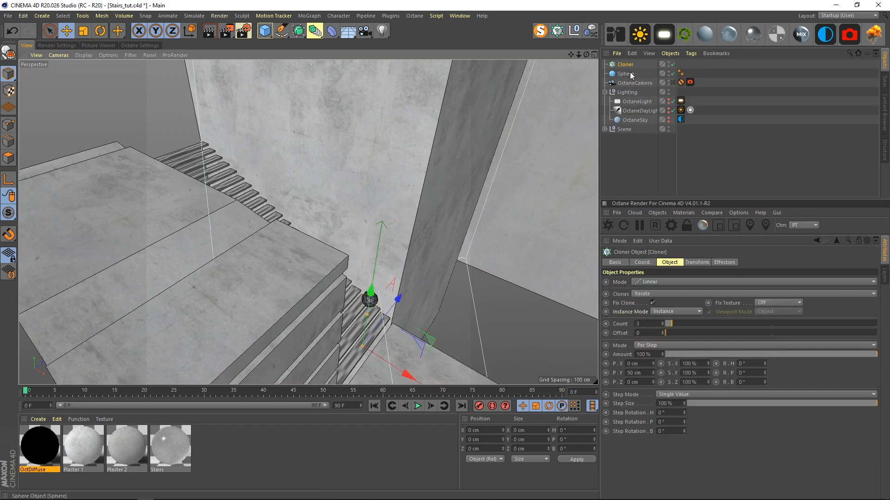
left_click_drag(630, 74, 629, 68)
left_click(625, 64)
left_click(657, 282)
left_click(661, 319)
Raise the Cloner to about 213 cm in Y and set its count to 5 x 5 x 5 with an X size of 822 cm.
right_click_drag(451, 315, 343, 316, "alt")
left_click_drag(343, 316, 402, 263, "alt")
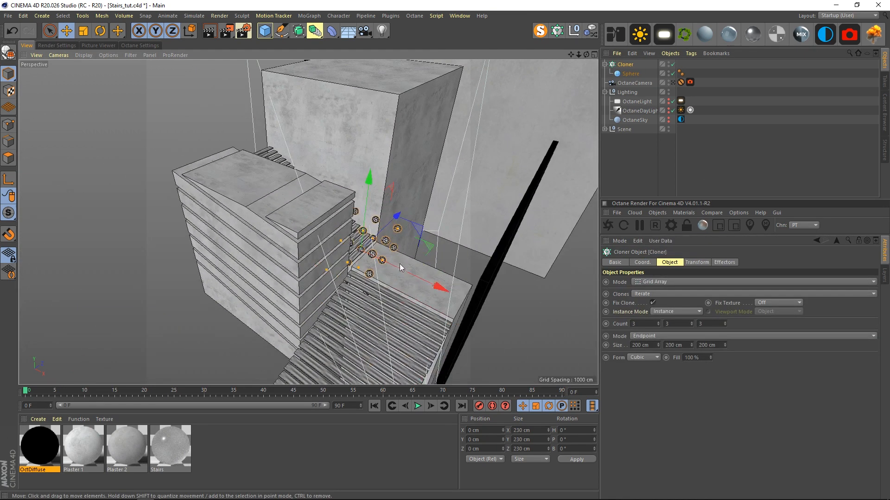
left_click_drag(373, 188, 369, 129)
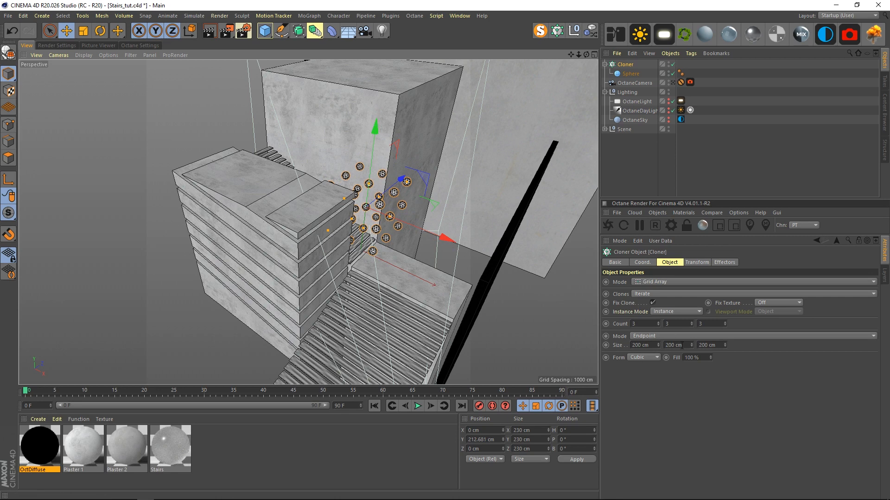
left_click_drag(657, 325, 724, 320)
left_click_drag(658, 345, 665, 360)
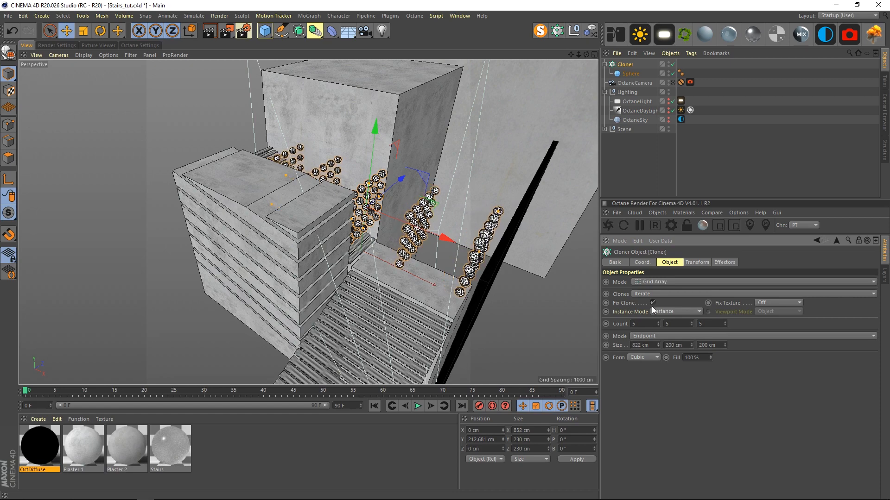
Add a Random effector to the Cloner to scatter the sphere clones.
left_click(592, 32)
left_click_drag(405, 248, 378, 269, "alt")
right_click_drag(377, 269, 399, 270, "alt")
mouse_move(399, 273)
left_mouse_down("alt")
mouse_move(383, 254)
mouse_move(394, 264)
left_mouse_up("alt")
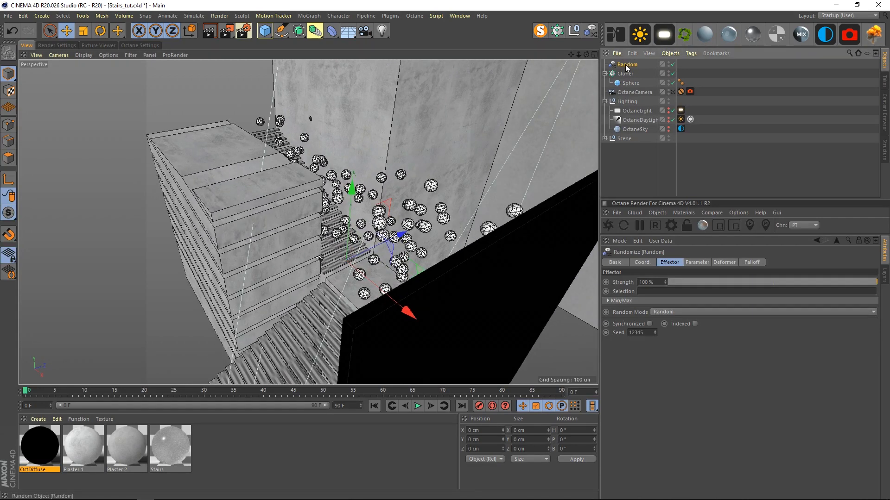
Take the sphere out of the Cloner, and delete the Cloner and the Random effector.
left_click_drag(626, 86, 627, 90)
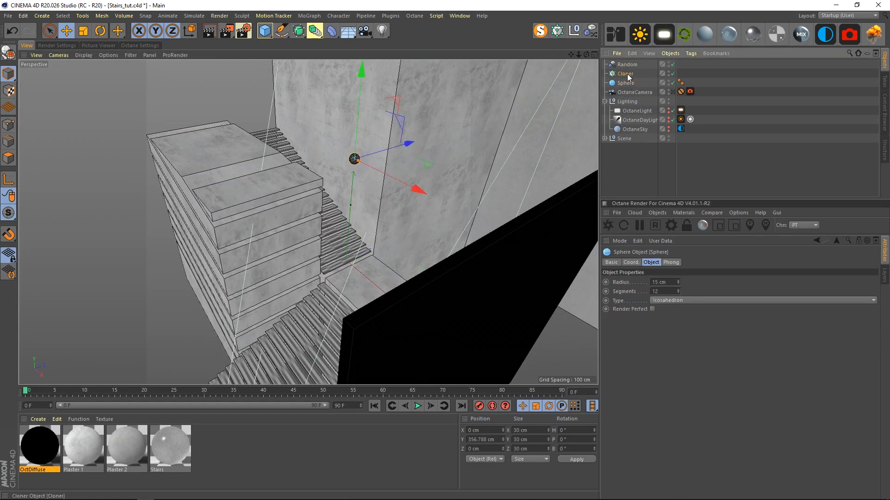
left_click(627, 77)
left_click(628, 66, "shift")
key("Delete")
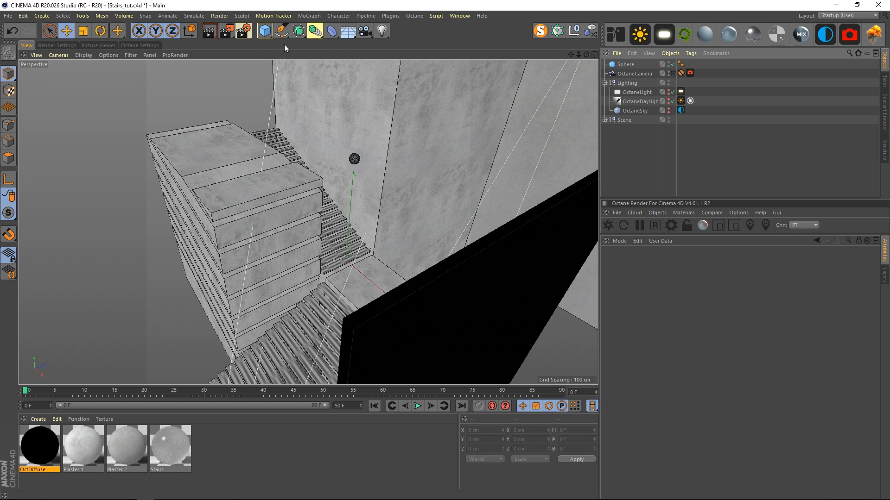
Add a cube and move it up above the stairs, between the stair block and the tall wall block.
left_click(264, 31)
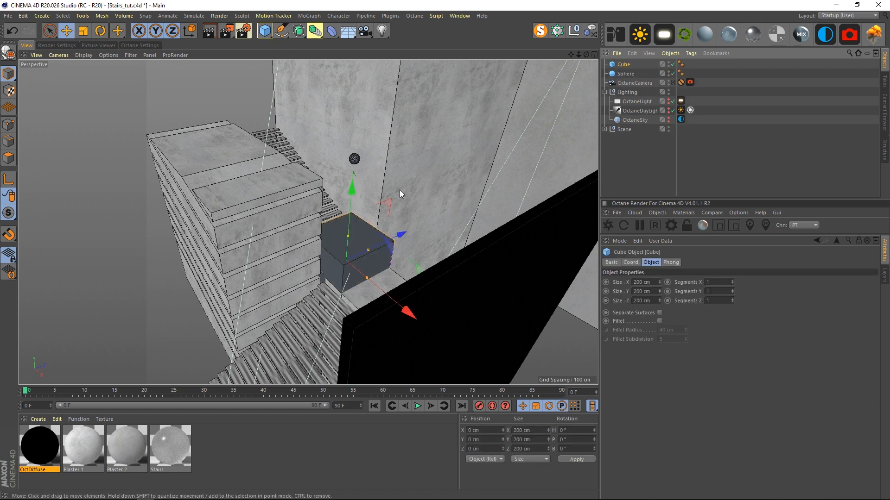
left_click_drag(353, 195, 435, 332)
left_click_drag(424, 290, 424, 291)
key("ctrl+z")
left_click_drag(432, 324, 144, 104)
left_click_drag(234, 186, 282, 240, "alt")
left_click_drag(293, 210, 371, 207)
left_click_drag(372, 220, 304, 224, "alt")
Make the cube editable and pull its front polygon outward by about 408 cm.
key("c")
left_click(8, 158)
left_click(307, 191)
left_click_drag(306, 191, 471, 253, "alt")
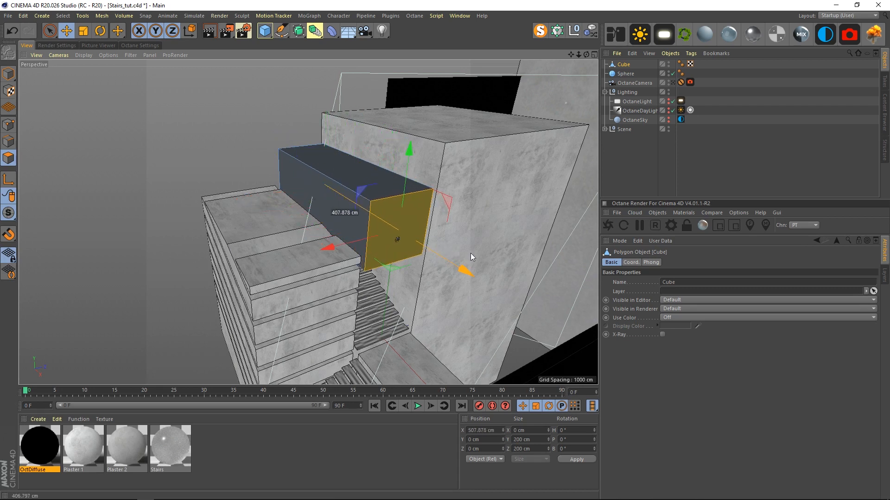
Lower the cube's front polygon to slope the block along the stairs, and scale that face vertically to about 329 cm.
left_click_drag(408, 150, 346, 244)
left_click(348, 239)
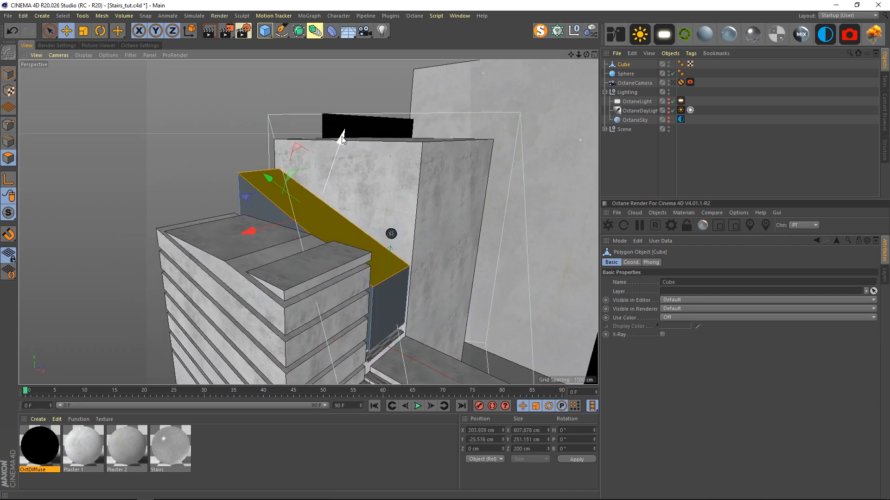
left_click(377, 301)
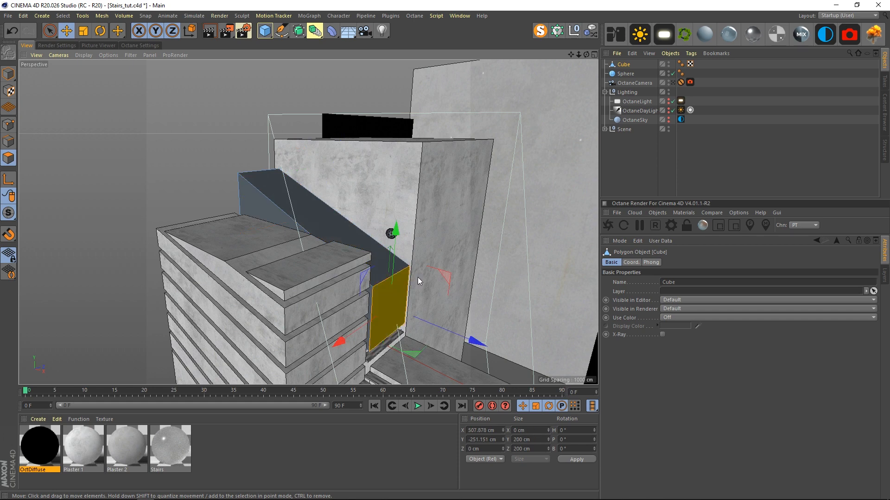
key("t")
left_click_drag(395, 229, 402, 172)
key("e")
left_click_drag(395, 232, 258, 209)
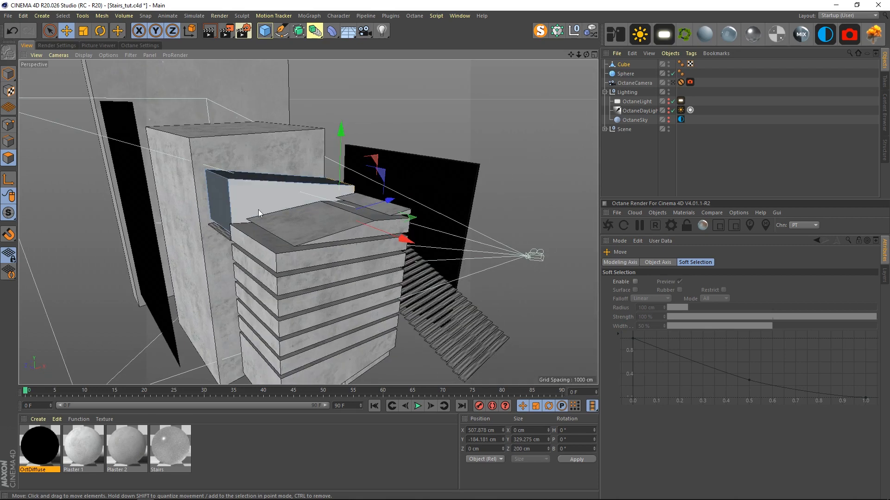
Raise the cube's back polygon above the top of the stairs to steepen the block's slope.
left_click(219, 194)
key("t")
key("e")
left_click_drag(209, 127, 208, 96)
Extrude the cube's front polygon outward by about 399 cm to add a level section over the lower stairs, and return to Model mode.
left_click_drag(384, 187, 239, 200, "alt")
left_click(307, 179)
left_click_drag(383, 203, 403, 193)
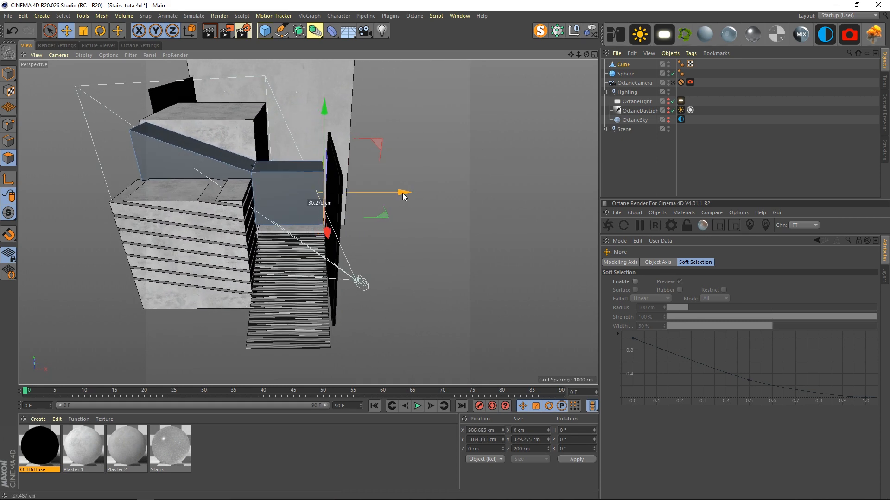
left_click_drag(277, 194, 269, 183, "alt")
middle_click_drag(269, 182, 324, 215, "alt")
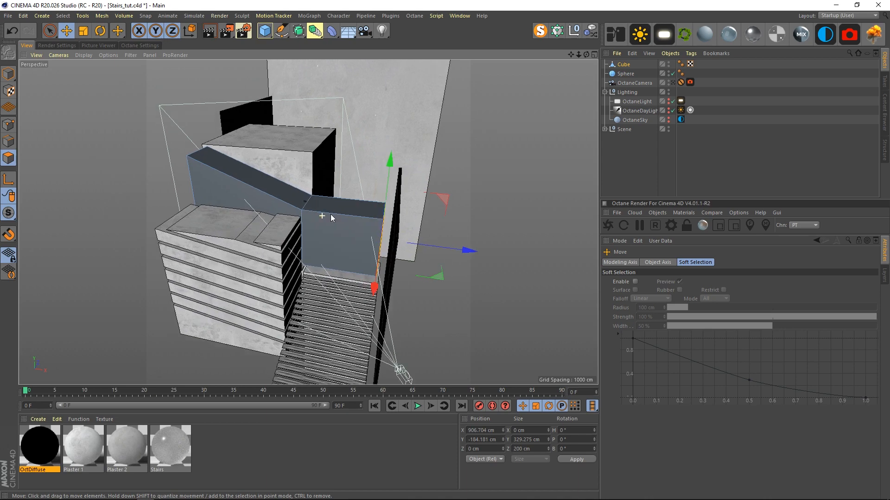
scroll(327, 216, "up", 3)
mouse_move(334, 216)
left_mouse_down("alt")
mouse_move(181, 230)
mouse_move(215, 245)
mouse_move(324, 219)
left_mouse_up("alt")
left_click(4, 78)
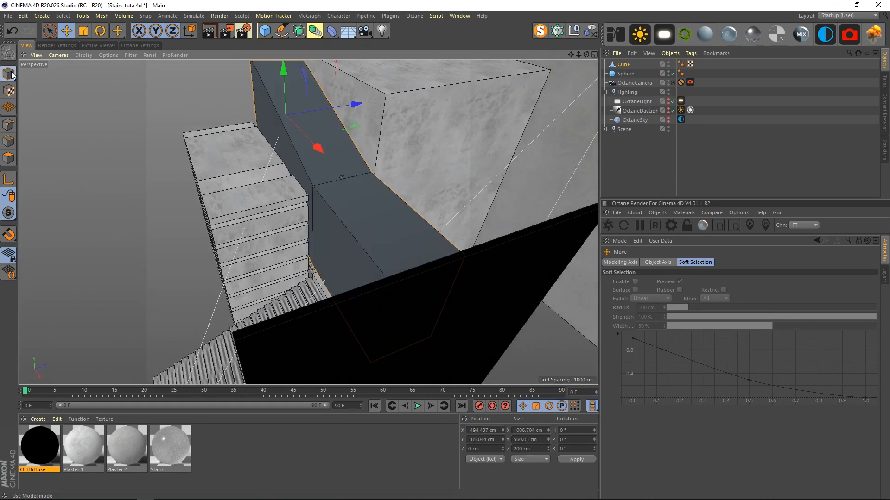
left_click_drag(357, 183, 390, 183, "alt")
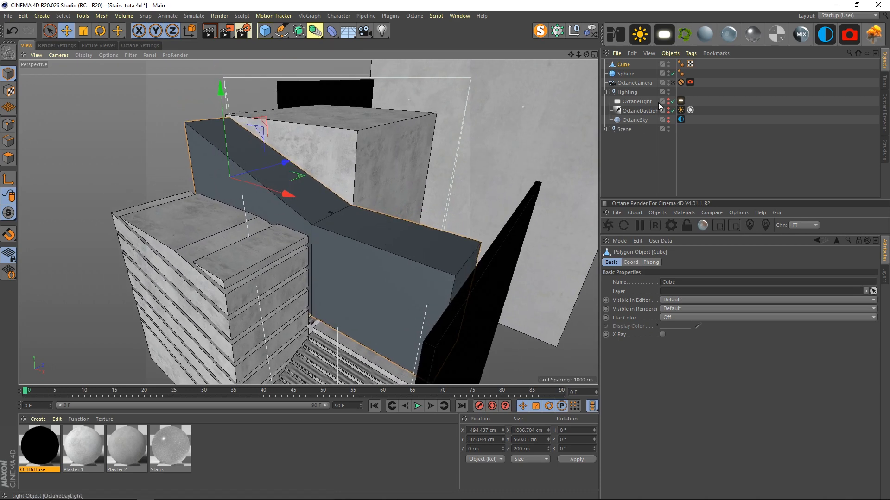
Place the sphere in a new Cloner, set its mode to Object, and assign the cube as the object to clone onto.
left_click(626, 73)
left_click(557, 32, "alt")
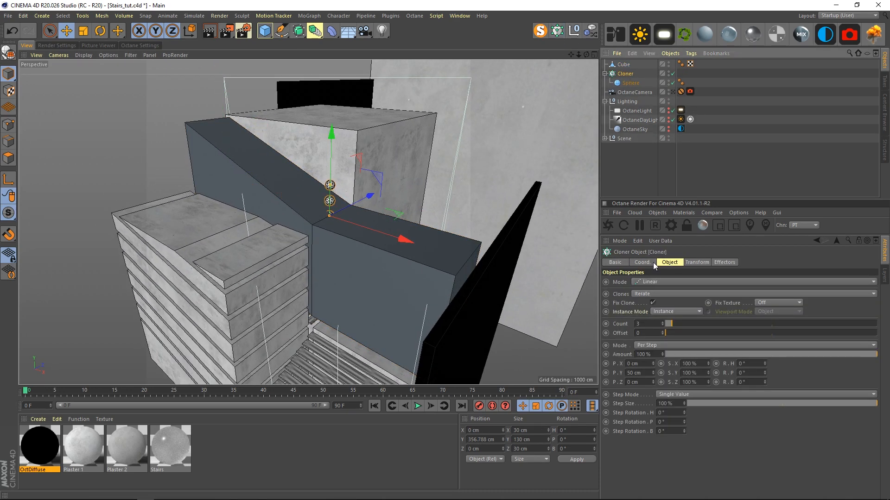
left_click(660, 281)
left_click(653, 291)
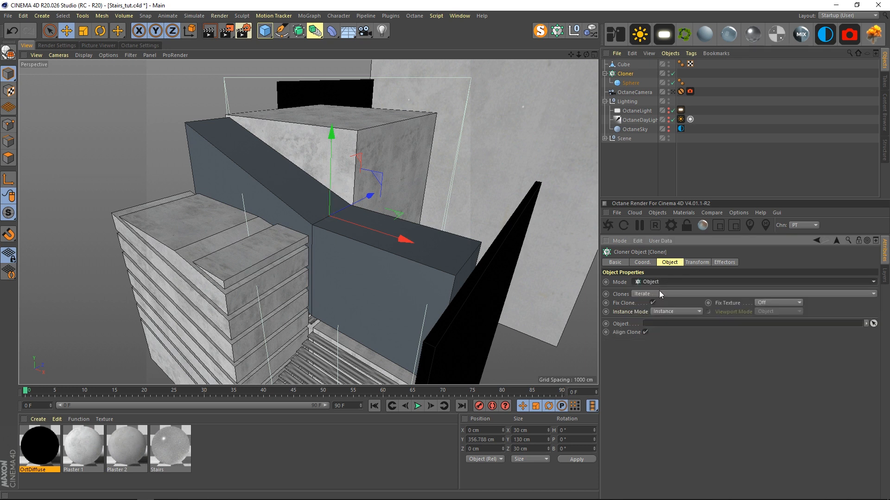
left_click(873, 323)
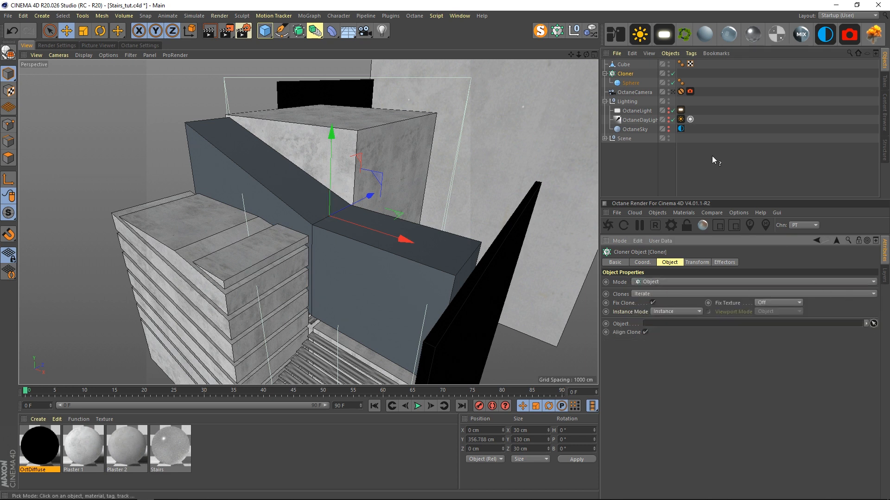
left_click(624, 64)
Rename the cube as "Containment cube" and place it below the Cloner in the object list.
double_click(626, 64)
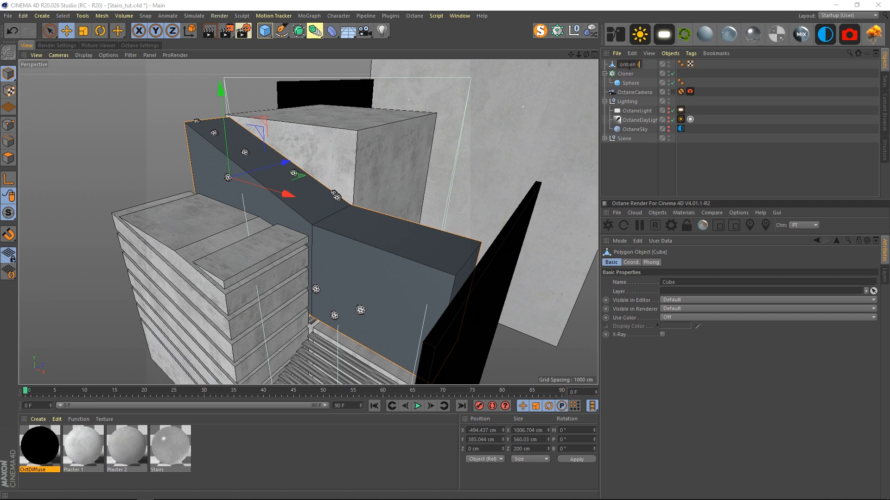
type("Containment cube")
key("Return")
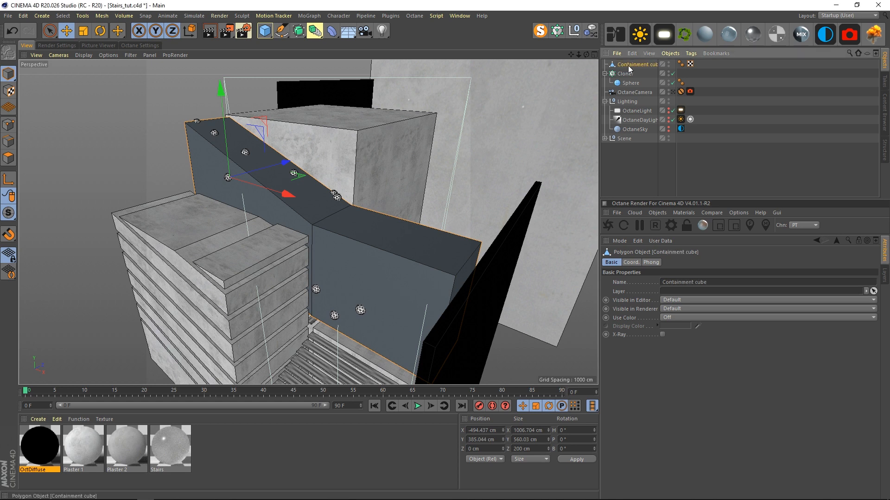
left_click_drag(677, 148, 686, 149)
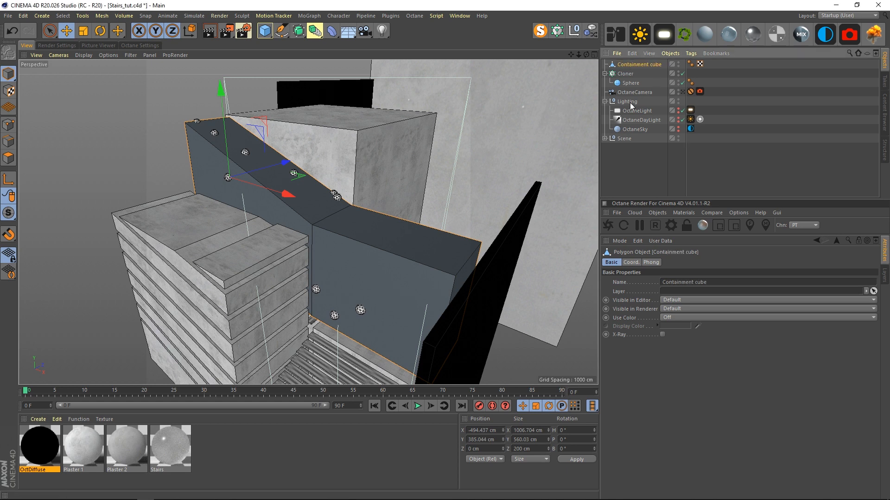
left_click_drag(635, 64, 633, 87)
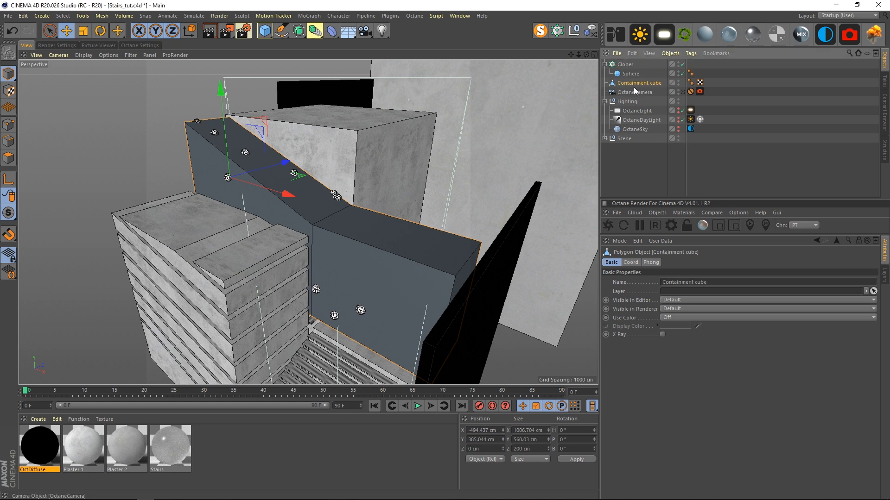
Set the Cloner's distribution to Volume so the spheres fill the inside of the containment cube.
left_click(625, 64)
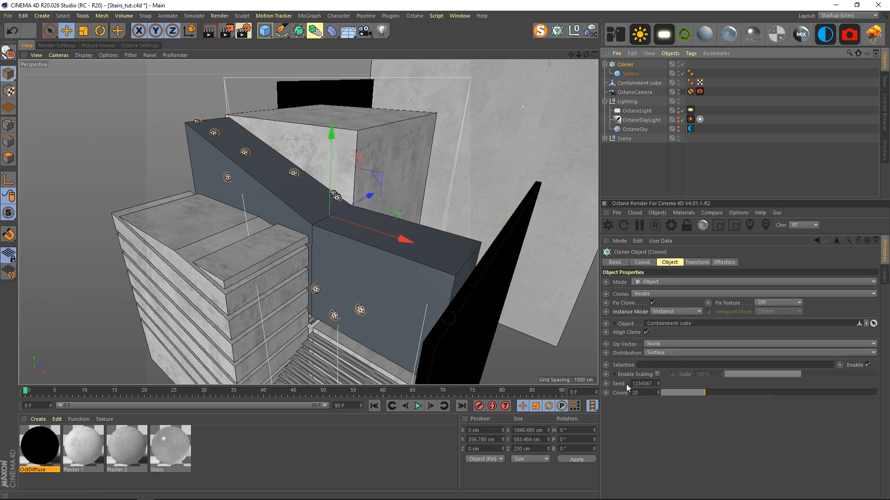
left_click_drag(352, 272, 422, 278, "alt")
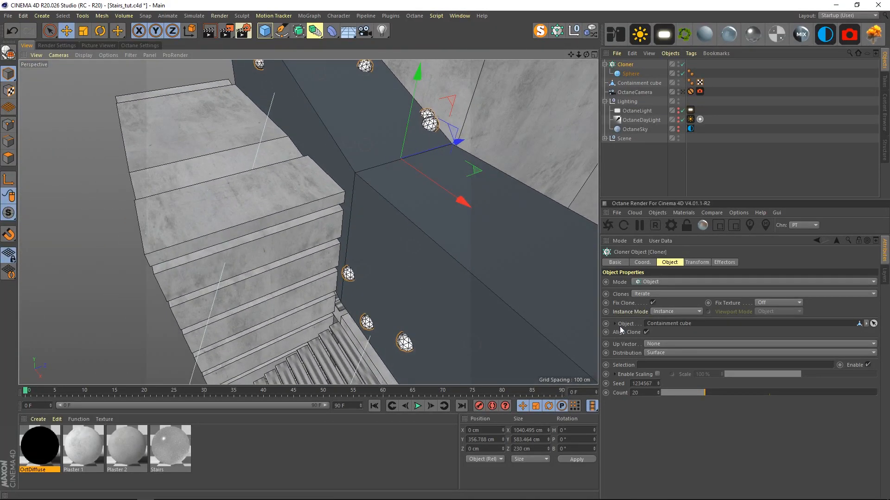
left_click(663, 353)
left_click(659, 397)
left_click_drag(496, 312, 556, 324, "alt")
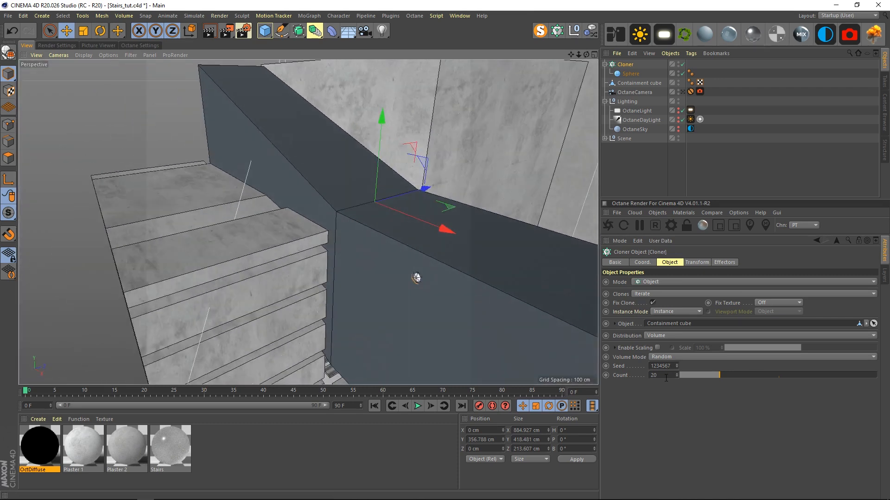
Increase the Cloner's count to 50 and then to 60.
left_click(666, 376)
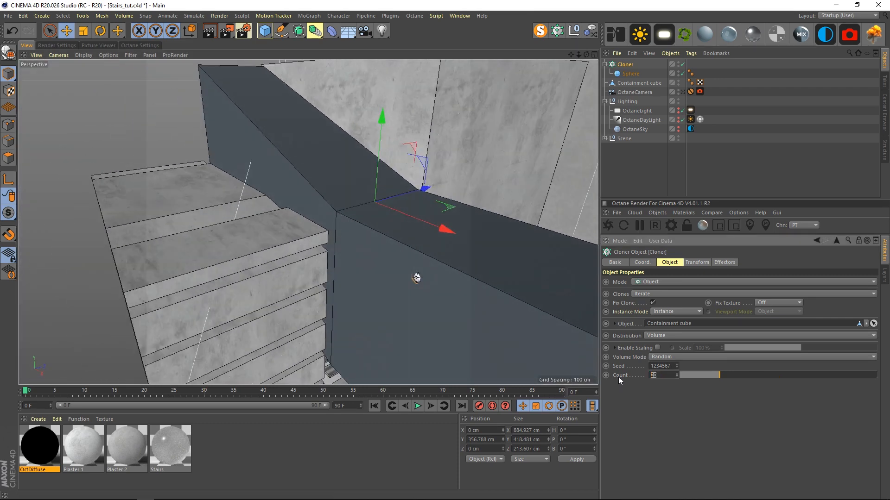
type("50")
key("Return")
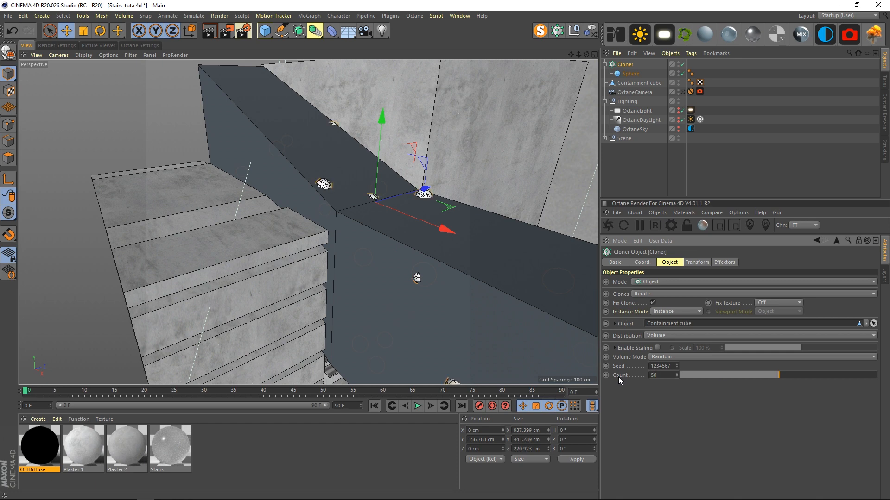
left_click(664, 375)
type("60")
key("Return")
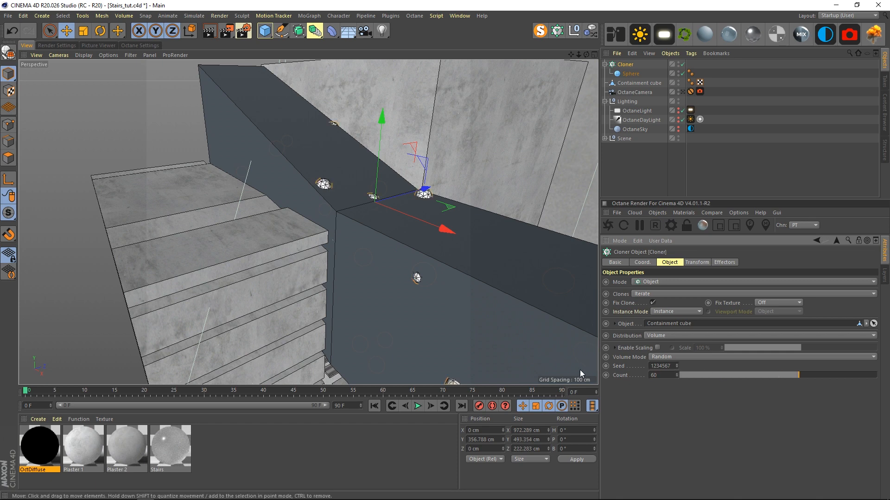
mouse_move(419, 299)
left_mouse_down("alt")
mouse_move(359, 248)
mouse_move(379, 252)
mouse_move(328, 259)
mouse_move(566, 354)
left_mouse_up("alt")
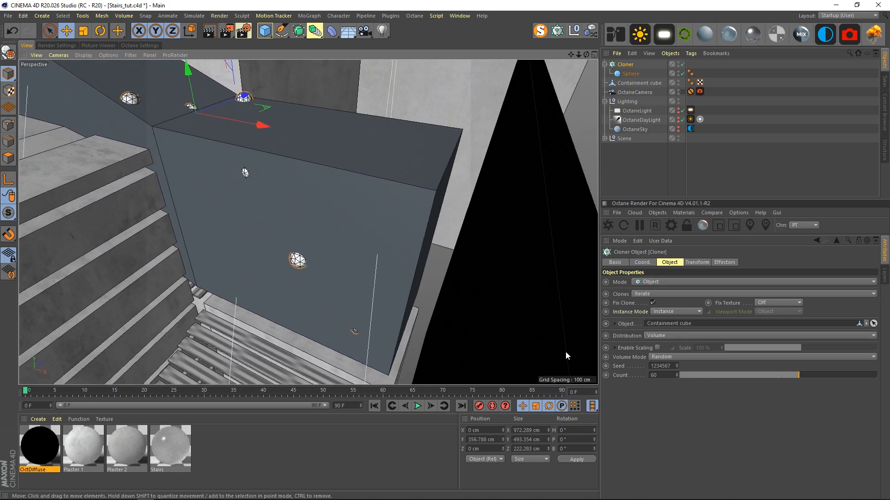
left_click_drag(565, 351, 371, 259, "alt")
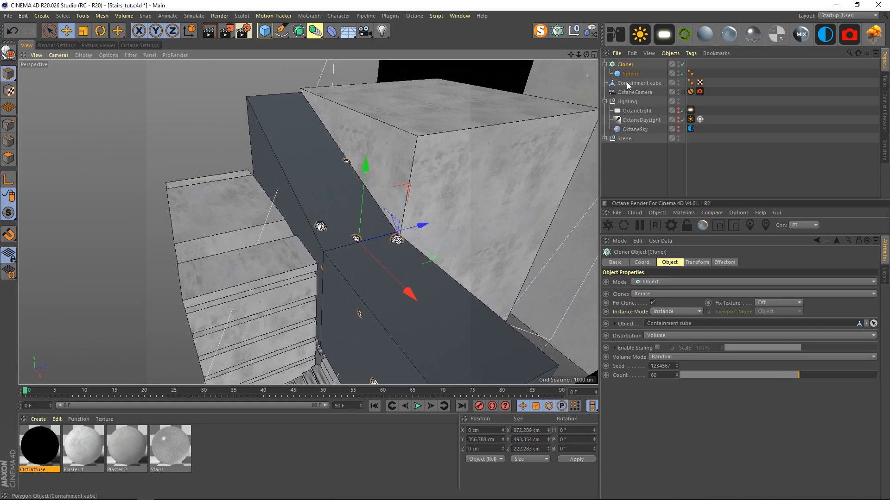
Hide the Containment cube in both the editor and the renderer, and view the scene through the OctaneCamera.
left_click(387, 217)
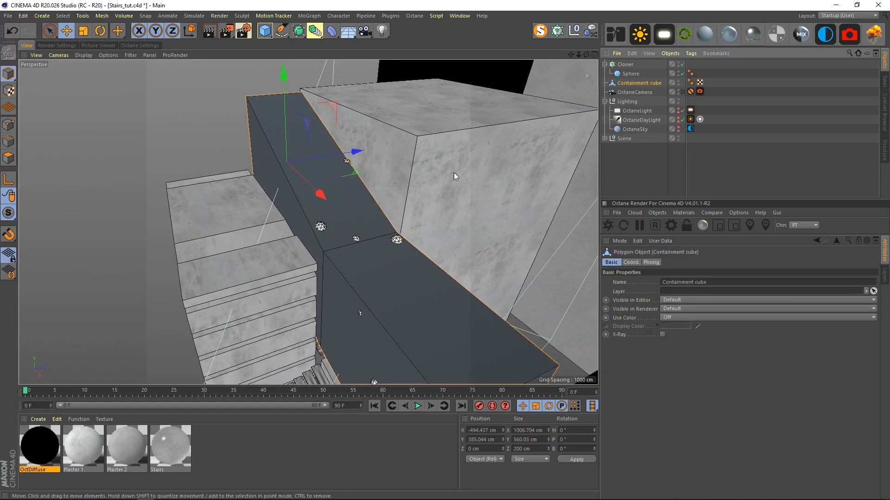
left_click(679, 82)
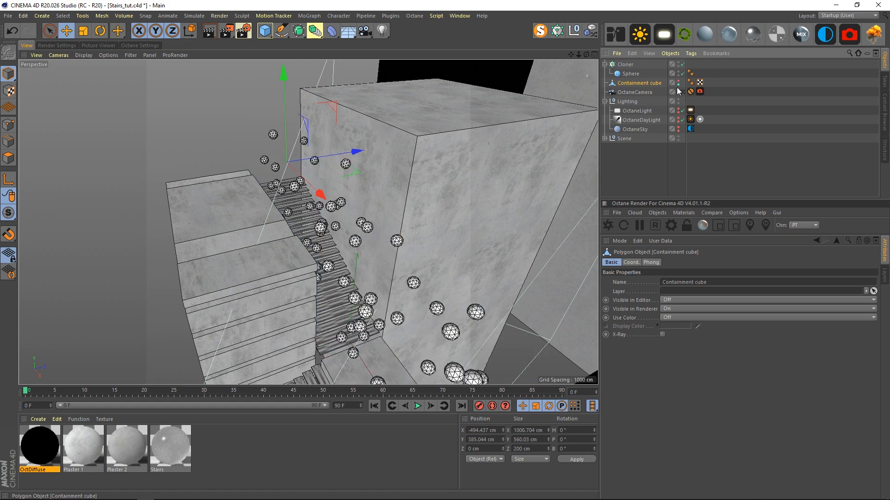
left_click(634, 157)
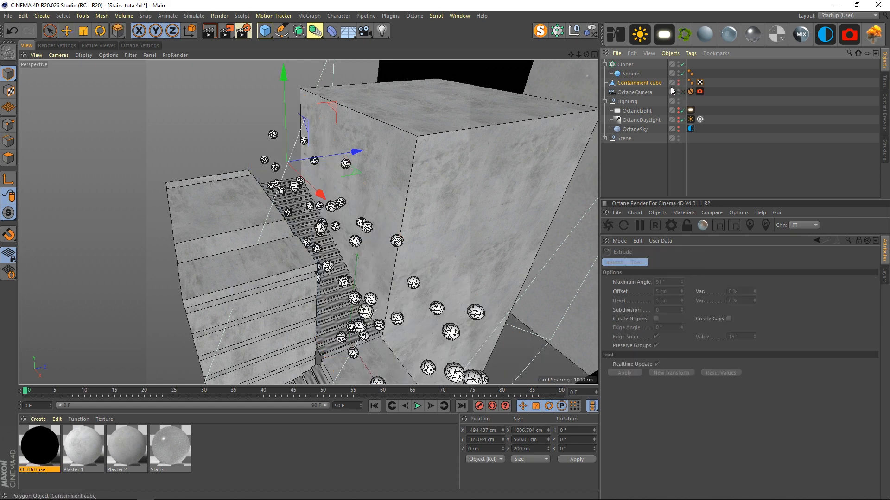
left_click(639, 83)
left_click_drag(406, 247, 441, 223, "alt")
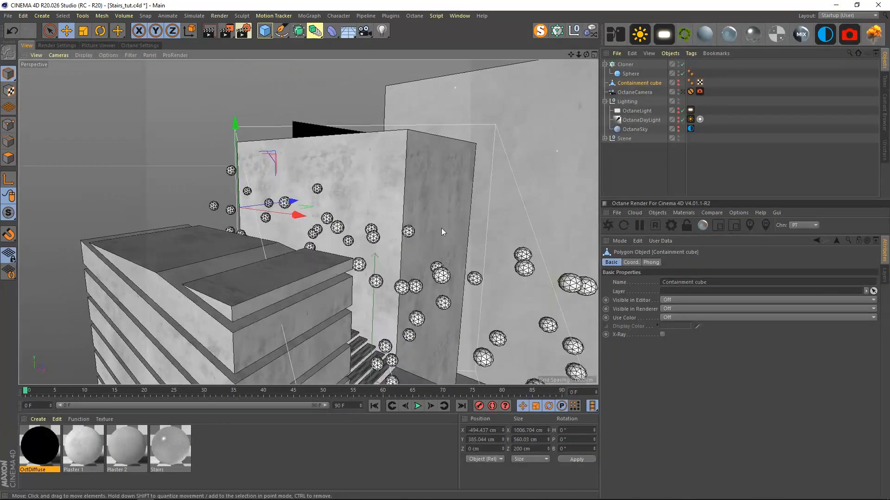
left_click(689, 92)
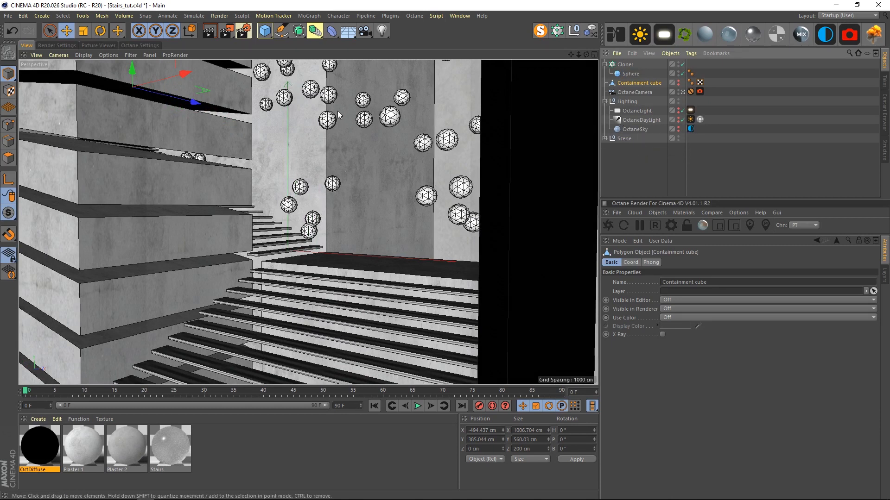
Add a Random effector to the Cloner.
left_click(623, 65)
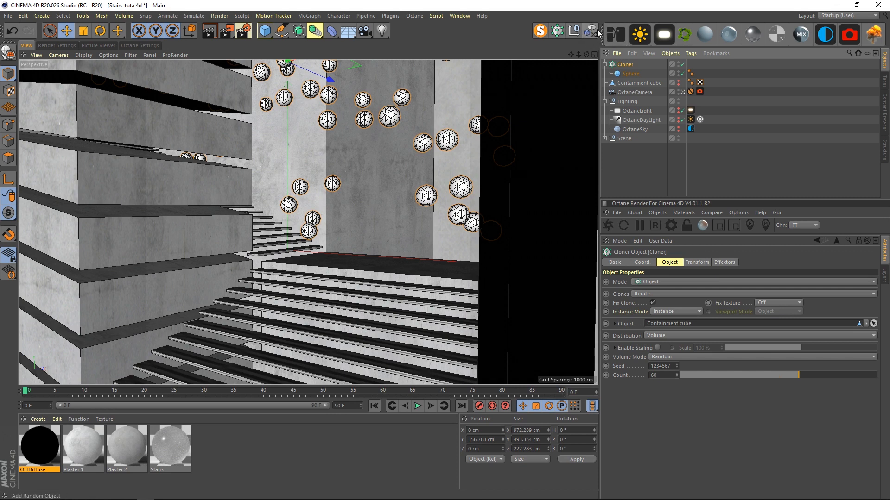
left_click(309, 15)
mouse_move(343, 30)
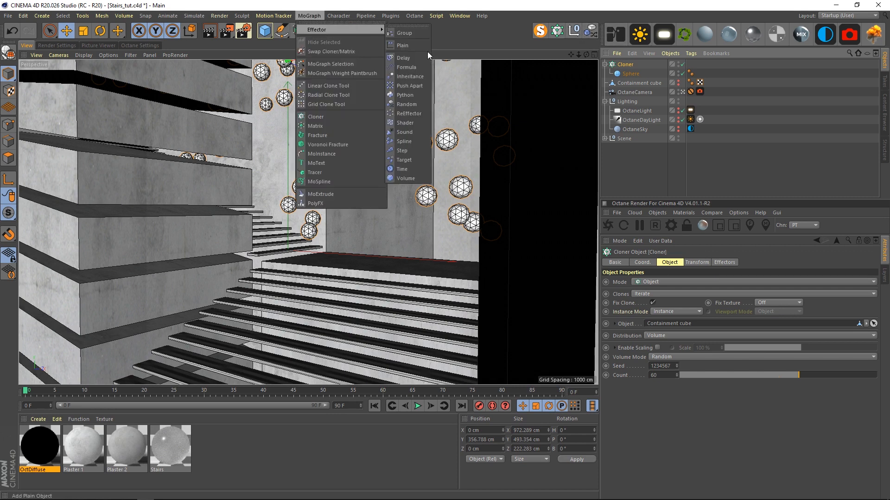
left_click(589, 38)
left_click(589, 38)
left_click(625, 74)
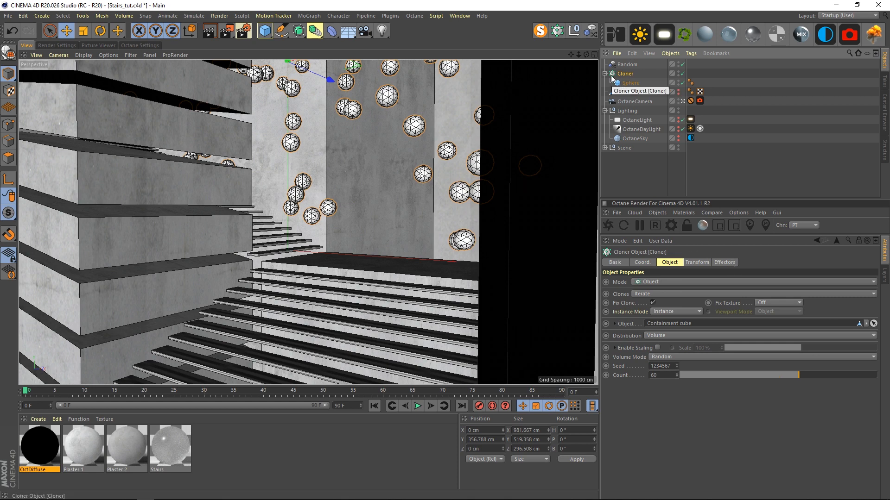
Check the Cloner's effector list for the Random effector's assignment.
left_click(718, 262)
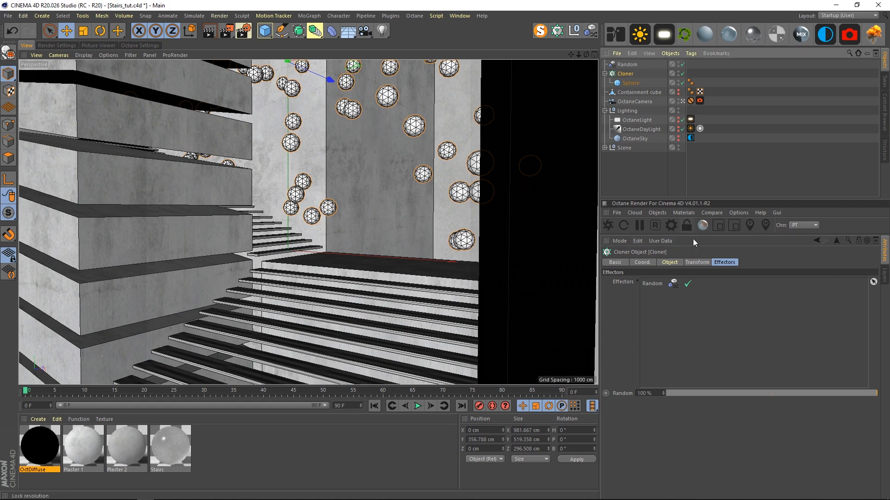
left_click(669, 262)
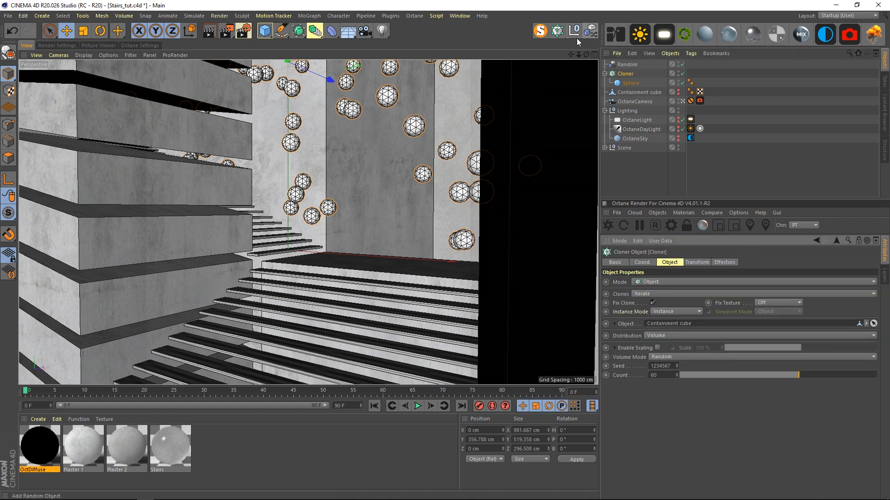
left_click(315, 16)
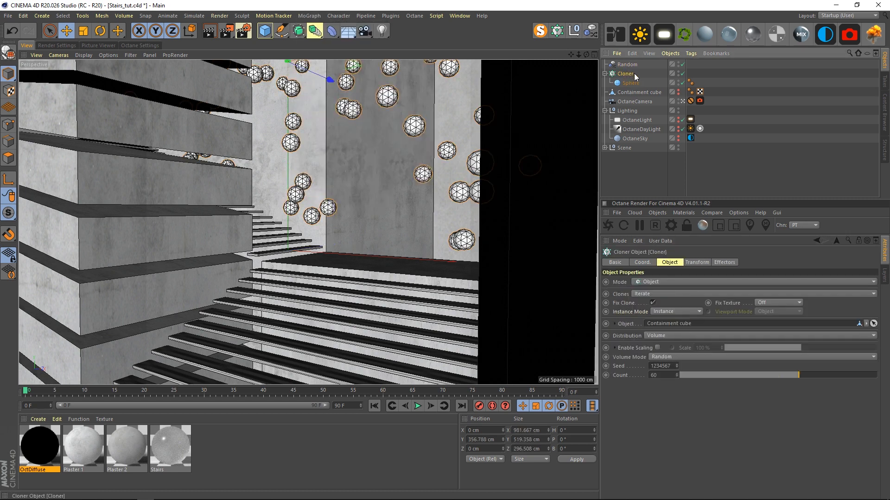
left_click(725, 263)
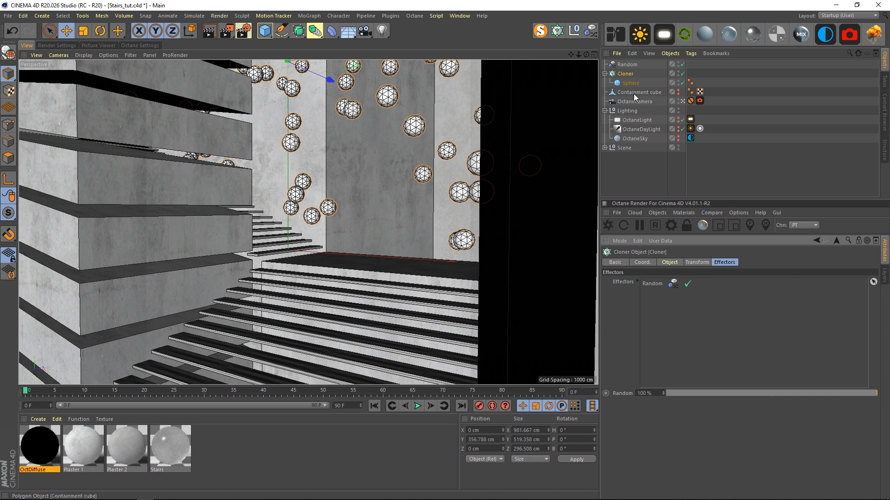
left_click(670, 262)
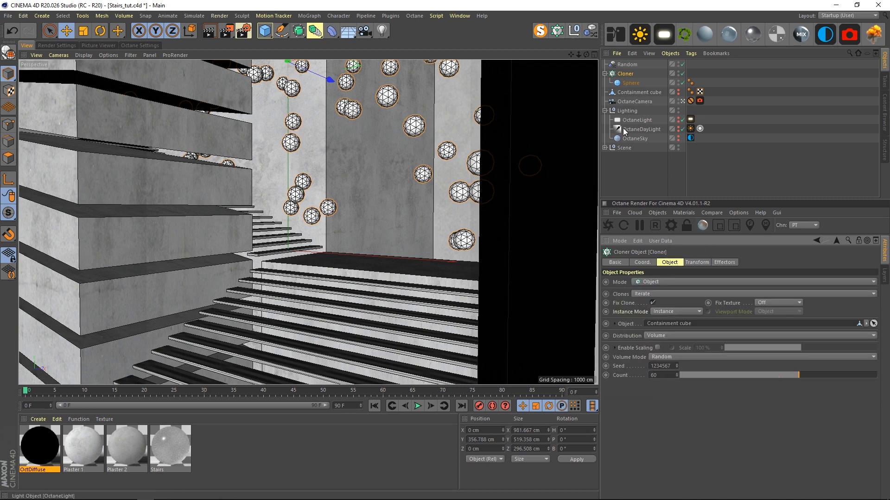
Turn off the Random effector's position variation and enable uniform scale variation with a value of 1, leaving rotation off.
left_click(627, 65)
left_click(696, 263)
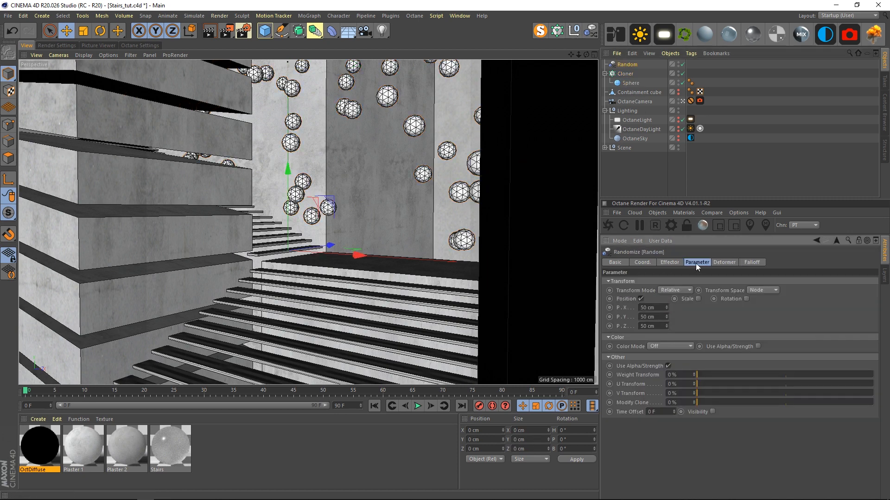
left_click(641, 298)
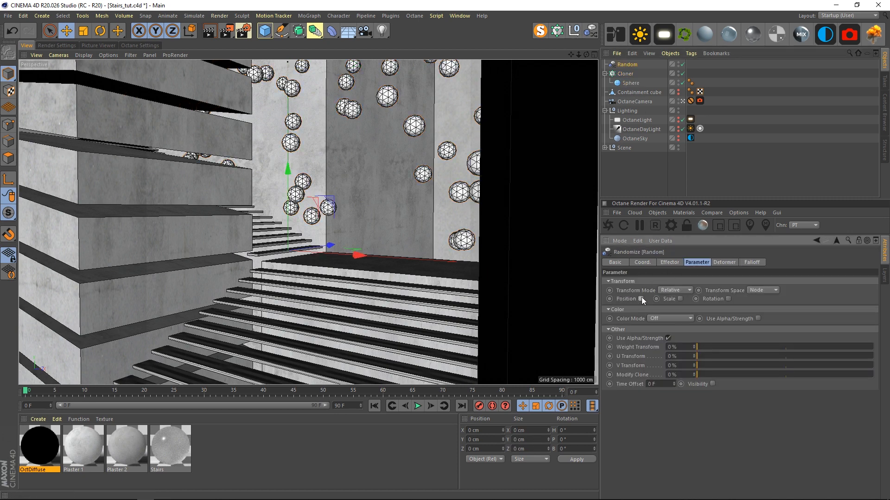
left_click(728, 299)
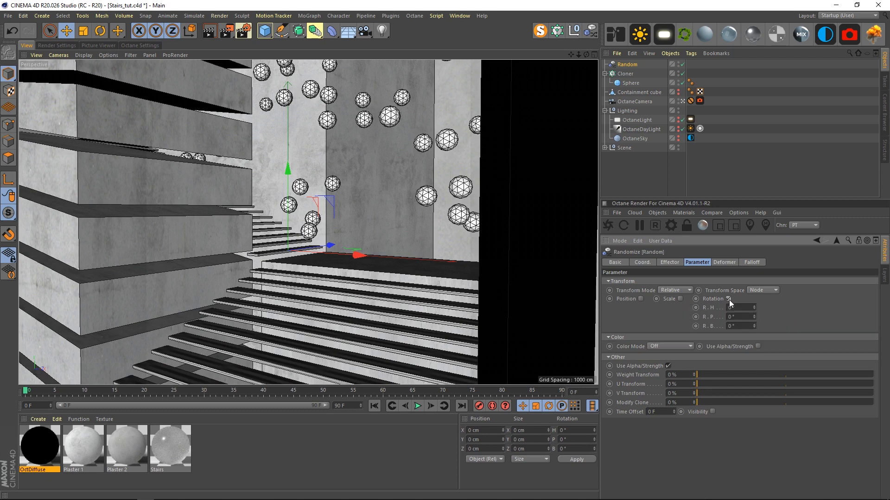
left_click(702, 299)
left_click(768, 299)
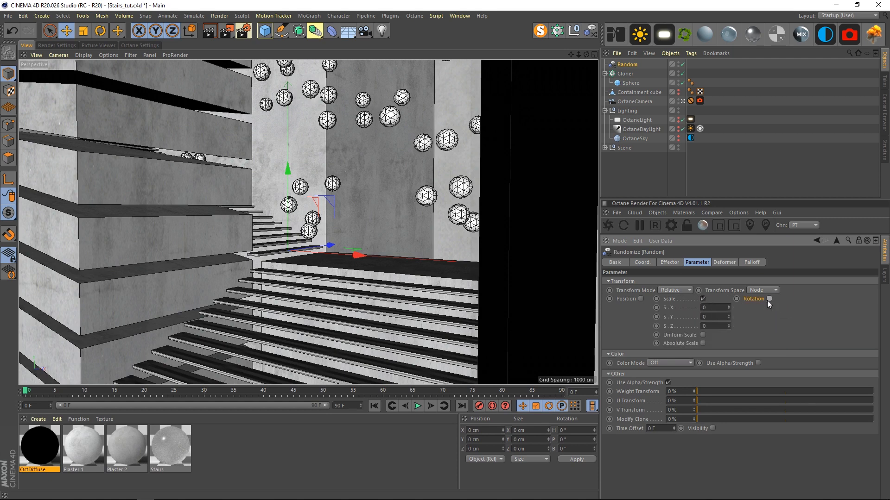
left_click(702, 335)
key("Return")
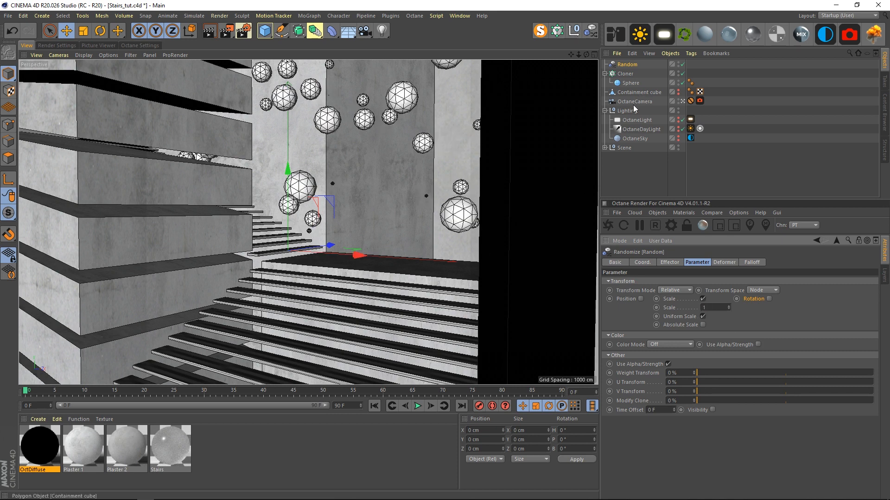
Set the Random effector's seed to 6515.
left_click(644, 179)
left_click(628, 64)
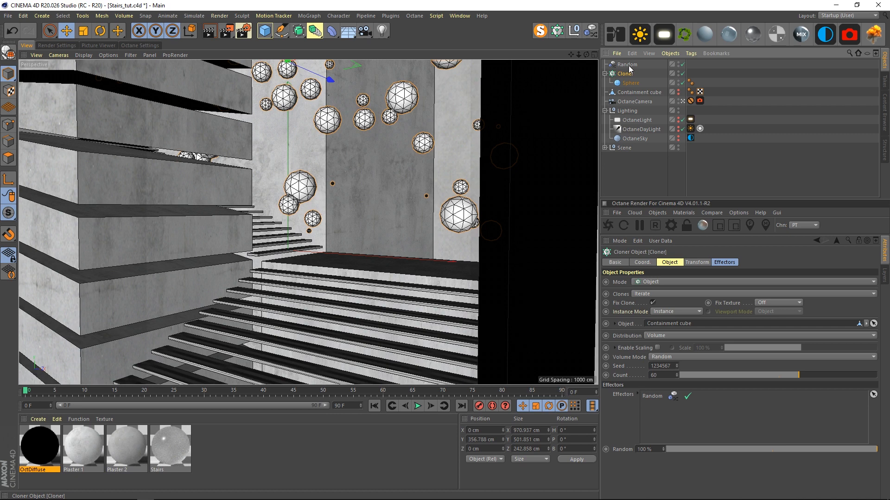
left_click(669, 263)
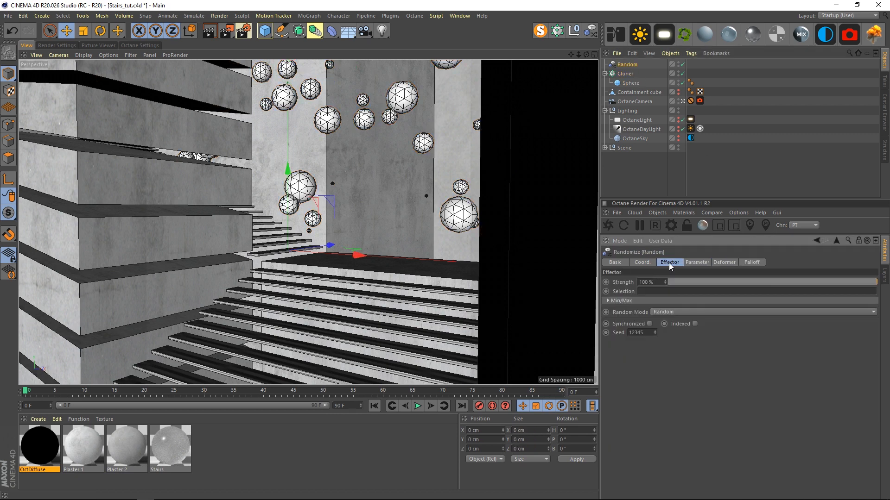
left_click(649, 334)
type("651")
key("Return")
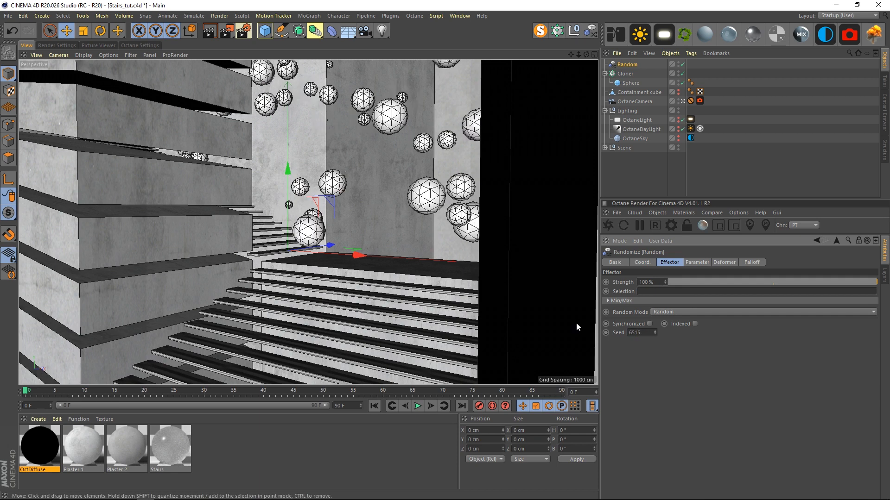
left_click(641, 189)
left_click(627, 65)
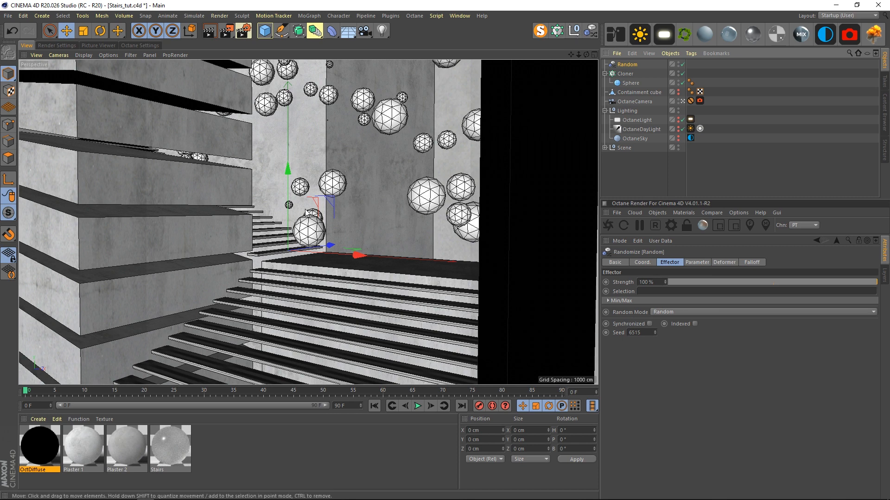
left_click(648, 176)
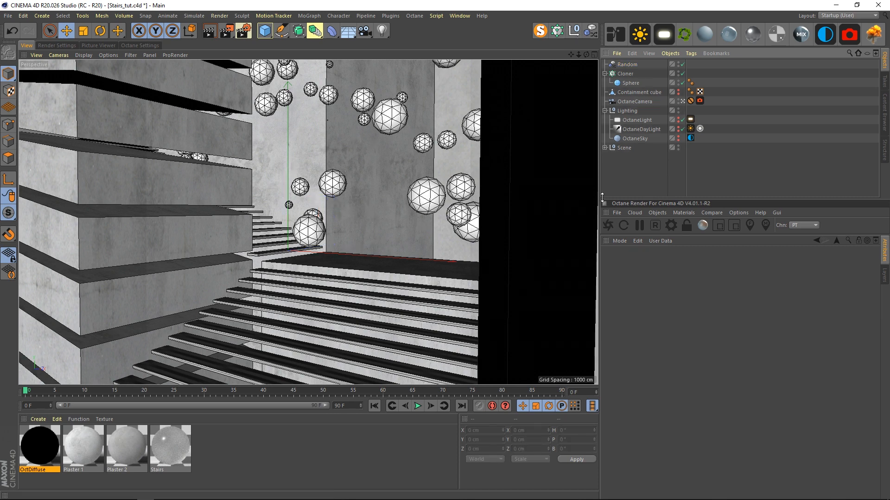
left_click(623, 68)
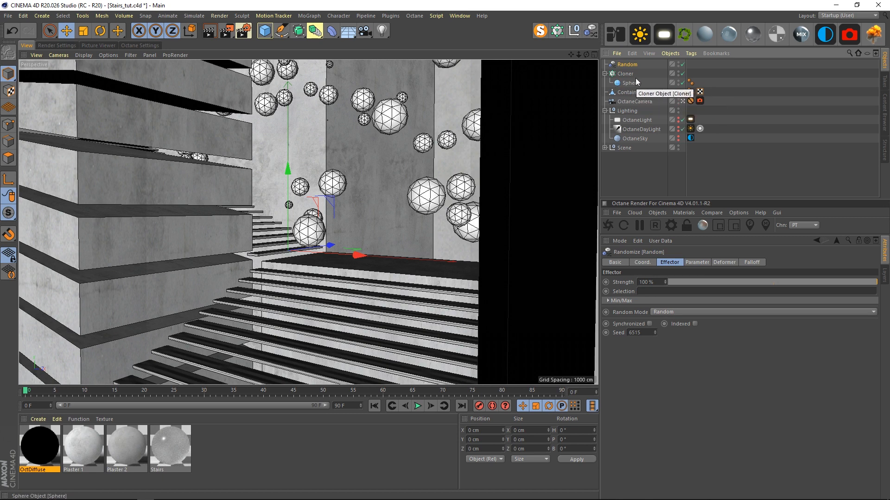
Unhide the Containment cube, leave the OctaneCamera view and select the cube's narrow end polygon.
left_click(625, 95)
left_click(678, 90, "alt")
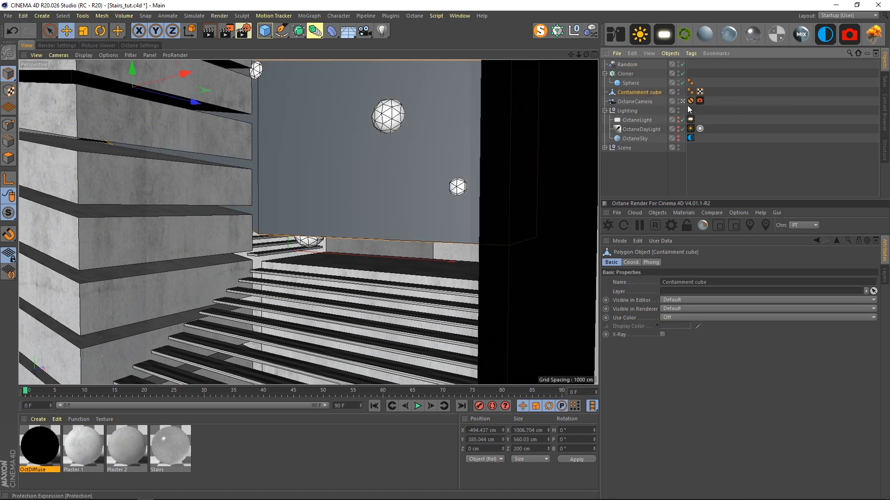
left_click(682, 101)
middle_click_drag(469, 254, 432, 179, "alt")
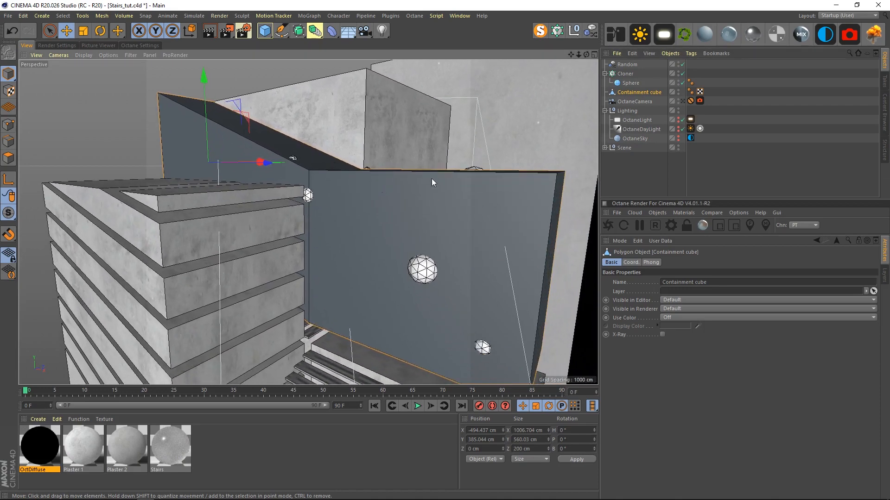
left_click(8, 158)
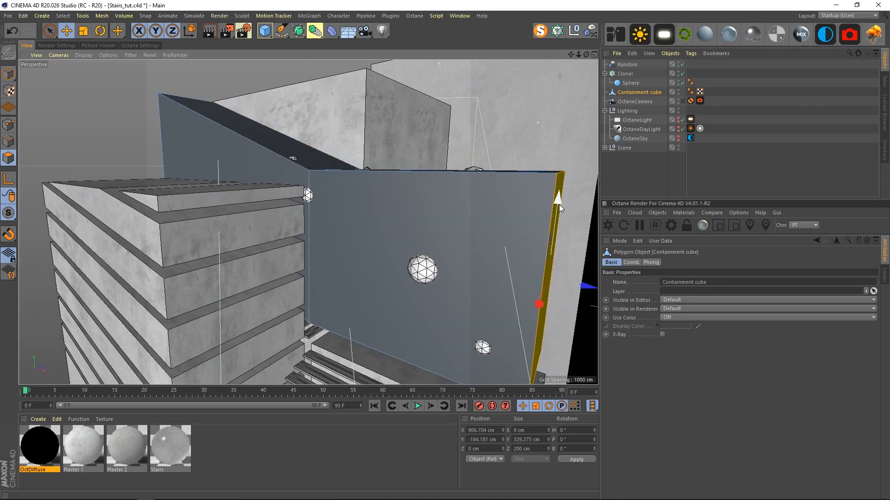
Scale the Containment cube's selected end polygon to about 183 cm high and lower it to about -269 cm in Y.
key("t")
key("e")
left_click_drag(558, 199, 551, 252)
left_click_drag(467, 291, 459, 268, "alt")
middle_click_drag(459, 269, 462, 192, "alt")
left_click_drag(462, 191, 442, 204, "alt")
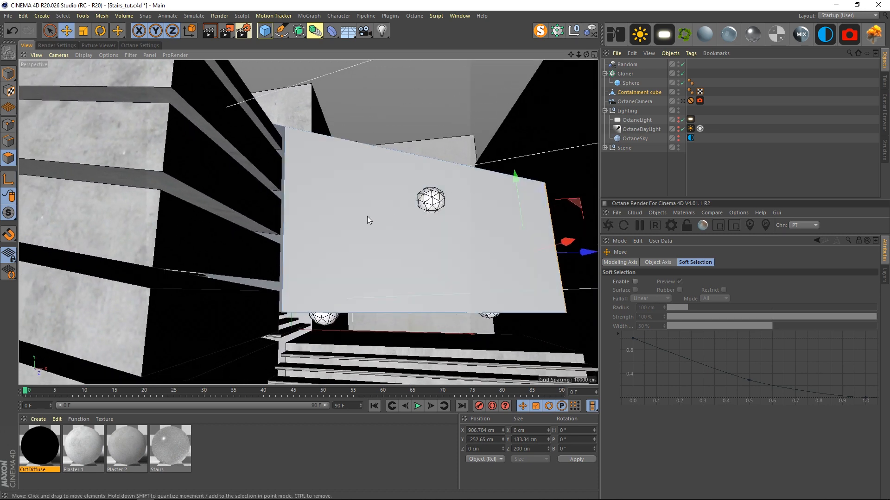
left_click_drag(367, 220, 345, 220, "alt")
left_click_drag(531, 179, 531, 194)
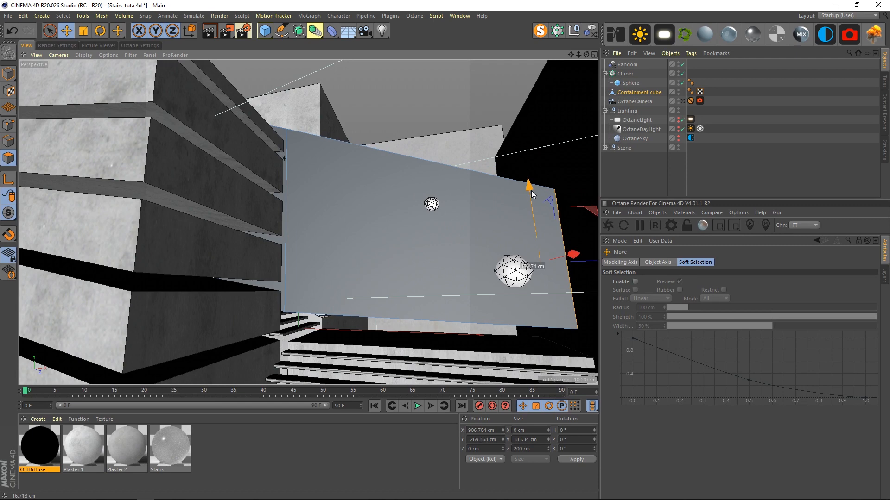
Return to the OctaneCamera view and hide the Containment cube in both the editor and the renderer.
left_click(682, 102)
left_click(680, 95)
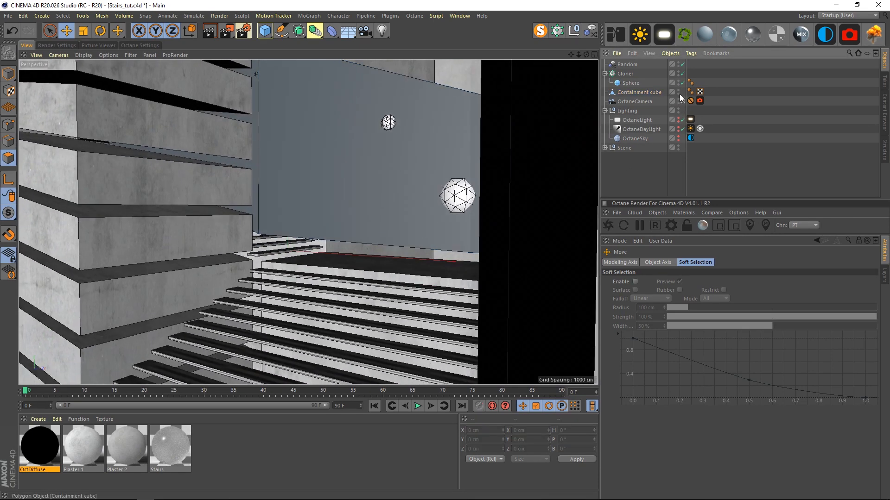
left_click(679, 93)
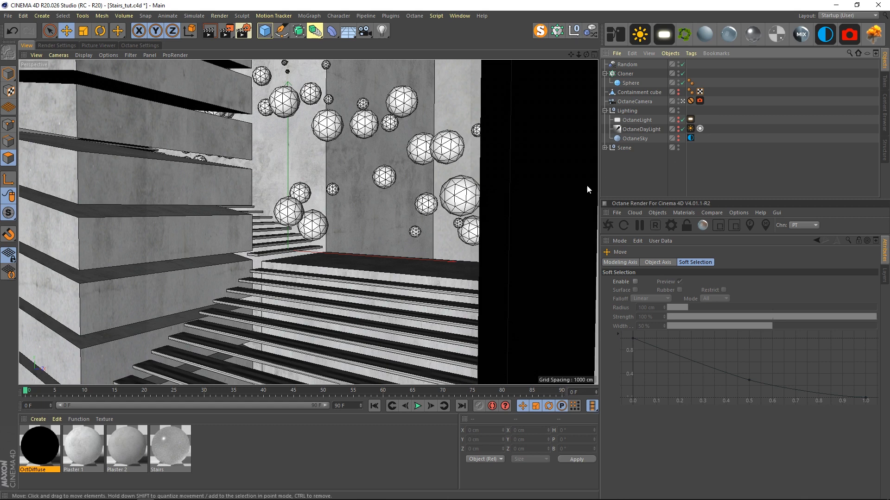
Place the Cloner inside a Subdivision Surface and set its renderer subdivision to 2.
left_click(604, 74)
left_click(625, 74)
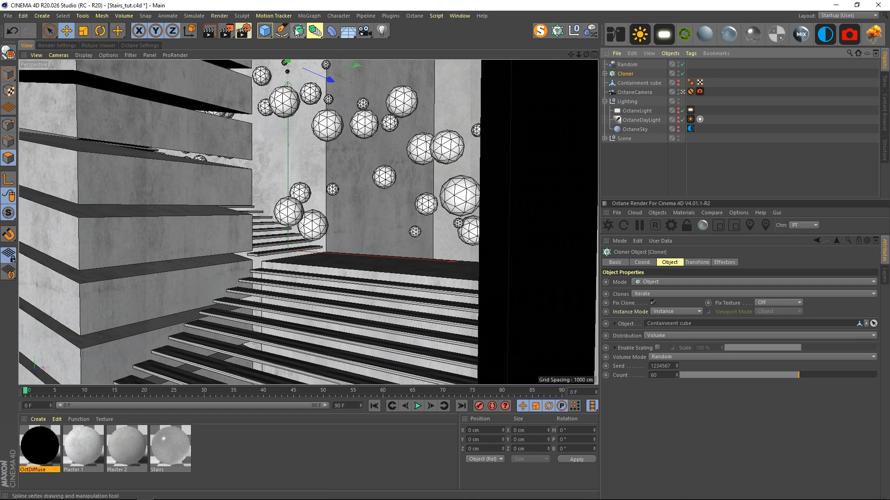
left_click(604, 74)
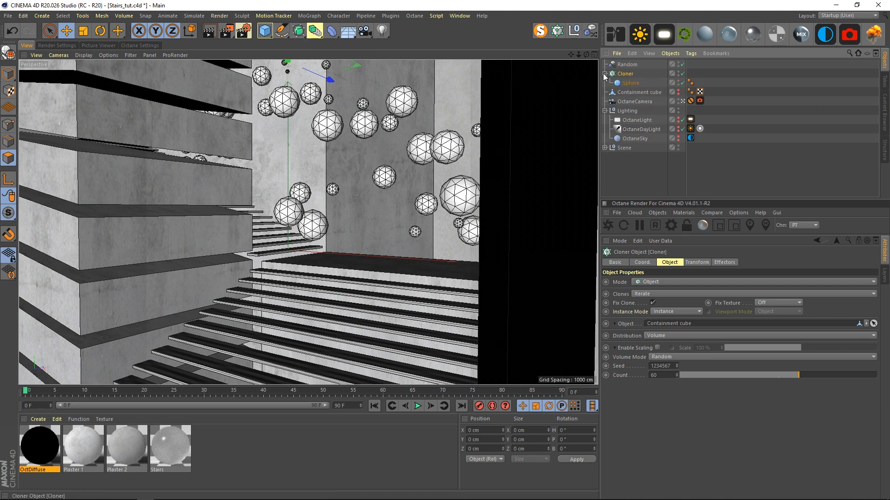
left_click(604, 74)
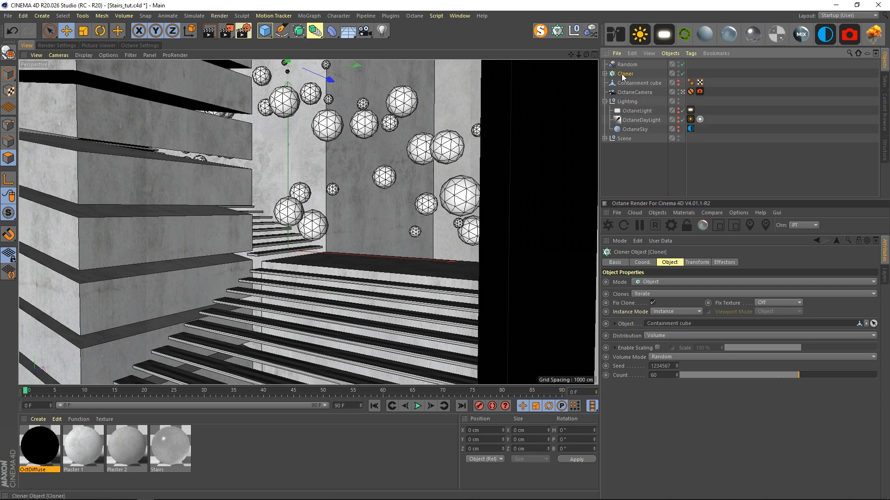
left_click(300, 30, "alt")
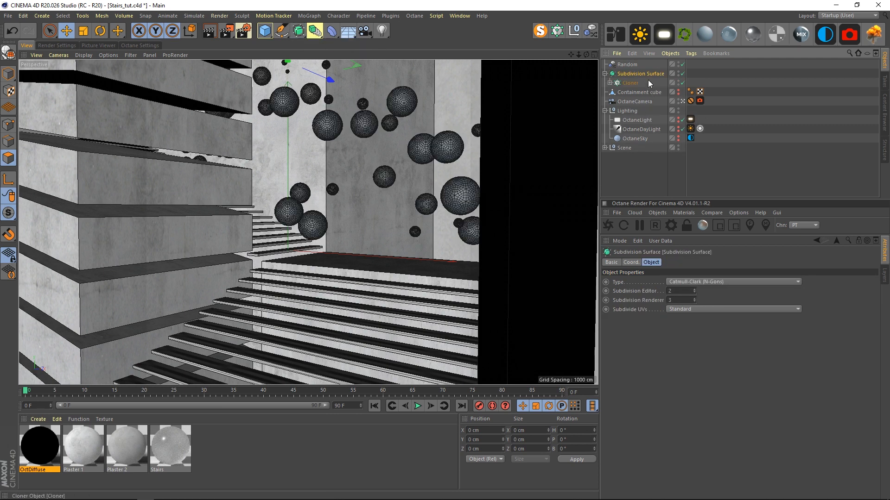
left_click(693, 302)
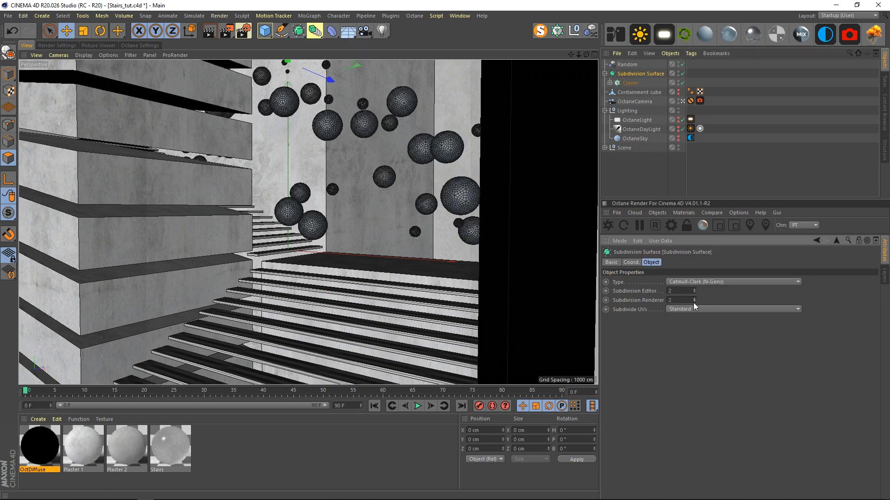
left_click(622, 184)
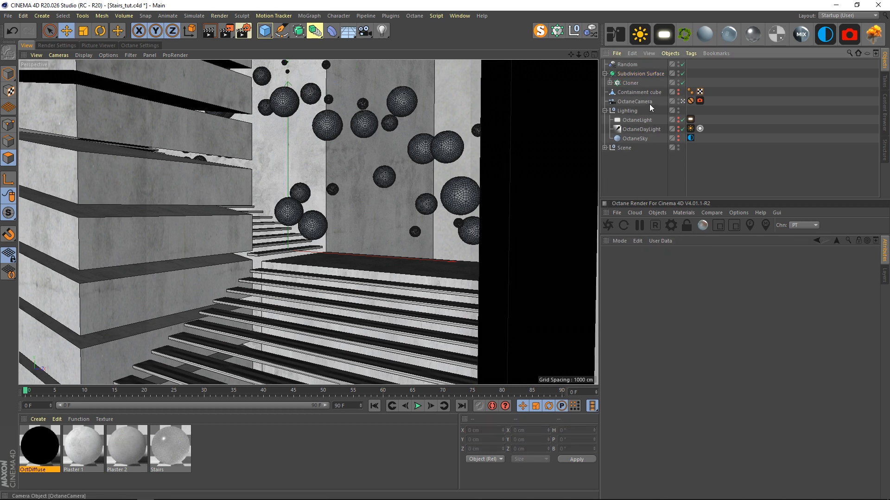
Move the Random effector, Subdivision Surface and Containment cube into the Scene group.
left_click(605, 110)
left_click(626, 91)
left_click(628, 65, "shift")
left_click_drag(630, 94, 627, 125)
left_click(603, 83)
left_click(628, 68)
left_click(626, 124)
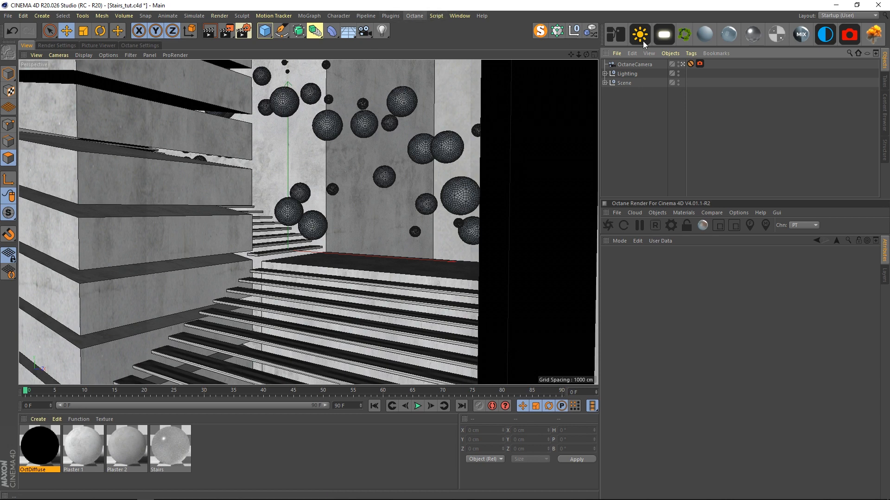
Unhide the OctaneLight, OctaneDayLight and OctaneSky objects and start a preview render in the Live Viewer.
left_click(605, 73)
left_click_drag(677, 82, 678, 99)
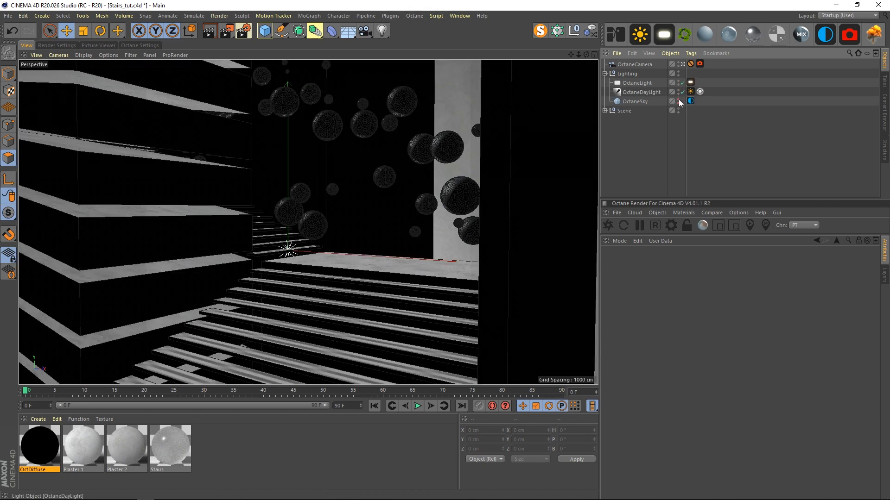
left_click(415, 15)
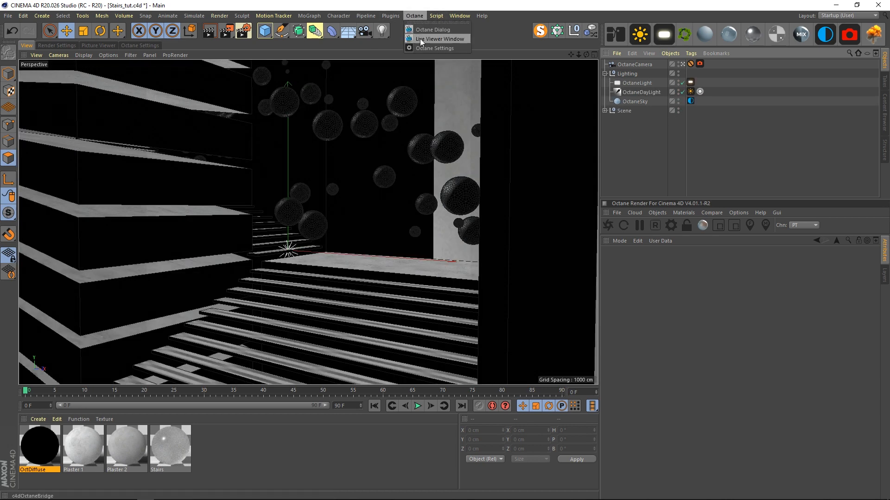
left_click(429, 23)
left_click(193, 105)
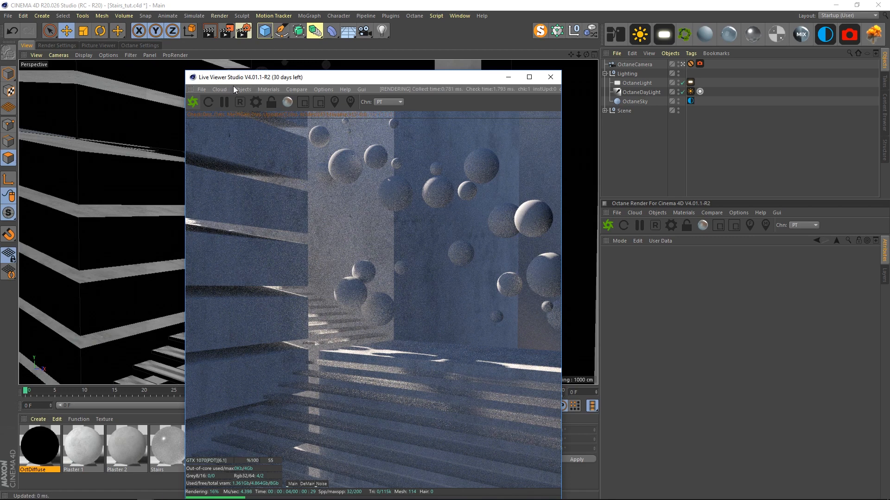
Close the Live Viewer and collapse the Lighting and Scene groups in the object hierarchy.
left_click(240, 104)
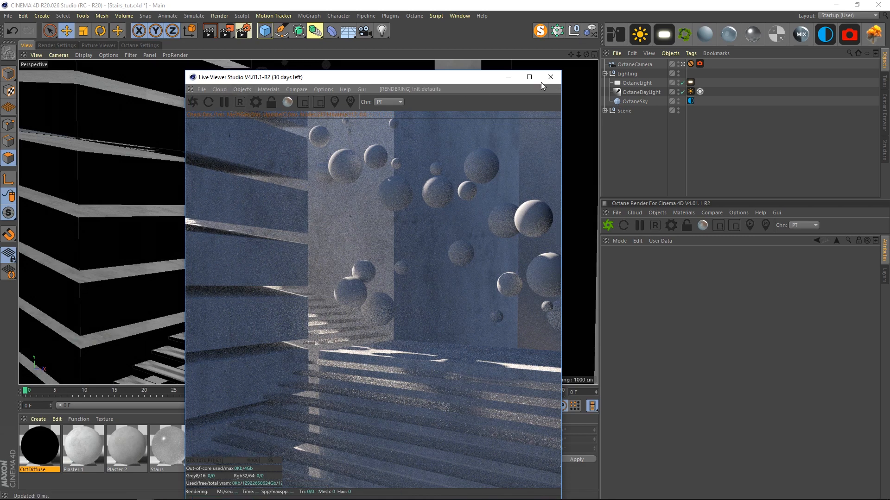
left_click(551, 76)
left_click(447, 151)
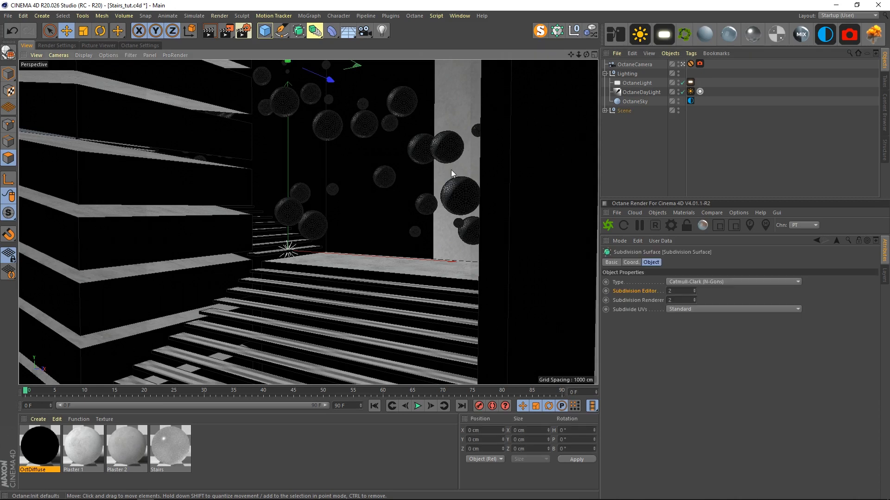
left_click(604, 111)
left_click(604, 74)
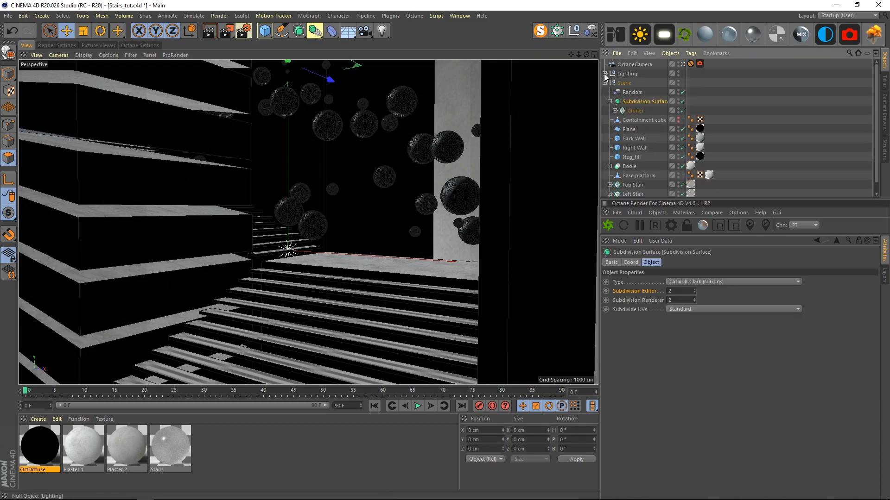
left_click(604, 84)
left_click(614, 117)
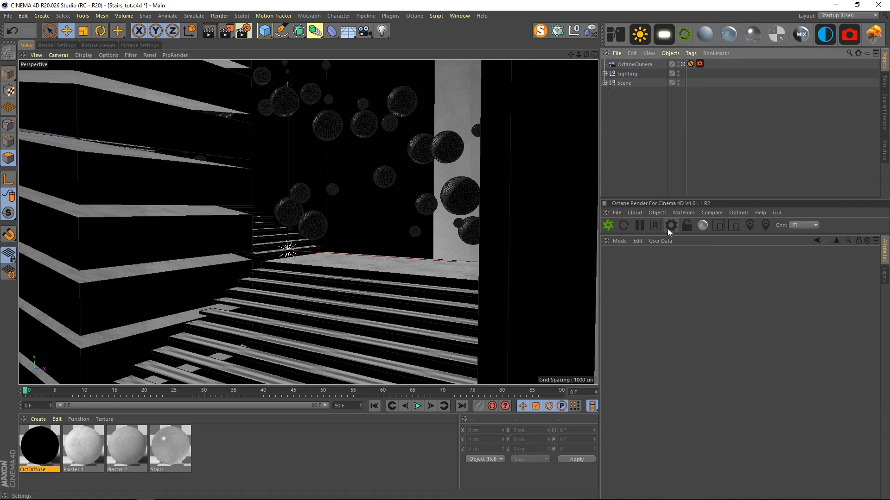
Open Octane's LiveDB material library and enlarge its window for browsing.
left_click(657, 214)
mouse_move(683, 215)
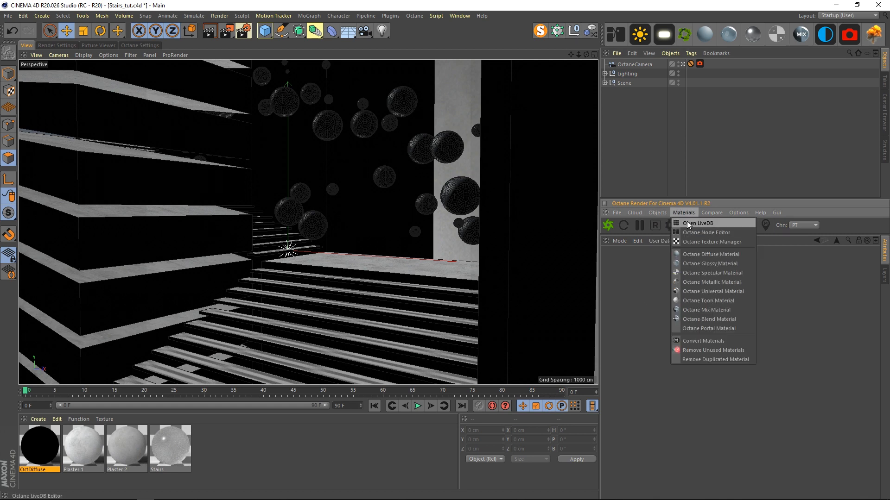
left_click(709, 225)
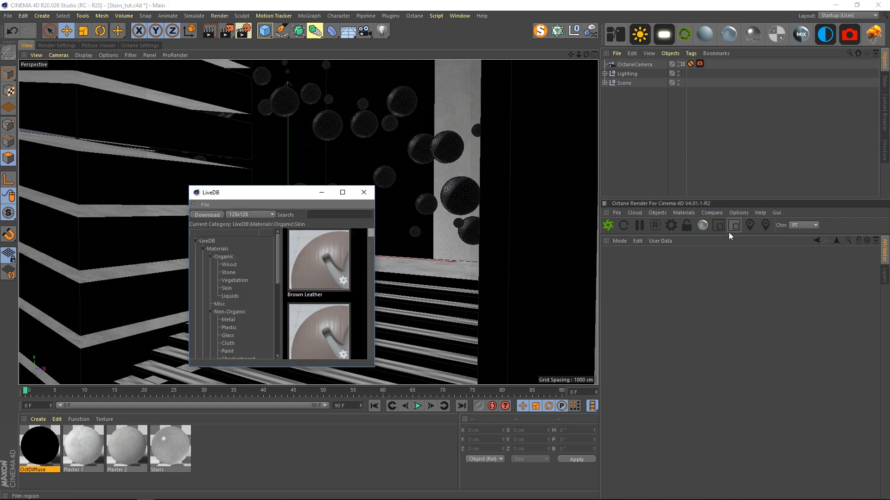
left_click_drag(298, 194, 264, 64)
left_click_drag(343, 240, 582, 411)
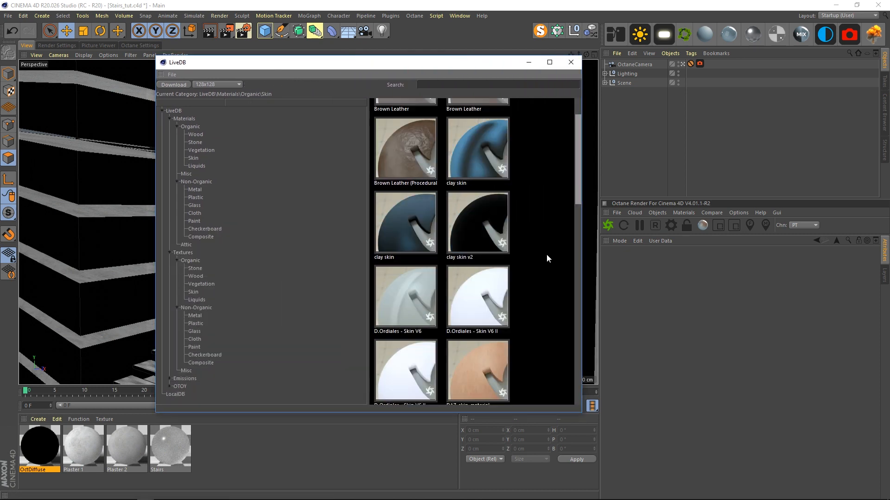
Look through the organic Skin materials in the LiveDB library and close the library window.
scroll(546, 254, "down", 4)
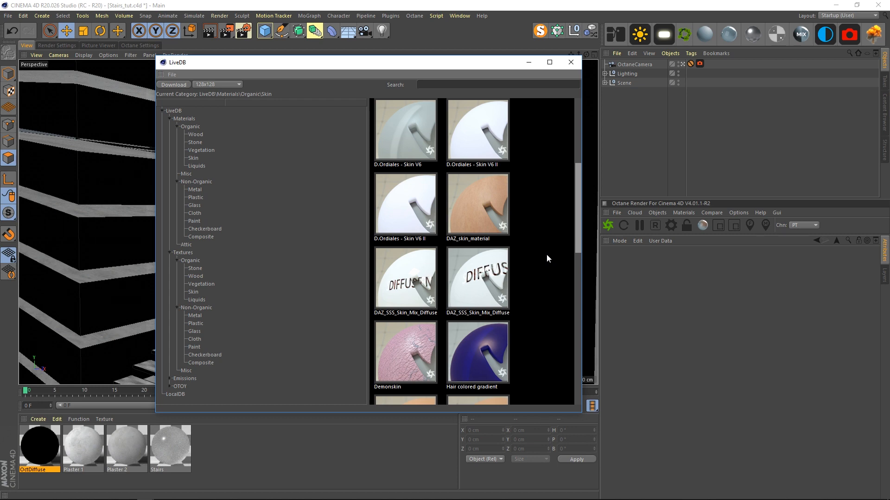
scroll(546, 254, "down", 10)
scroll(546, 252, "down", 8)
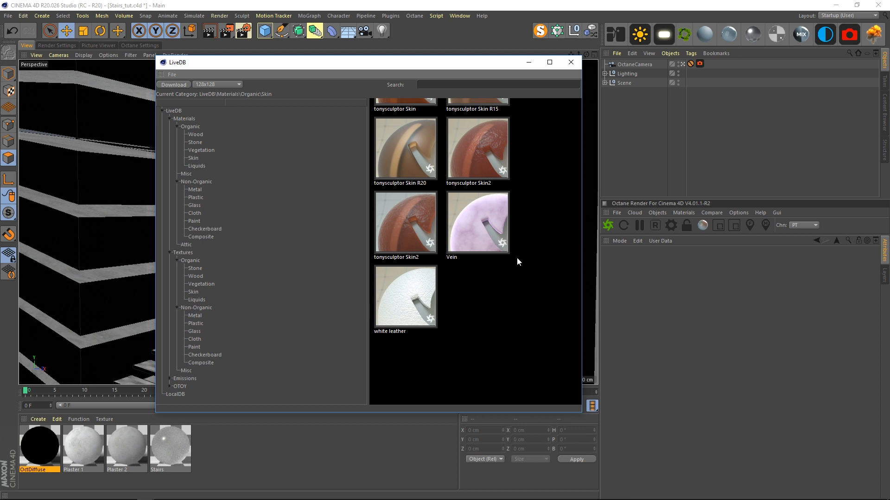
scroll(508, 283, "up", 2)
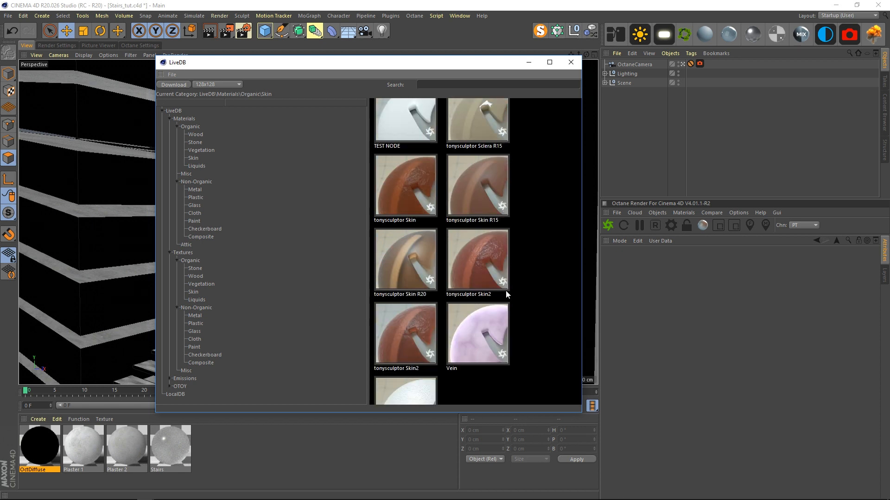
scroll(529, 266, "up", 4)
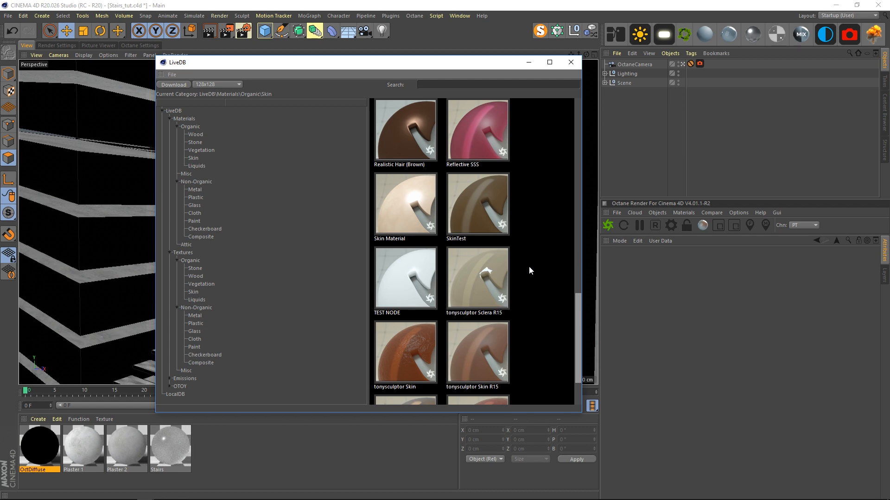
scroll(529, 266, "up", 4)
scroll(529, 266, "up", 6)
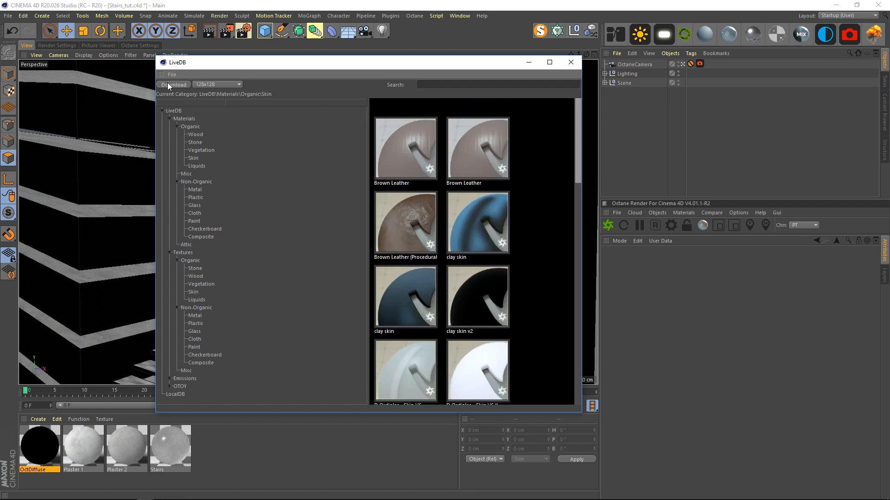
left_click(571, 62)
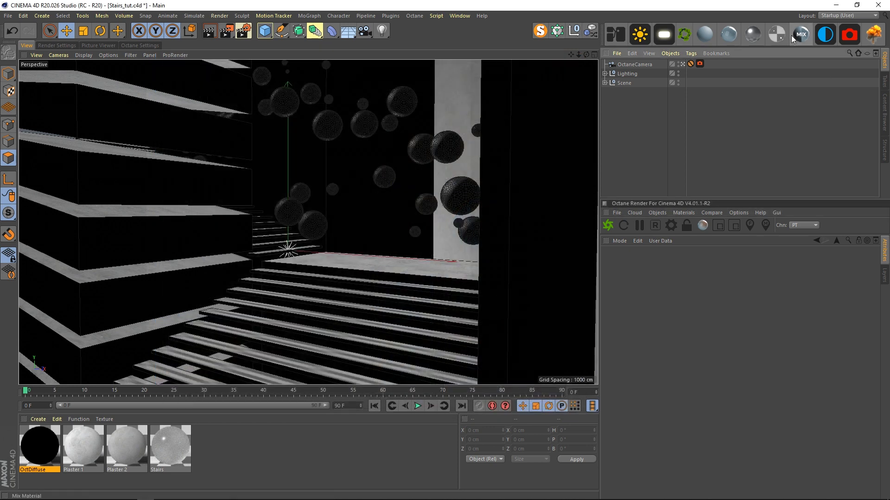
Create an Octane specular material named Spheres and open it in the Node Editor.
left_click(777, 34)
double_click(40, 446)
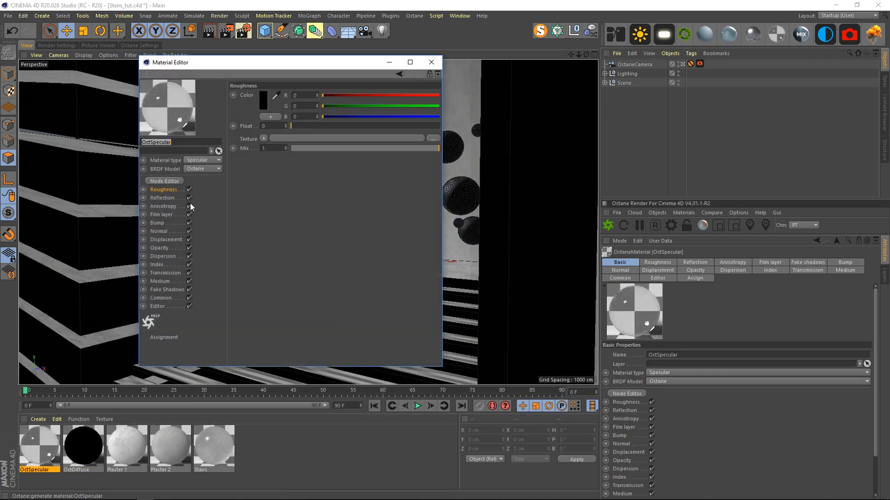
type("Spheres")
key("Return")
left_click(179, 181)
left_click_drag(433, 53, 332, 42)
left_click(431, 62)
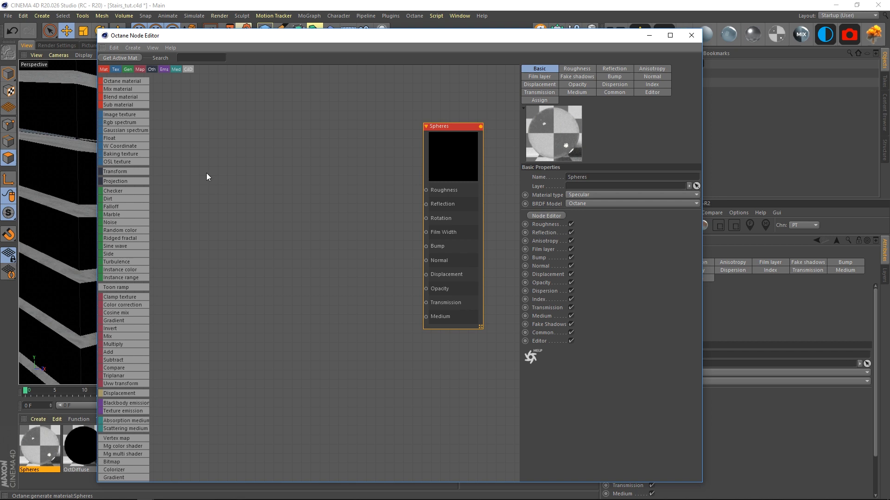
Connect a Scattering Medium node to the Spheres material's Medium, with RgbSpectrum nodes feeding its Absorption and Scattering and the material's Transmission.
left_click_drag(138, 427, 432, 319)
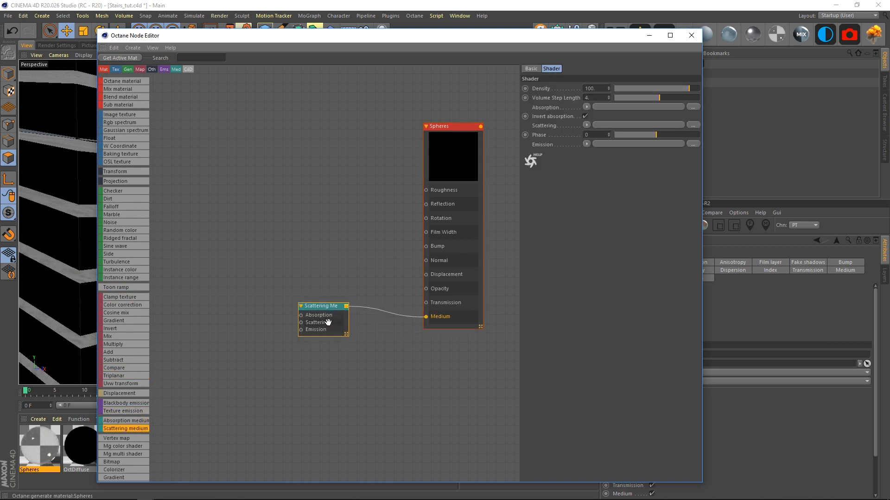
left_click_drag(327, 319, 345, 323)
left_click_drag(117, 122, 271, 310)
left_click_drag(270, 341, 273, 345, "ctrl")
left_click_drag(297, 308, 319, 326)
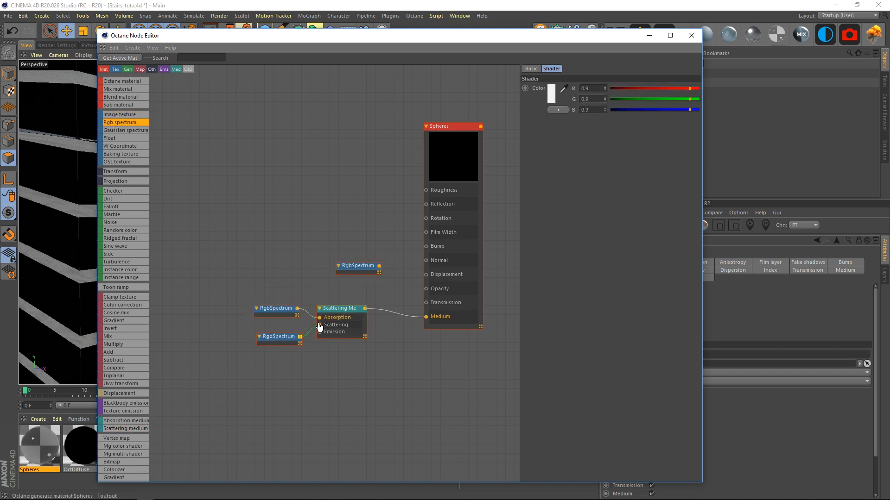
left_click_drag(379, 265, 343, 266)
Set the Scattering Medium node's density to 15.
left_click(450, 200)
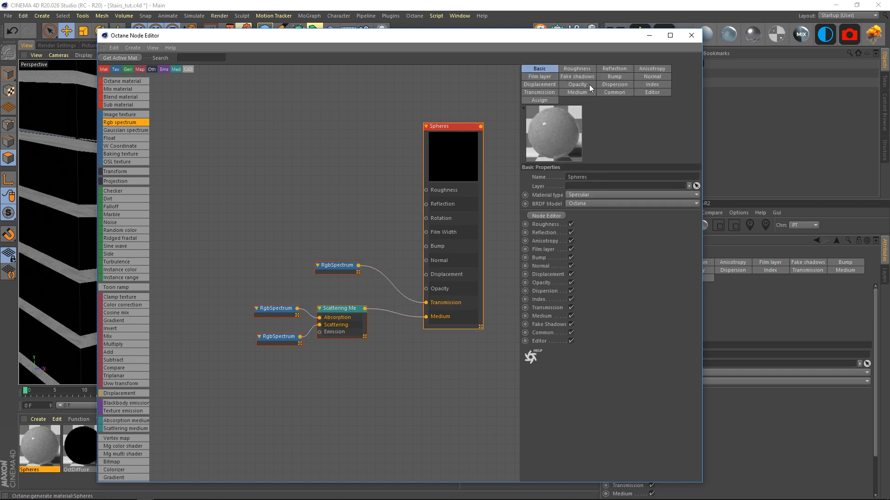
left_click(350, 317)
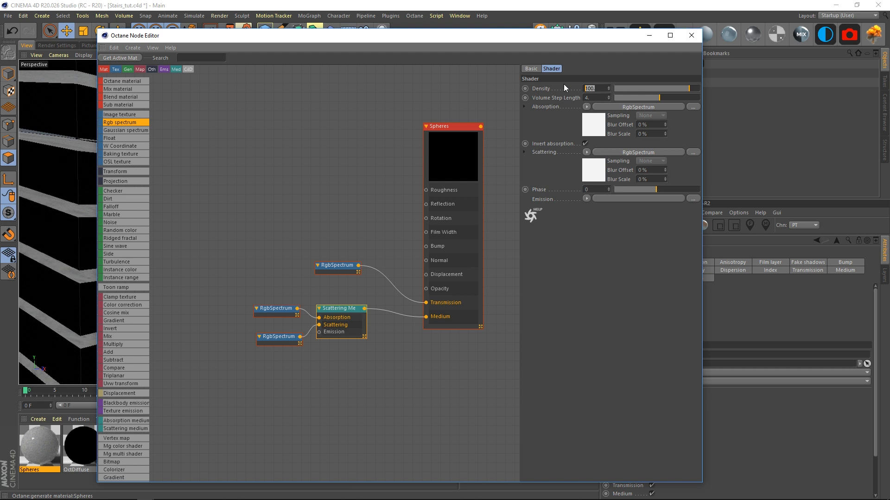
type("15")
key("Return")
Tint the Transmission RgbSpectrum a pale peach of about R 0.9, G 0.79, B 0.71.
left_click(335, 272)
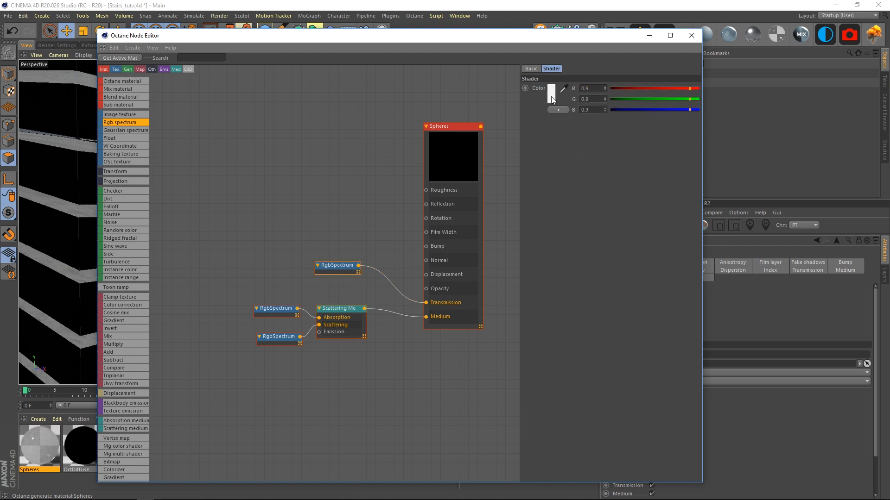
left_click(551, 98)
left_click_drag(509, 96, 495, 106)
left_click(528, 129)
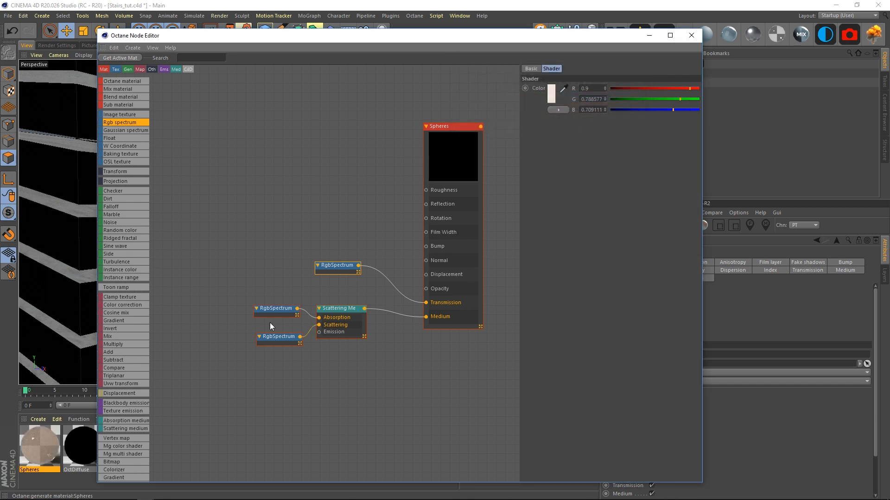
Give the Absorption RgbSpectrum a faint orange tint with hue 29° and saturation 2%.
left_click(550, 98)
left_click(504, 96)
left_click(493, 102)
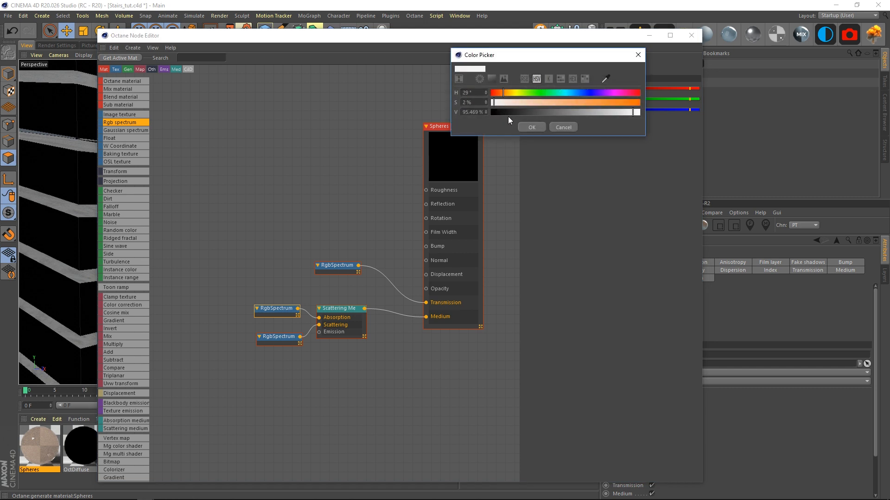
left_click(530, 129)
Shift the Scattering RgbSpectrum's colour to a hue of 22°.
left_click(280, 337)
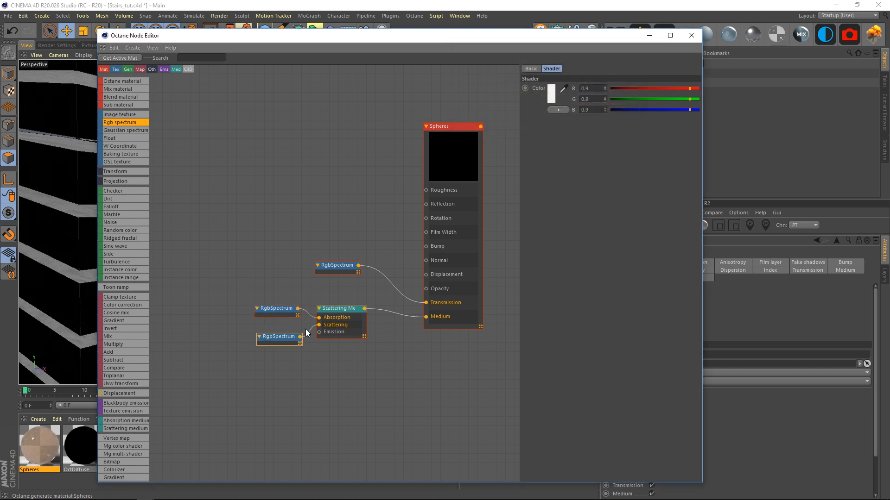
left_click(546, 96)
left_click(499, 94)
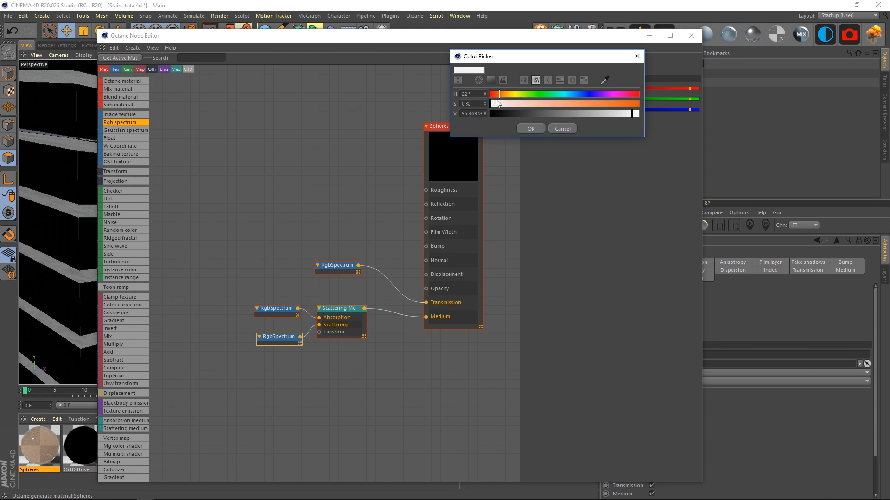
left_click(531, 129)
Set the Spheres material's roughness float to 0.1 and close the Node Editor.
left_click(437, 159)
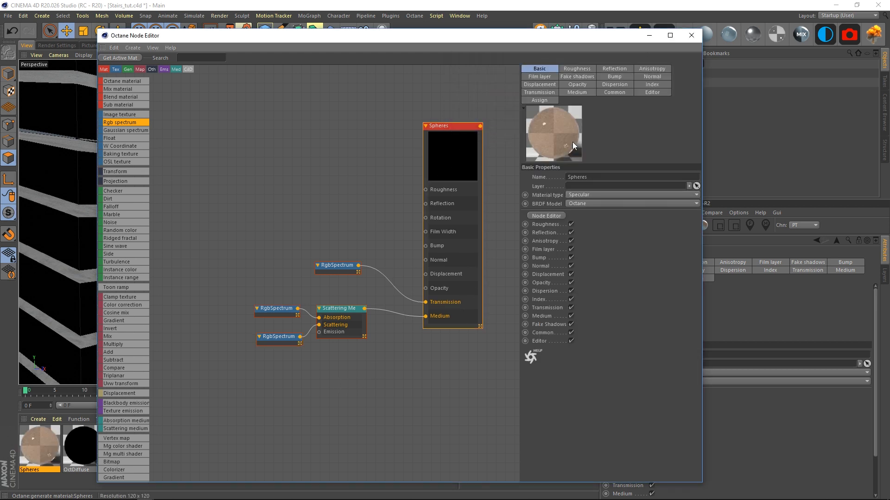
left_click(588, 69)
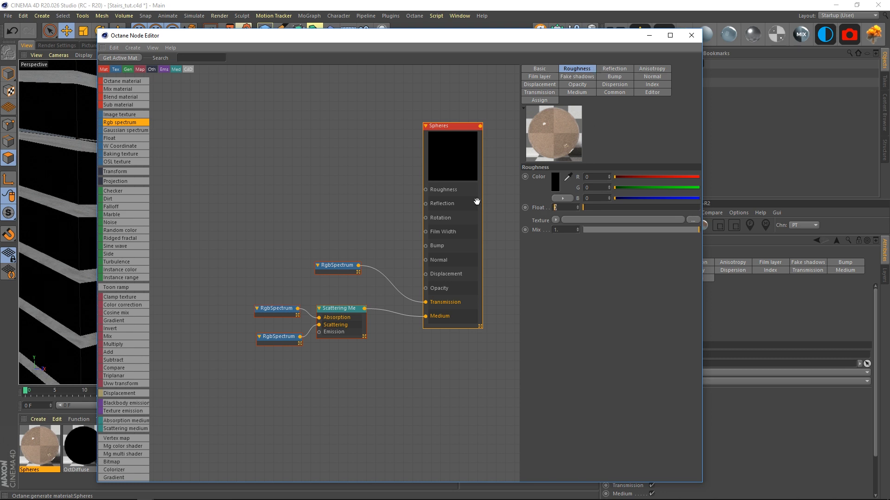
type("0.1")
key("Return")
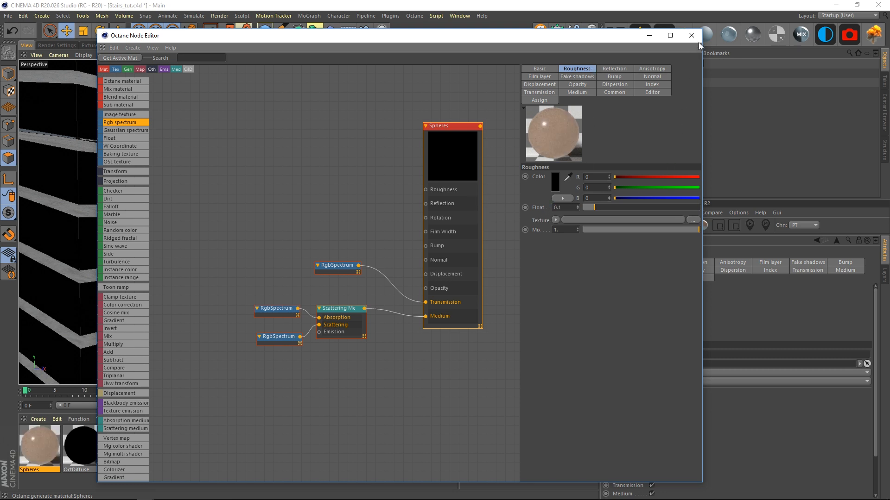
left_click(695, 37)
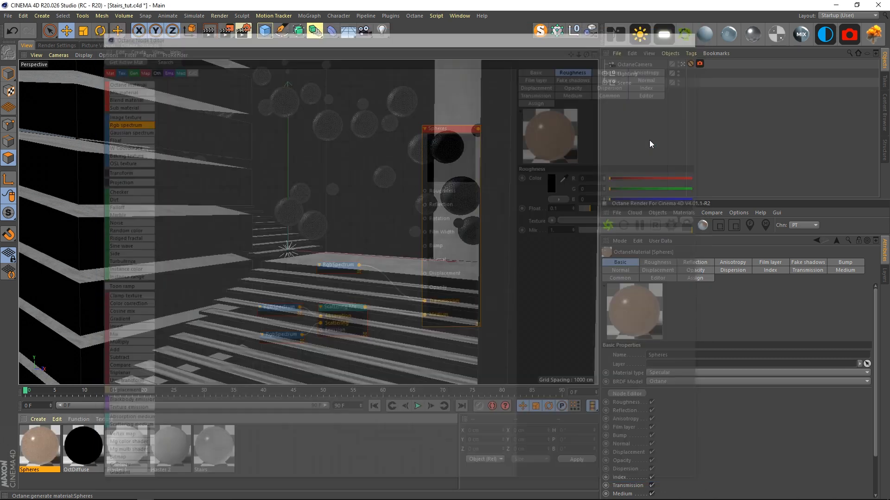
Create an Octane glossy material and name it Sphere_GLoss.
left_click(729, 35)
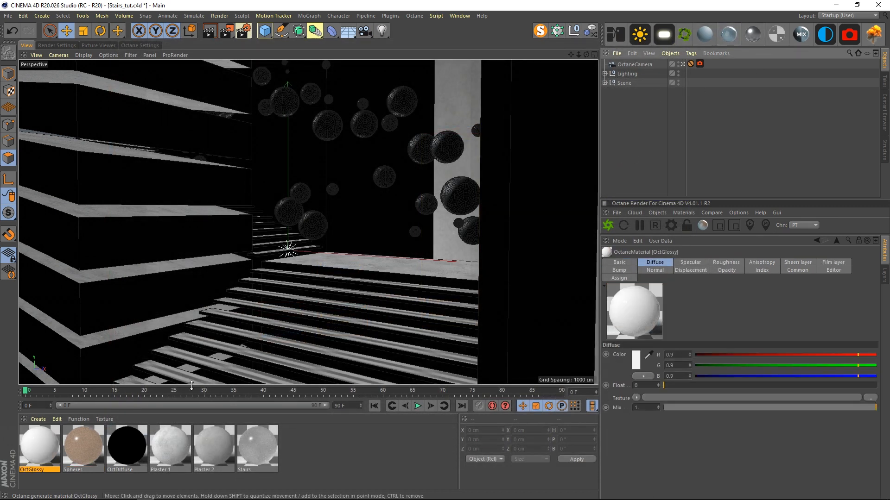
left_click(626, 263)
left_click_drag(680, 355, 619, 362)
type("Sphere_GLoss")
key("Return")
Set Sphere_GLoss's diffuse colour to a peach tone of about R 0.9, G 0.64, B 0.51.
left_click(651, 263)
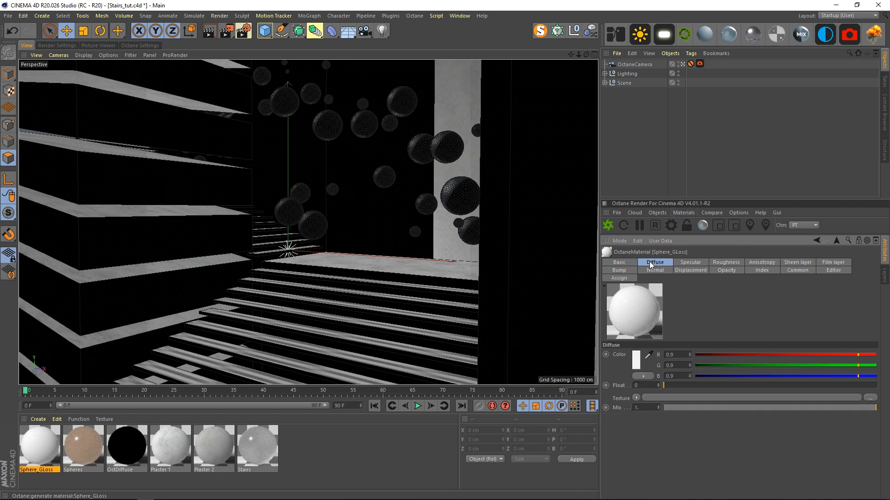
left_click(636, 360)
left_click(590, 358)
left_click_drag(592, 367, 605, 368)
left_click(621, 392)
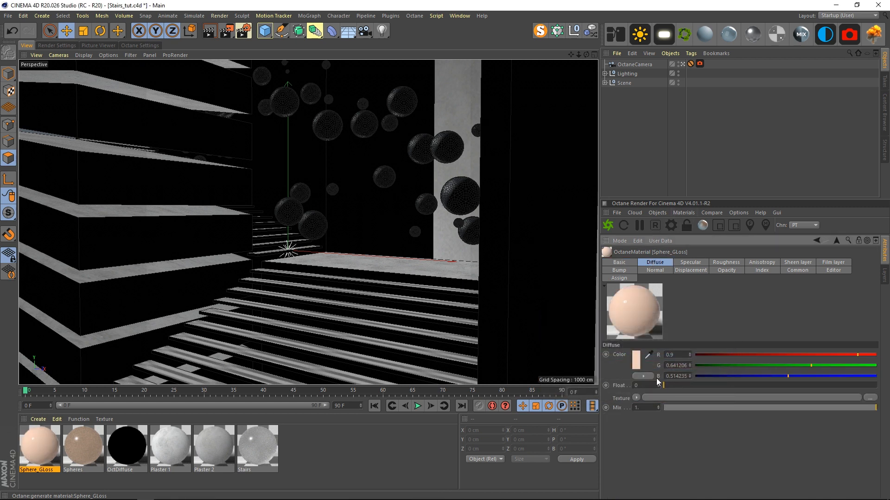
Create an Octane Mix material with Spheres as Material1 and Sphere_GLoss as Material2, and assign it to the Subdivision Surface.
left_click(801, 33)
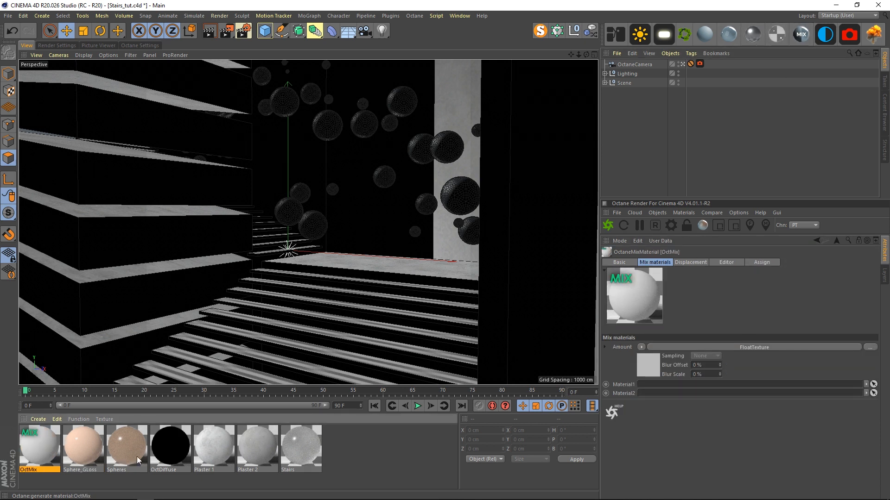
left_click_drag(626, 402, 654, 394)
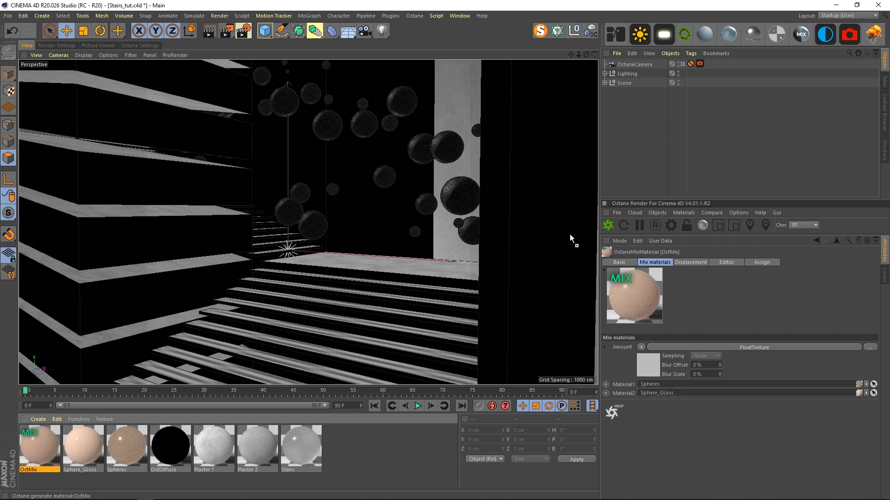
left_click(604, 83)
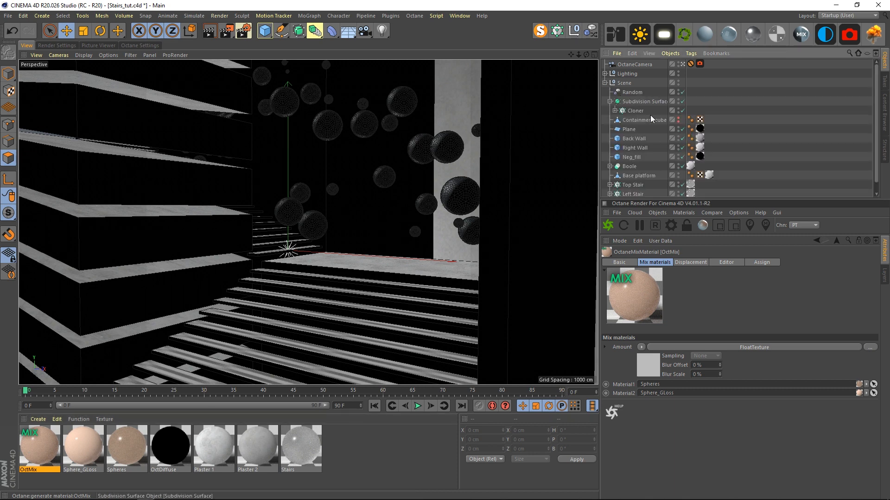
left_click(644, 102)
left_click_drag(653, 191, 645, 102)
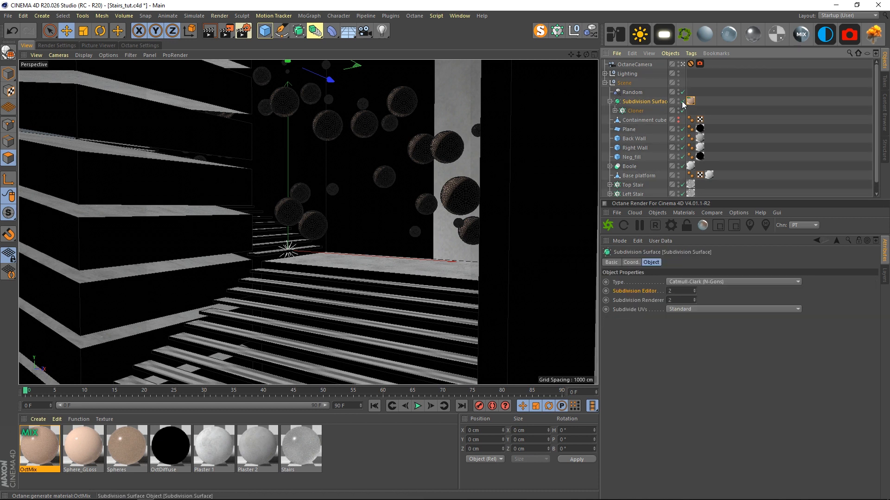
Start a preview render in the Live Viewer and raise the OctMix amount's float value beyond 0.73.
left_click(42, 449)
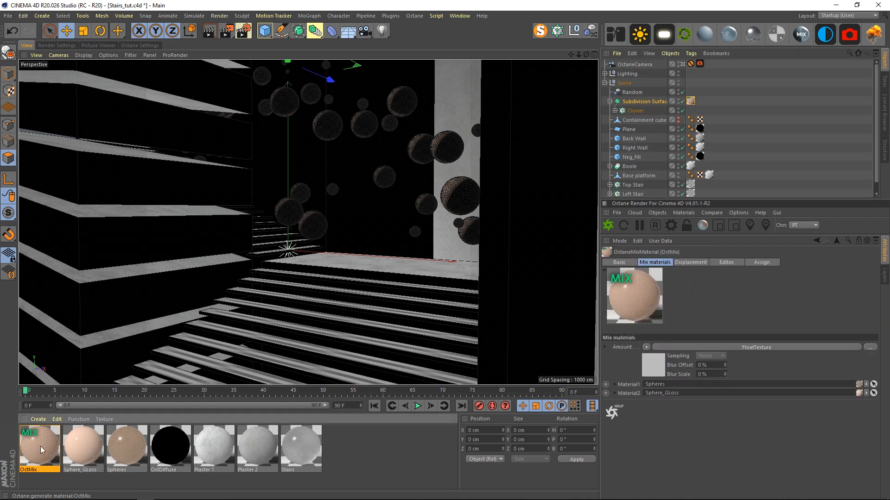
left_click(644, 372)
left_click(414, 15)
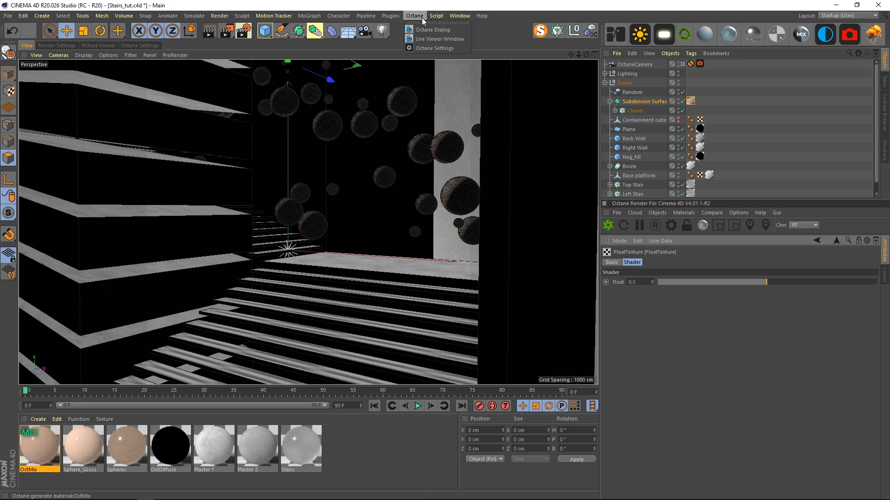
left_click(430, 37)
left_click_drag(415, 82, 284, 24)
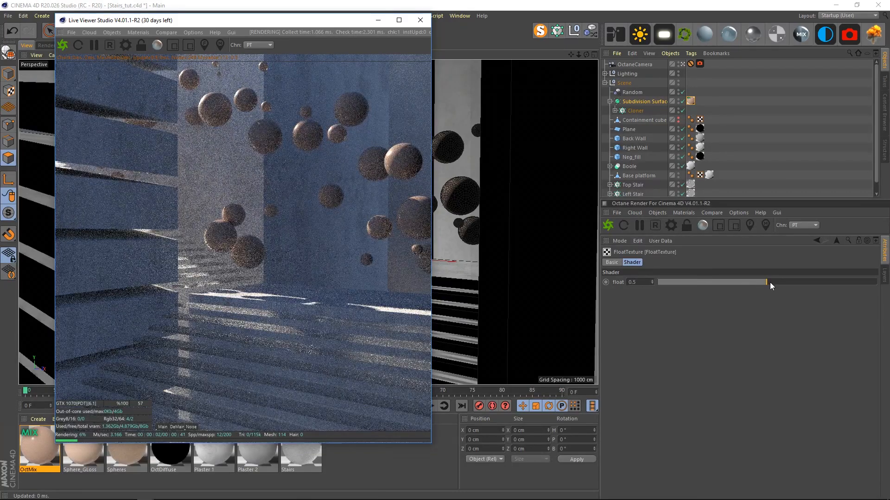
left_click_drag(769, 282, 819, 277)
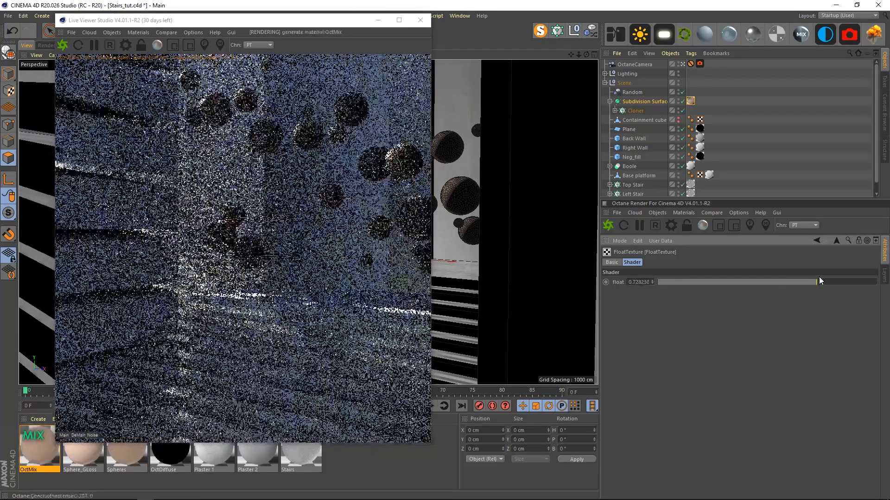
left_click_drag(818, 277, 840, 283)
Try a scattering medium density of 0.01 on the Spheres material and settle on 1.
left_click(690, 175)
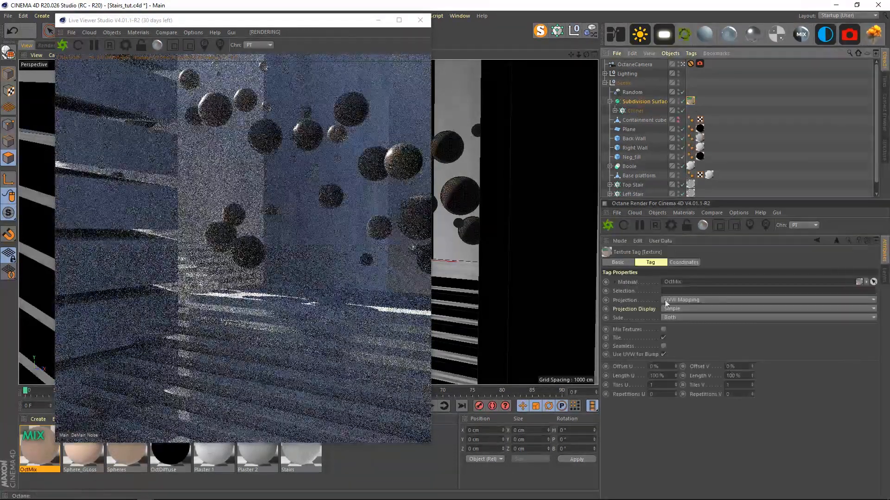
left_click(133, 468)
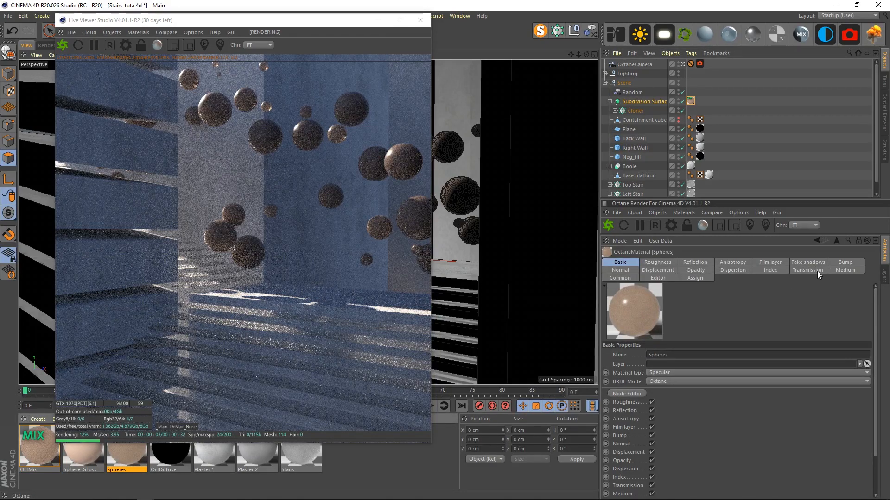
left_click(836, 270)
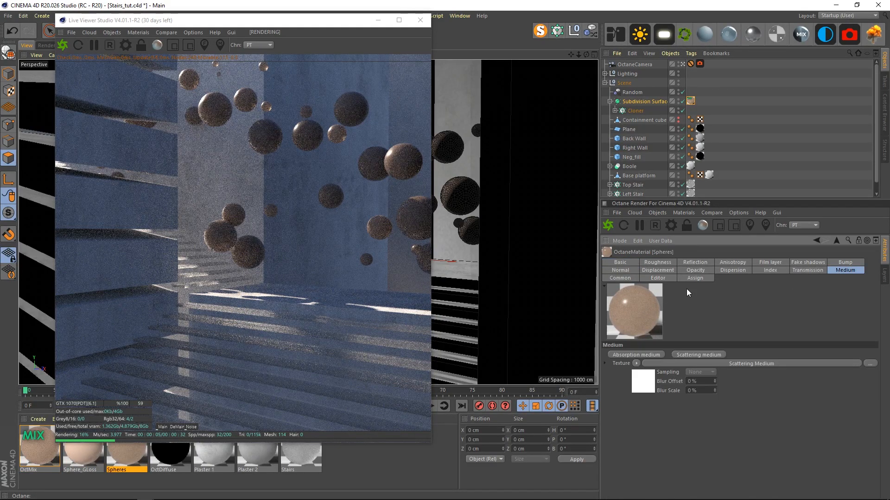
left_click(695, 364)
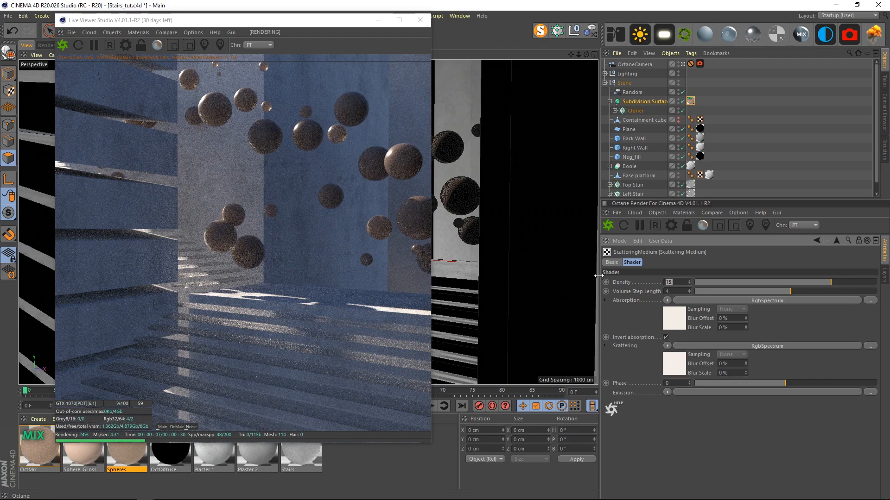
key("Return")
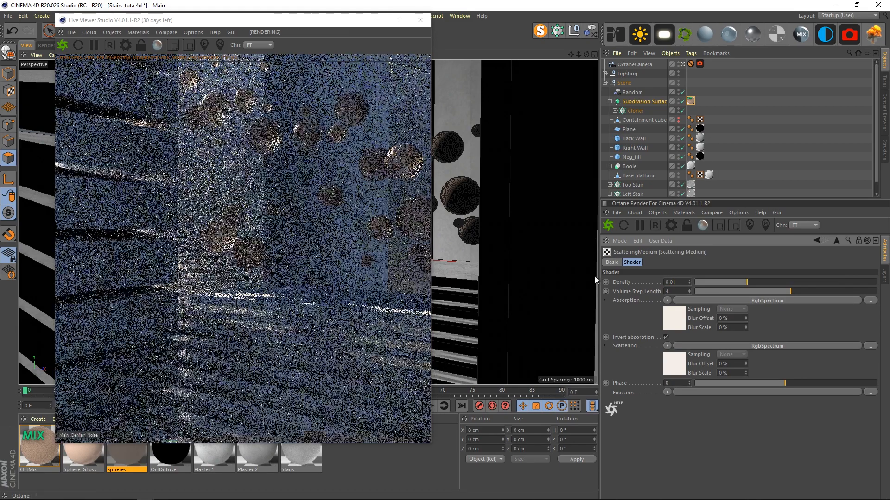
left_click_drag(680, 282, 627, 281)
type("1")
key("Return")
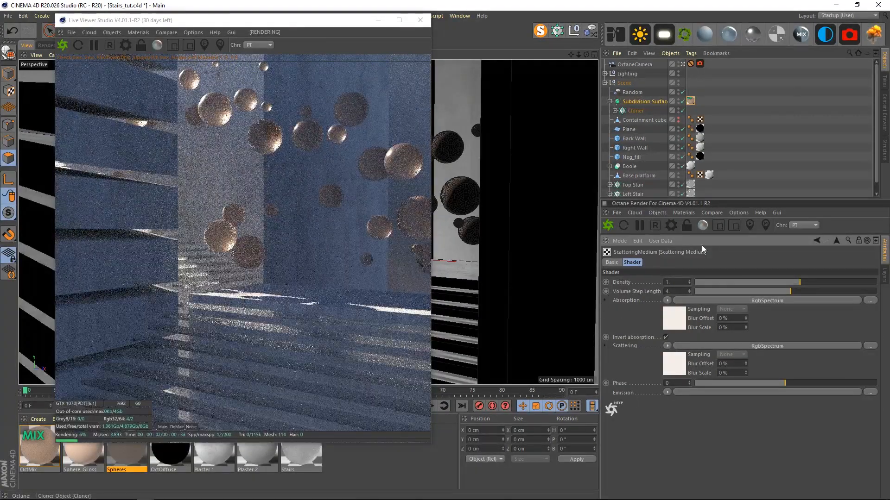
Set the OctMix amount's float value to about 0.72.
left_click(689, 101)
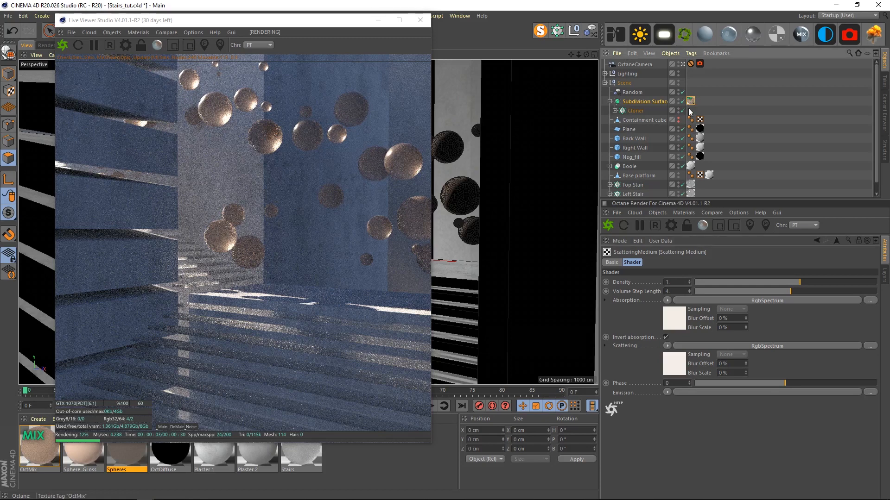
left_click(33, 444)
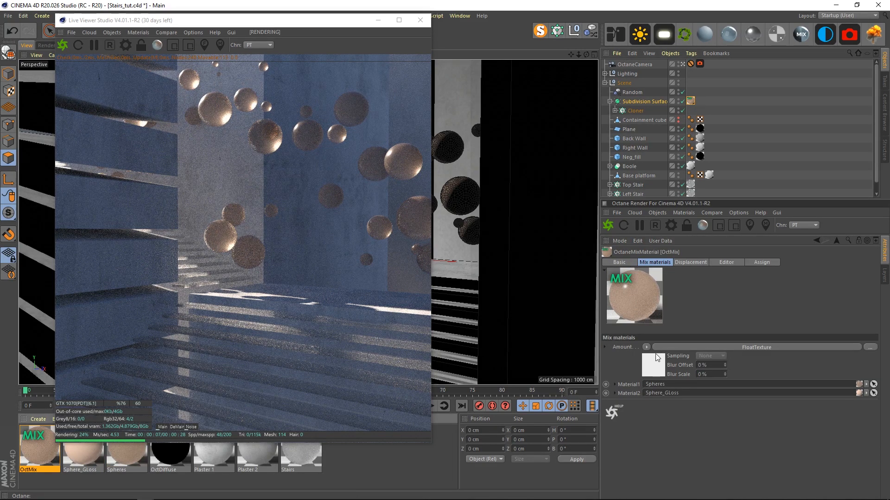
left_click(656, 368)
left_click_drag(840, 282, 815, 285)
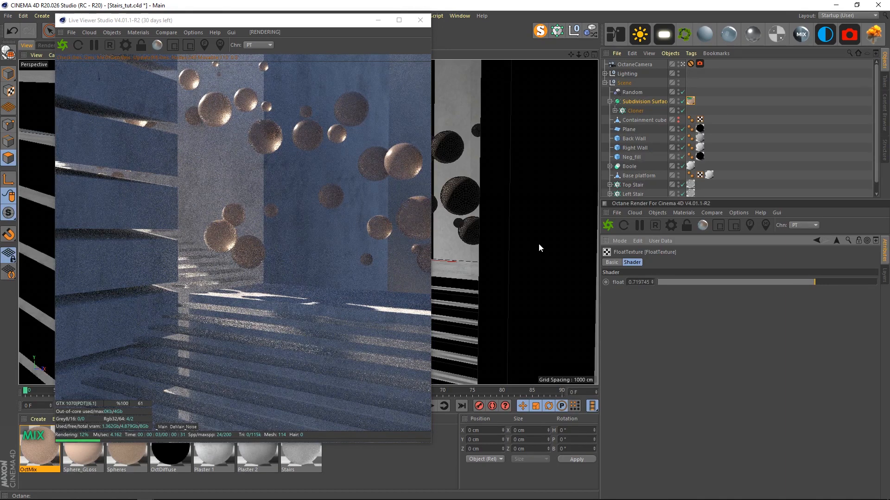
Collapse the Scene group, and stop the preview render and close the Live Viewer.
left_click(510, 112)
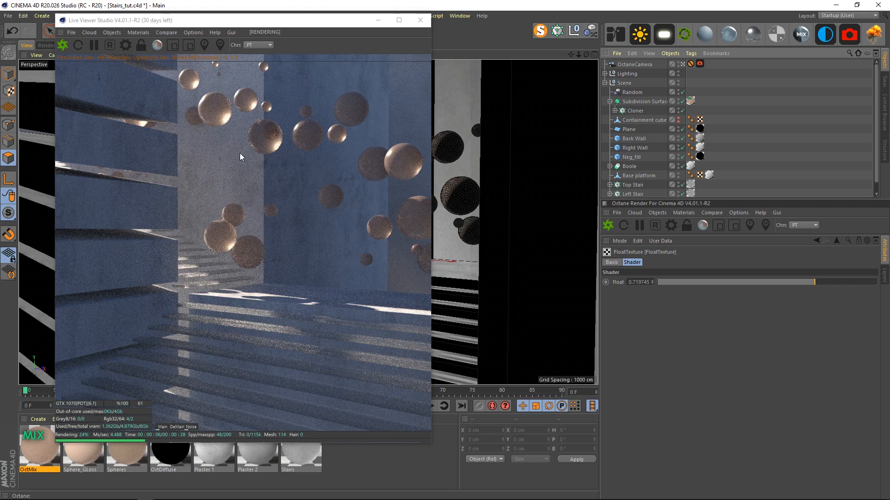
left_click(604, 83)
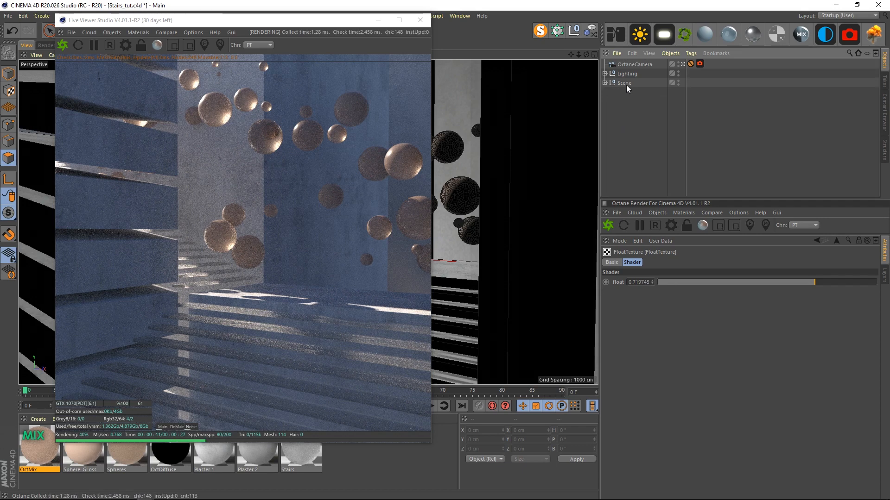
left_click(643, 65)
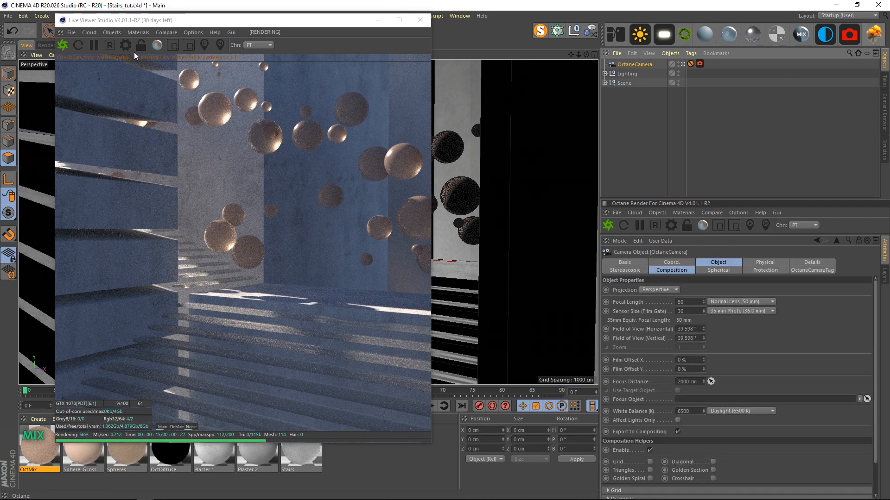
left_click(111, 45)
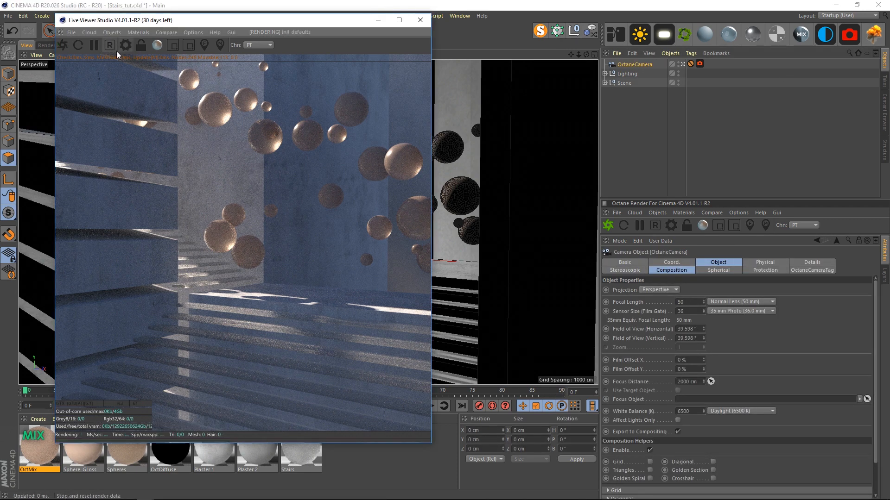
left_click(420, 20)
Add an Octane Volume object with an editor voxel size of 100 and save the scene.
left_click(873, 34)
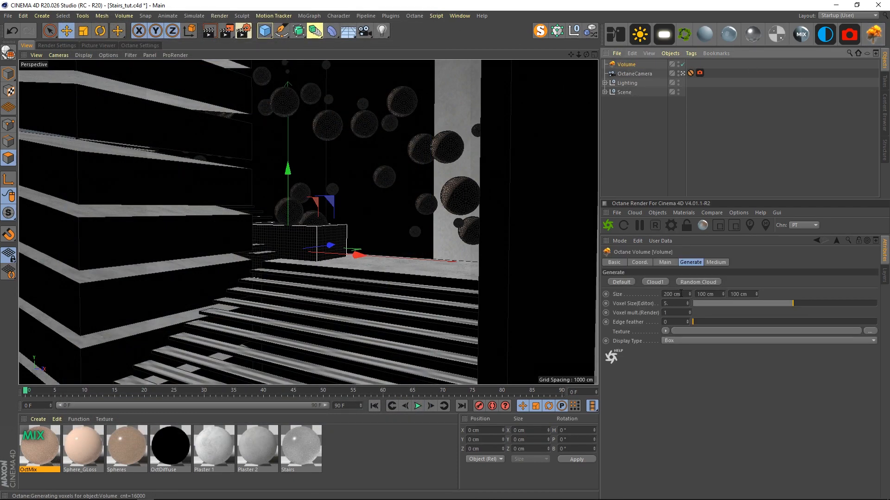
double_click(676, 303)
type("100")
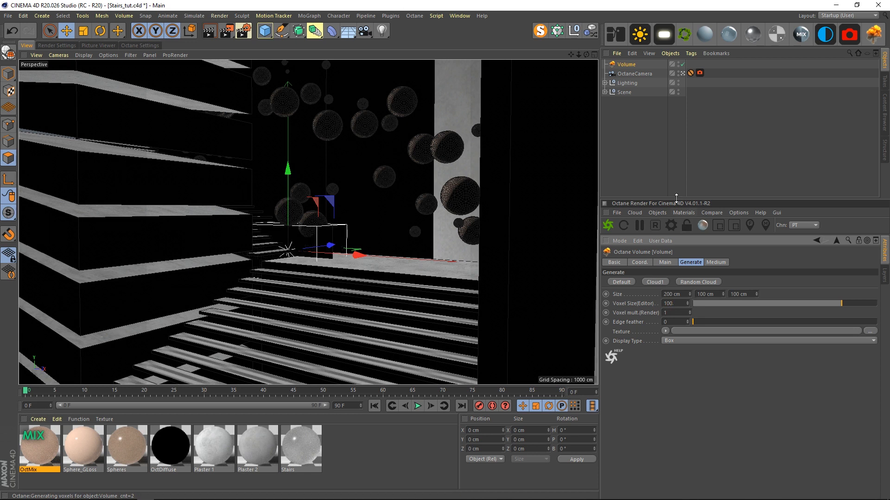
left_click(643, 156)
left_click(626, 65)
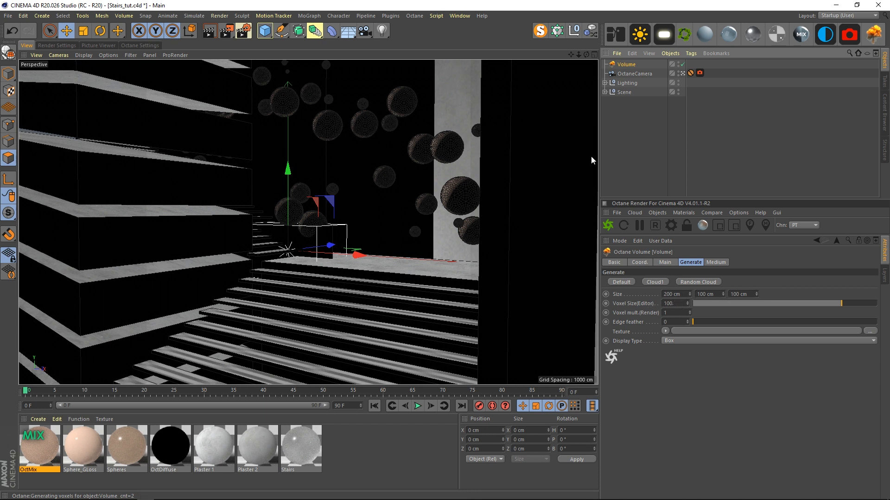
left_click(621, 118)
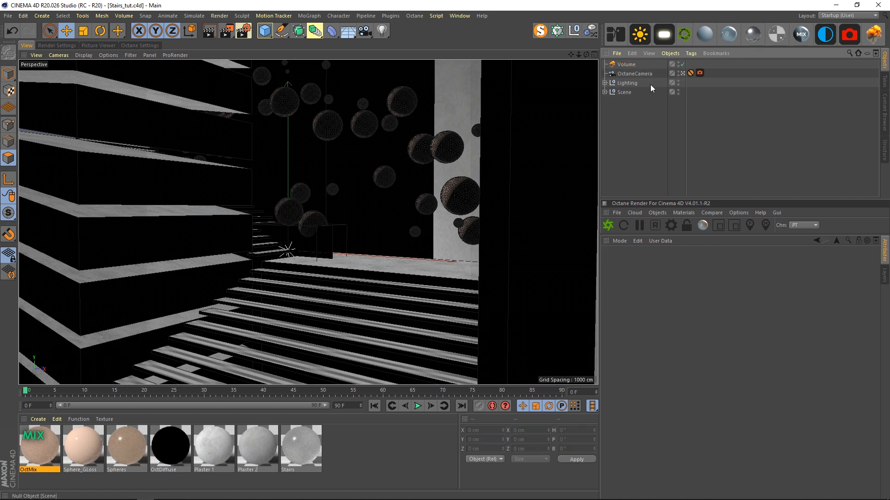
Set the Volume's X and Z sizes to 1500 cm.
left_click(626, 64)
double_click(683, 294)
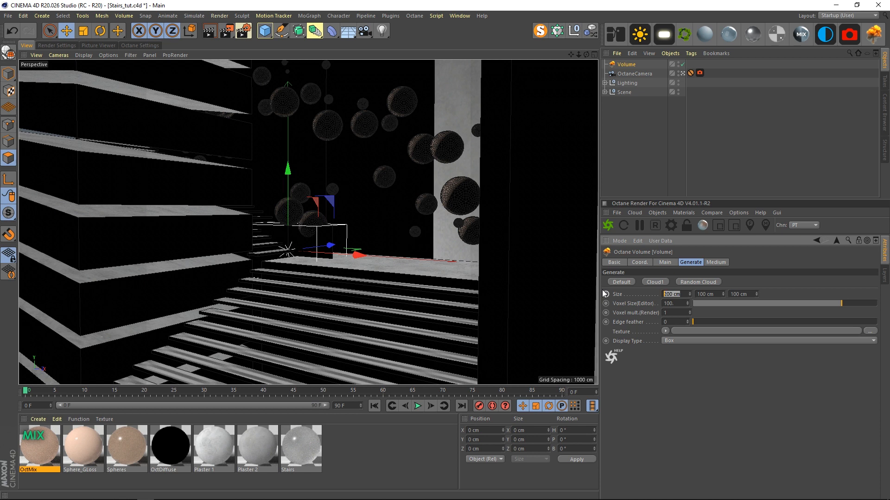
type("1500")
key("Tab")
key("Tab")
type("1500")
key("Return")
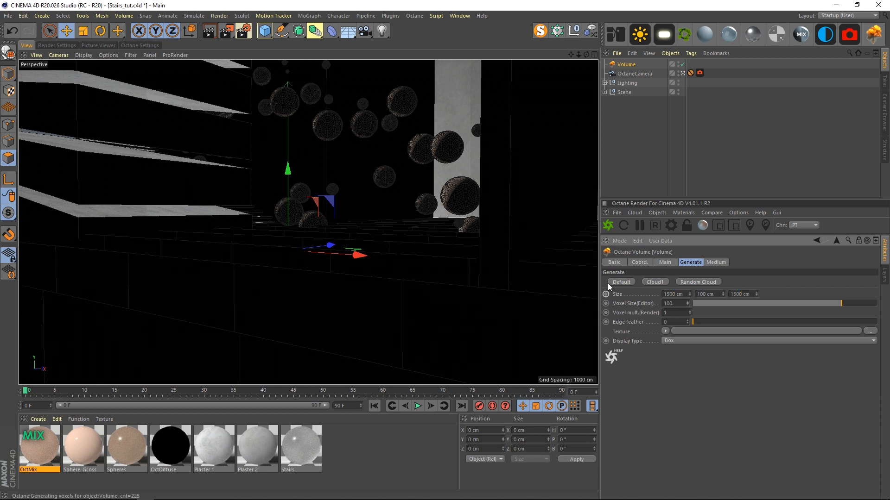
Leave the camera view and enlarge the Volume's X and Z sizes to 2500 cm to cover the whole scene.
left_click(682, 74)
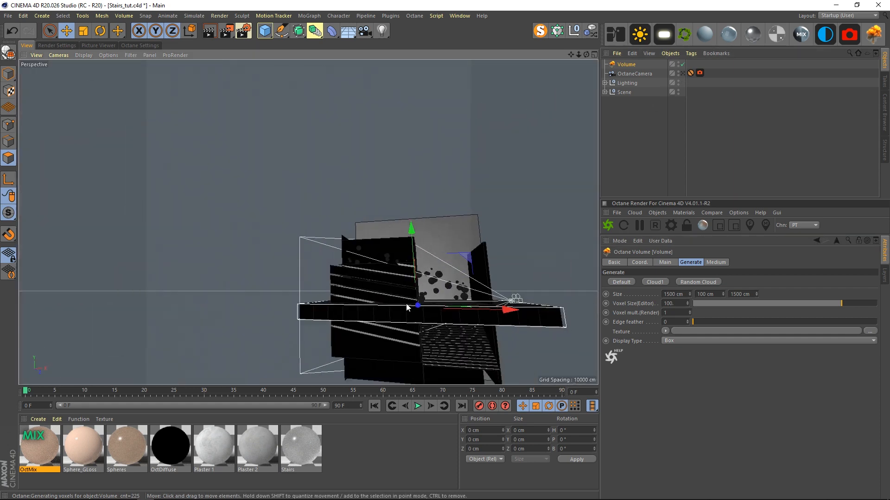
left_click_drag(379, 287, 361, 307, "alt")
scroll(360, 307, "down", 5)
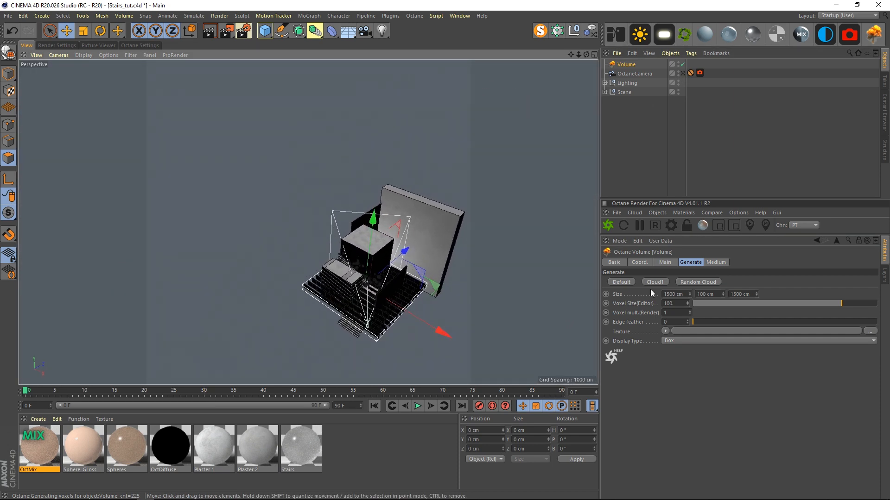
left_click_drag(684, 294, 566, 290)
type("2500")
key("Tab")
key("Tab")
type("2")
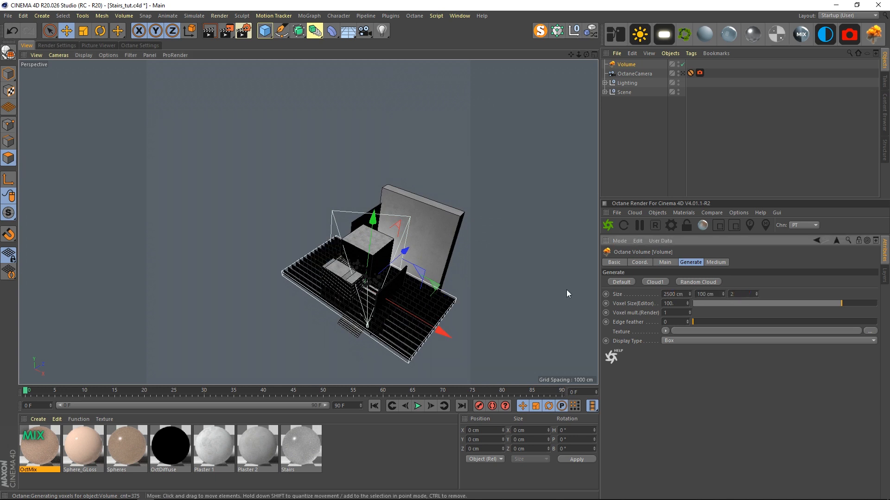
type("1500")
key("Return")
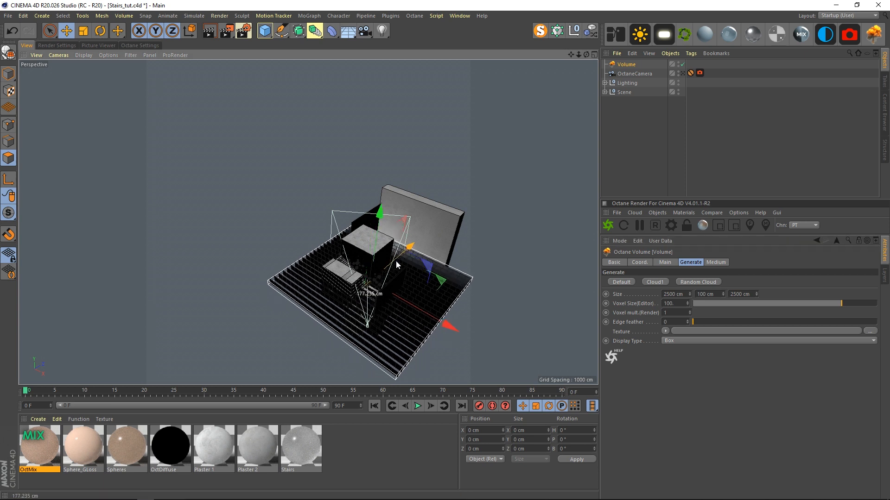
Try a Y size of 1000 cm for the Volume and settle on 1500 cm.
left_click_drag(400, 255, 373, 267, "alt")
left_click(698, 295)
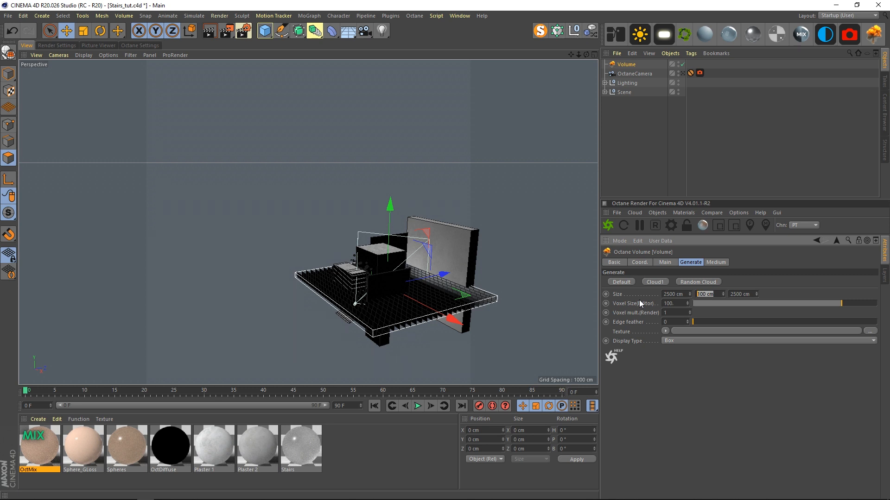
type("1000")
key("Return")
left_click_drag(394, 207, 414, 221, "alt")
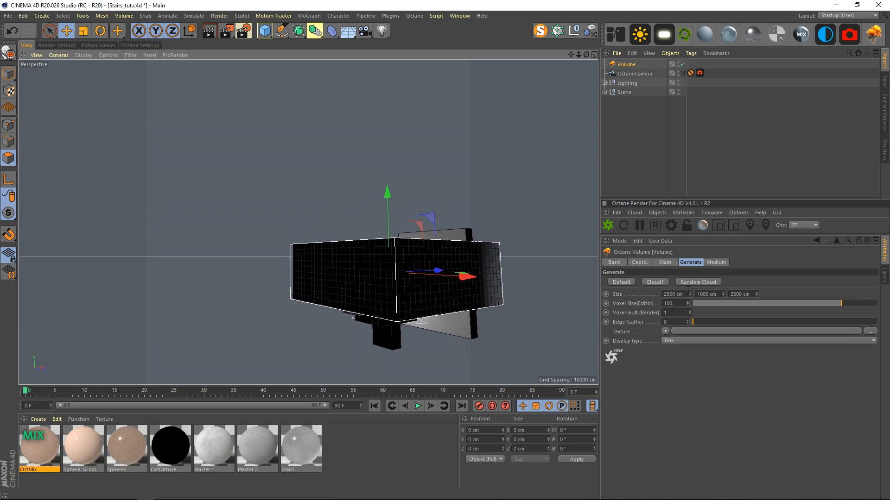
left_click_drag(721, 293, 637, 293)
type("1500")
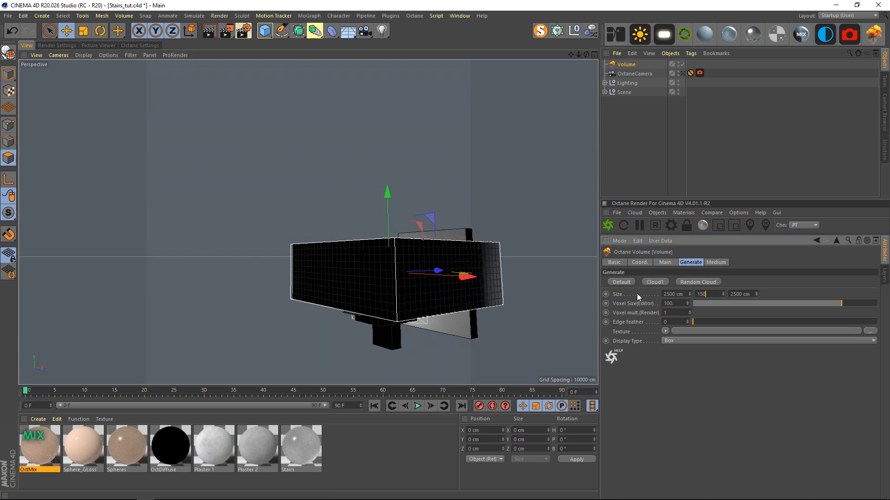
key("Return")
left_click_drag(392, 208, 387, 232, "alt")
left_click_drag(366, 147, 362, 170, "alt")
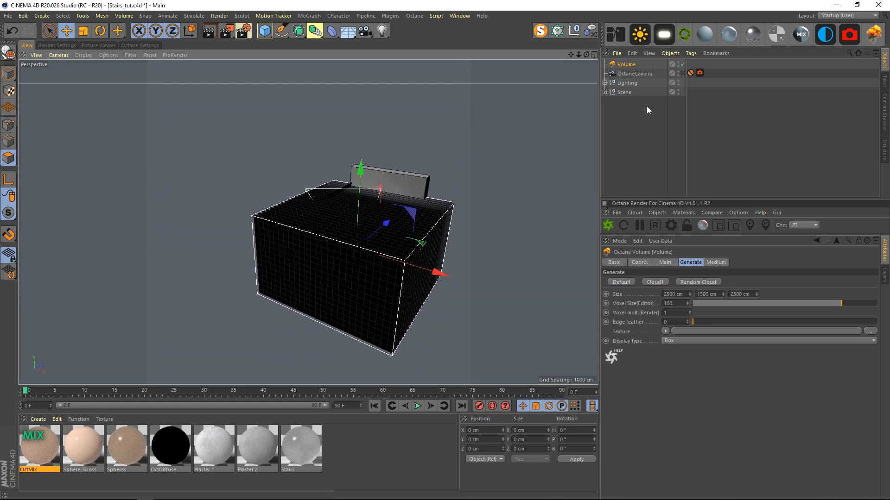
Return to the OctaneCamera view and hide the Volume in the editor viewport.
left_click(683, 73)
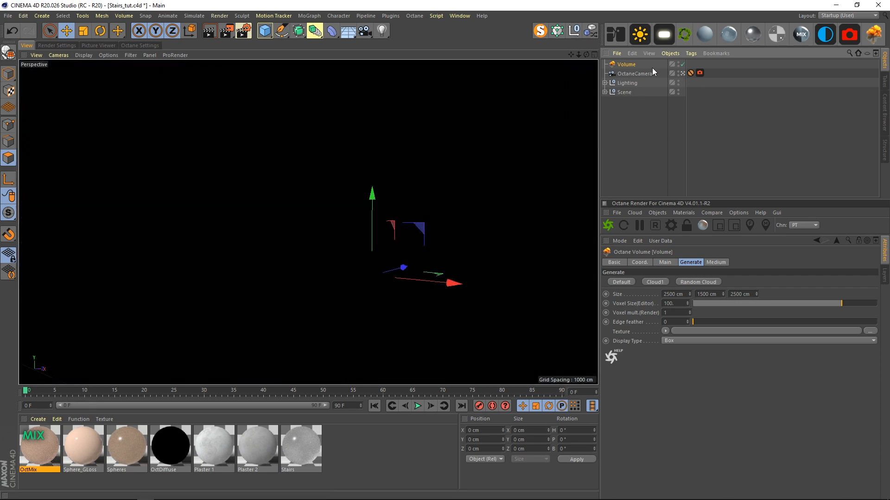
left_click(680, 64)
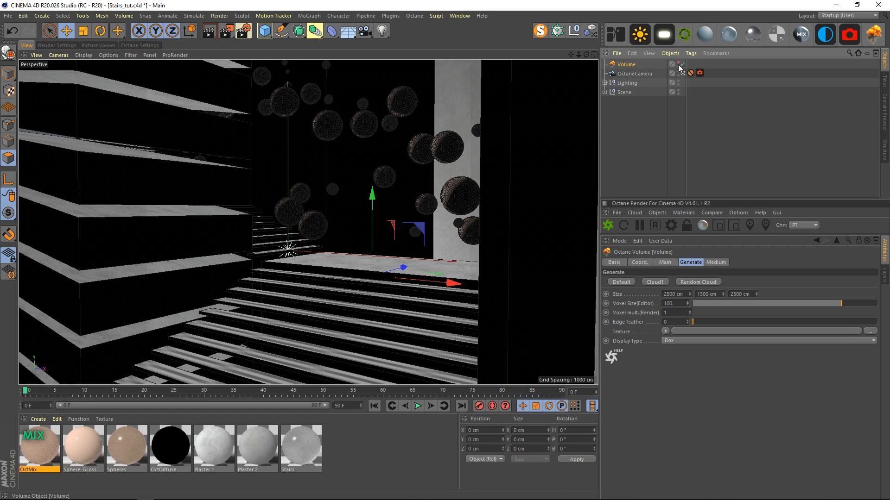
left_click(642, 136)
Reopen the Octane Live Viewer and place its window clear of the object list and attributes.
left_click(415, 16)
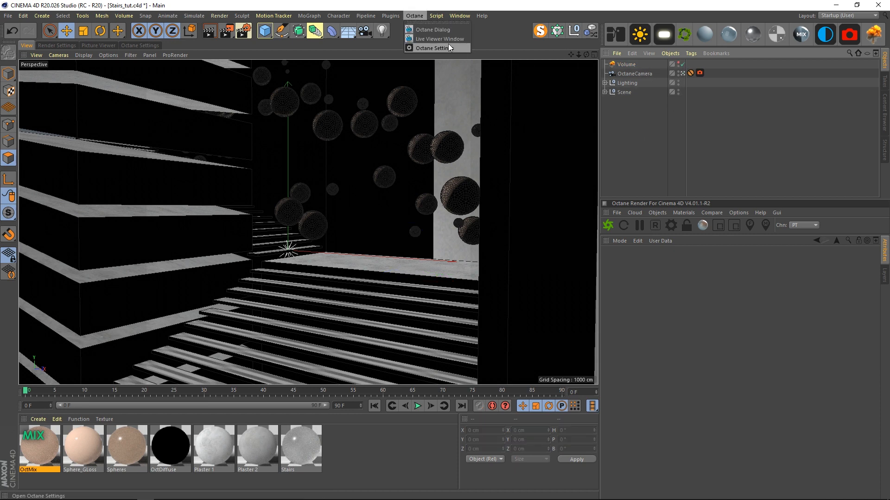
left_click(448, 39)
left_click_drag(368, 79, 226, 26)
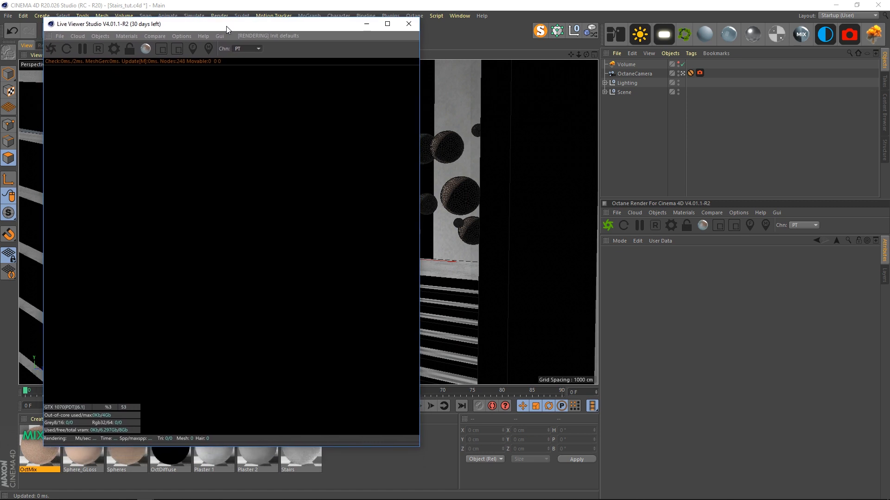
Open the Volume's medium, expand its absorption and scattering settings, and set the absorption colour to pure white.
left_click(628, 65)
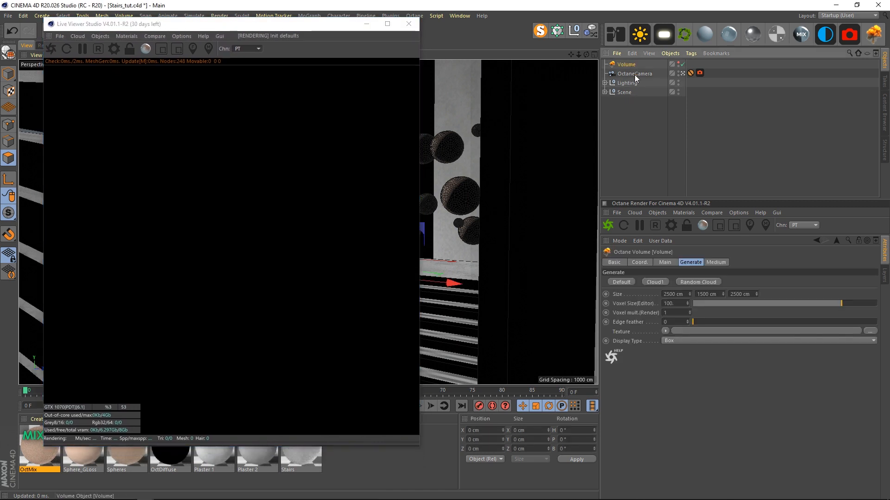
left_click(719, 263)
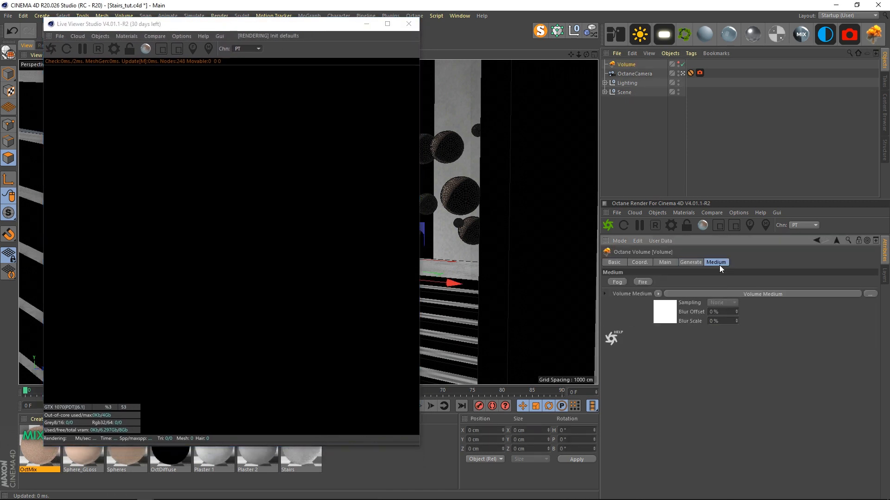
left_click(665, 309)
left_click(625, 282)
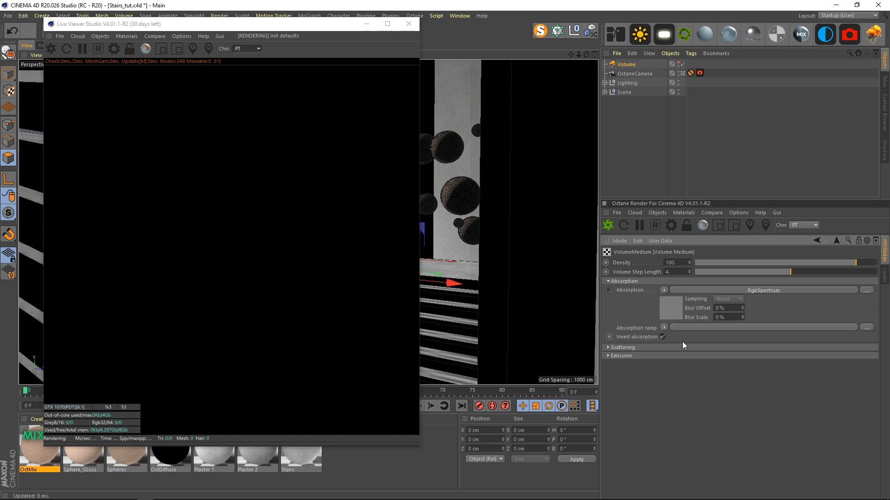
left_click(625, 347)
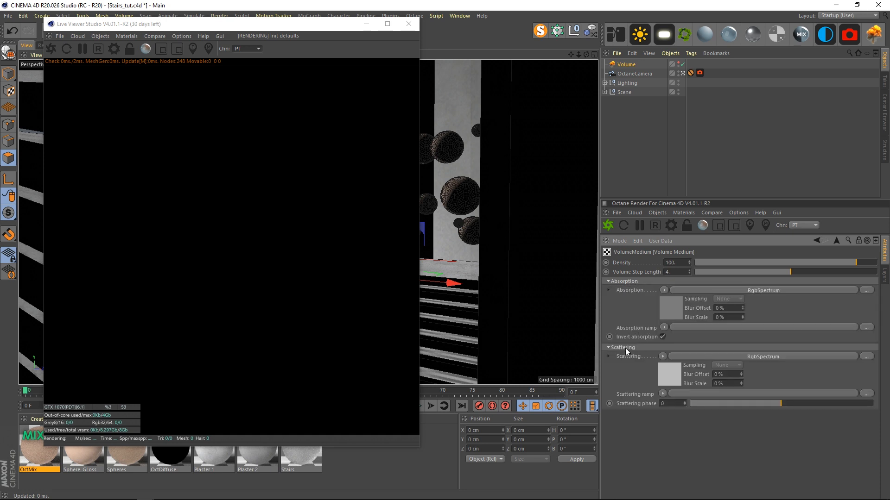
left_click(671, 308)
left_click(631, 289)
left_click_drag(656, 308, 747, 303)
key("Return")
left_click(837, 240)
Set the volume medium's scattering colour to pure white with a value of 100%.
left_click(669, 374)
left_click(629, 287)
left_click_drag(657, 306, 723, 305)
left_click(610, 318)
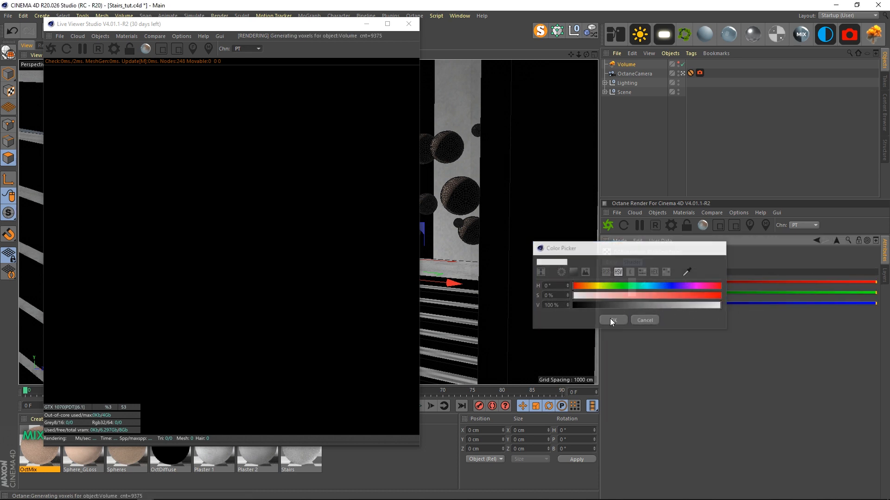
left_click(837, 240)
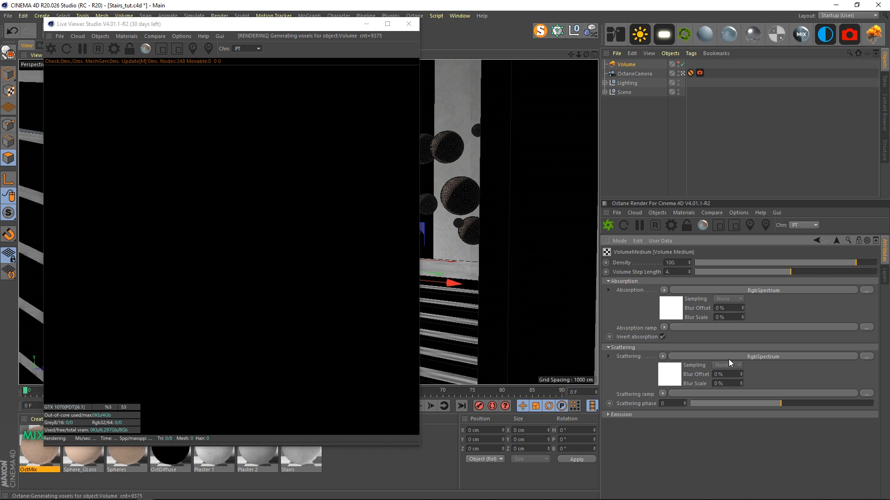
Set the volume medium's scattering phase to 0.8.
left_click(665, 404)
type("0.8")
key("Return")
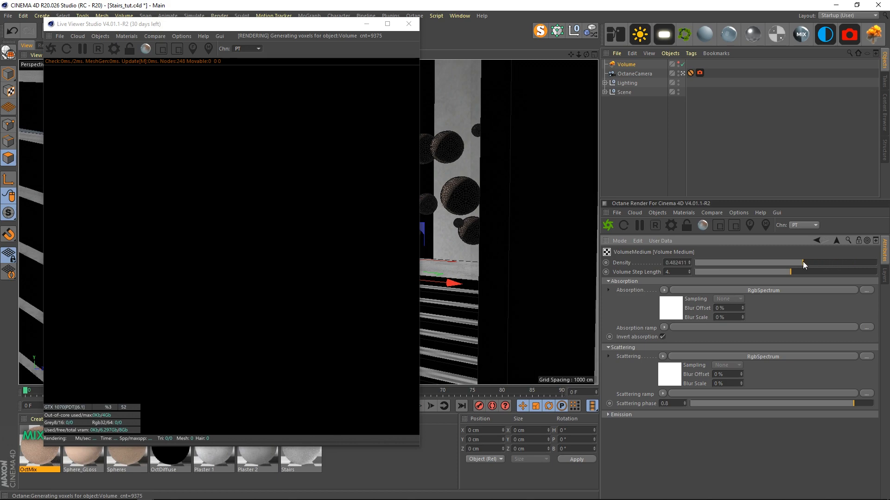
Start the Live Viewer render and lower the volume medium's density to about 0.15.
left_click(53, 48)
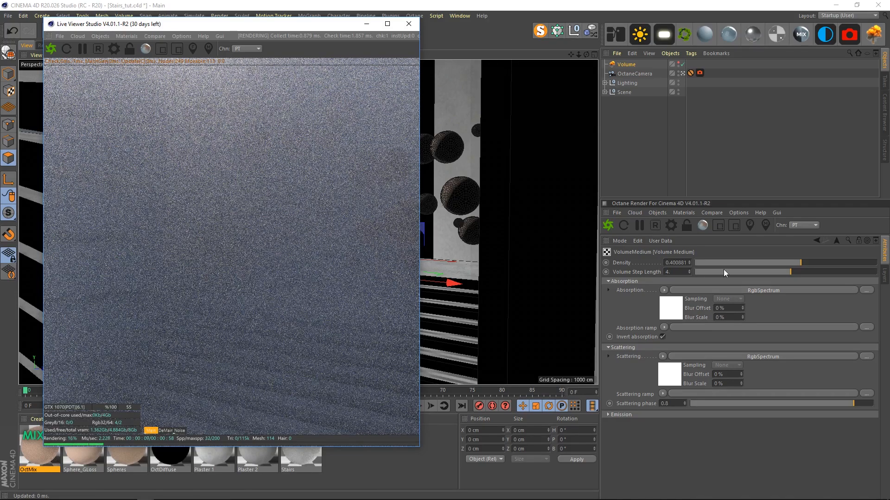
left_click_drag(794, 262, 791, 264)
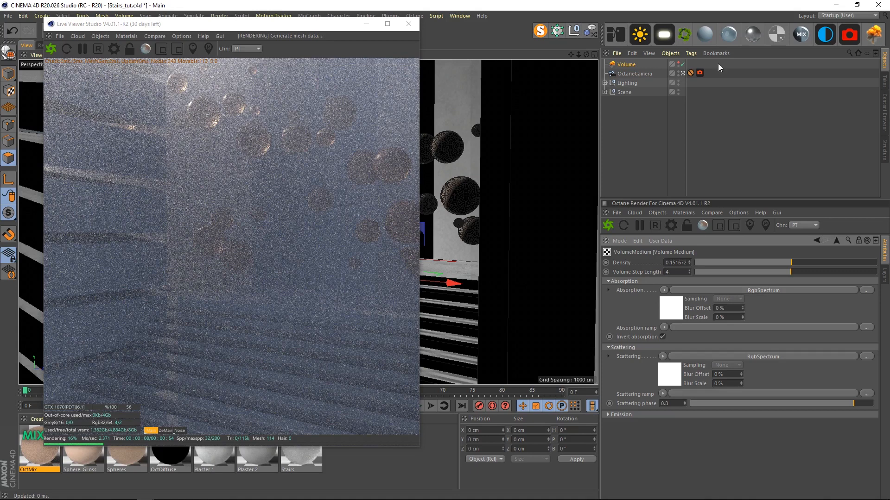
Try Ektachrome_320TCD and Ektachrome_400XCD as the response in the OctaneCamera's imager settings.
left_click(700, 73)
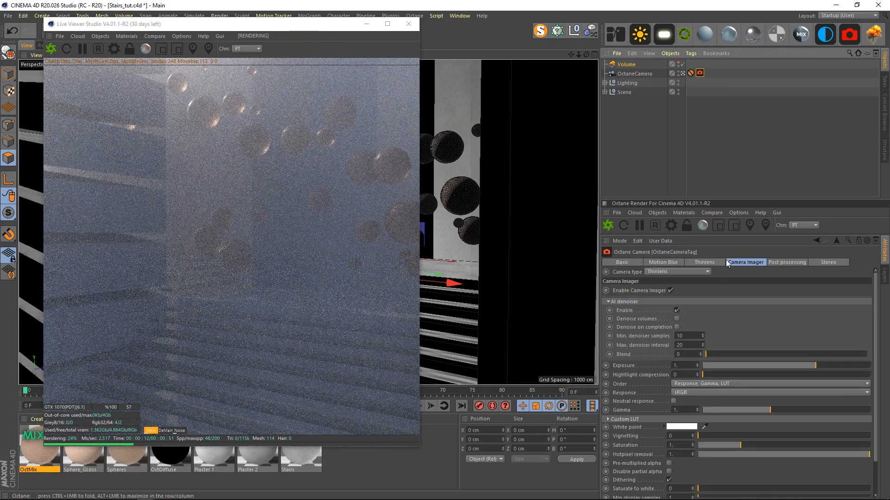
left_click(695, 394)
left_click(710, 329)
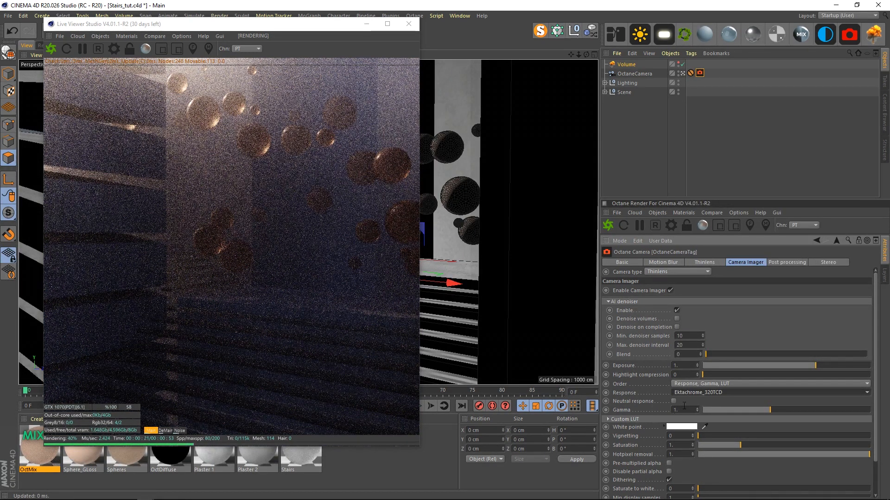
left_click(704, 392)
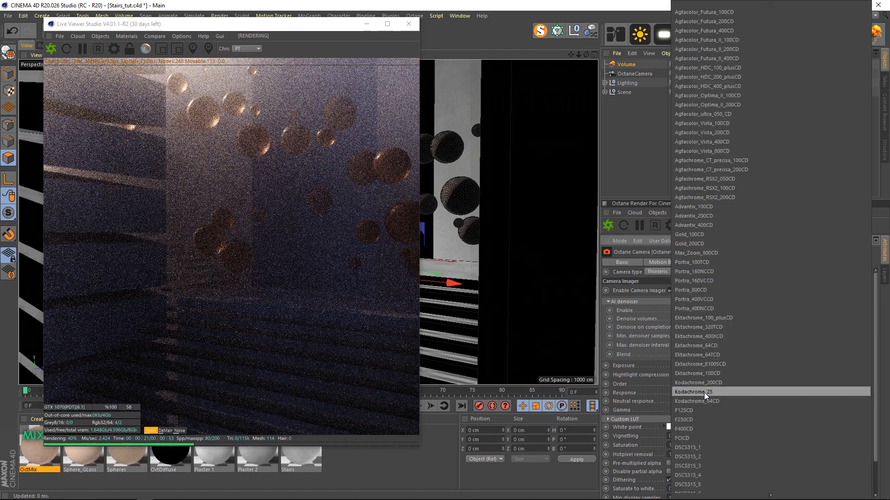
left_click(716, 335)
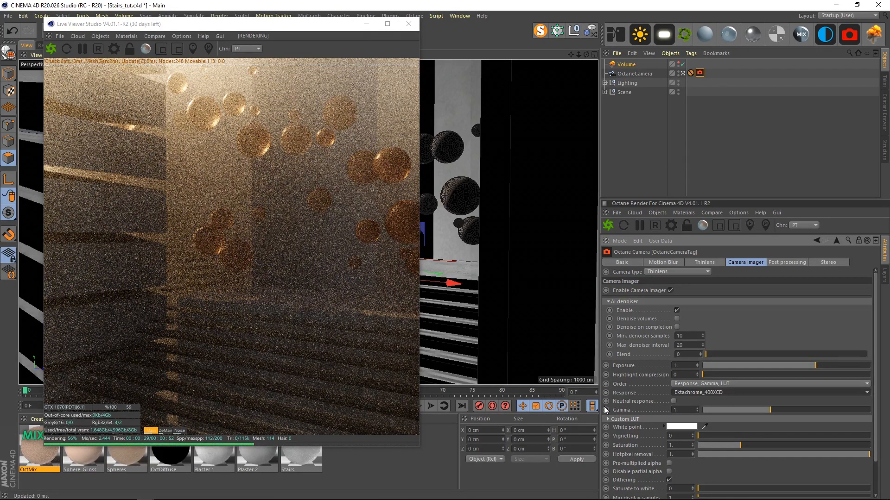
Enable post processing on the OctaneCamera and set the bloom power to 25.
left_click(631, 65)
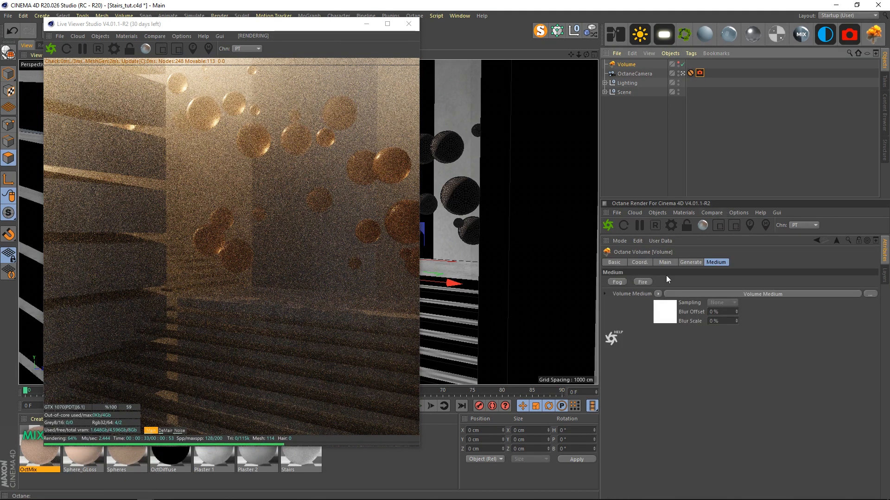
left_click(700, 73)
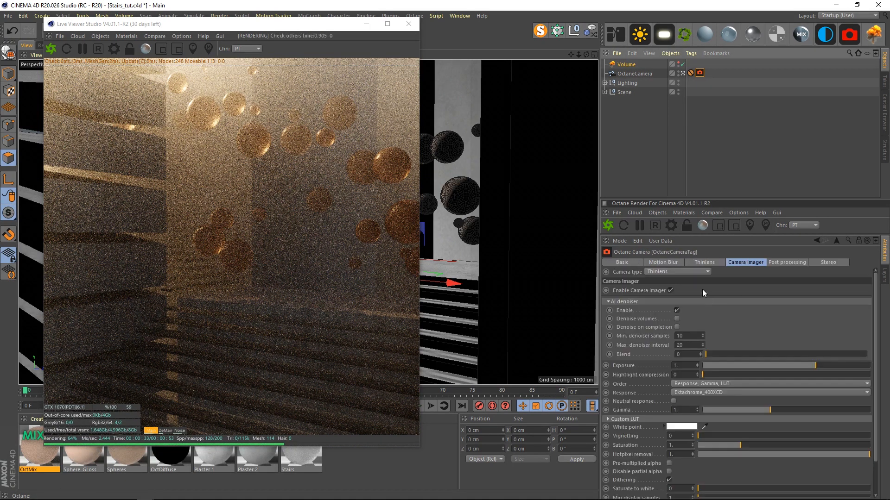
left_click(787, 263)
left_click(658, 290)
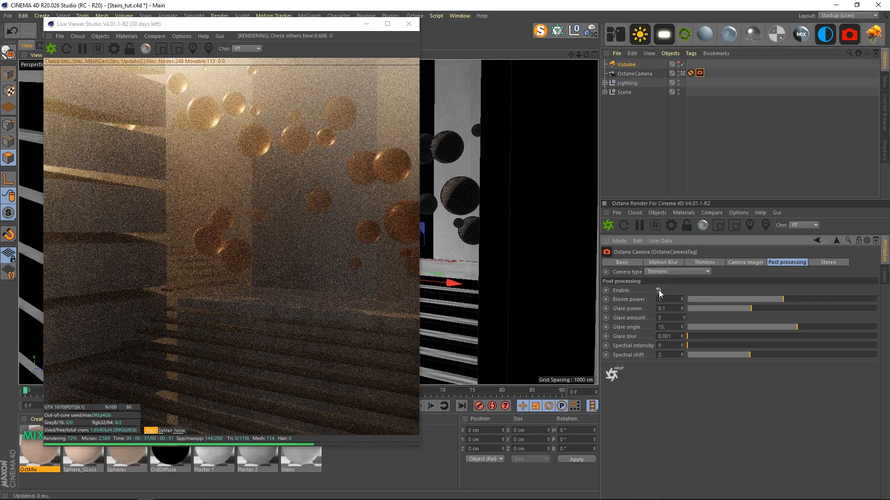
left_click_drag(630, 295, 615, 296)
type("25")
key("Return")
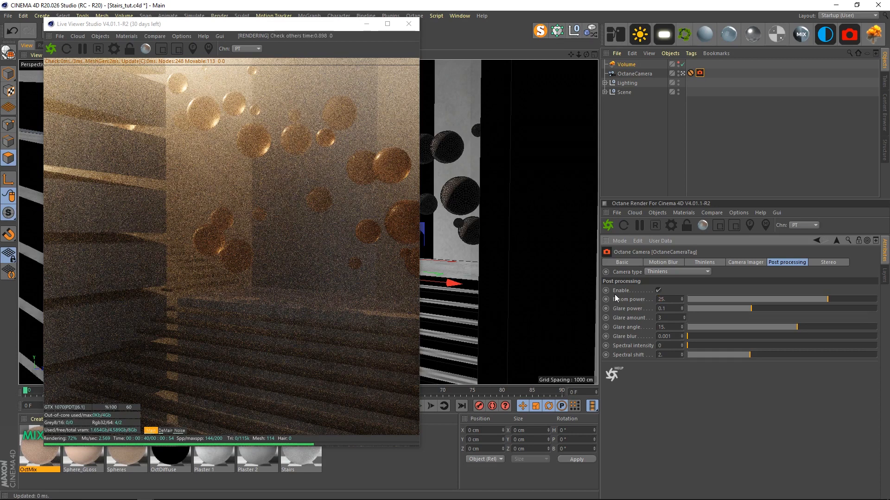
Check the OctaneCamera's Thinlens settings and disable the Volume to render the scene without fog.
left_click(744, 260)
left_click(702, 263)
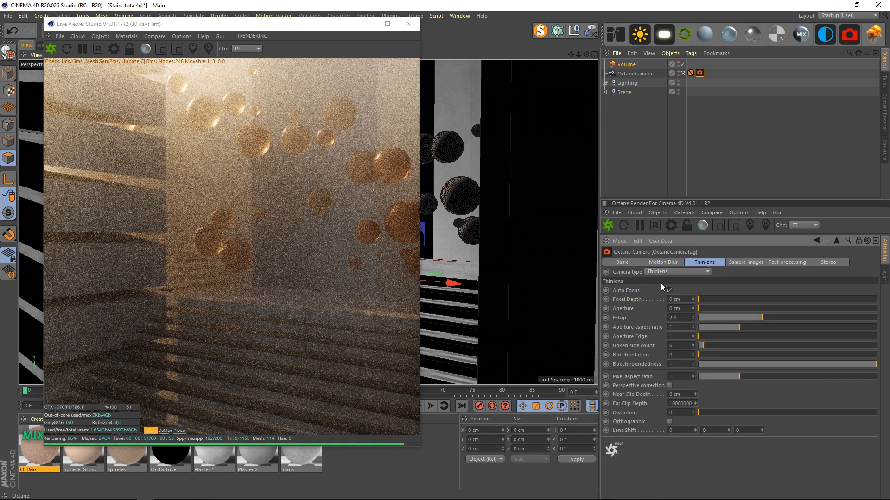
left_click(681, 64)
left_click(626, 65)
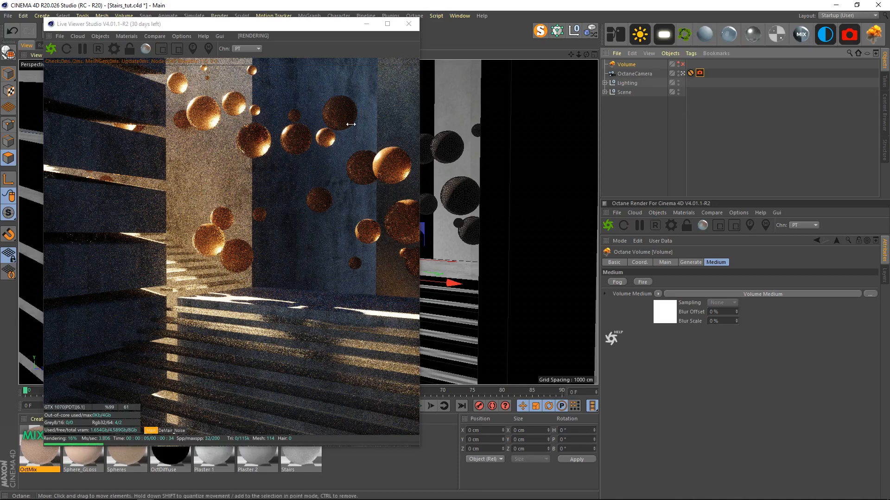
Pick the camera focus at the foot of the back wall in the render and turn off Auto Focus.
left_click(700, 73)
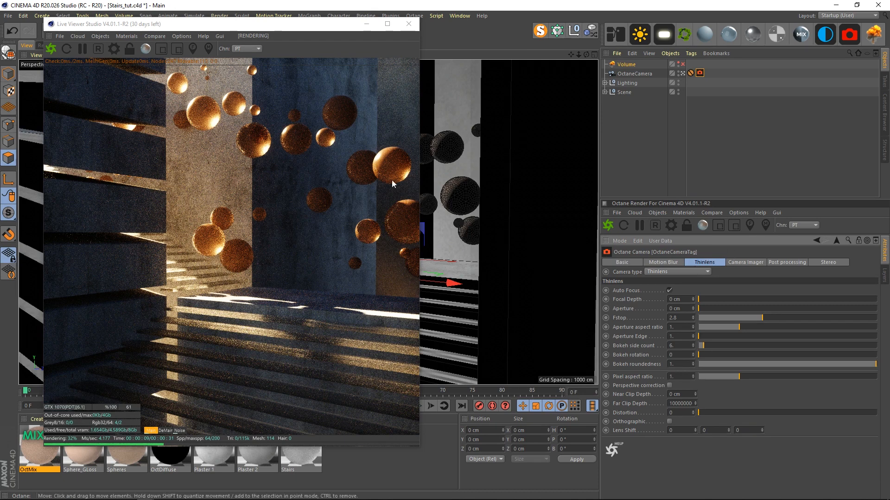
left_click(193, 48)
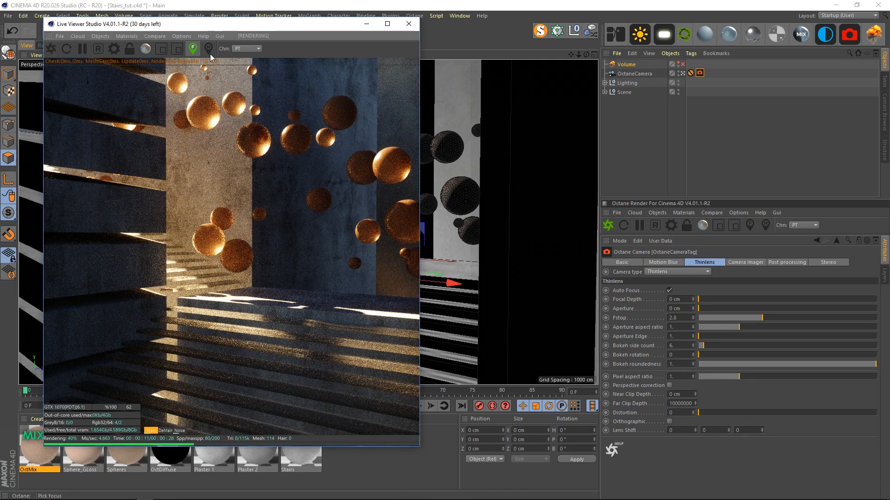
left_click(235, 296)
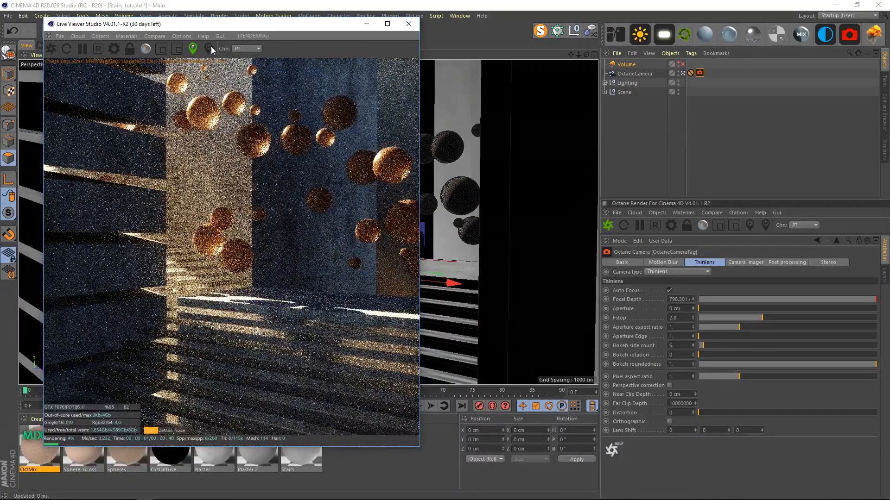
left_click(699, 74)
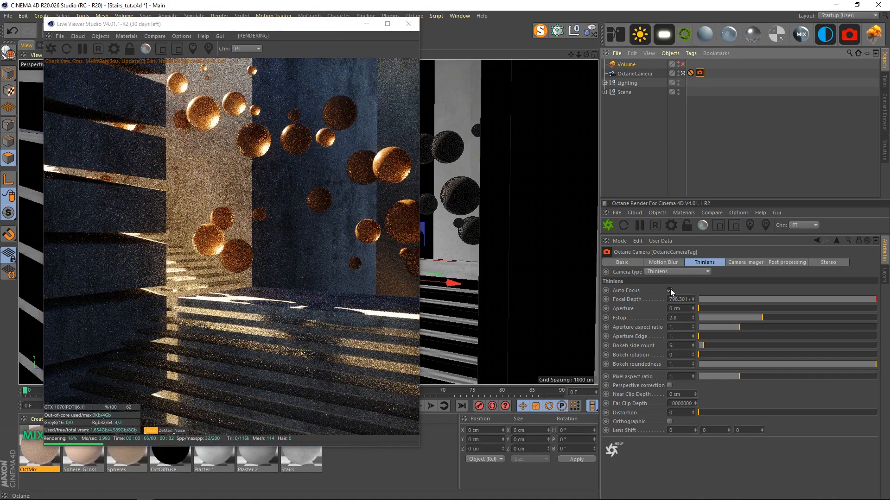
left_click(669, 290)
Set the camera's aperture aspect ratio to 2 and its aperture edge to 3.
left_click_drag(679, 327, 640, 323)
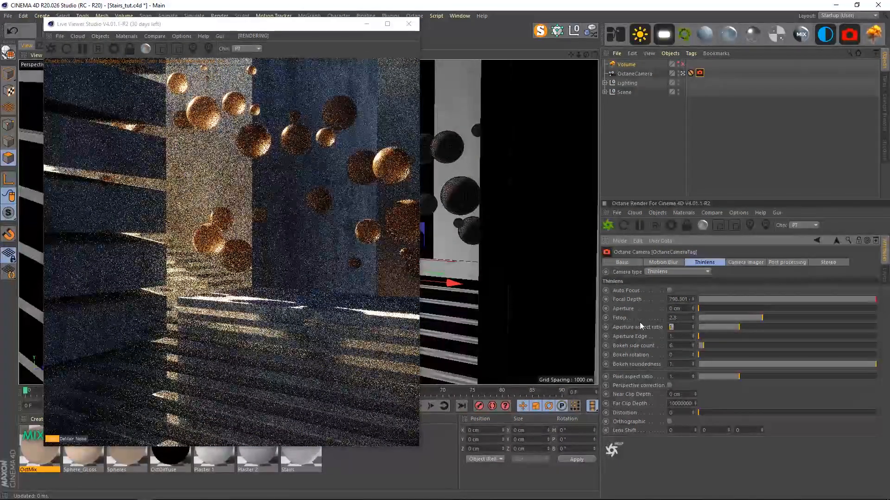
type("2")
key("Tab")
type("3")
key("Return")
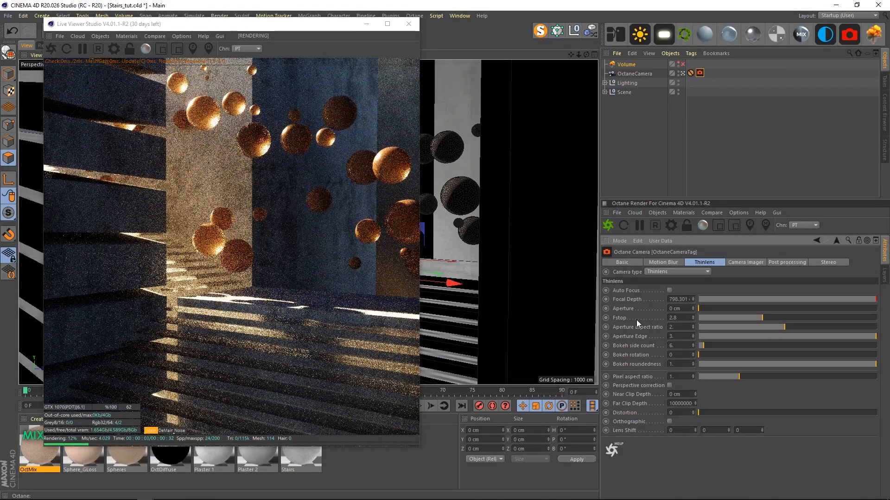
Try a camera Fstop of 1.2 and settle on 2.
left_click_drag(609, 313, 604, 314)
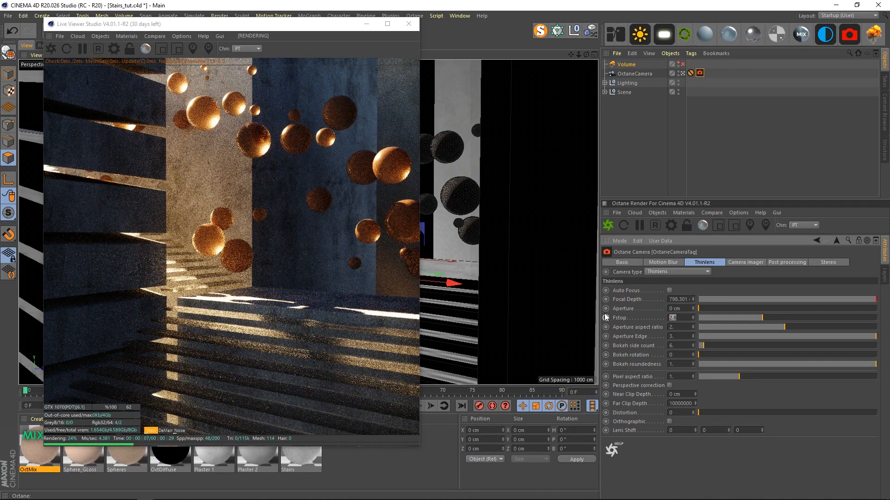
type("1.2")
key("Return")
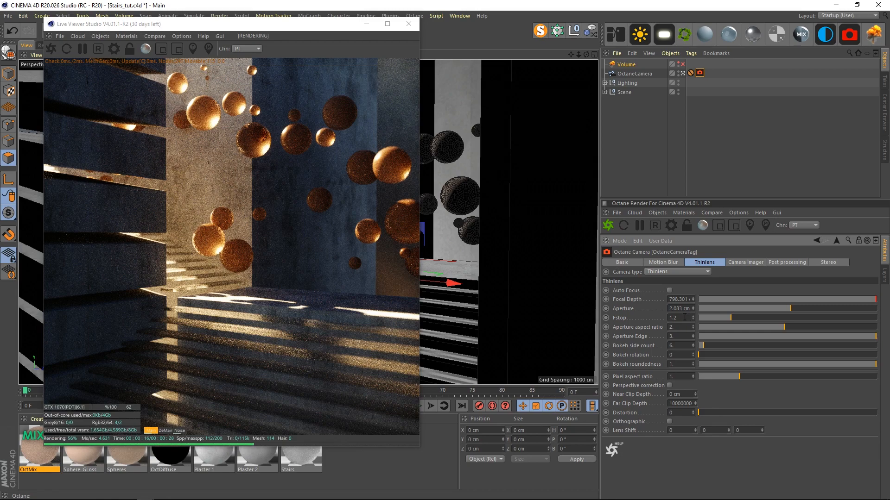
type("2")
key("Return")
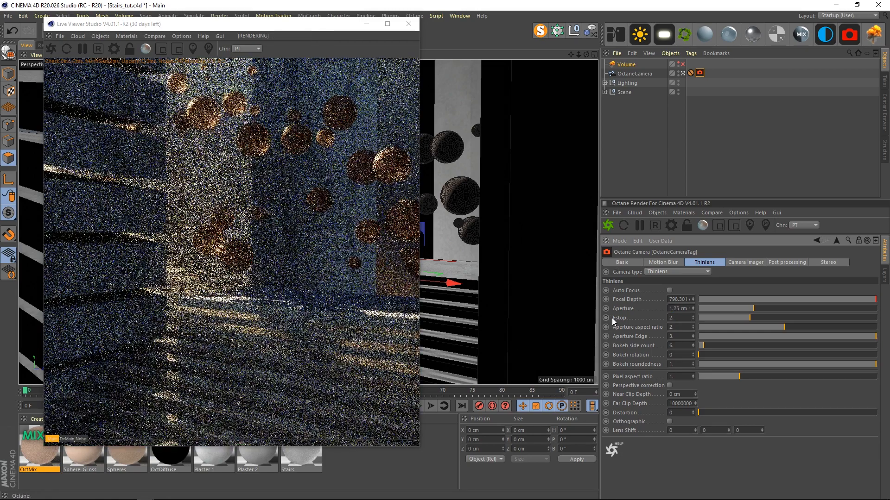
Clear the selection and re-enable the Volume to bring the fog back into the render.
left_click(648, 169)
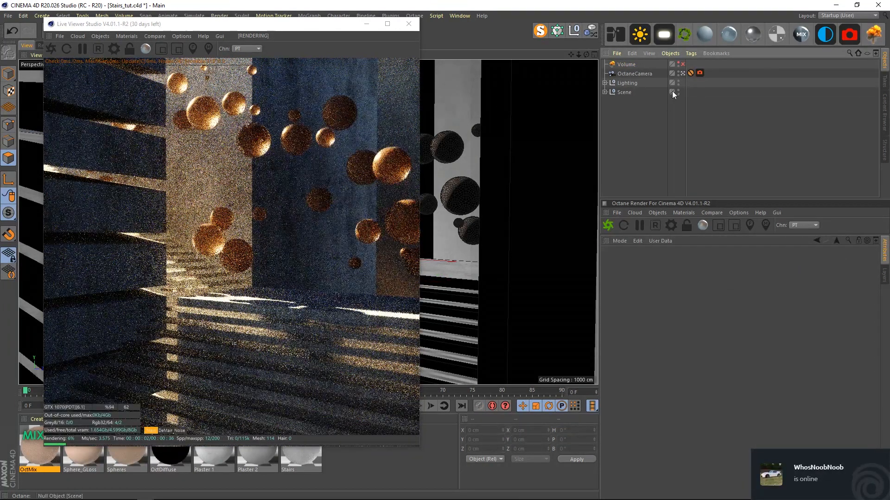
left_click(683, 64)
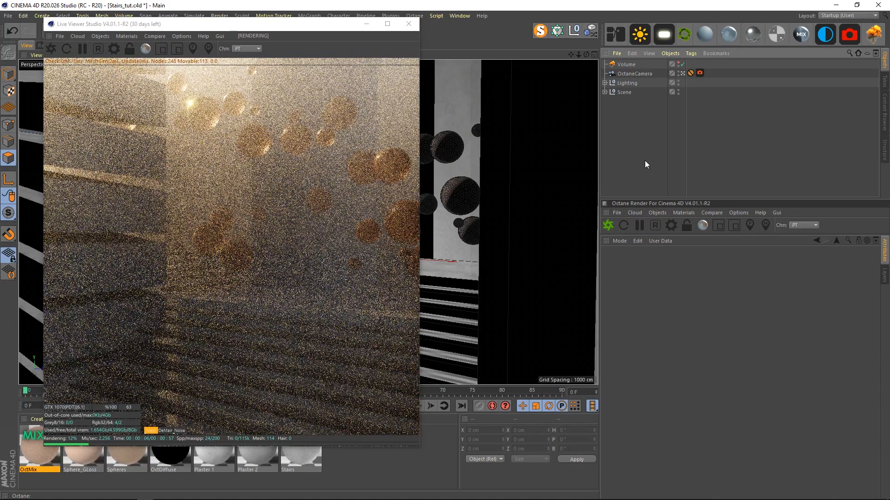
Try Ektachrome_100_plusCD as the OctaneCamera's imager response and switch to Ektachrome_320TCD.
left_click(701, 73)
left_click(744, 262)
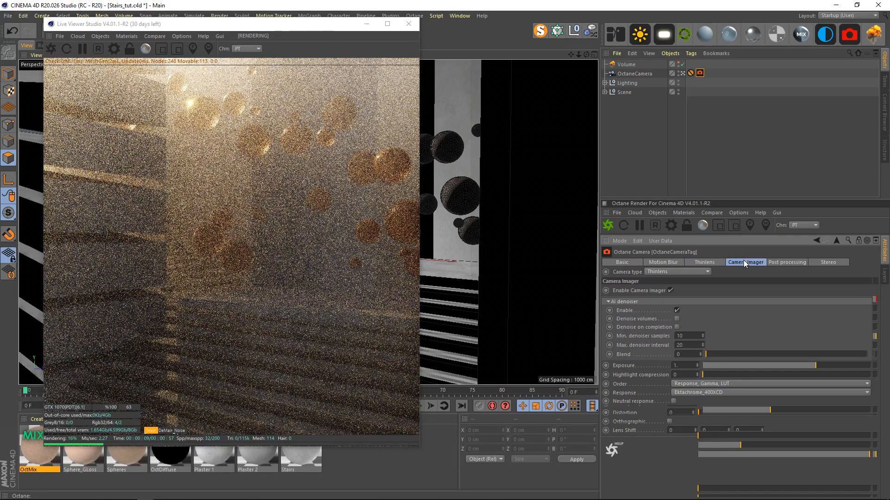
left_click(700, 393)
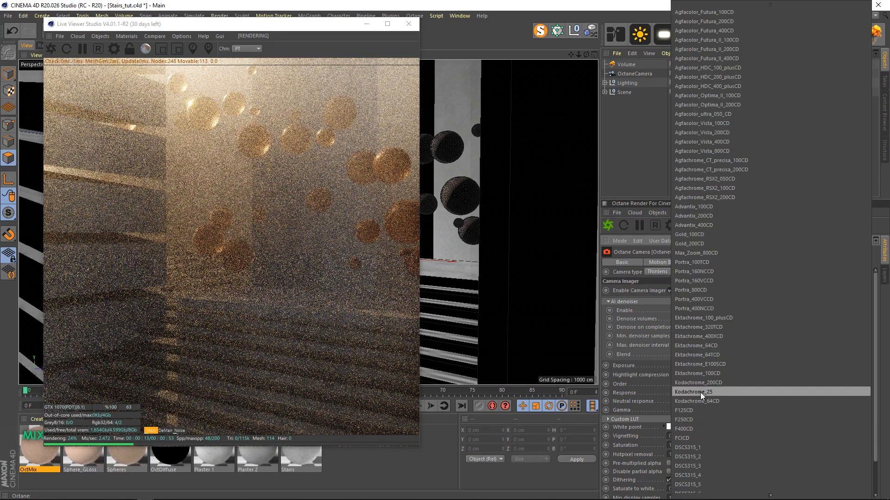
left_click(717, 319)
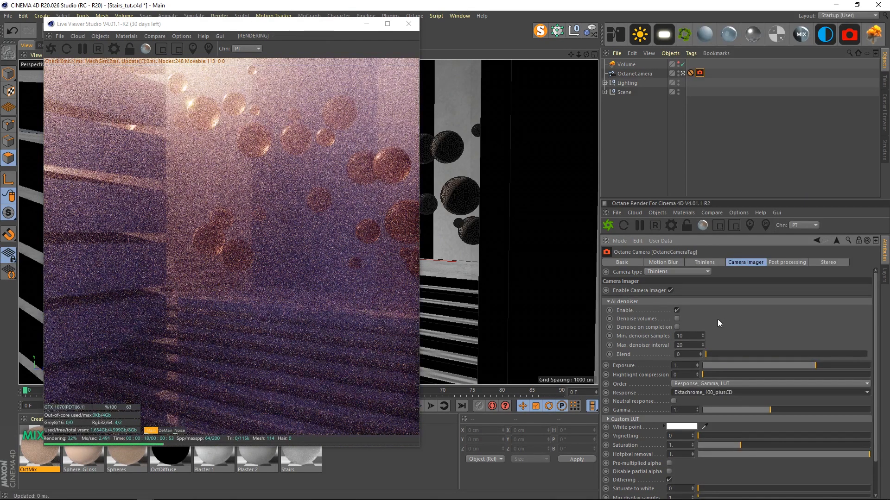
left_click(715, 392)
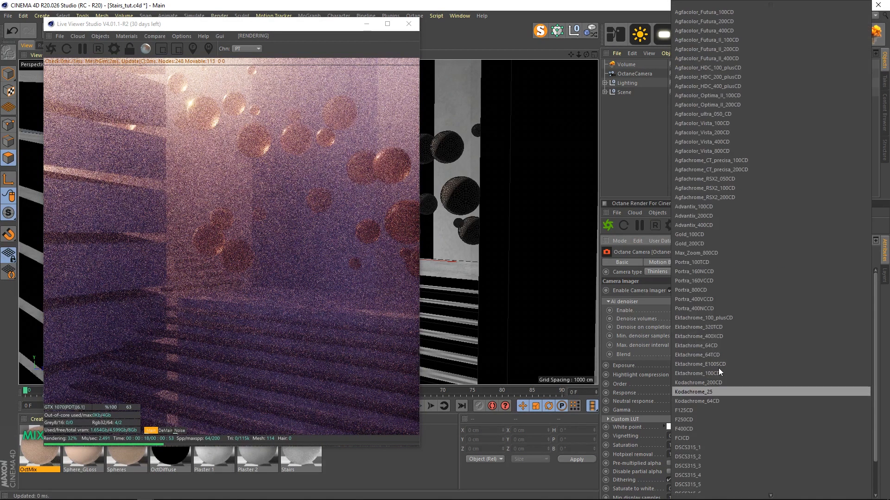
left_click(718, 327)
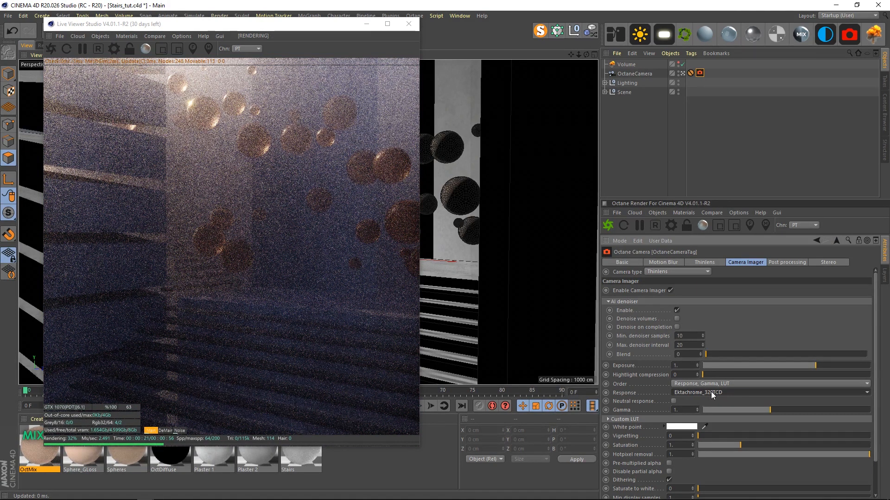
Try a camera imager gamma of 1.35, settle on 1.15, and lower the hotpixel removal to about 0.79.
left_click(673, 401)
left_click(673, 401)
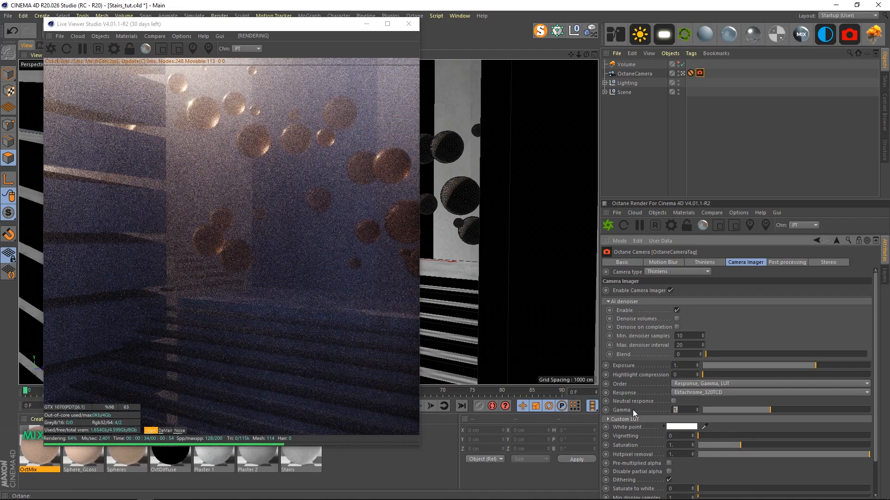
type("1.35")
key("Return")
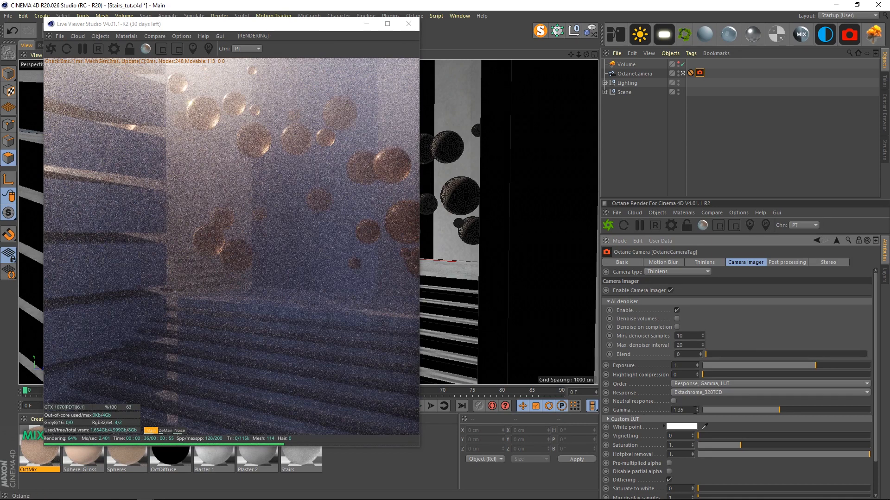
left_click_drag(692, 410, 623, 412)
type("1.15")
key("Return")
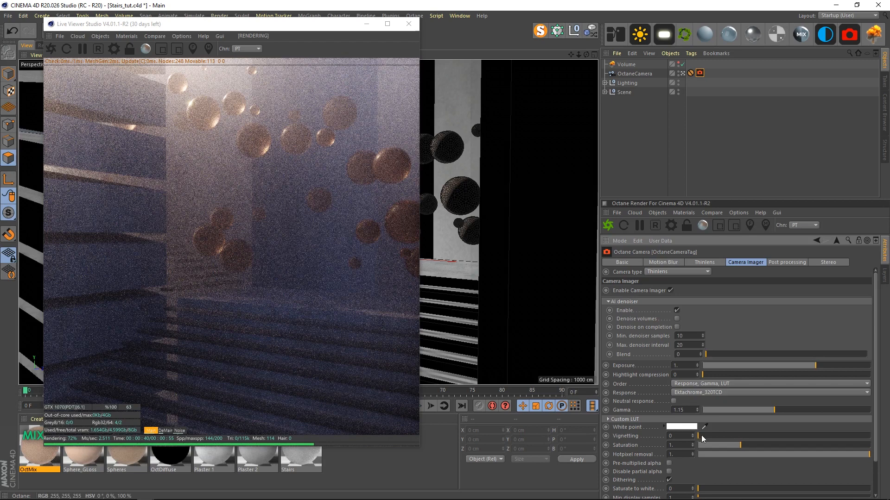
left_click(834, 455)
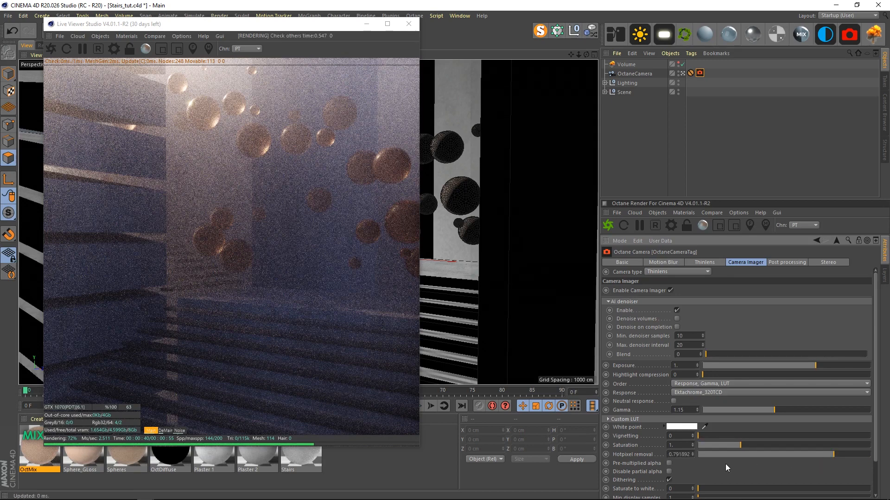
Review the OctaneCamera's custom LUT, post-processing and thin lens settings.
left_click_drag(876, 398, 875, 485)
left_click(624, 380)
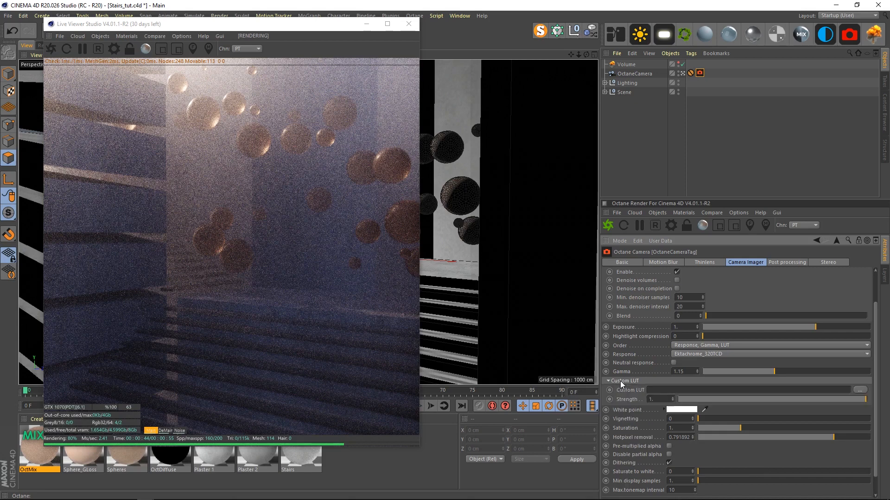
left_click(621, 381)
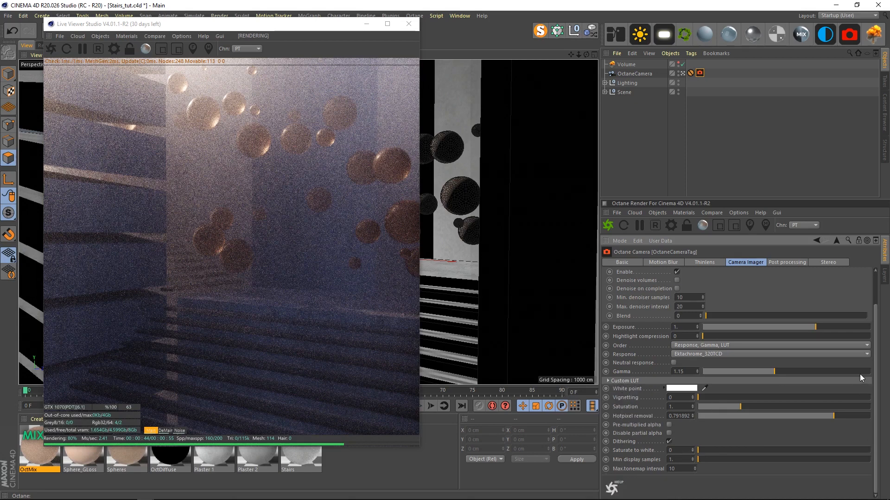
scroll(848, 324, "up", 2)
left_click(787, 263)
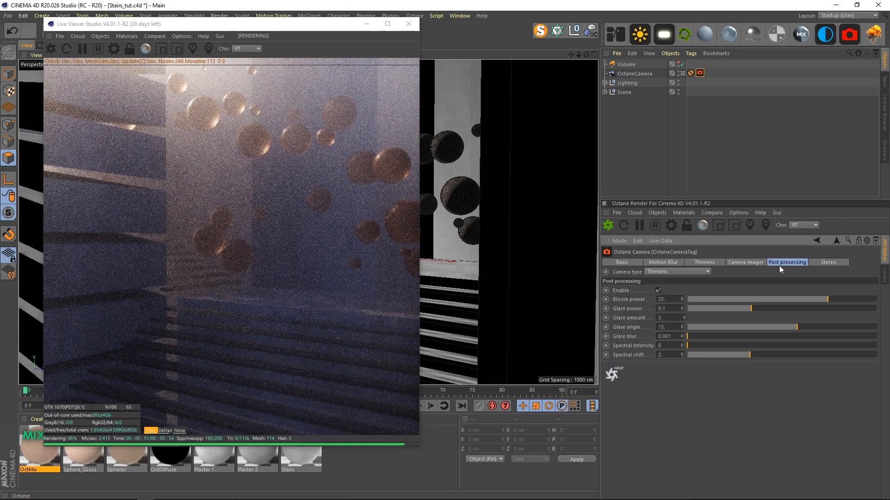
left_click(709, 263)
left_click(672, 264)
left_click(718, 264)
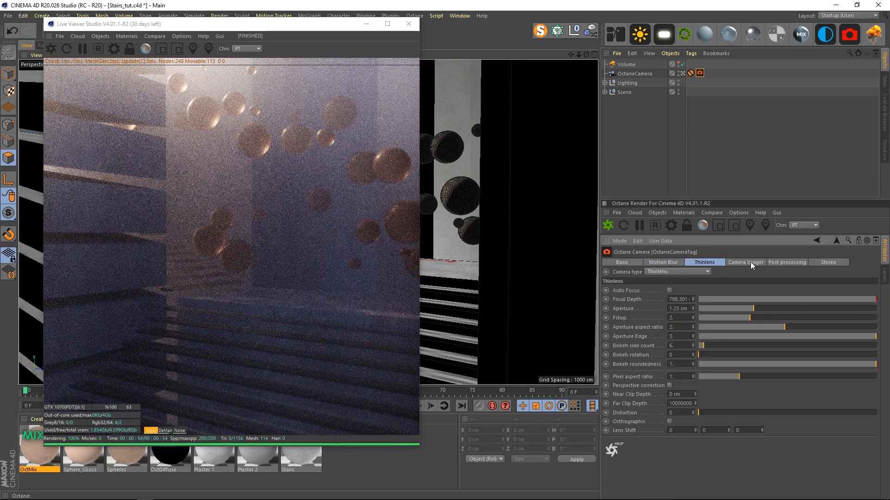
left_click(750, 262)
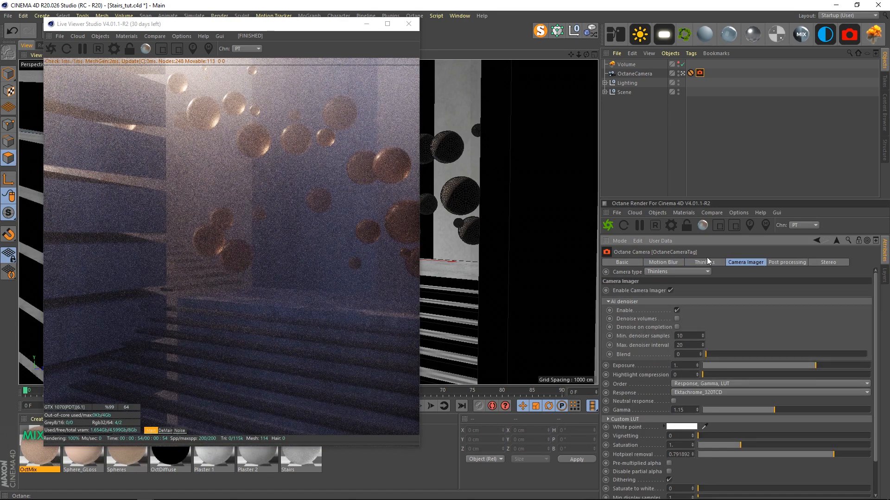
Try a scattering phase of 0.9 in the Volume's medium and settle on 0.85.
left_click(635, 65)
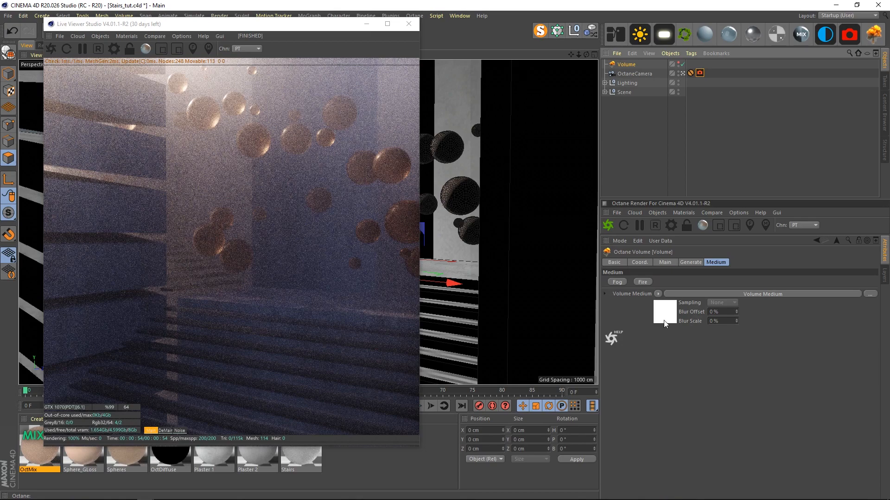
left_click_drag(675, 402, 598, 408)
type(".9")
key("Return")
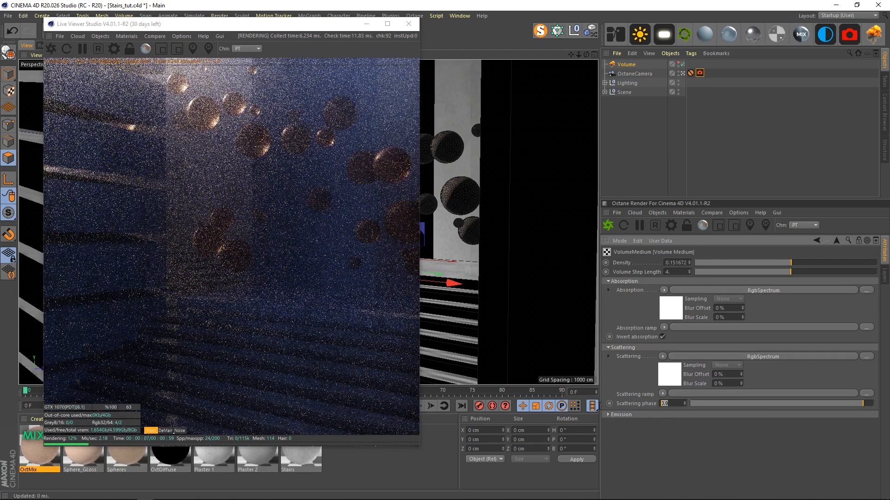
type(".85")
key("Return")
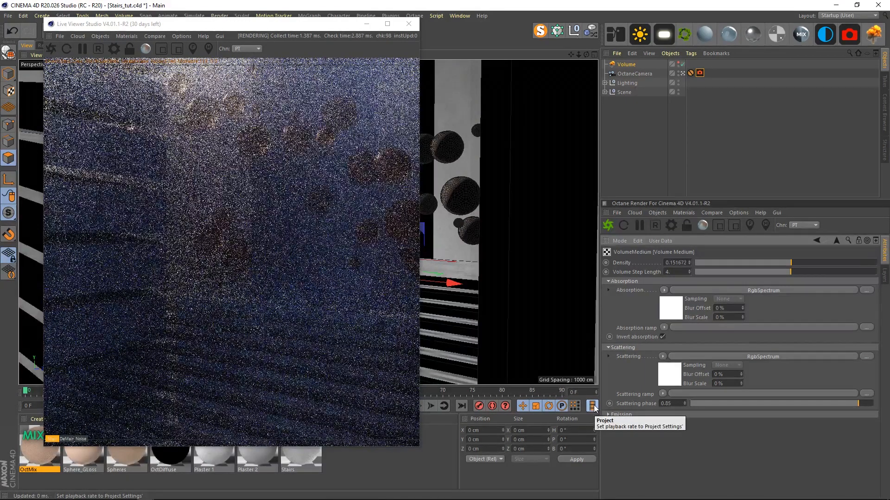
left_click(649, 160)
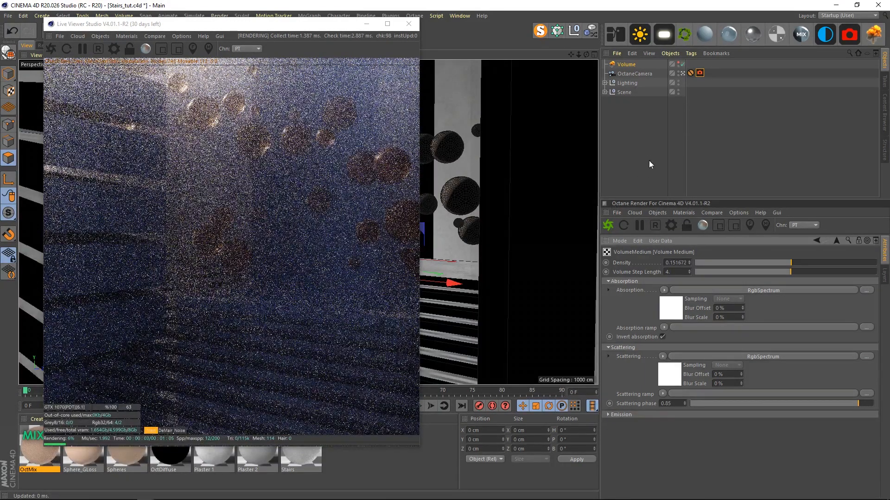
Move the Live Viewer aside and set the Octane pathtracing kernel's maximum samples to 2500.
left_click(286, 27)
left_click_drag(285, 27, 745, 29)
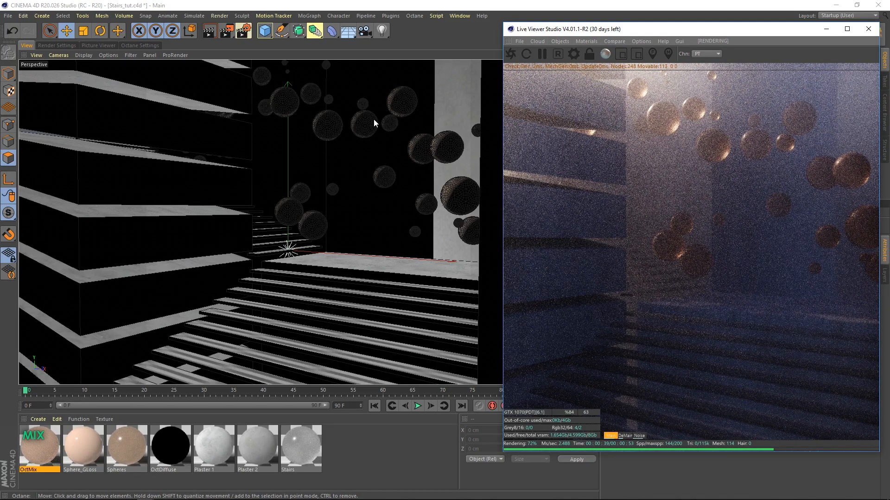
left_click(104, 45)
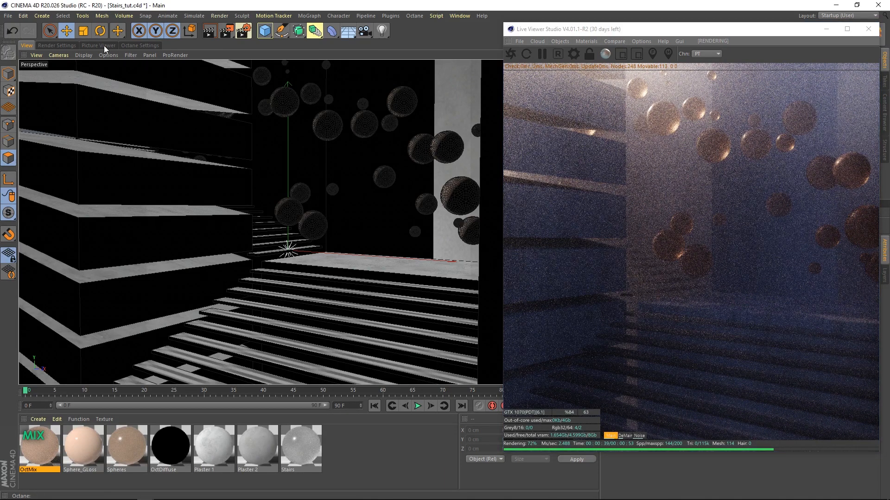
left_click(137, 45)
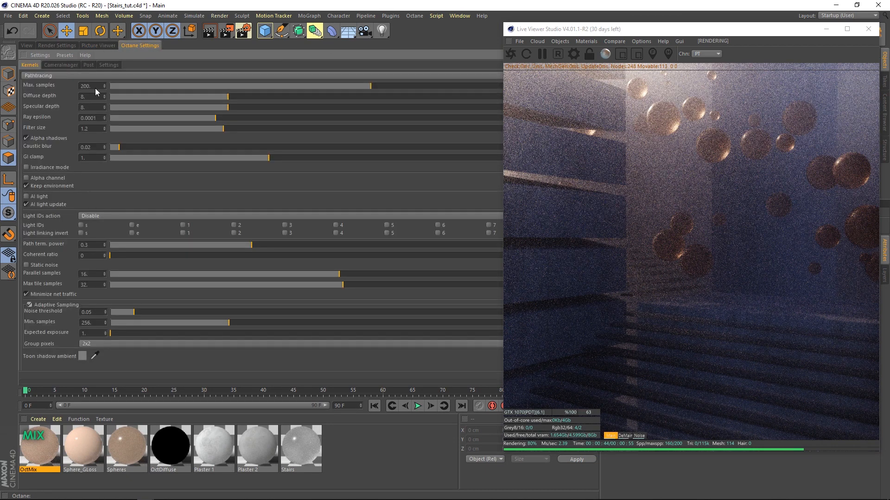
key("Return")
type("1")
type("2500")
key("Return")
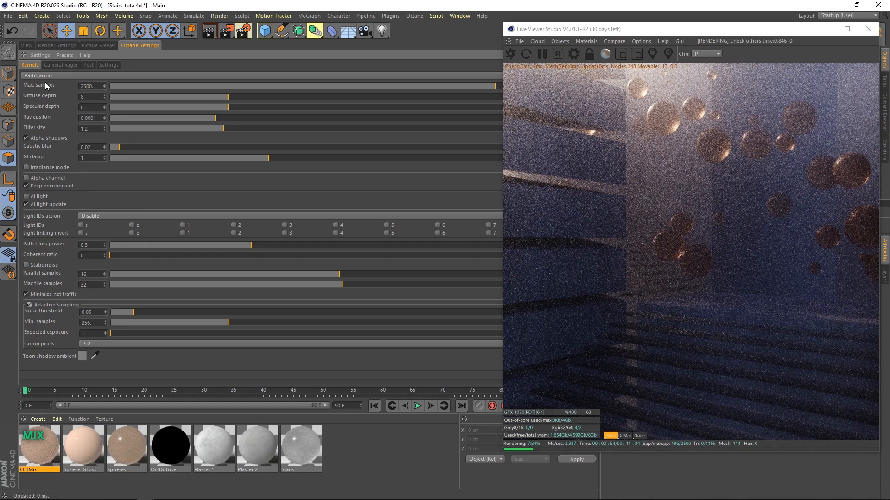
Enable Octane's render passes in the Octane Renderer section of the render settings.
left_click(62, 48)
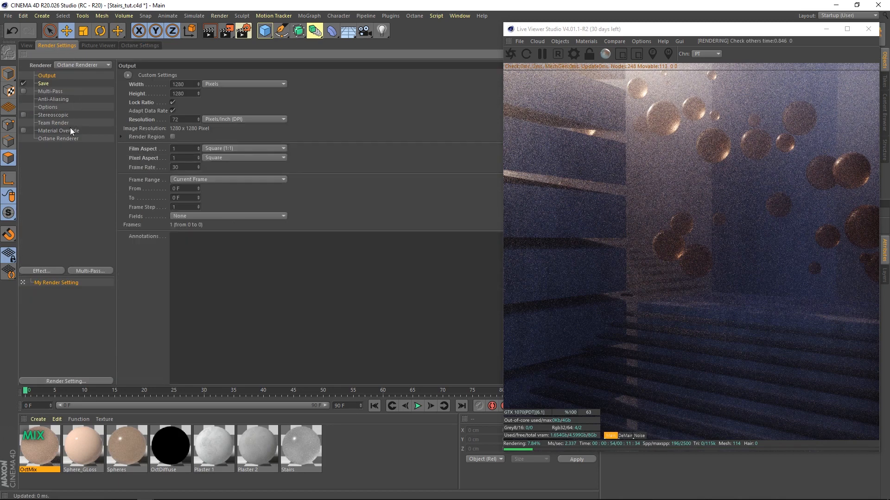
left_click(64, 138)
left_click(278, 75)
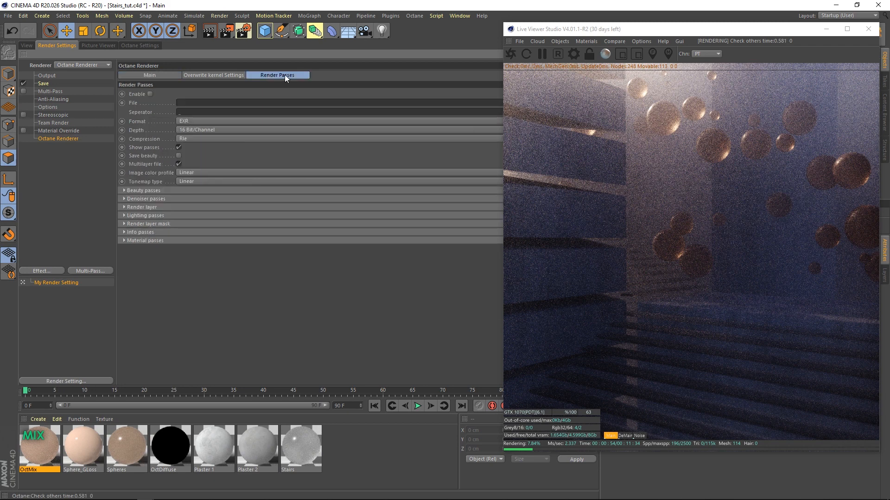
left_click_drag(539, 36, 465, 141)
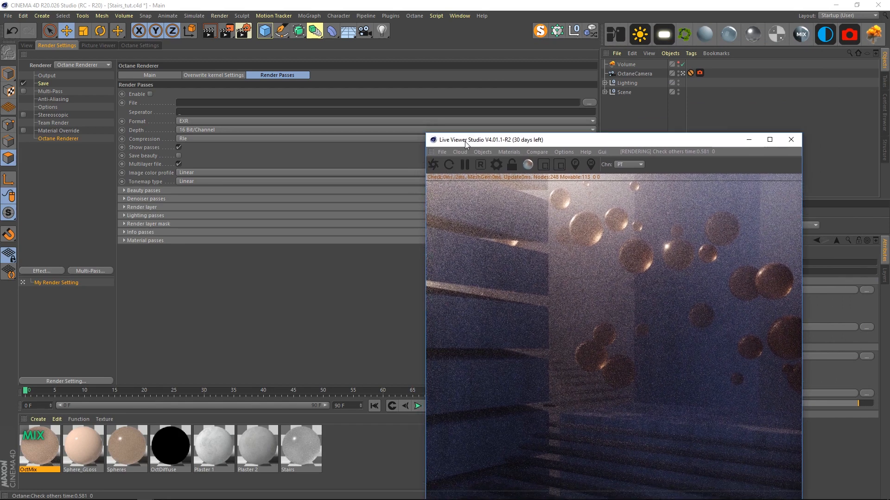
left_click(151, 93)
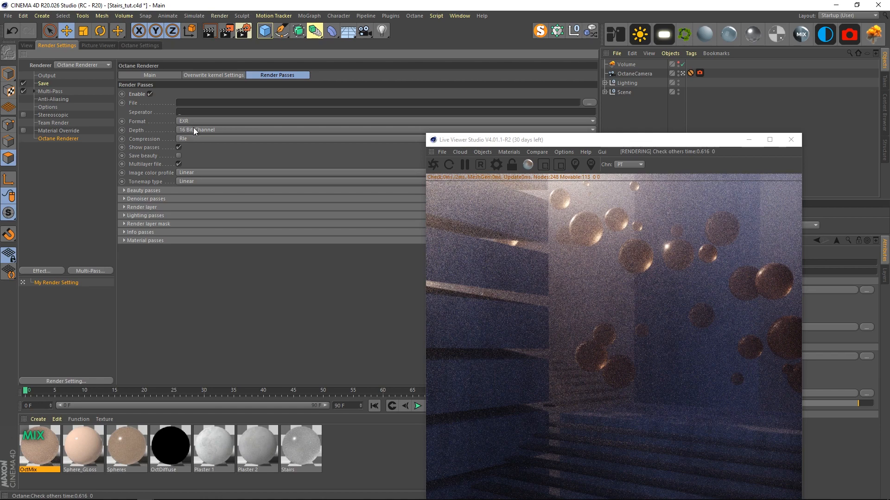
Set the render passes to 32 Bit/Channel depth, save the beauty pass, and use the Tonemapped tonemap type.
left_click(193, 127)
left_click(196, 144)
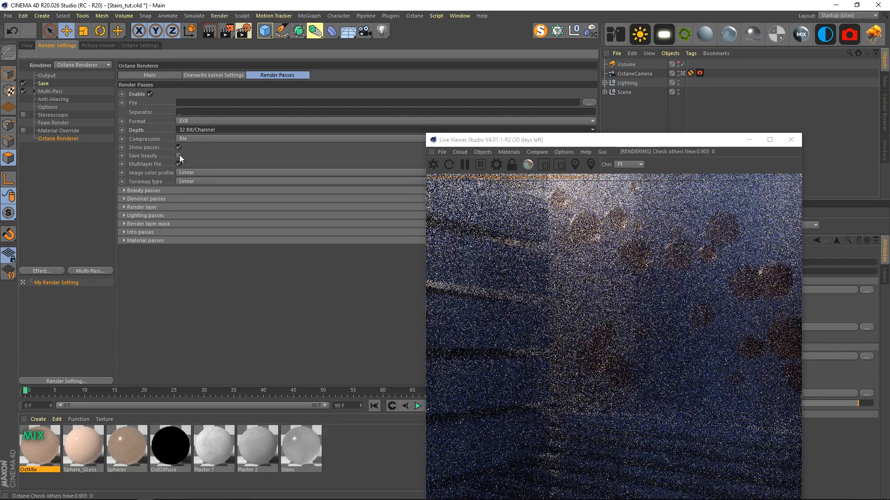
left_click(179, 156)
left_click(192, 181)
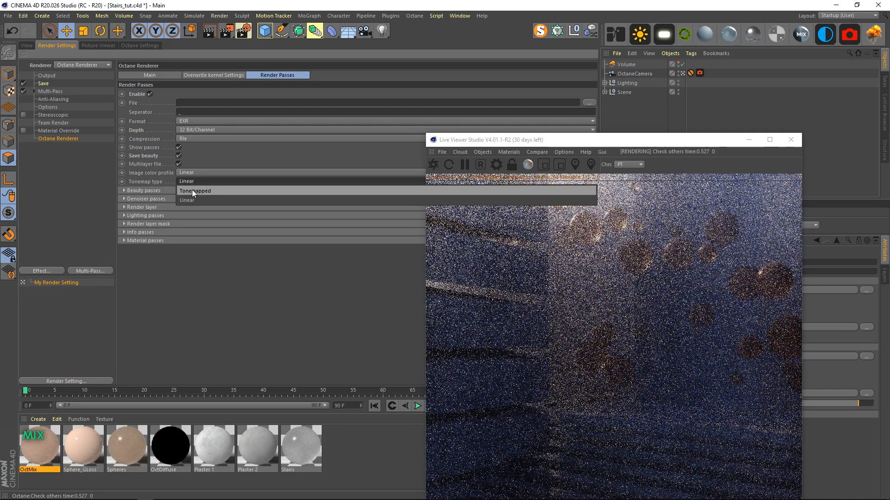
left_click(192, 190)
left_click_drag(493, 141, 565, 37)
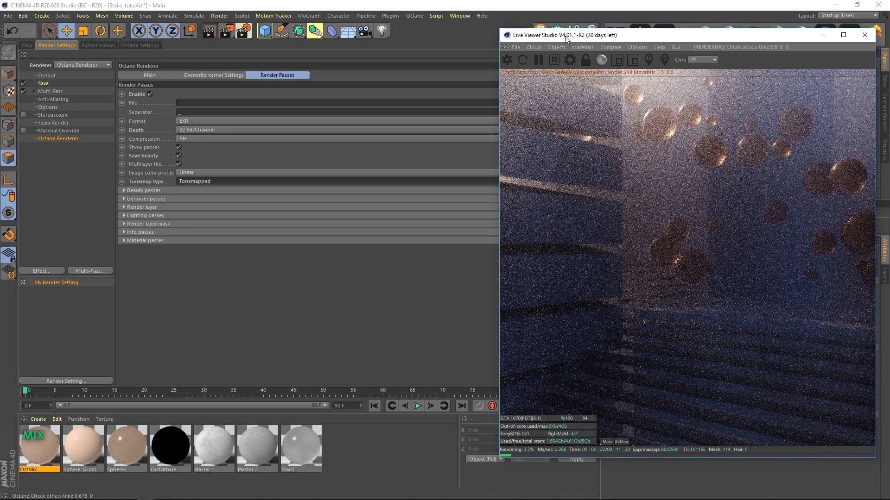
Enable the Raw option and the Post beauty pass, and preview the Post and Noise passes in the Live Viewer.
left_click(138, 188)
left_click(183, 187)
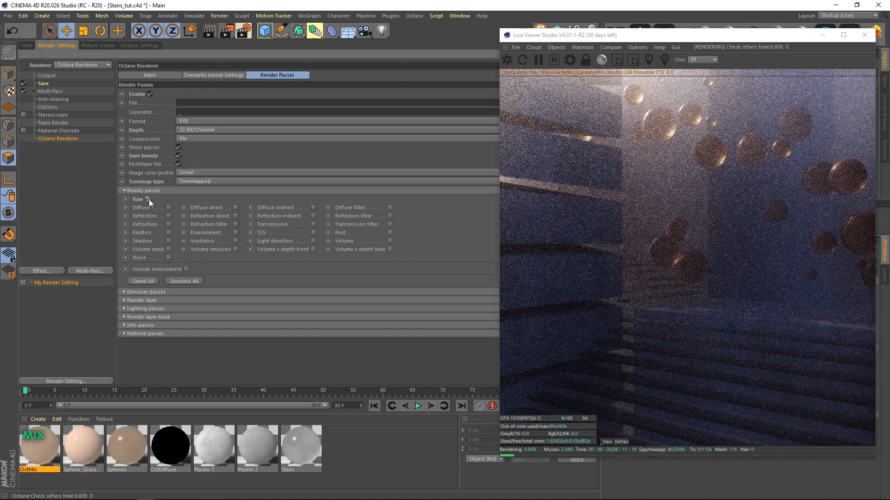
left_click(389, 233)
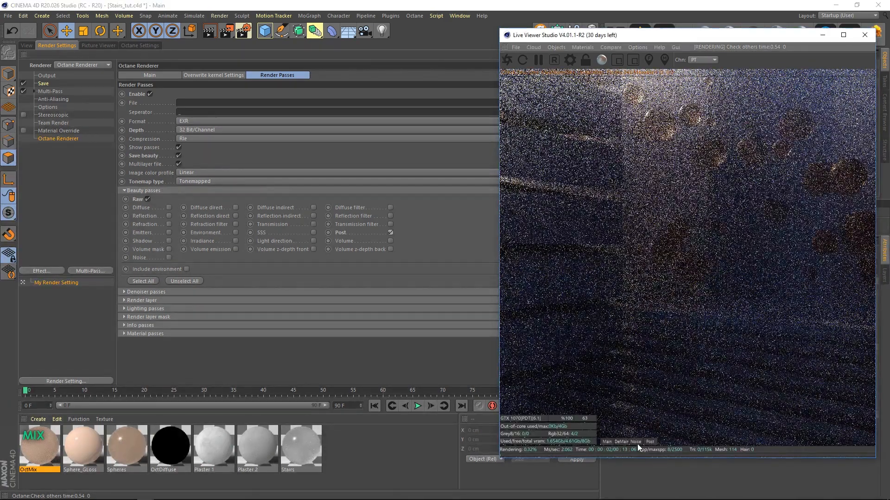
left_click(651, 441)
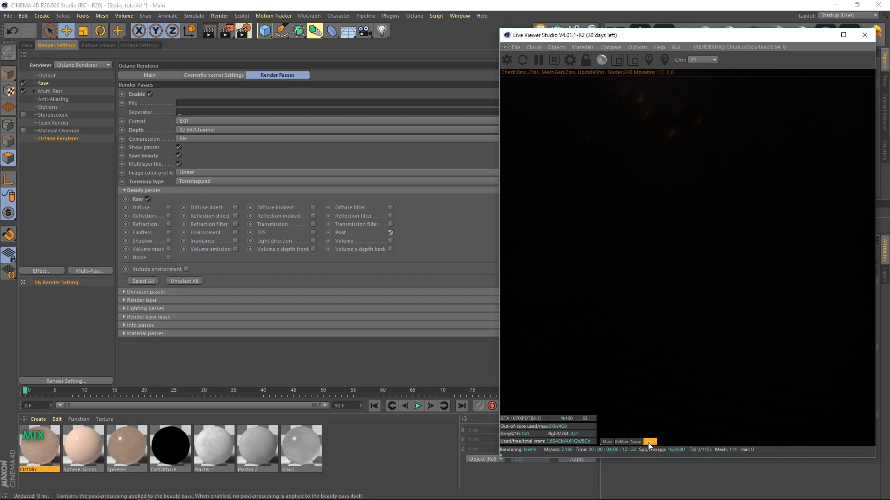
left_click(635, 442)
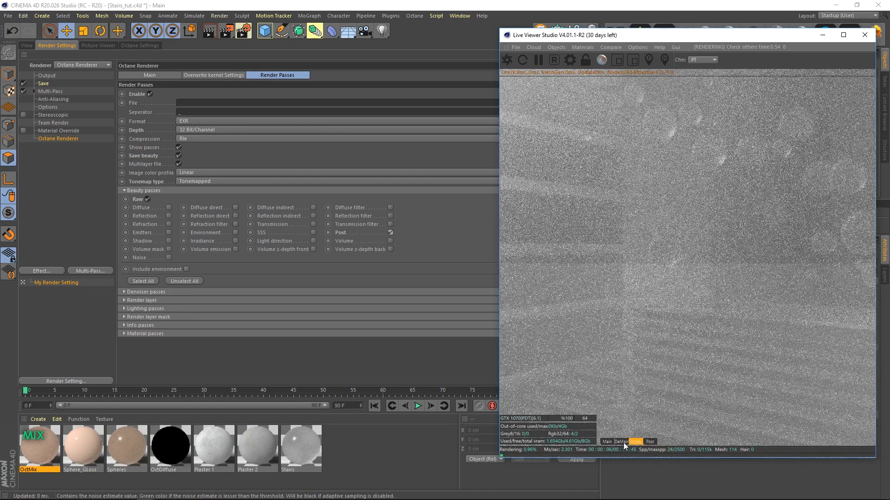
left_click(621, 442)
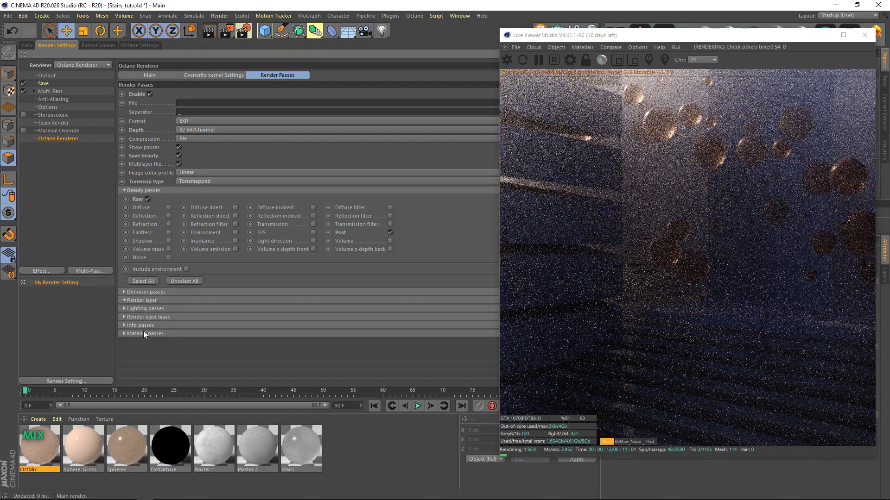
Enable the Z-depth pass among the Octane info passes.
left_click(138, 301)
left_click(138, 301)
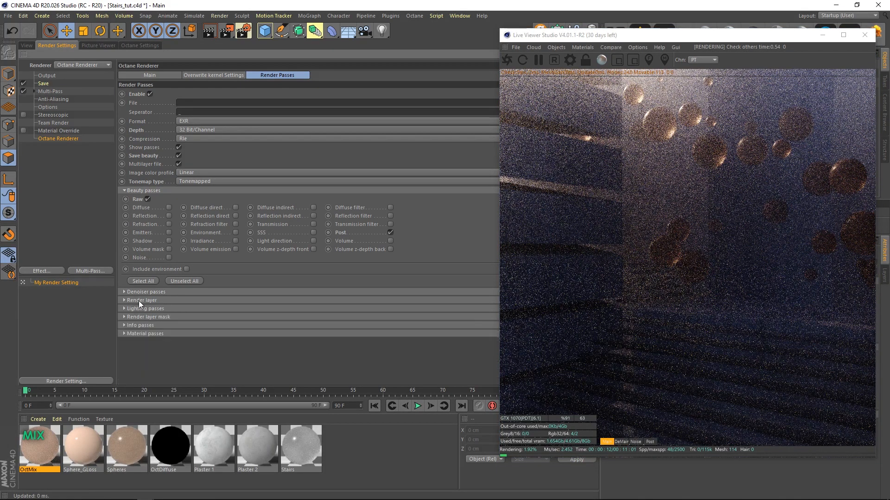
left_click(137, 324)
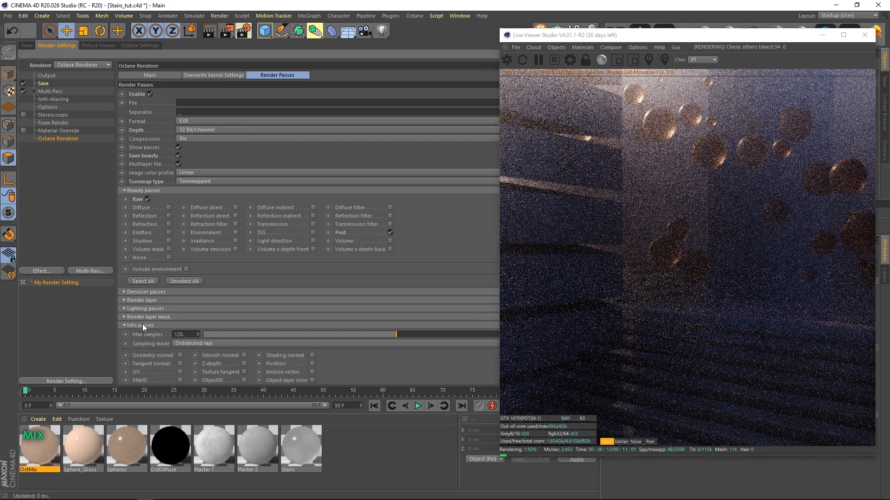
left_click(244, 364)
left_click_drag(363, 373, 356, 187)
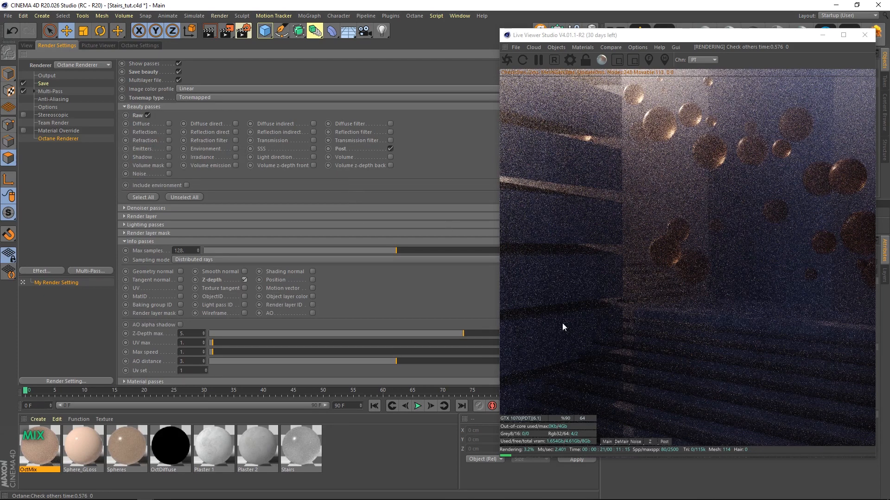
Preview the Z-depth pass in the Live Viewer, raise its Z-Depth max, and return to the main render.
left_click(651, 442)
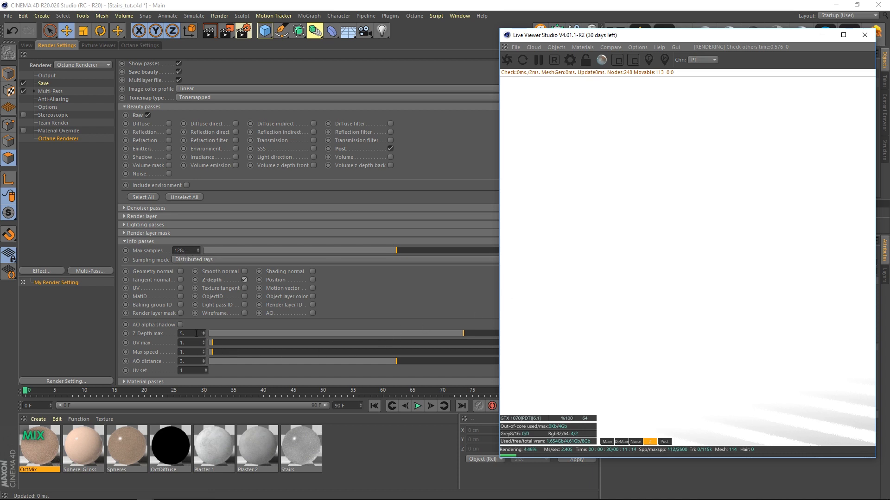
left_click_drag(618, 37, 127, 22)
left_click_drag(469, 333, 498, 335)
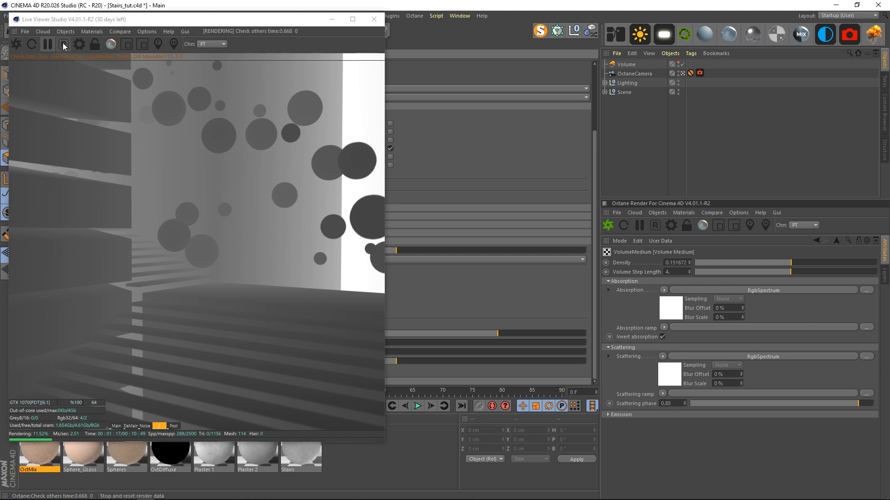
left_click(112, 425)
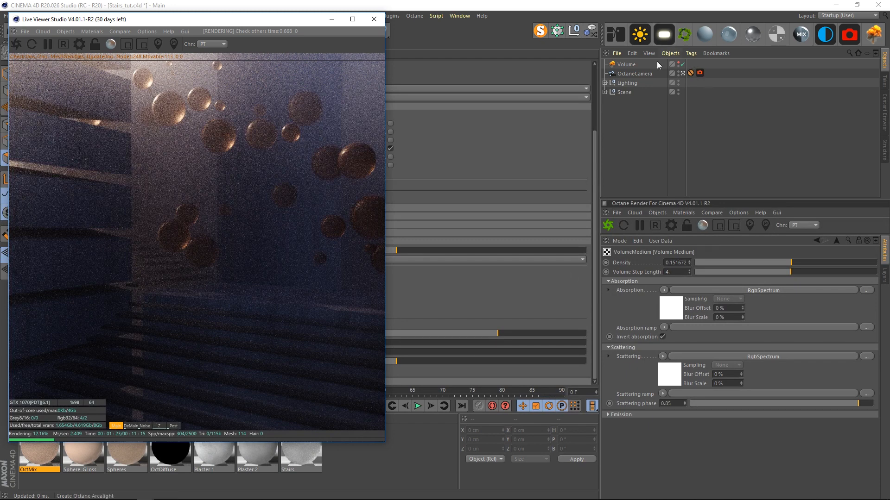
Expand the Lighting group and set the daylight's Power to 2 in its DayLight tag.
left_click(604, 82)
left_click(691, 100)
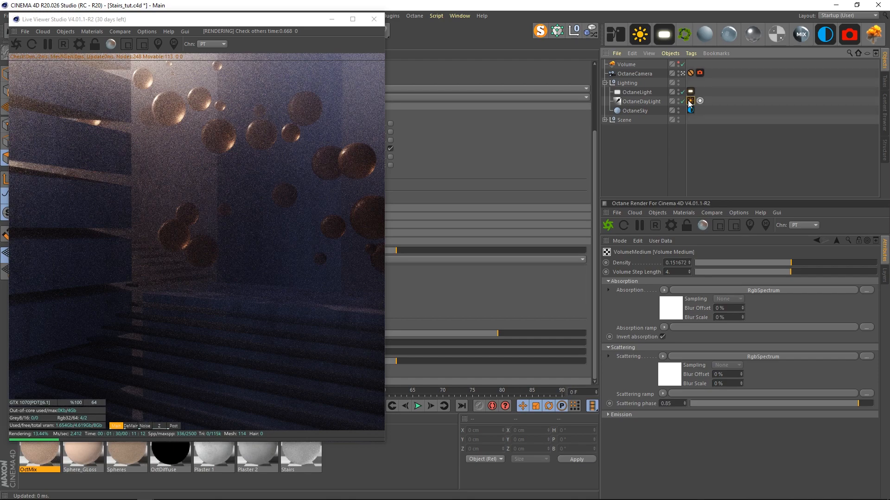
left_click(658, 300)
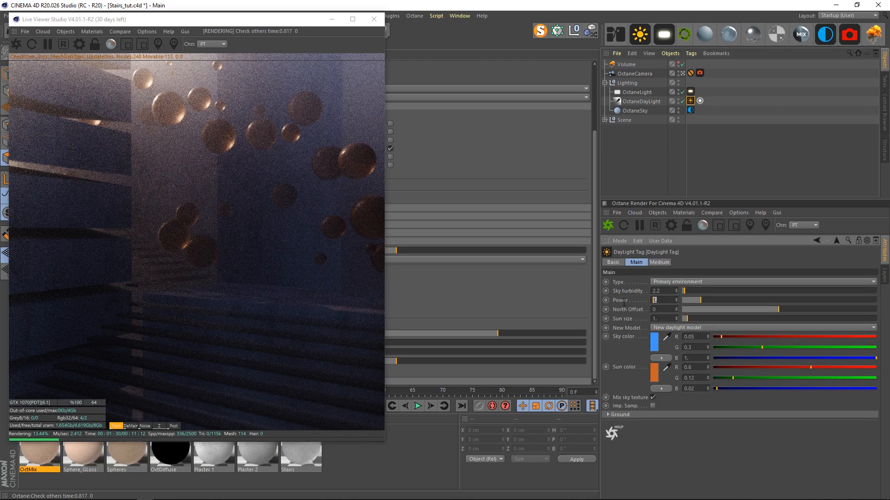
type("2")
key("Return")
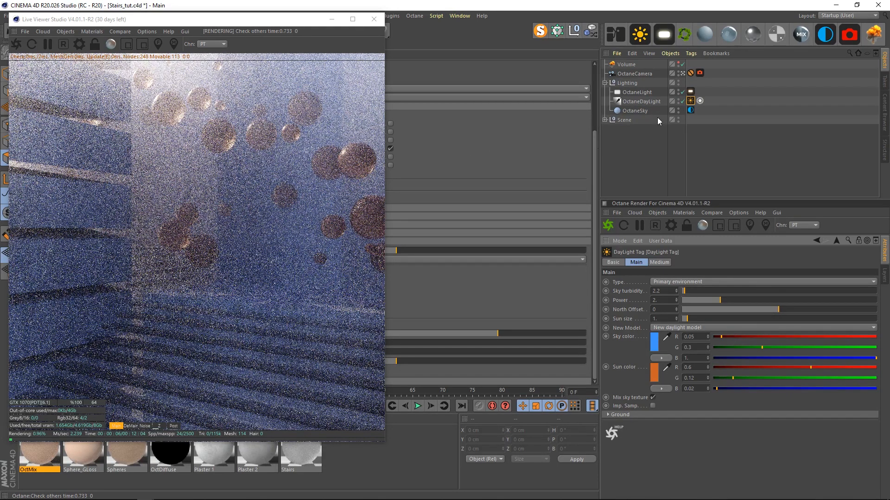
Change the Octane camera's imager Response to Ektachrome_400XCD and set its Gamma to 1.
left_click(700, 73)
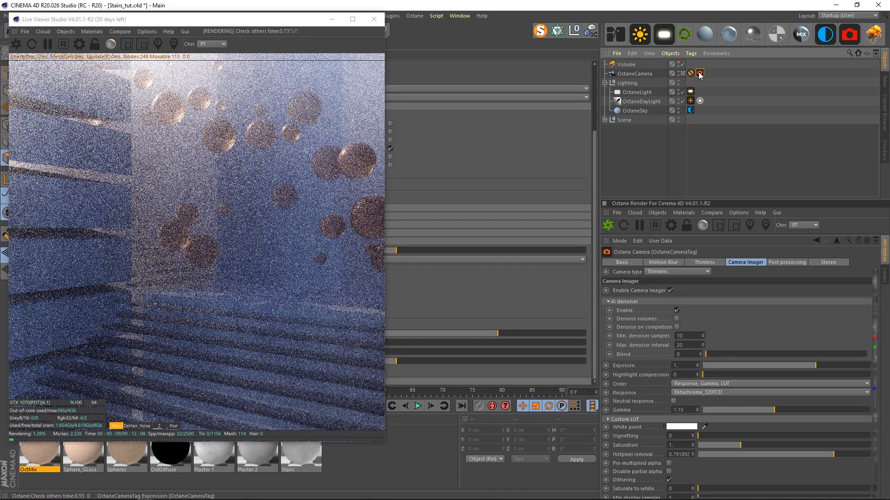
left_click(712, 393)
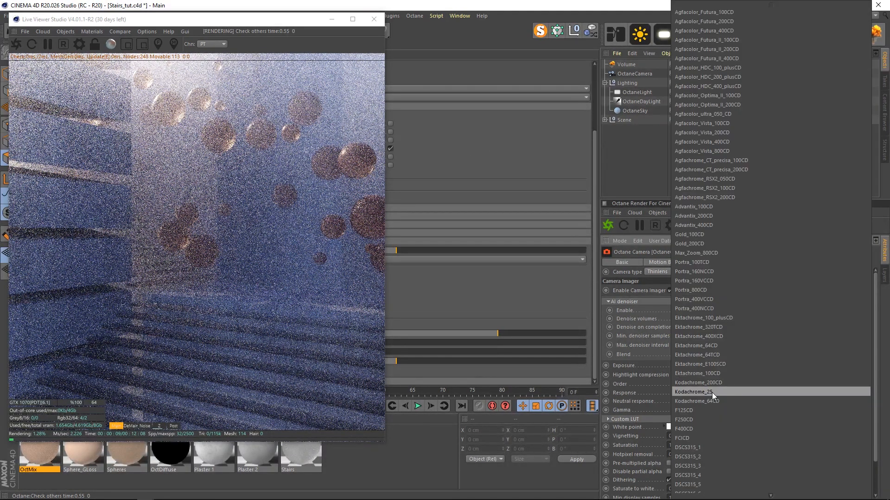
left_click(713, 335)
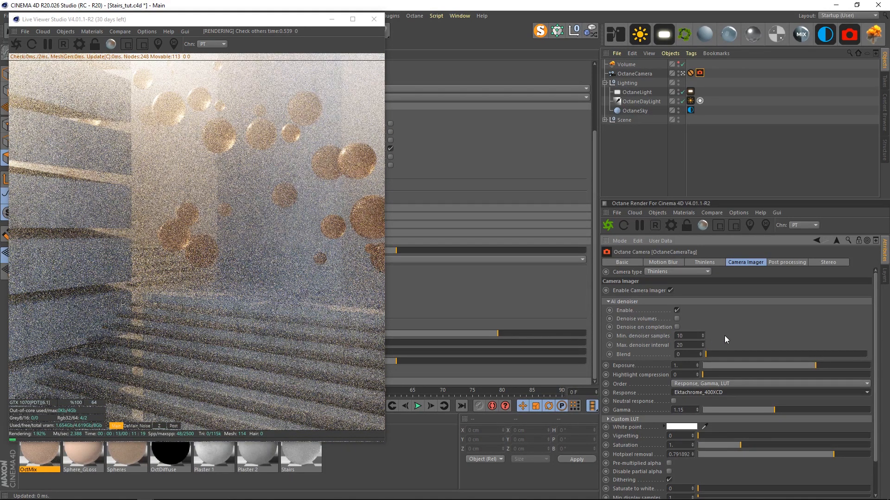
left_click_drag(686, 410, 622, 410)
type("1")
key("Return")
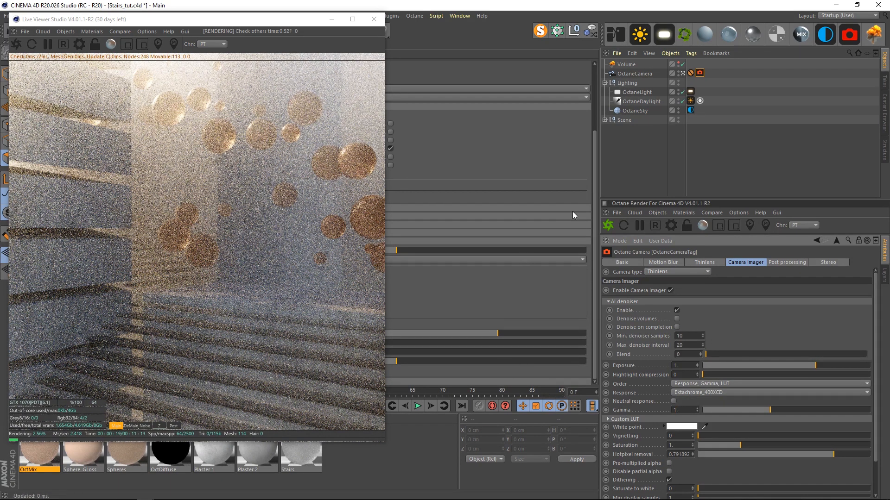
left_click(616, 165)
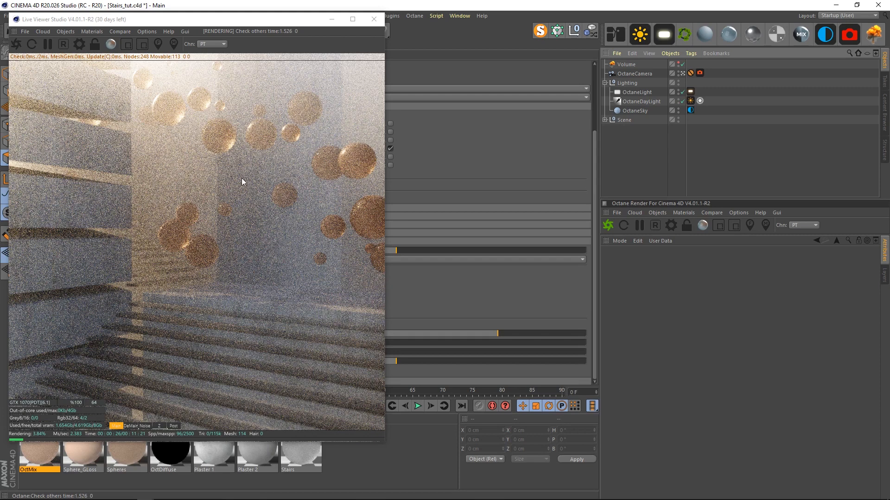
Close the Live Viewer and collapse the Lighting group in the object hierarchy.
left_click(63, 45)
left_click(374, 19)
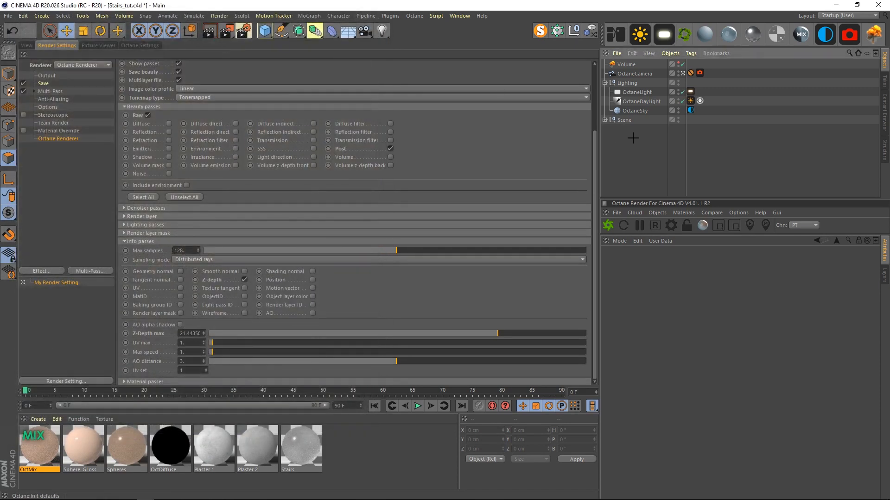
left_click_drag(534, 151, 510, 241)
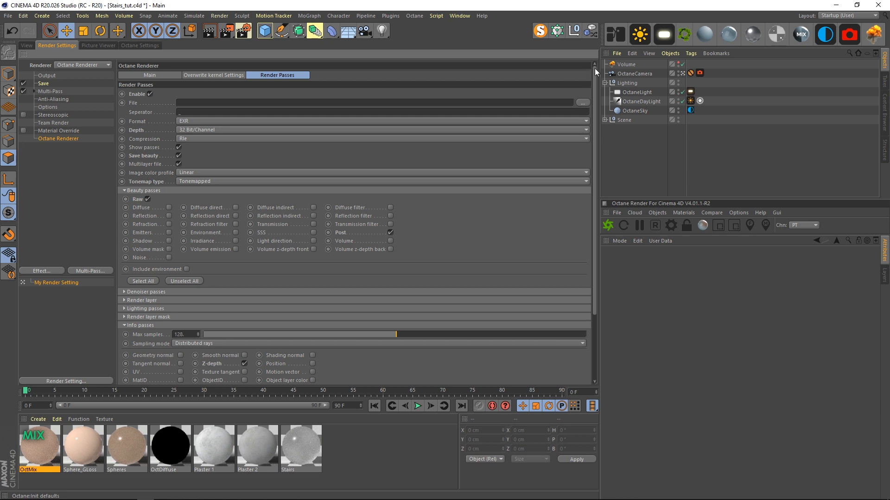
left_click(604, 83)
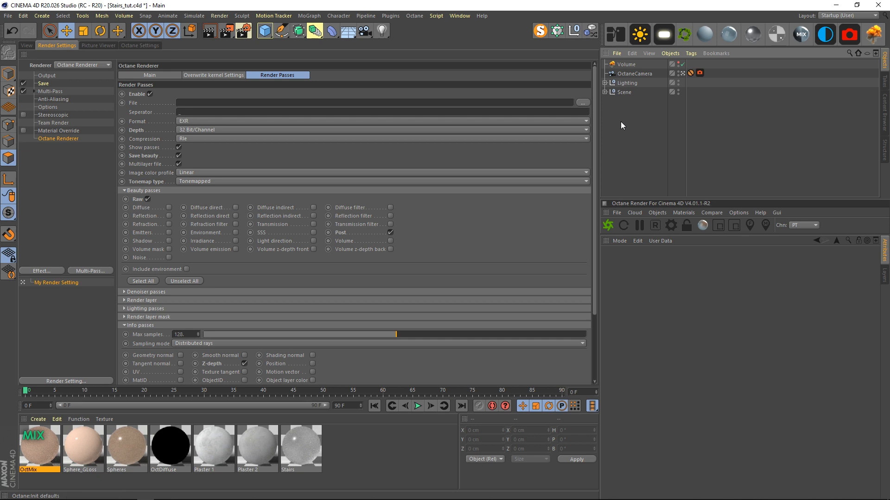
Review the beauty and info pass settings for the Octane Renderer and collapse the Info passes group.
middle_click_drag(556, 149, 485, 141)
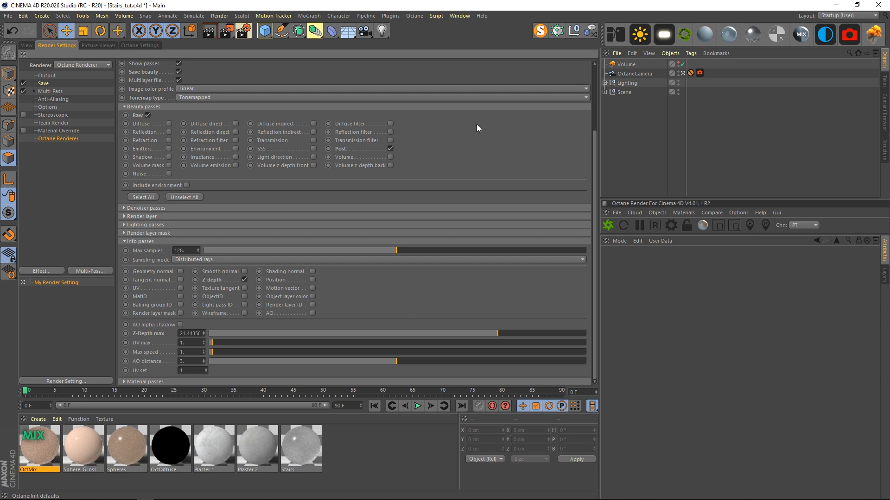
middle_click_drag(464, 147, 462, 263)
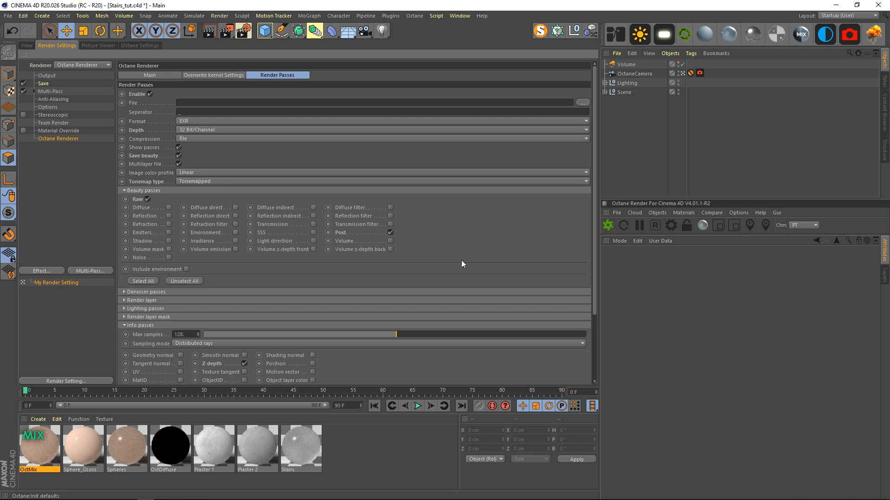
middle_click_drag(449, 239, 429, 143)
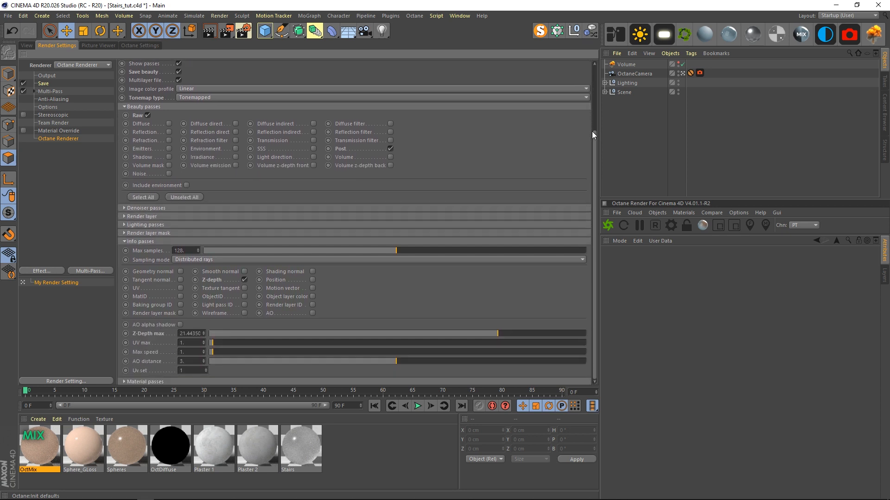
left_click_drag(596, 138, 601, 176)
middle_click_drag(451, 143, 439, 262)
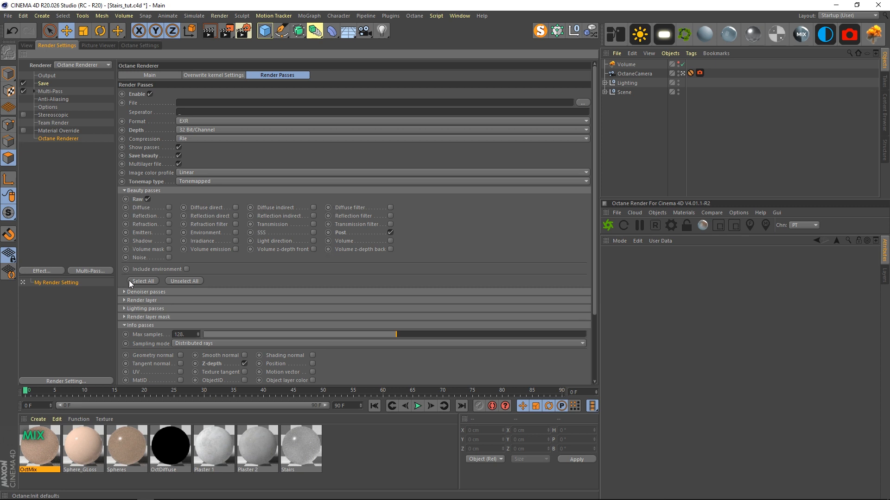
left_click(125, 325)
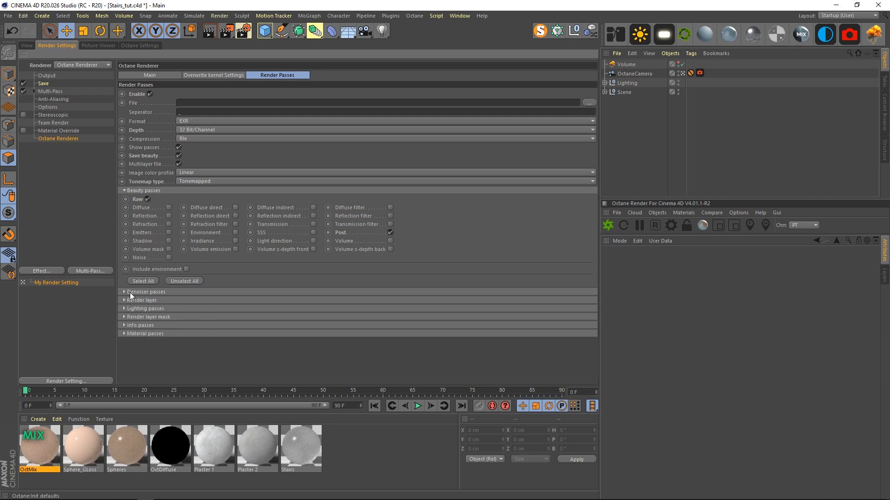
Leave the Octane Renderer settings and return to the perspective viewport.
left_click(47, 179)
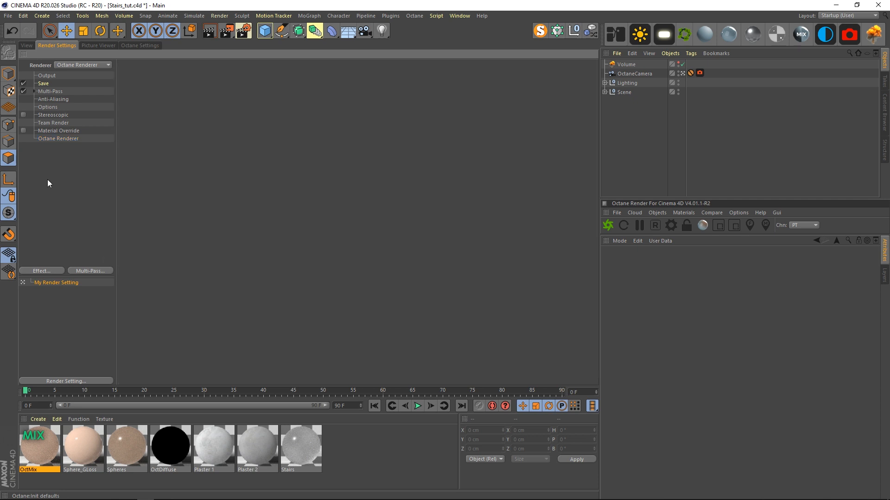
left_click(136, 46)
left_click(28, 46)
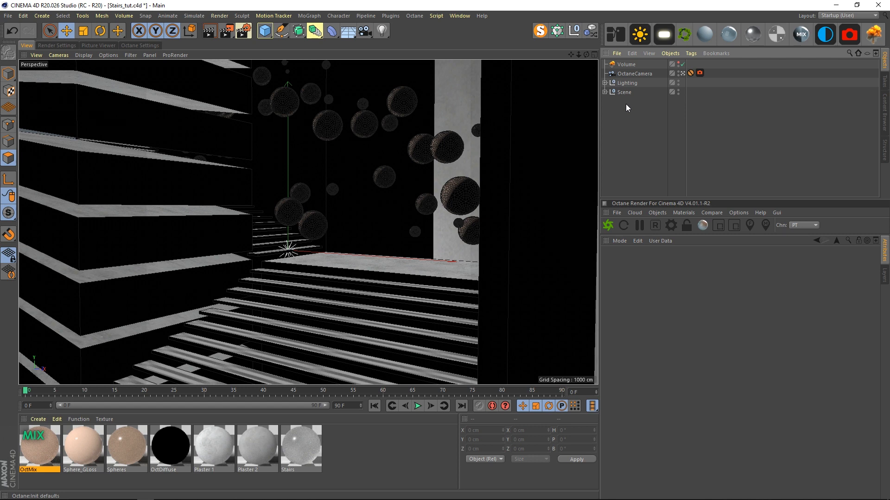
key("ctrl+a")
left_click(627, 104)
left_click_drag(613, 120, 703, 179)
left_click_drag(657, 151, 635, 158)
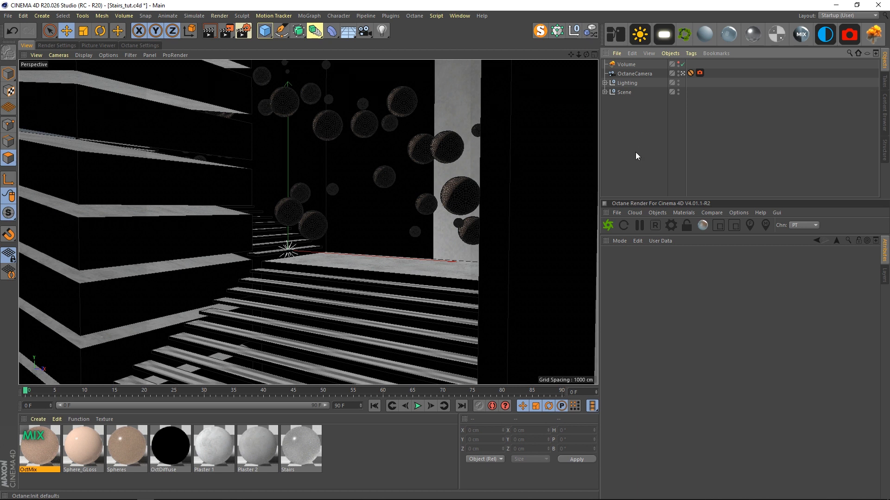